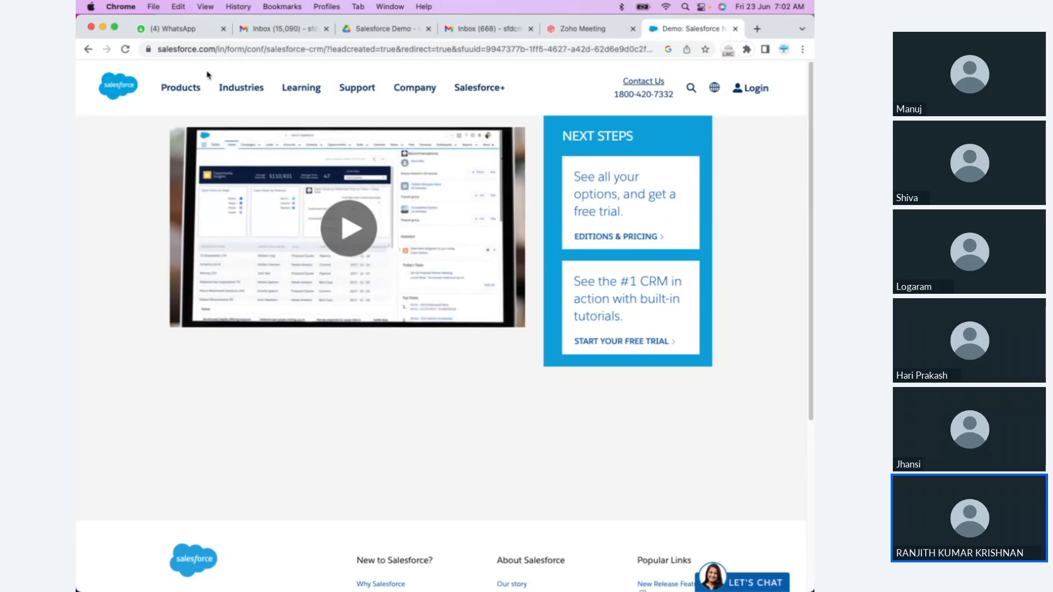
Open the Sales Cloud overview page from the Products menu.
{"action": "left_click", "coordinate": [190, 94]}
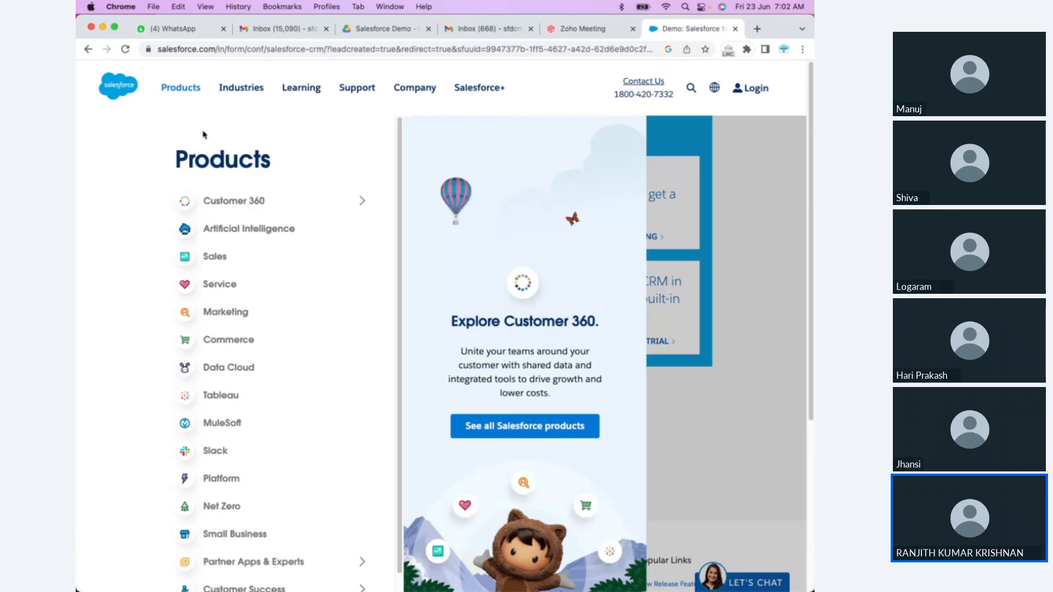
{"action": "mouse_move", "coordinate": [233, 198]}
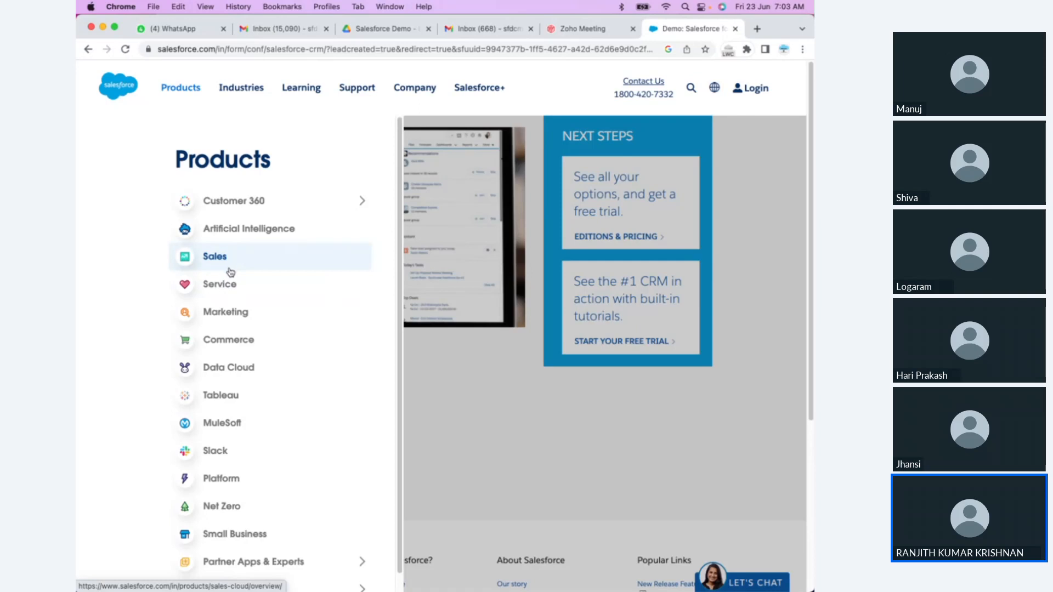
{"action": "left_click", "coordinate": [222, 263]}
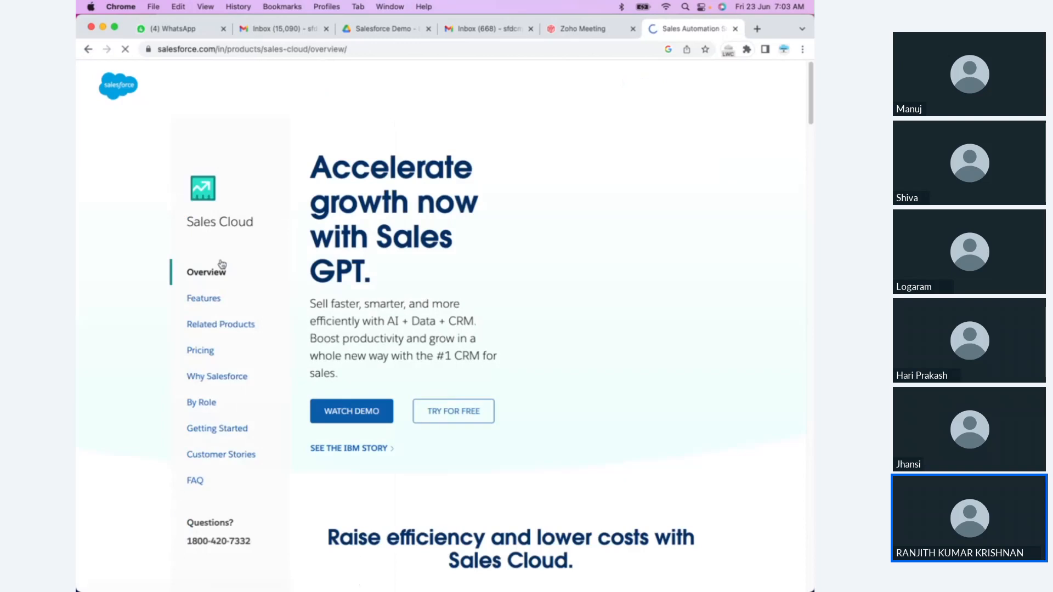
Show the Sales Cloud pricing tiers: Starter $25, Professional $75, Enterprise $150, Unlimited $300.
{"action": "left_click", "coordinate": [200, 352]}
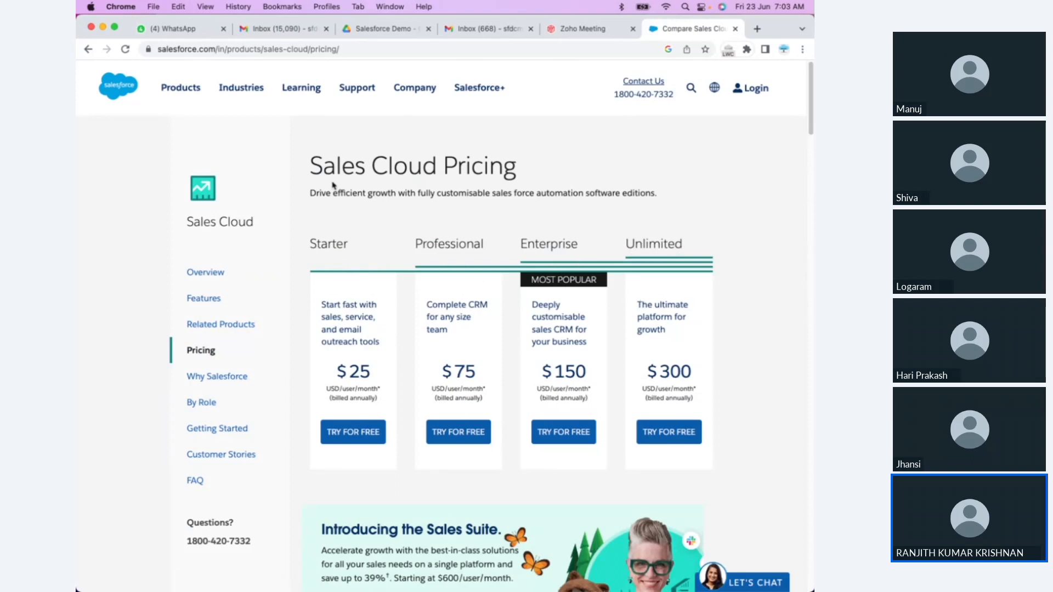
{"action": "scroll", "coordinate": [400, 378], "scroll_direction": "down", "scroll_amount": 3}
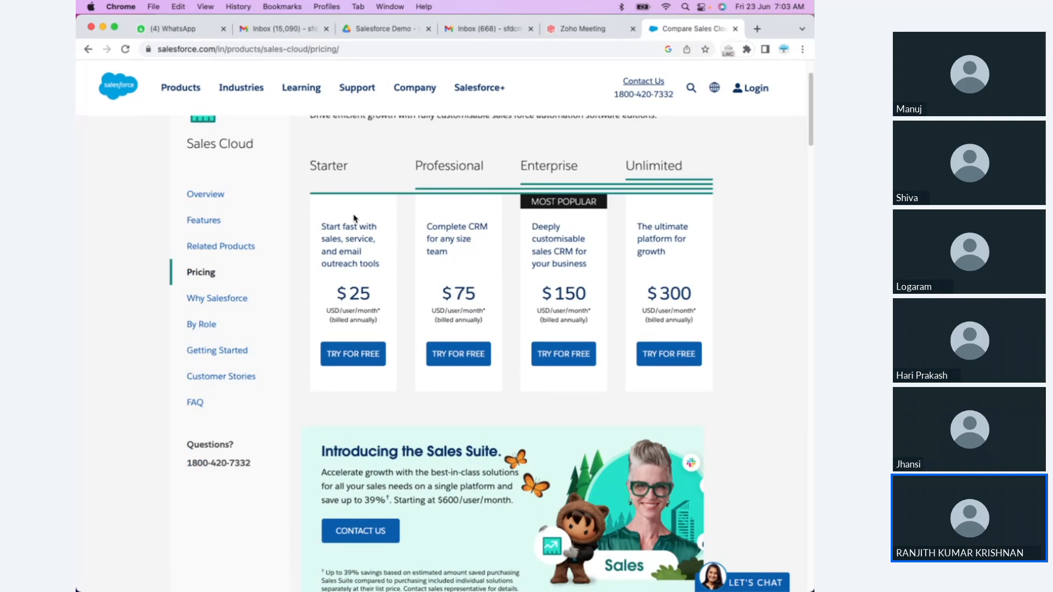
Start the Starter free trial with company Hippologic, 1 - 25 employees, and the services agreement accepted.
{"action": "left_click", "coordinate": [361, 359]}
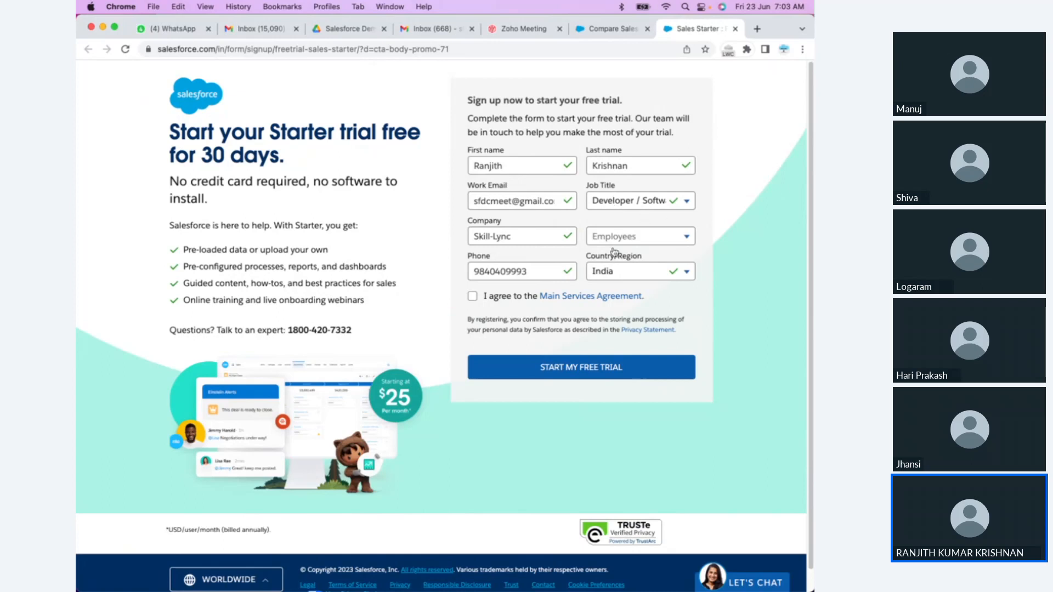
{"action": "left_click", "coordinate": [549, 242]}
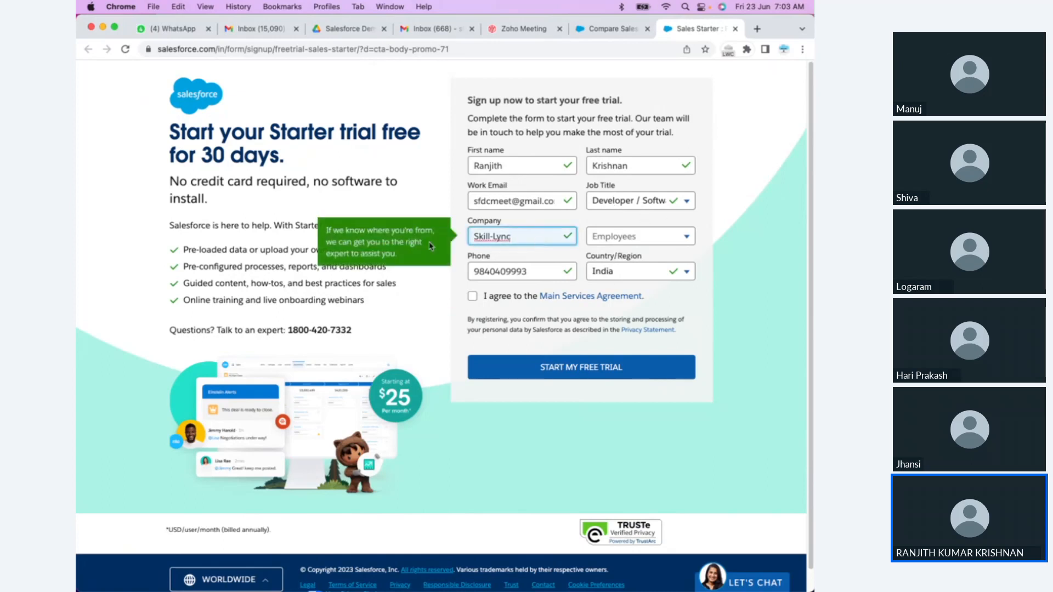
{"action": "left_click_drag", "start_coordinate": [530, 237], "coordinate": [462, 242]}
{"action": "type", "text": "Hippologic"}
{"action": "left_click", "coordinate": [676, 237]}
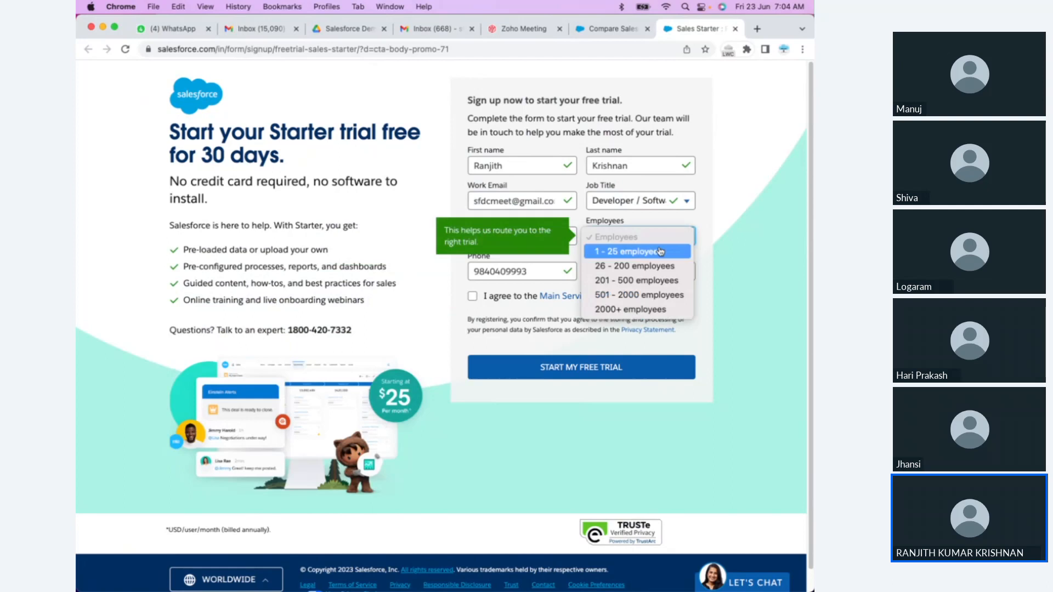
{"action": "left_click", "coordinate": [625, 252]}
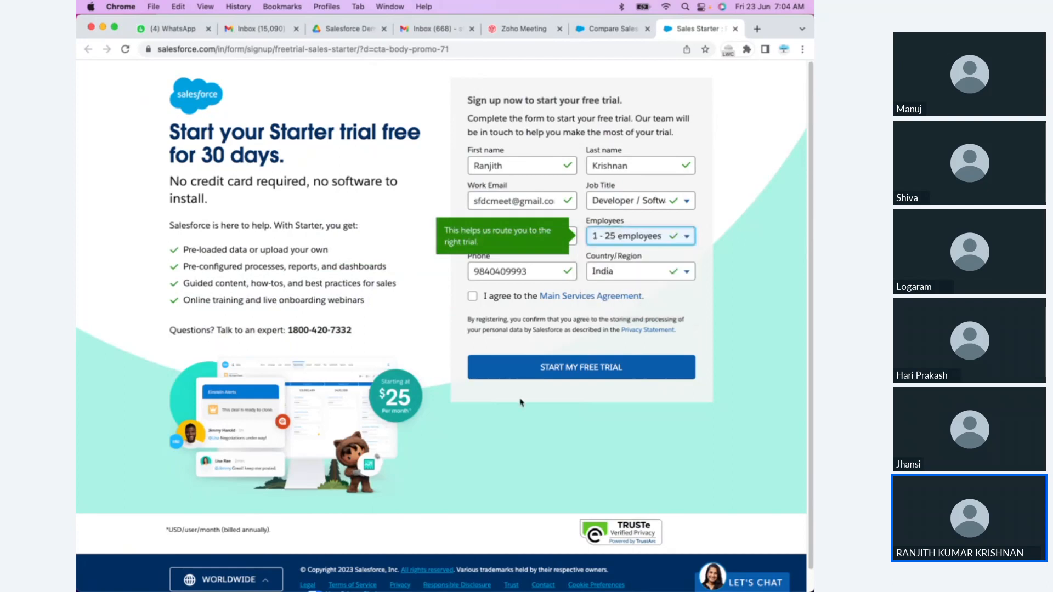
{"action": "left_click", "coordinate": [472, 296]}
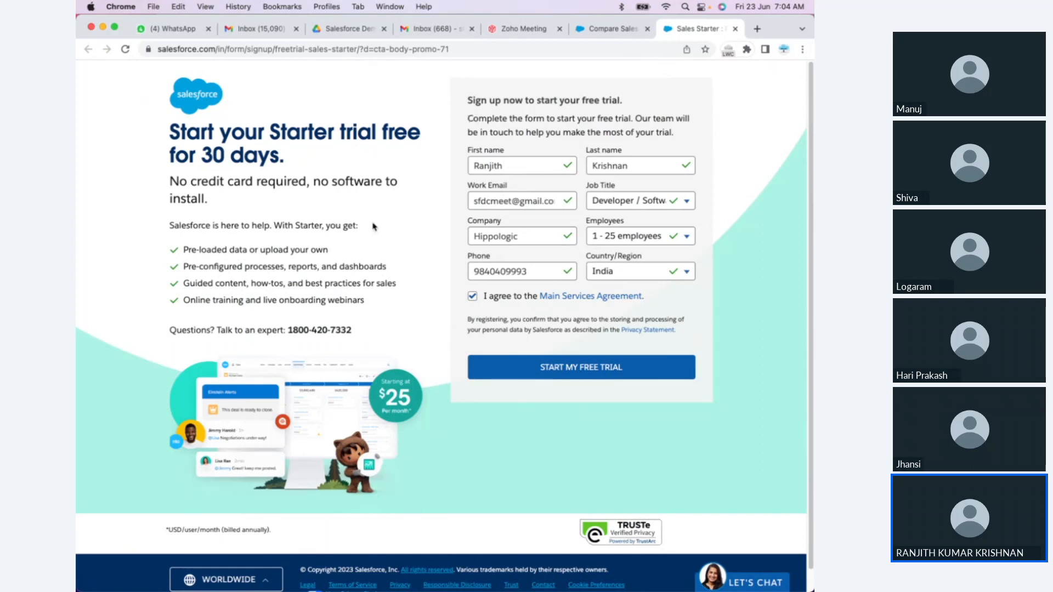
{"action": "double_click", "coordinate": [212, 155]}
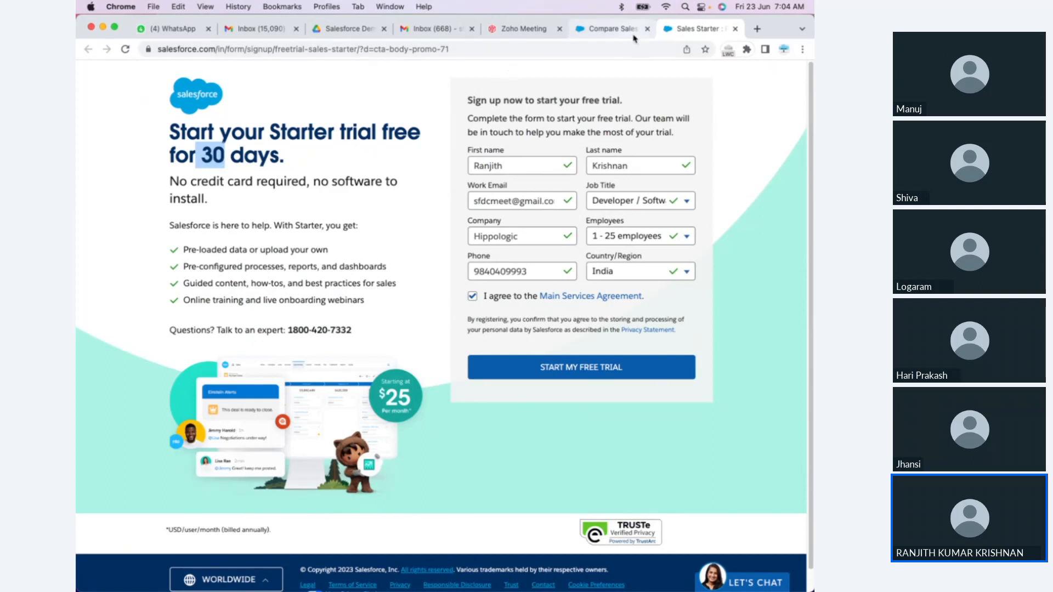
Search Google for 'developer edition login' and open the Developer Edition Signup result.
{"action": "left_click", "coordinate": [610, 29]}
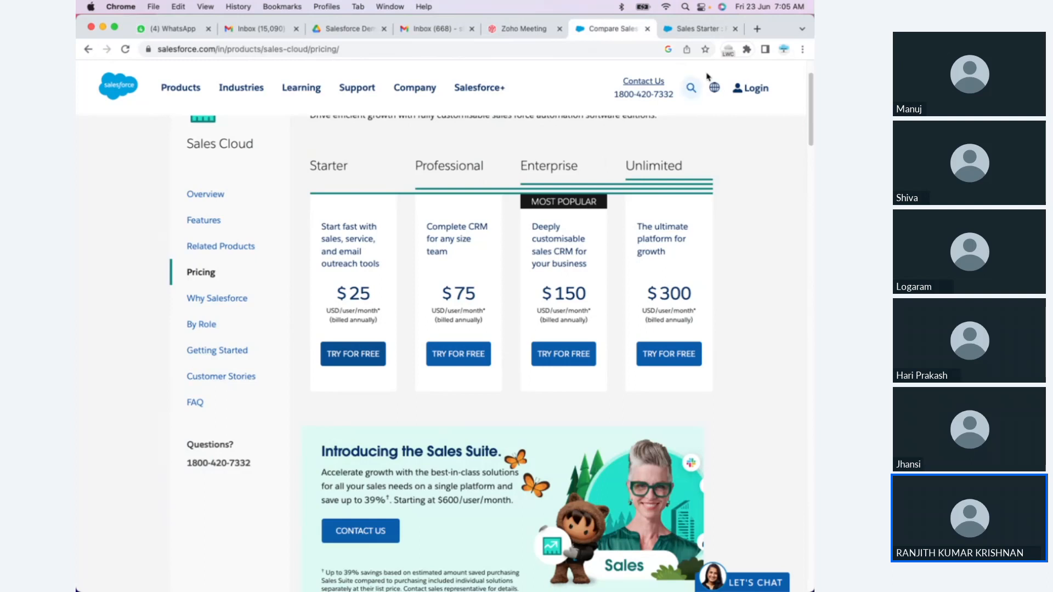
{"action": "left_click", "coordinate": [698, 29]}
{"action": "left_click", "coordinate": [595, 50]}
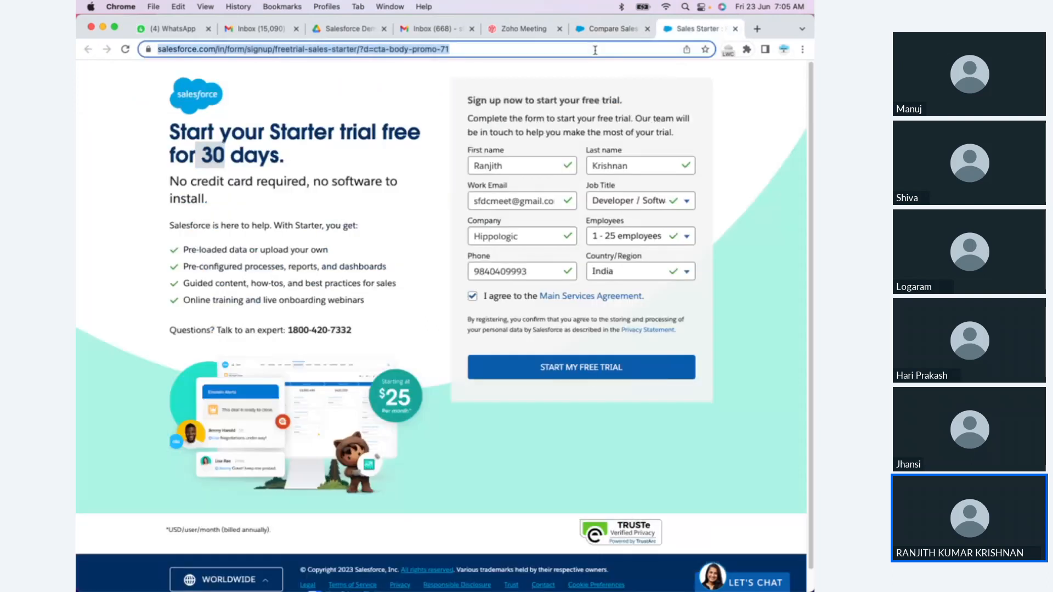
{"action": "type", "text": "deve"}
{"action": "key", "text": "Down"}
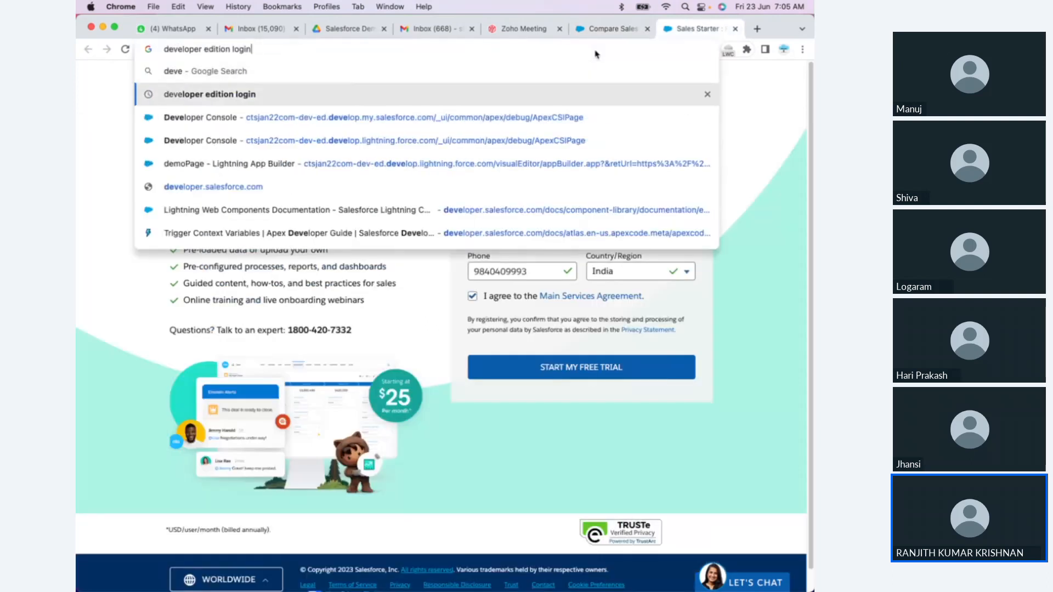
{"action": "key", "text": "Return"}
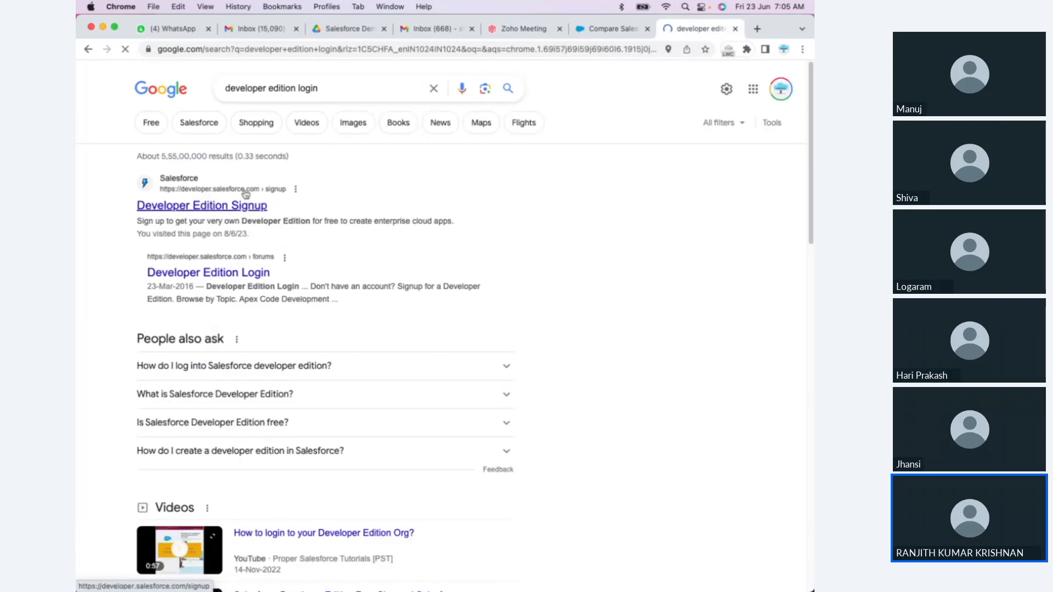
{"action": "left_click", "coordinate": [245, 194]}
{"action": "left_click", "coordinate": [428, 50]}
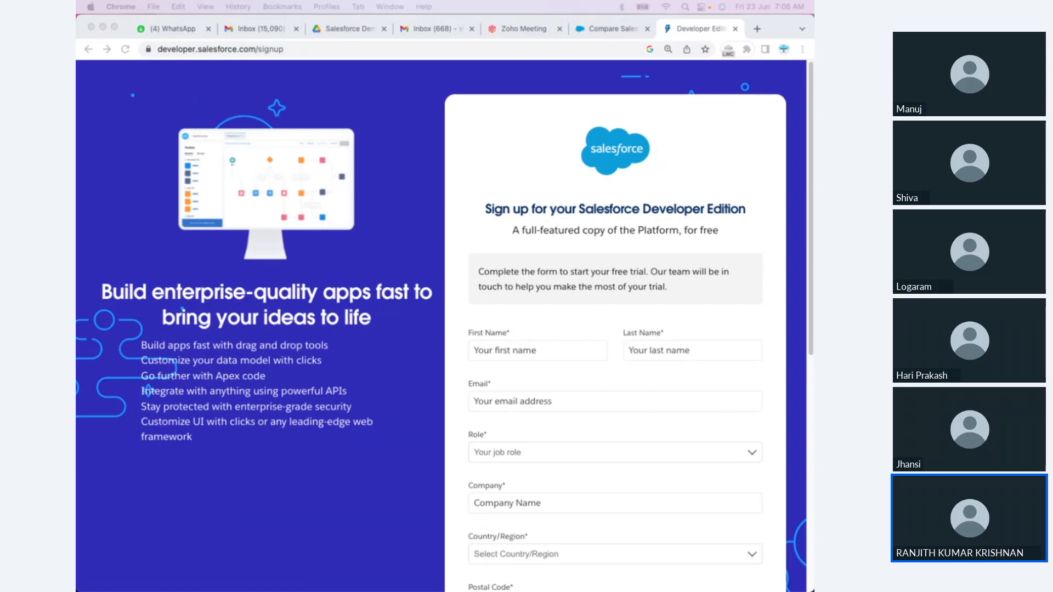
{"action": "left_click", "coordinate": [809, 587]}
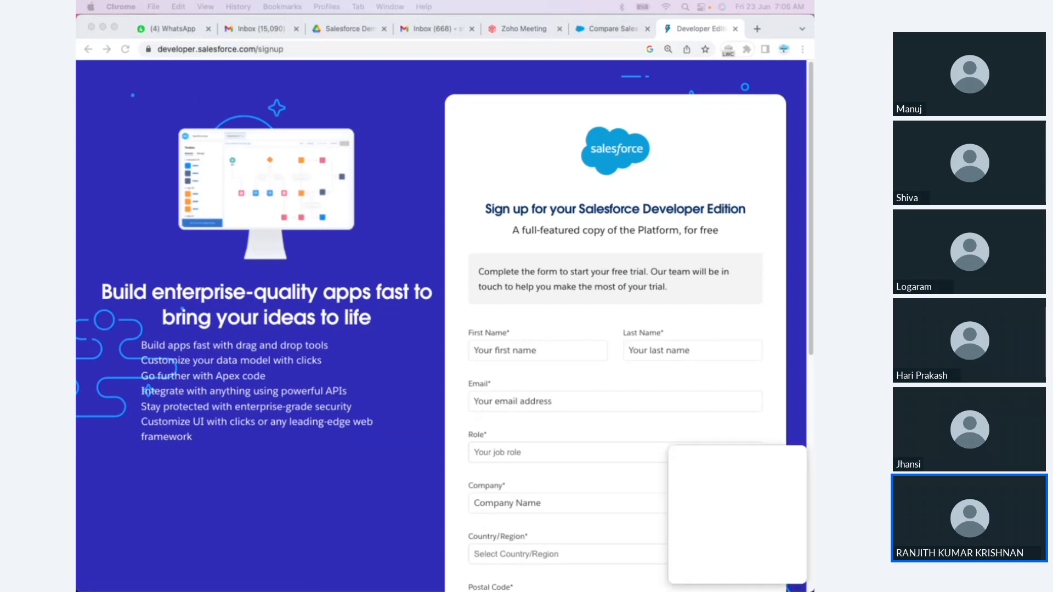
{"action": "left_click", "coordinate": [109, 573]}
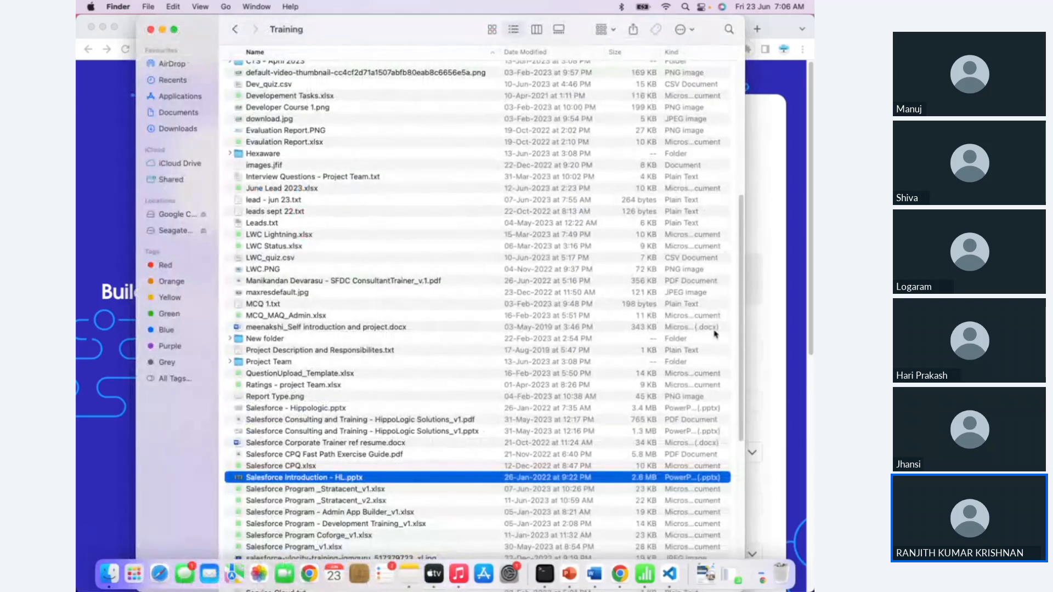
{"action": "left_click", "coordinate": [778, 286]}
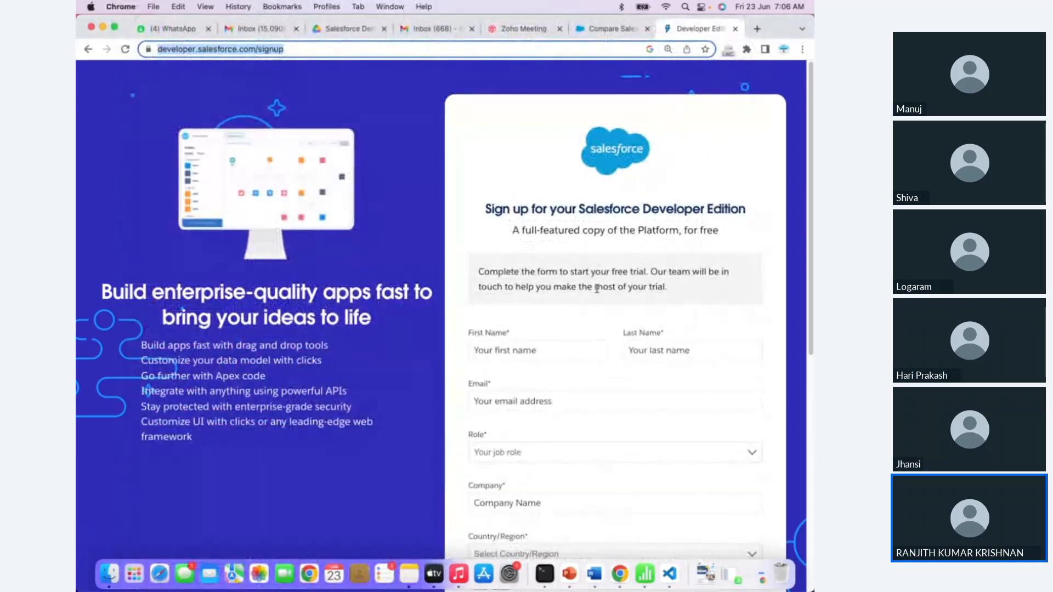
{"action": "scroll", "coordinate": [596, 288], "scroll_direction": "down", "scroll_amount": 3}
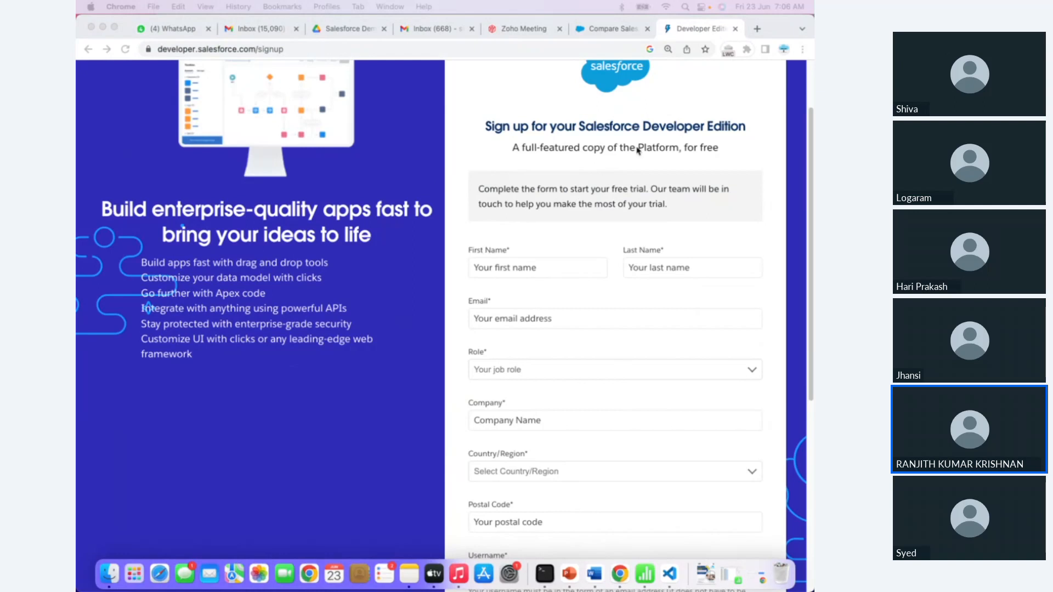
{"action": "key", "text": "super+Tab"}
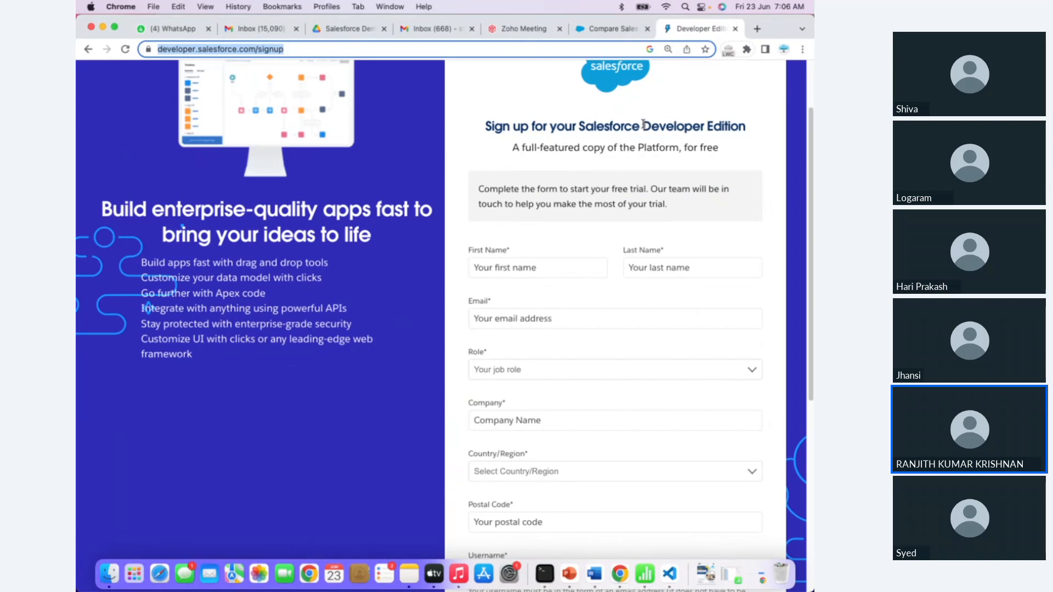
{"action": "left_click_drag", "start_coordinate": [642, 125], "coordinate": [757, 129]}
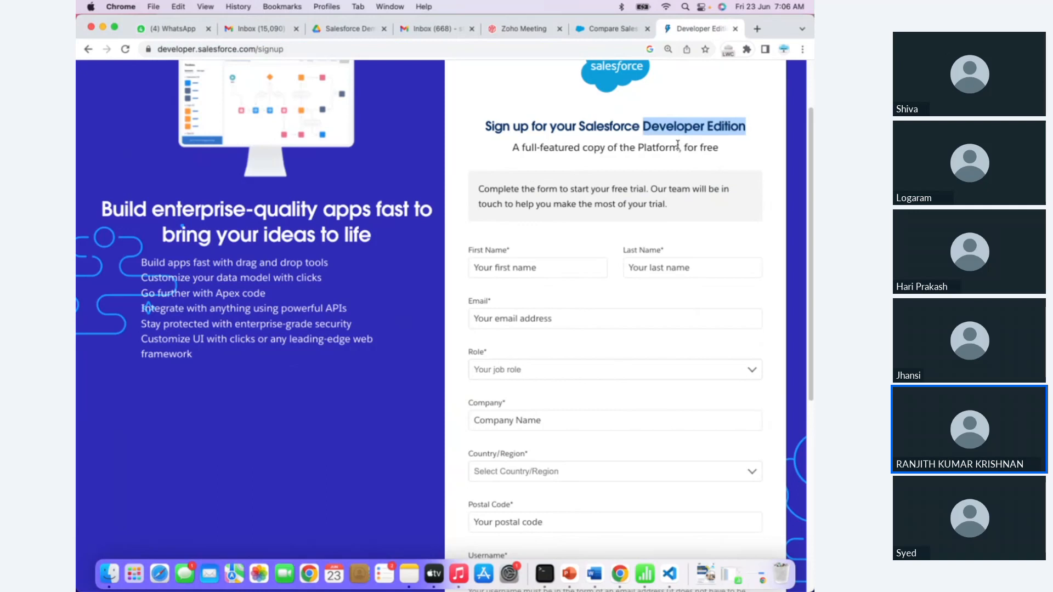
{"action": "left_click", "coordinate": [605, 32]}
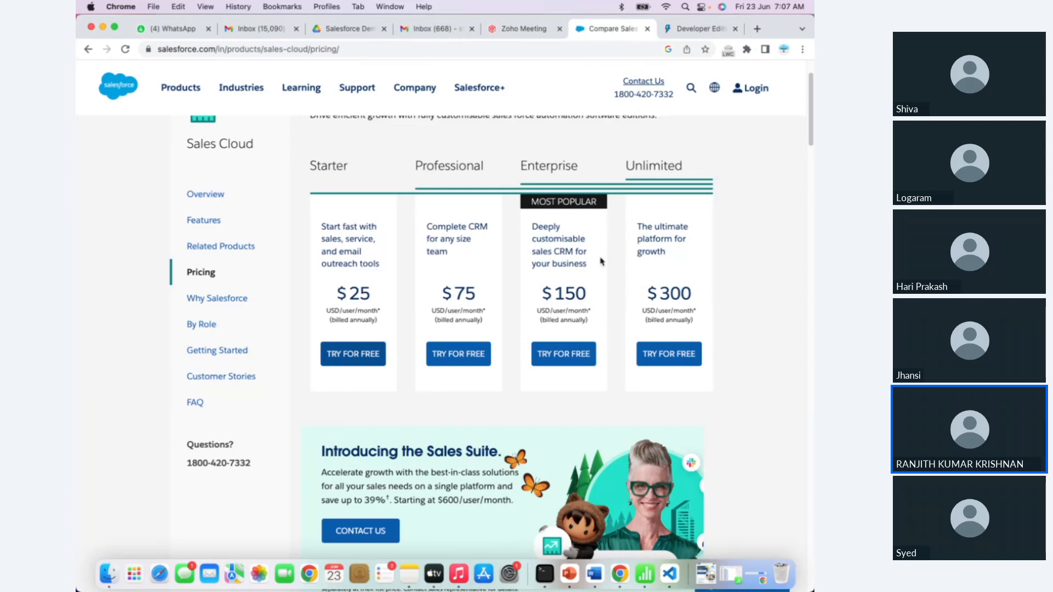
{"action": "left_click", "coordinate": [699, 28]}
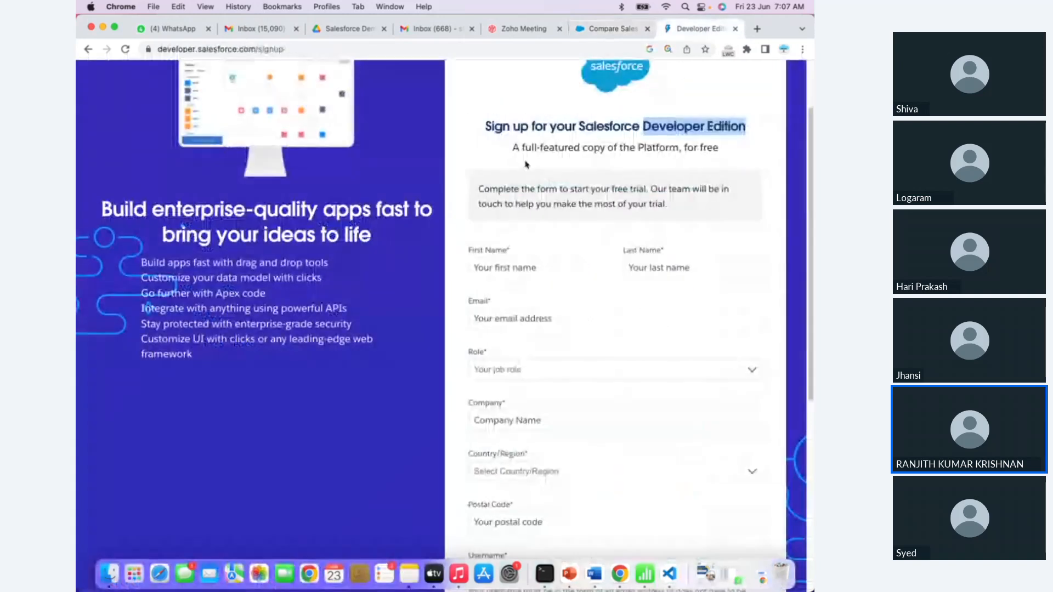
{"action": "left_click_drag", "start_coordinate": [520, 147], "coordinate": [698, 149]}
{"action": "left_click", "coordinate": [726, 153]}
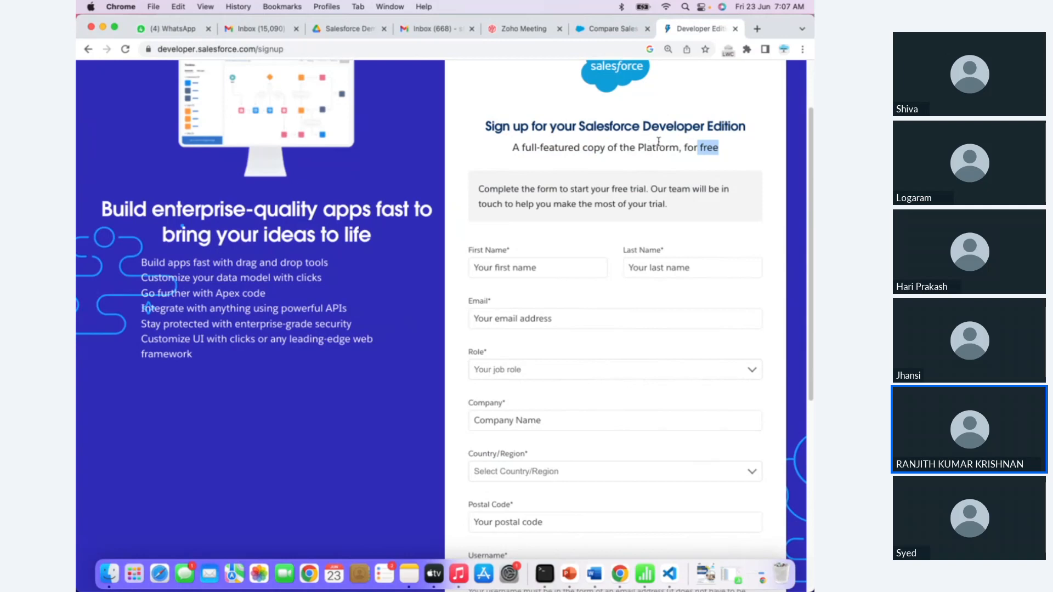
{"action": "left_click", "coordinate": [522, 265]}
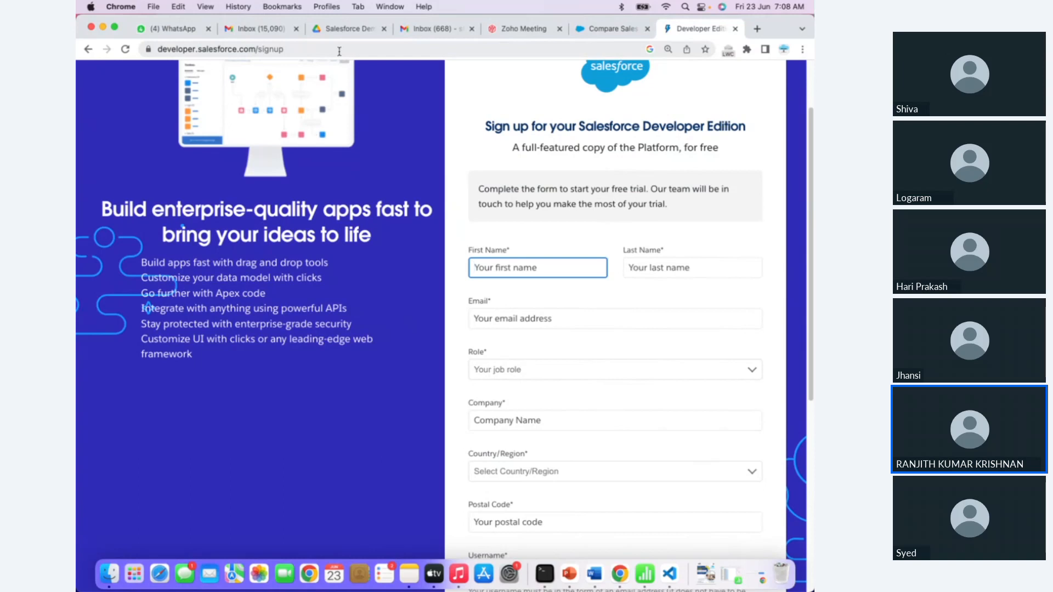
Enter the user's first name, last name and e-mail address on the signup form.
{"action": "key", "text": "Tab"}
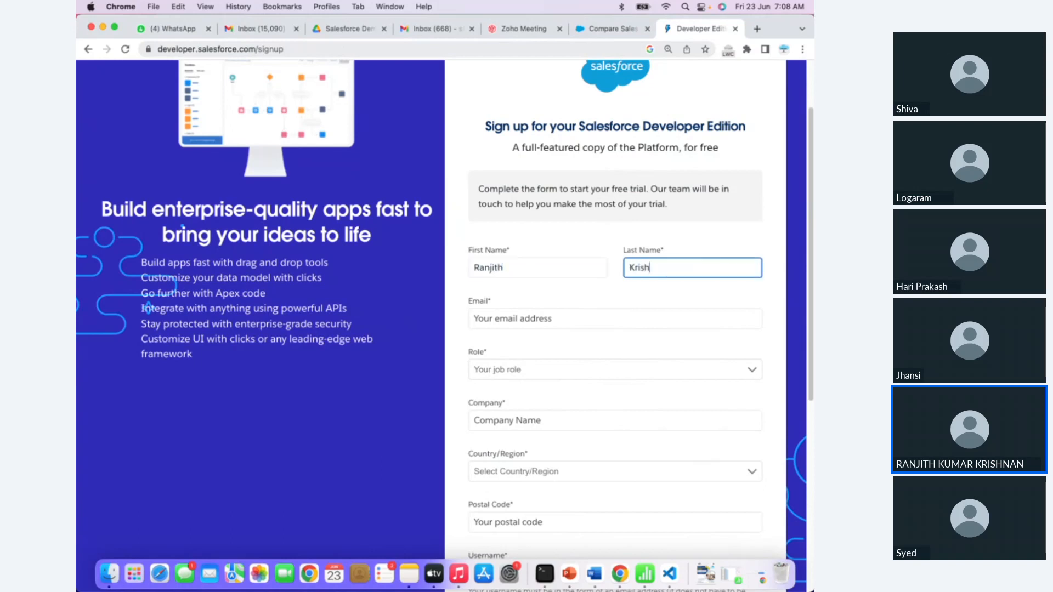
{"action": "key", "text": "Tab"}
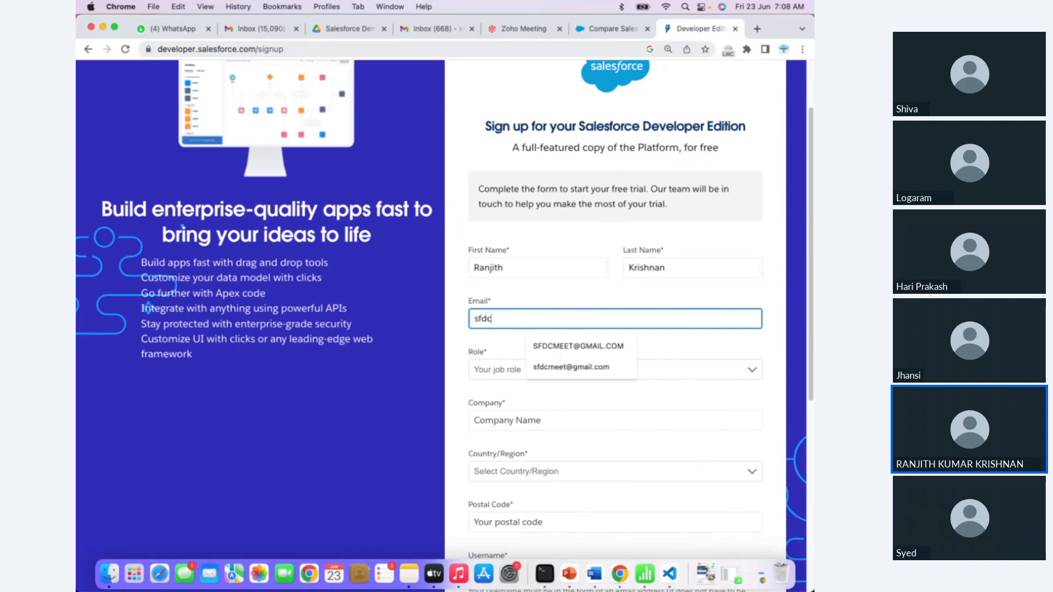
{"action": "key", "text": "super+a"}
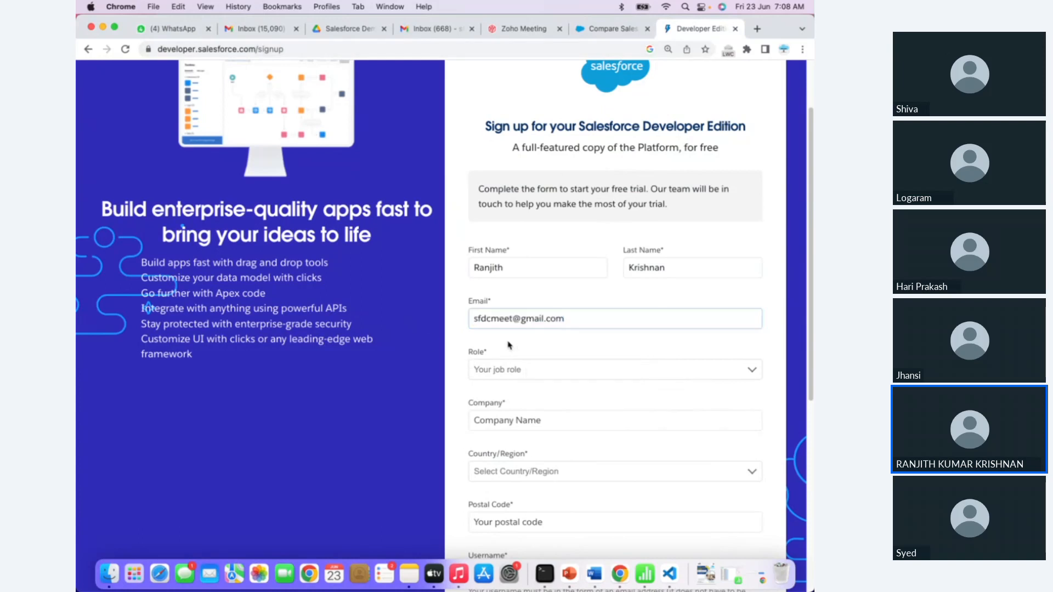
Set the role to Architect/CTO, company to Hippologic, and country to India.
{"action": "left_click", "coordinate": [539, 375]}
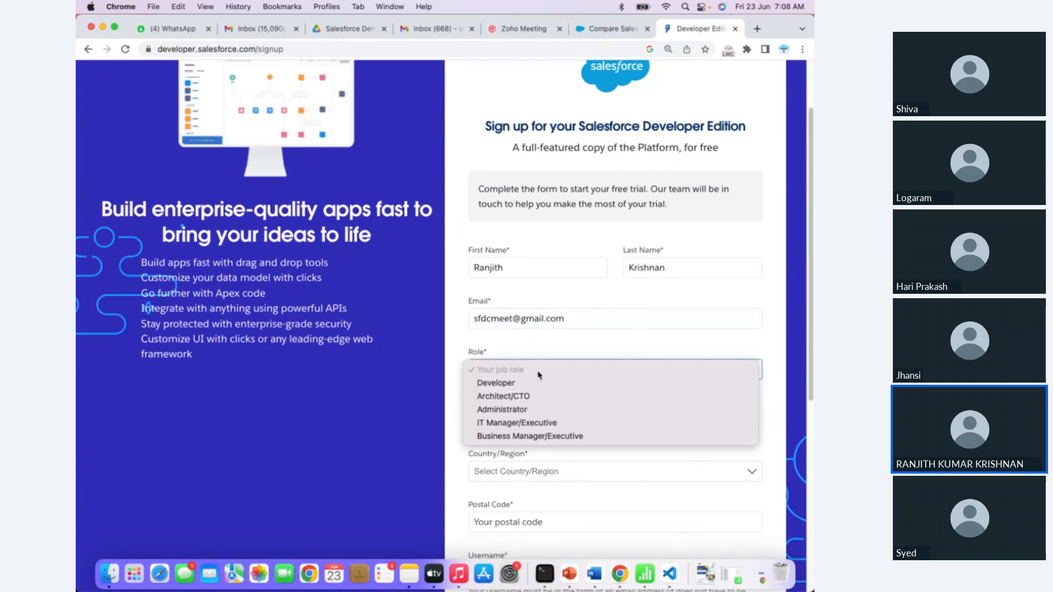
{"action": "left_click", "coordinate": [525, 396]}
{"action": "left_click", "coordinate": [517, 420]}
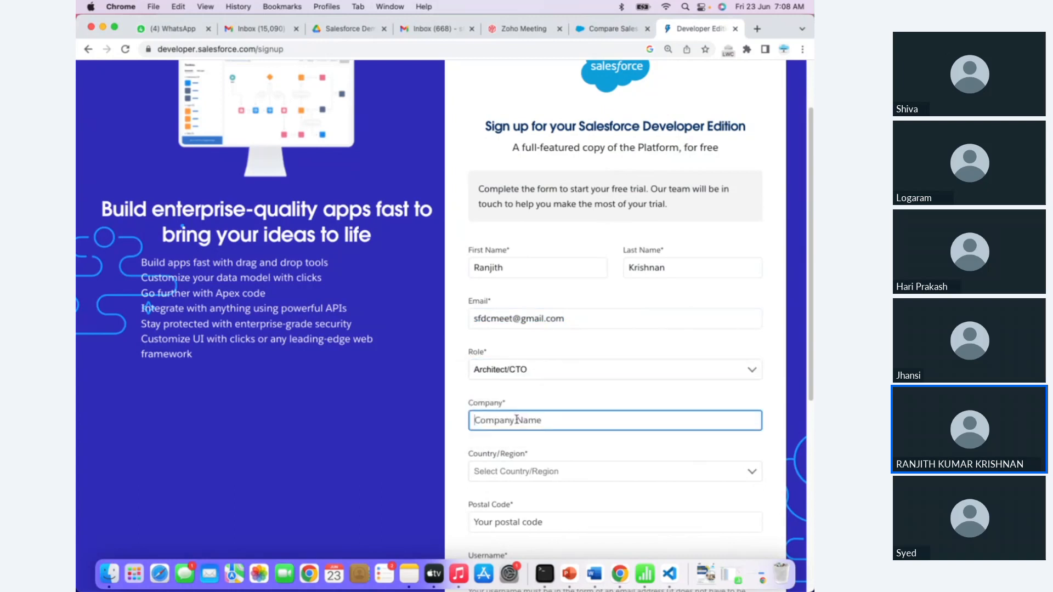
{"action": "type", "text": "Hippologic"}
{"action": "scroll", "coordinate": [534, 424], "scroll_direction": "down", "scroll_amount": 3}
{"action": "left_click", "coordinate": [574, 390]}
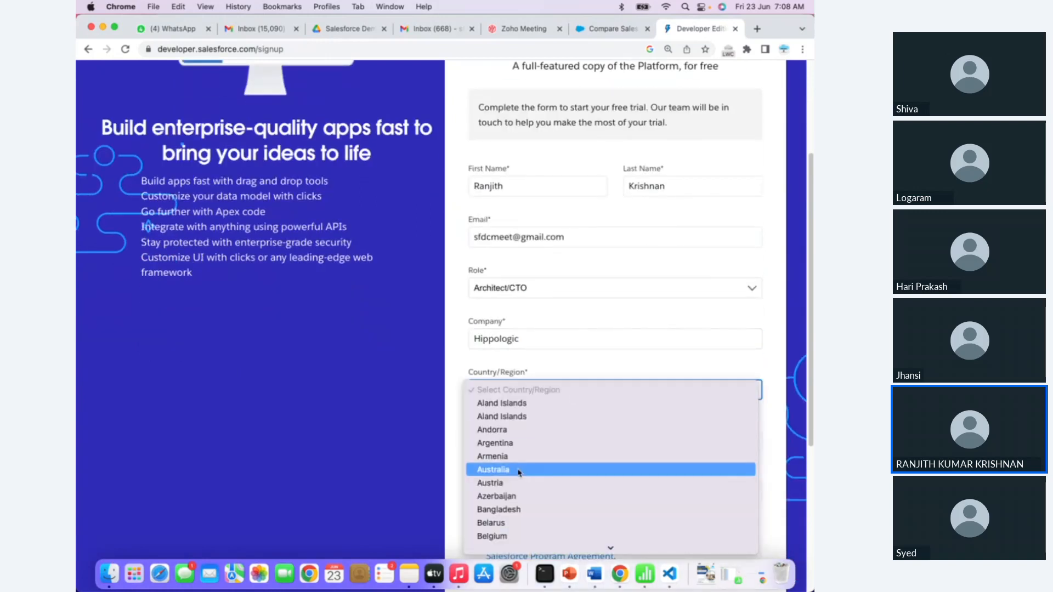
{"action": "scroll", "coordinate": [519, 472], "scroll_direction": "down", "scroll_amount": 10}
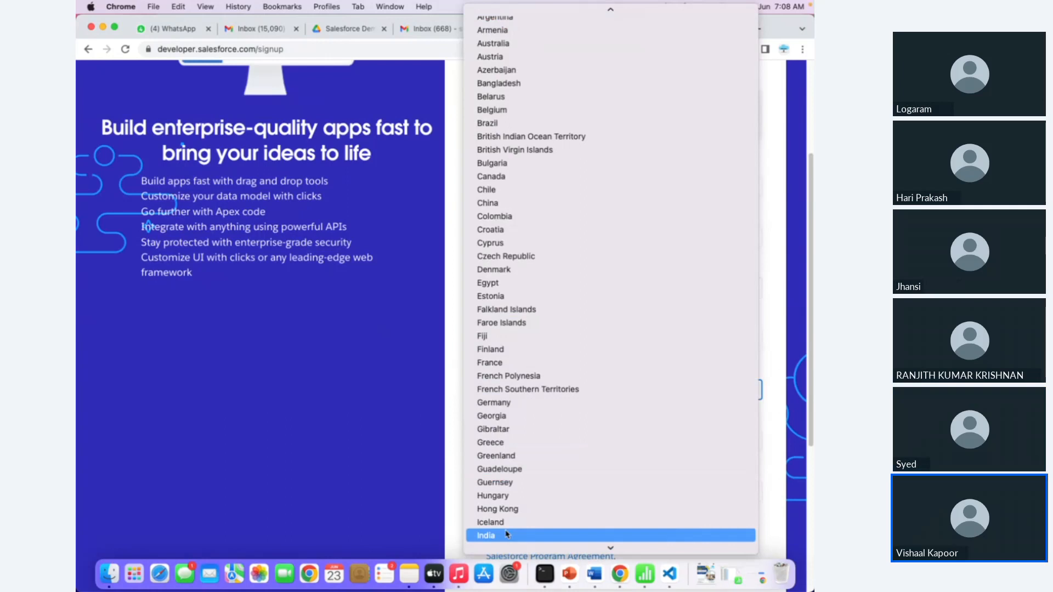
{"action": "left_click", "coordinate": [507, 534]}
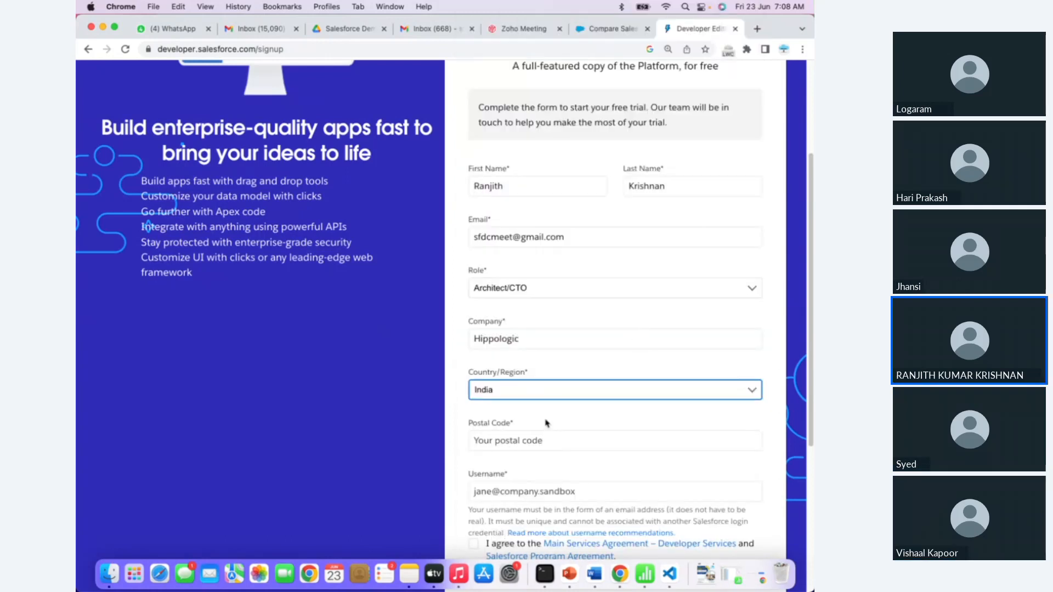
{"action": "left_click", "coordinate": [577, 419]}
{"action": "triple_click", "coordinate": [571, 236]}
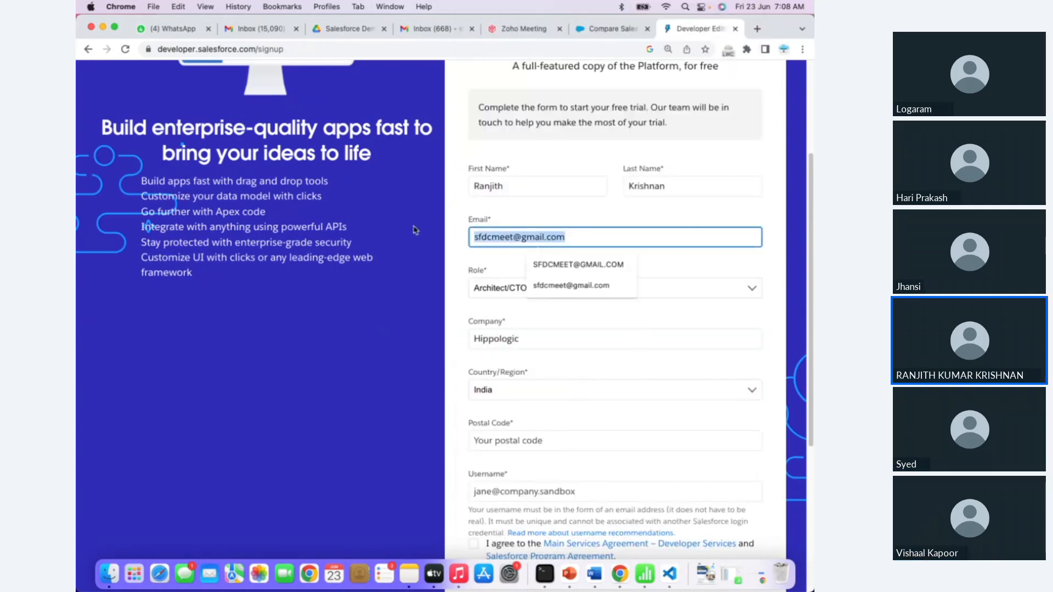
{"action": "left_click", "coordinate": [448, 294]}
{"action": "scroll", "coordinate": [599, 423], "scroll_direction": "down", "scroll_amount": 2}
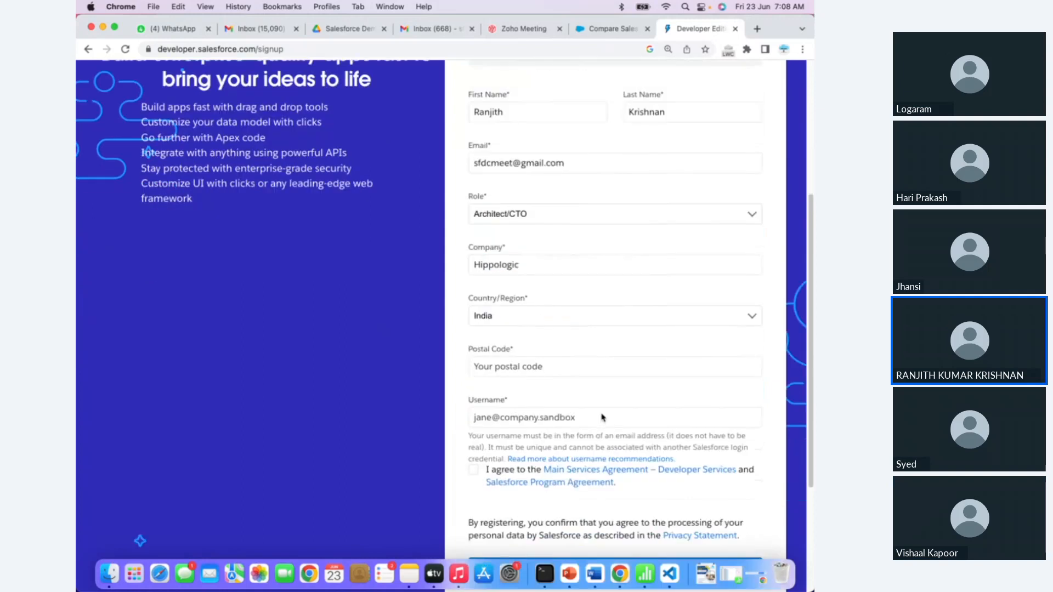
Enter the postal code on the signup form, ready to fill the Username field.
{"action": "left_click", "coordinate": [578, 362]}
{"action": "type", "text": "60"}
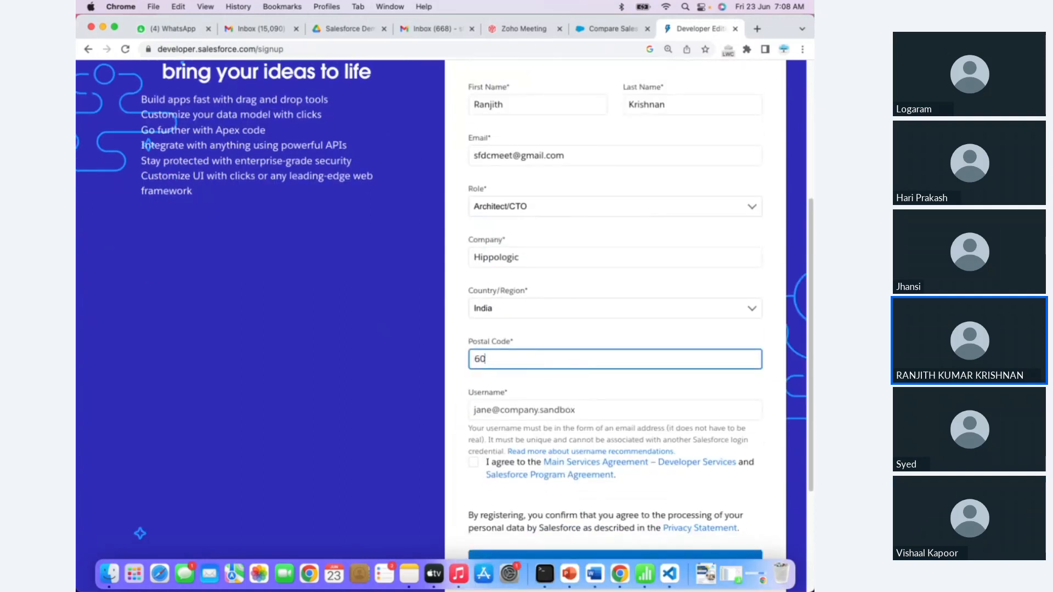
{"action": "type", "text": "0023"}
{"action": "left_click", "coordinate": [645, 338]}
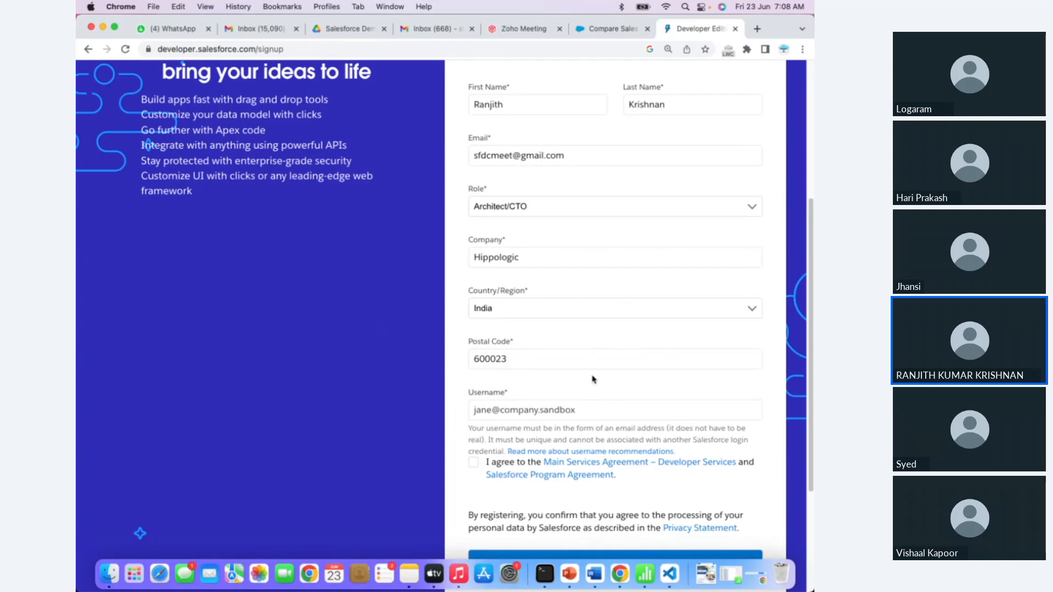
{"action": "left_click_drag", "start_coordinate": [508, 400], "coordinate": [400, 392]}
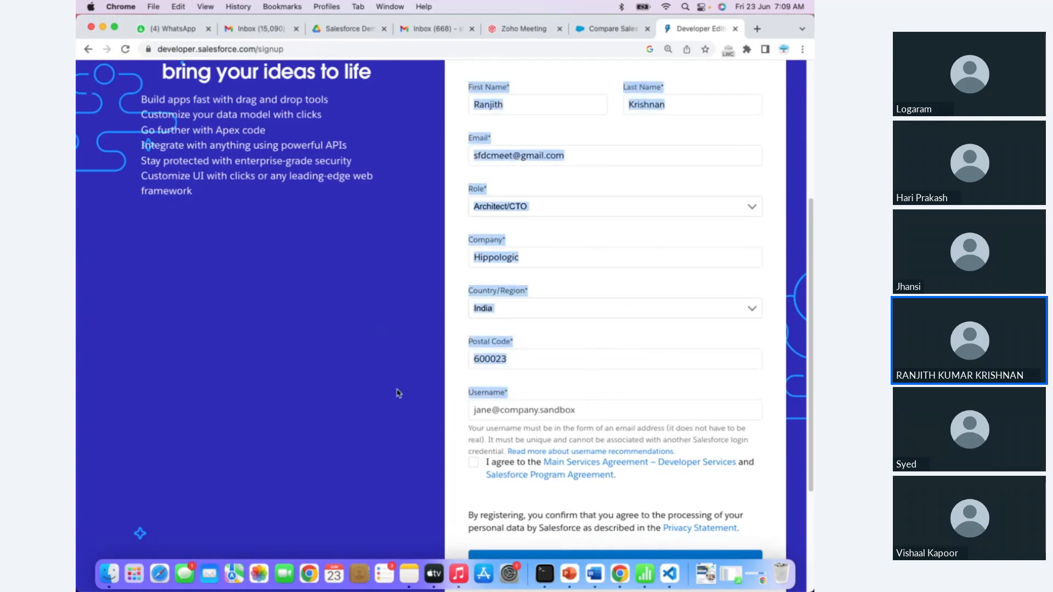
{"action": "left_click", "coordinate": [573, 390]}
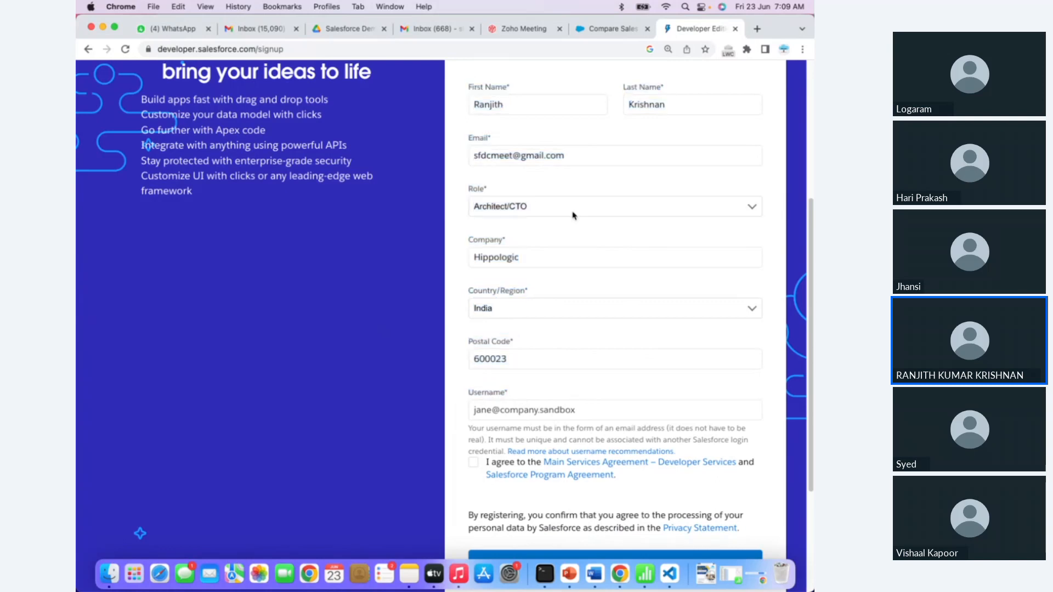
{"action": "left_click", "coordinate": [519, 156]}
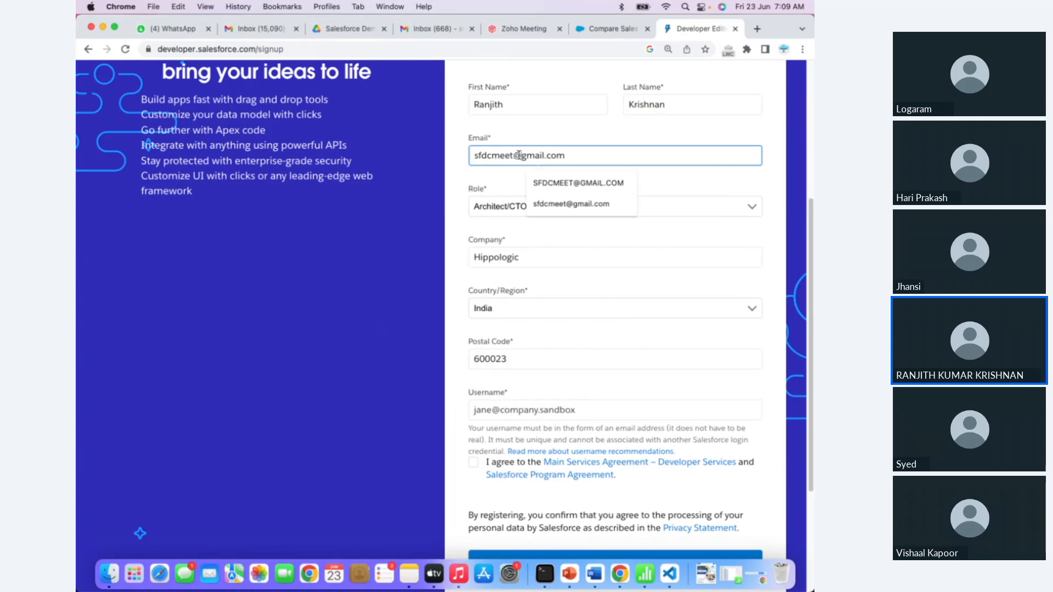
{"action": "left_click_drag", "start_coordinate": [518, 156], "coordinate": [592, 155]}
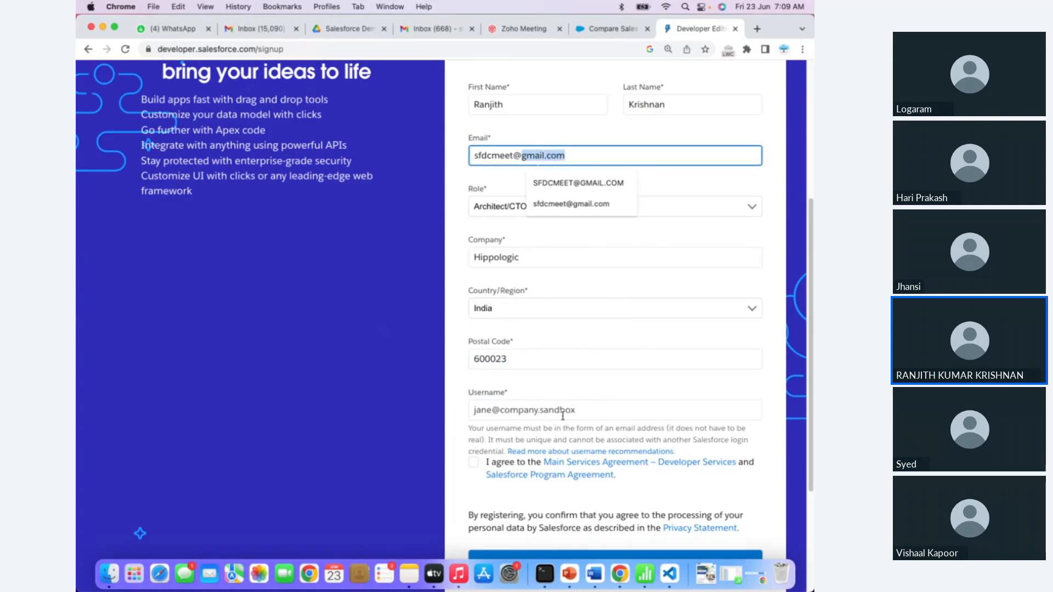
{"action": "left_click", "coordinate": [487, 409]}
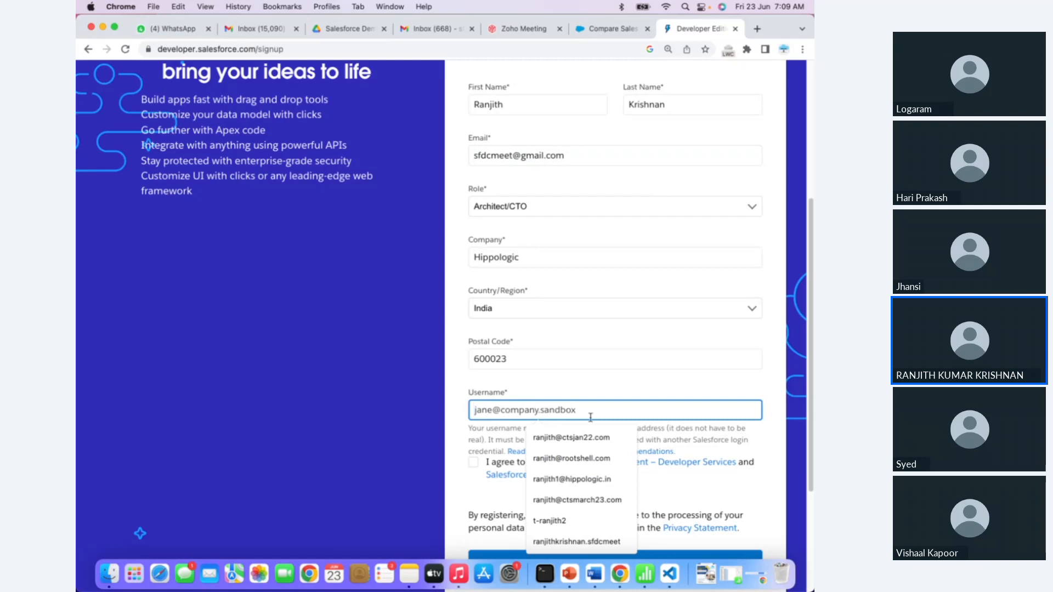
Enter an email-format username and accept the Main Services Agreement.
{"action": "left_click", "coordinate": [679, 429]}
{"action": "left_click_drag", "start_coordinate": [670, 429], "coordinate": [479, 437]}
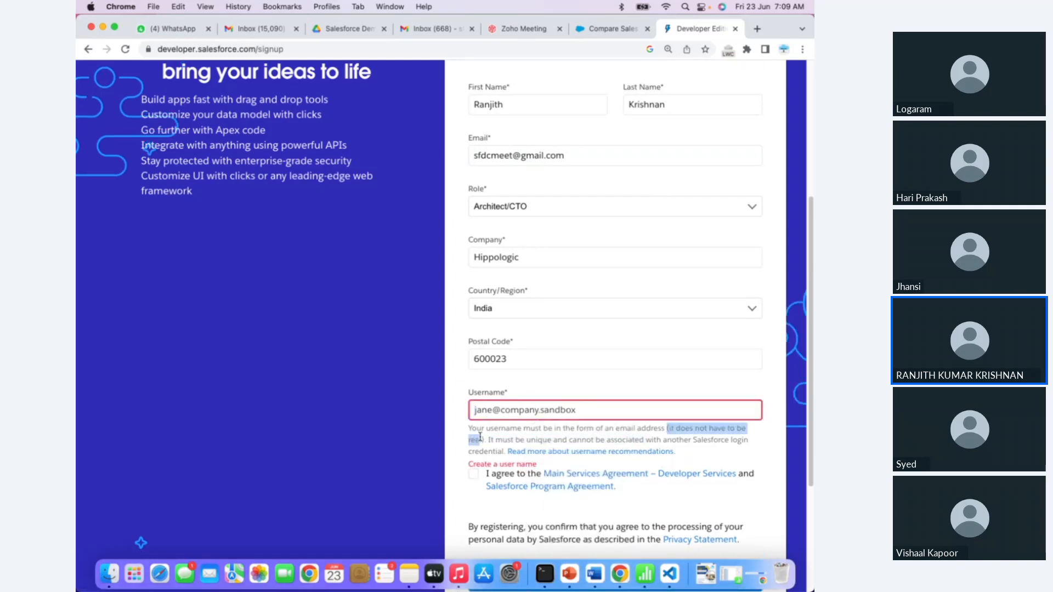
{"action": "left_click", "coordinate": [705, 435]}
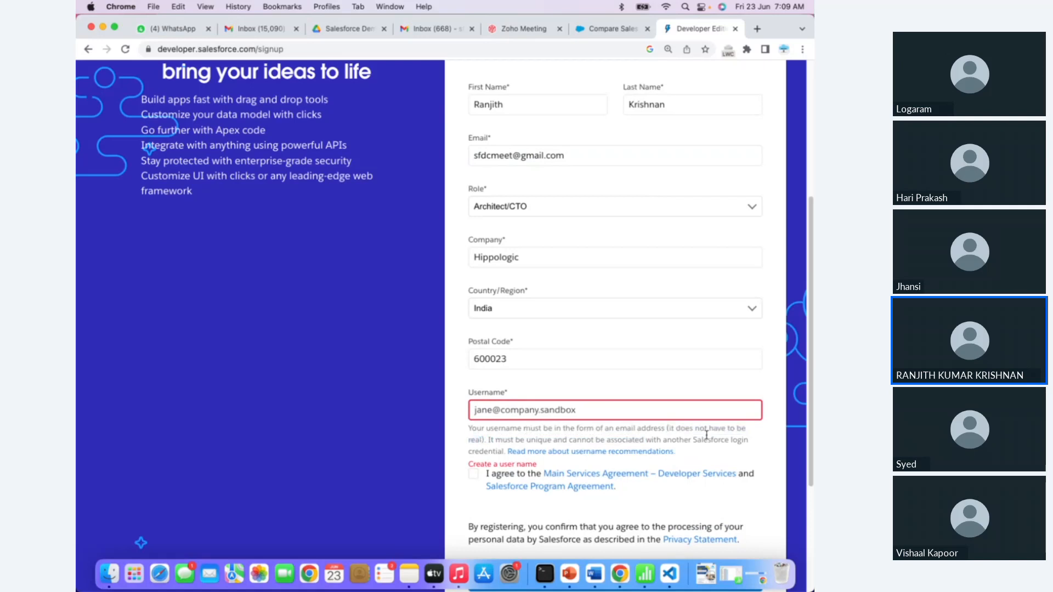
{"action": "left_click", "coordinate": [542, 410]}
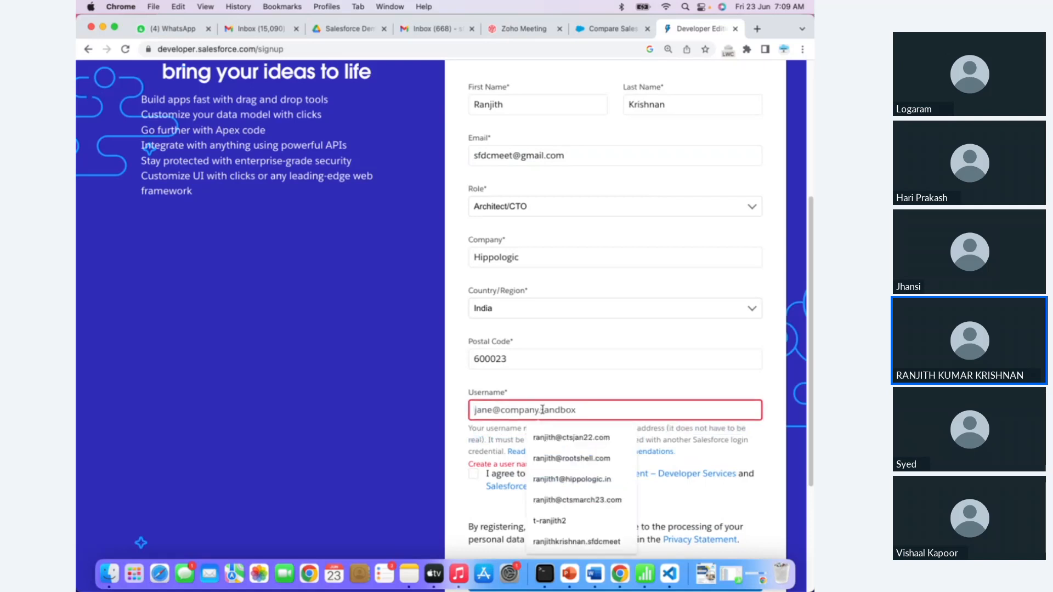
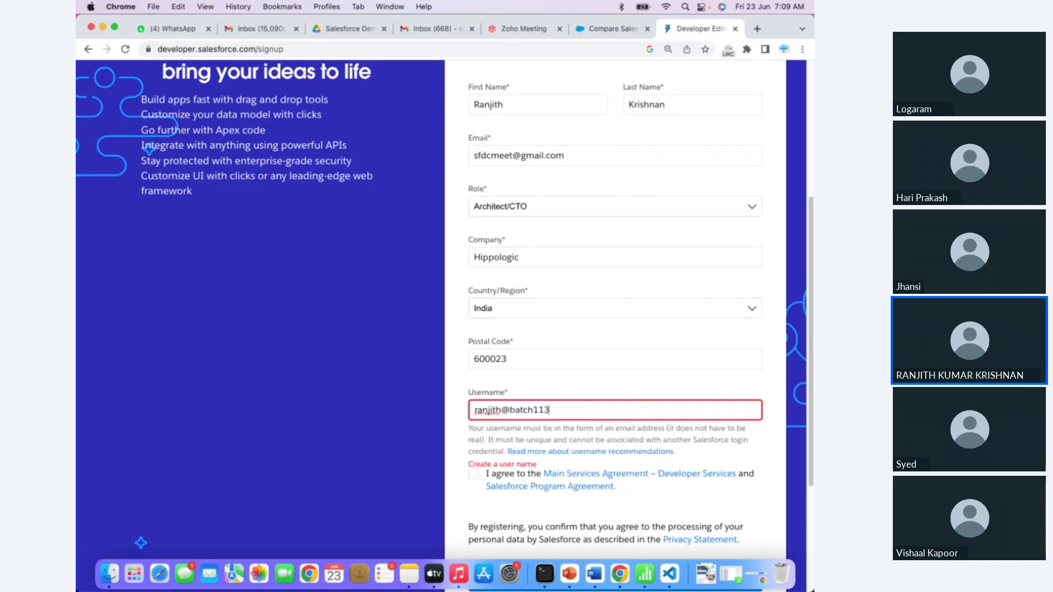
{"action": "left_click", "coordinate": [473, 475]}
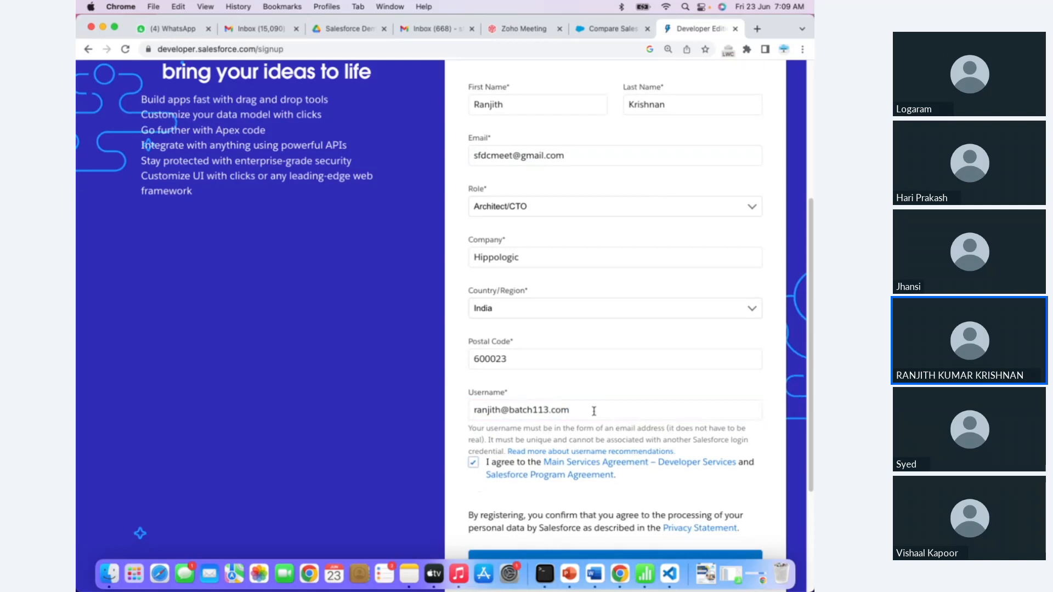
Submit the Developer Edition signup with Sign me Up, then switch to the Gmail inbox (668).
{"action": "scroll", "coordinate": [594, 411], "scroll_direction": "down", "scroll_amount": 5}
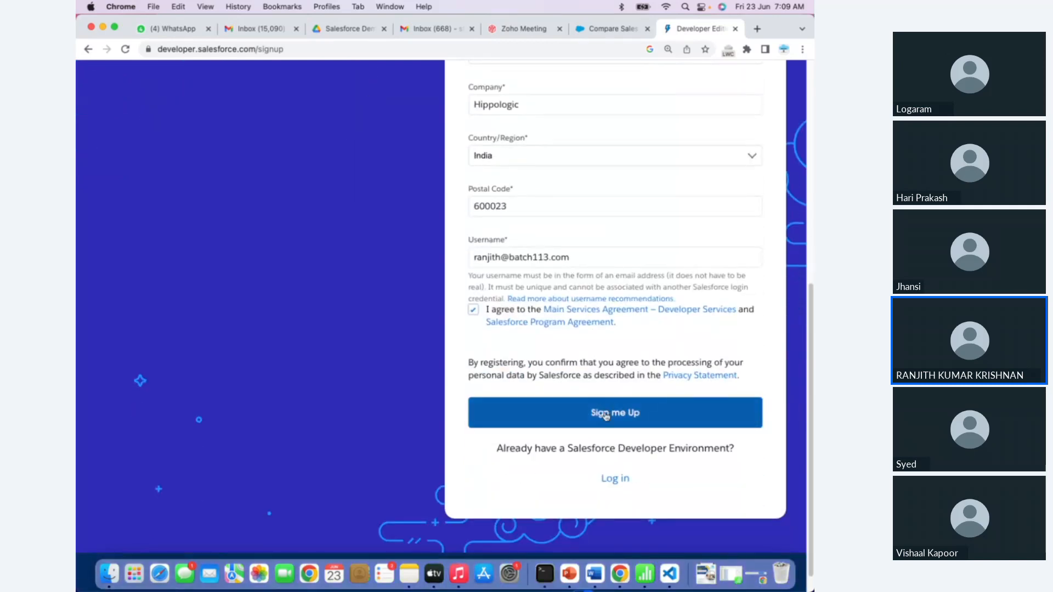
{"action": "scroll", "coordinate": [609, 330], "scroll_direction": "up", "scroll_amount": 8}
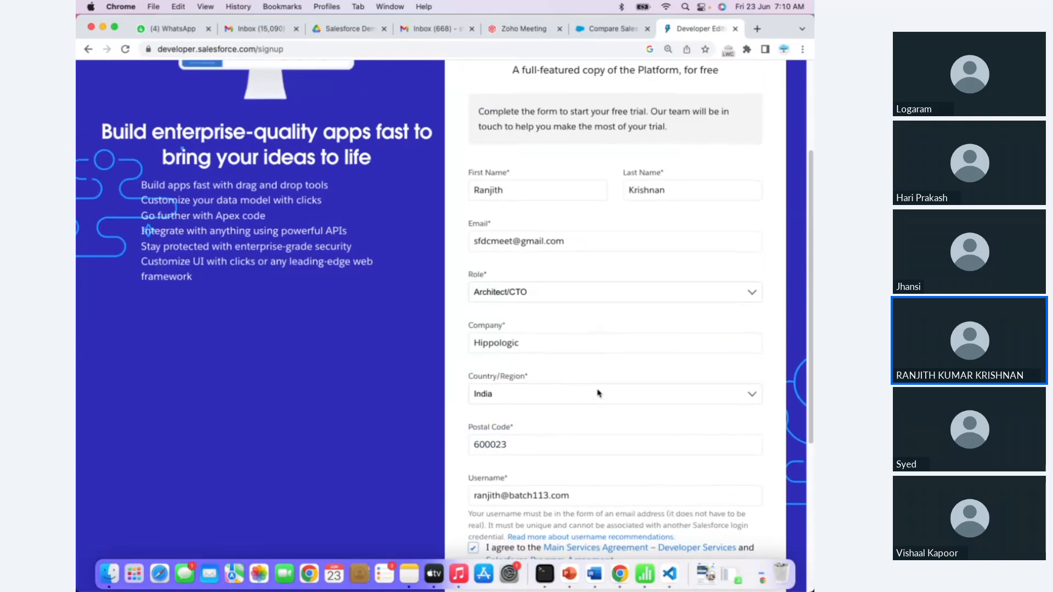
{"action": "scroll", "coordinate": [614, 416], "scroll_direction": "down", "scroll_amount": 1}
{"action": "scroll", "coordinate": [631, 435], "scroll_direction": "down", "scroll_amount": 3}
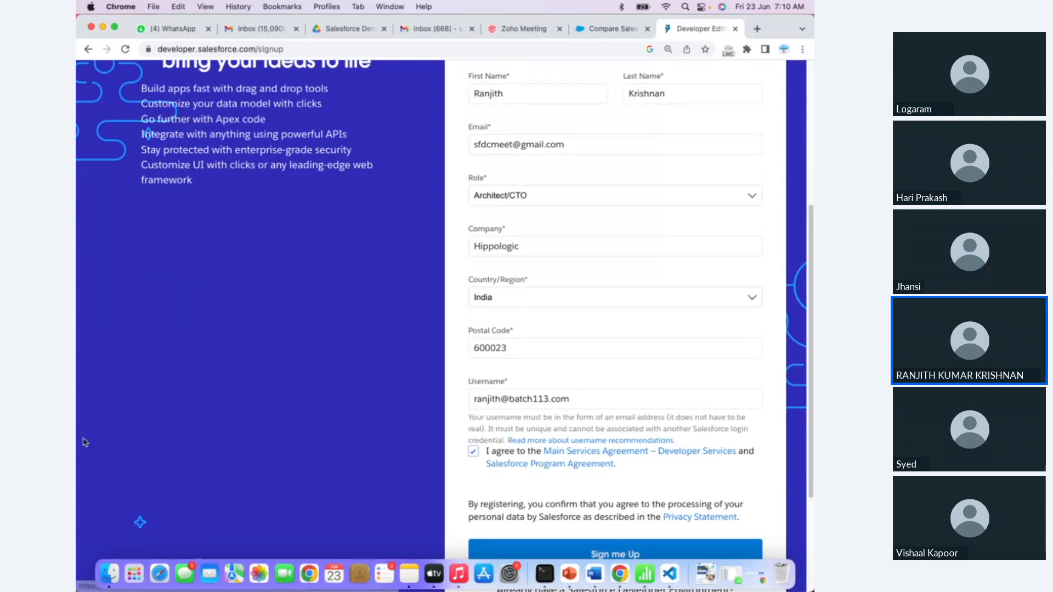
{"action": "scroll", "coordinate": [620, 494], "scroll_direction": "down", "scroll_amount": 1}
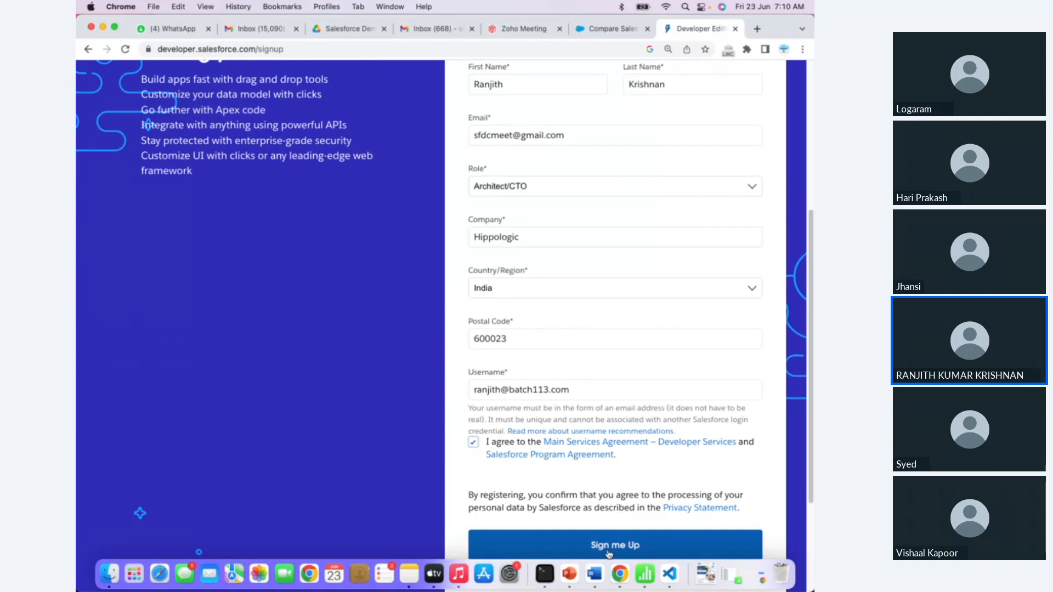
{"action": "left_click", "coordinate": [609, 553]}
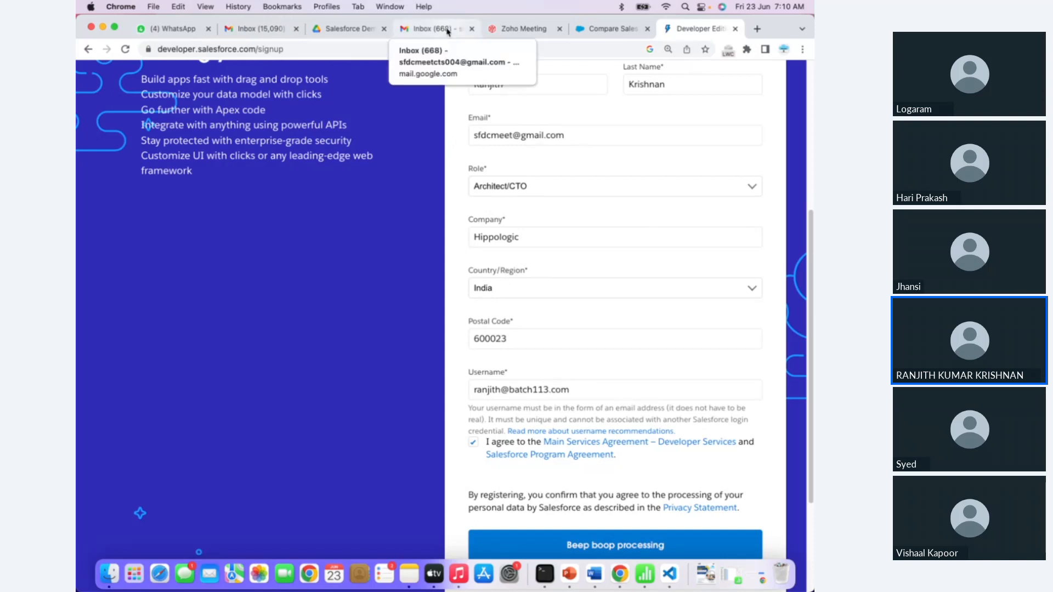
{"action": "left_click", "coordinate": [412, 29]}
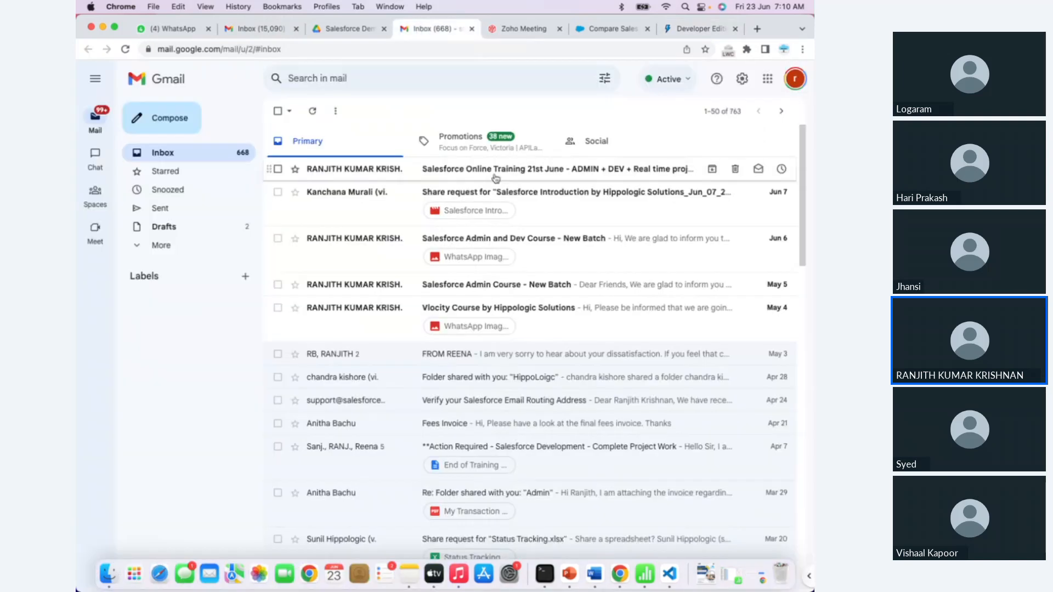
Reload the Inbox (15,090) several times for new mail, then return to the signup tab.
{"action": "left_click", "coordinate": [219, 30]}
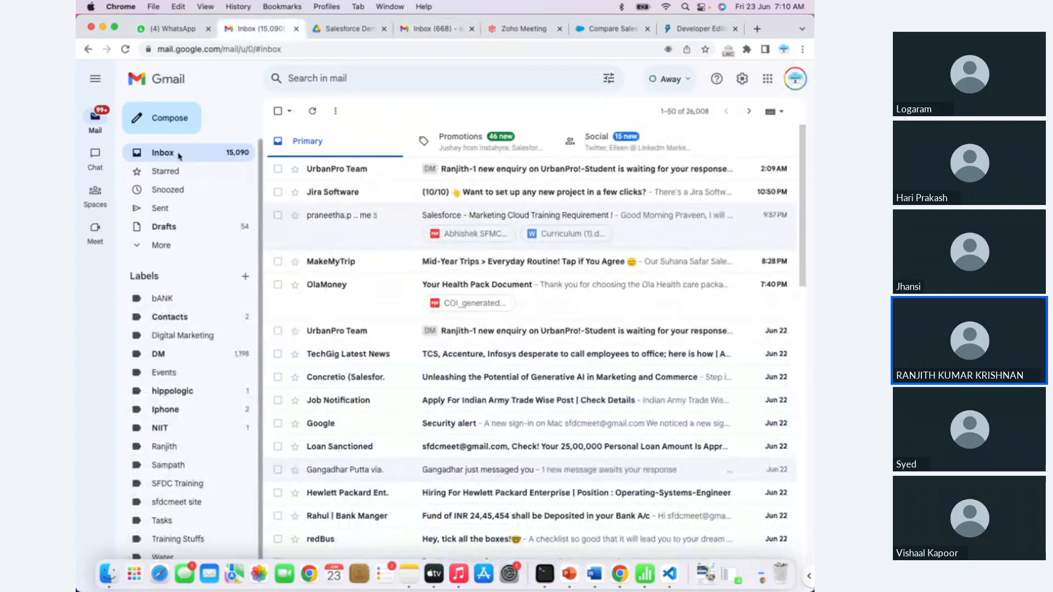
{"action": "left_click", "coordinate": [176, 156]}
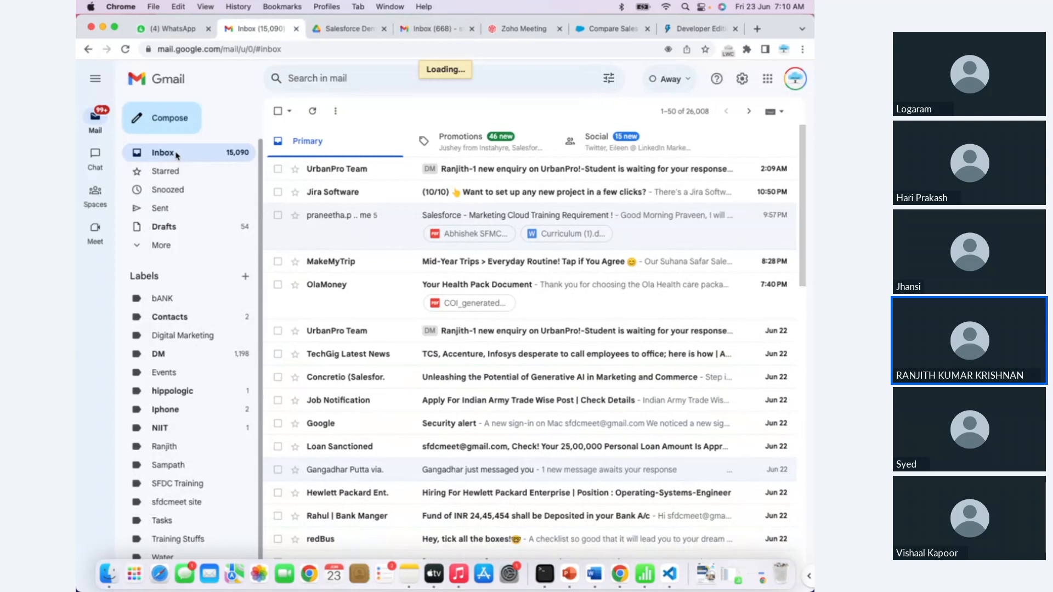
{"action": "left_click", "coordinate": [125, 49]}
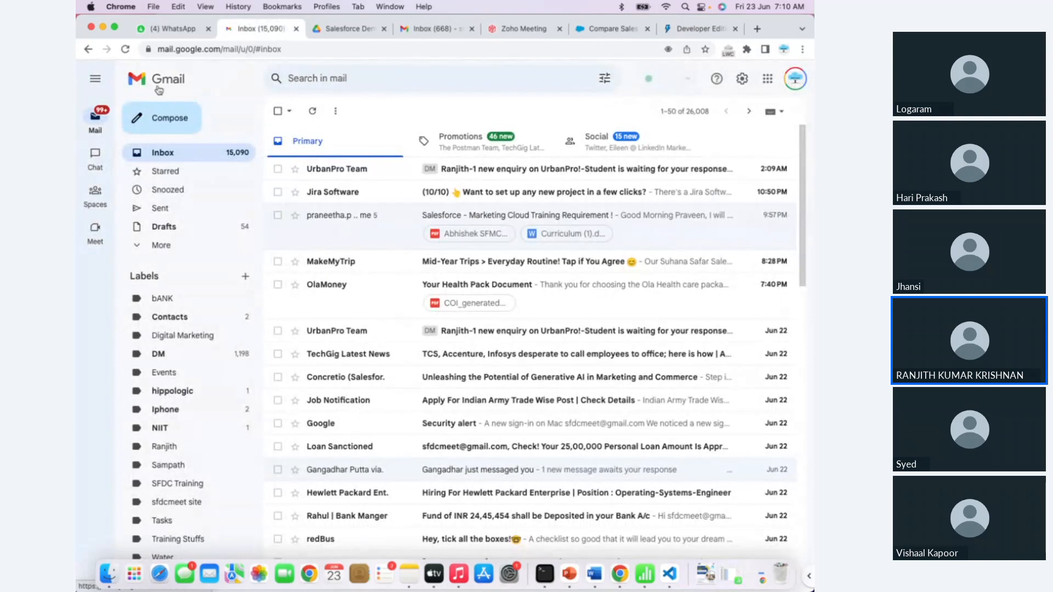
{"action": "left_click", "coordinate": [125, 49]}
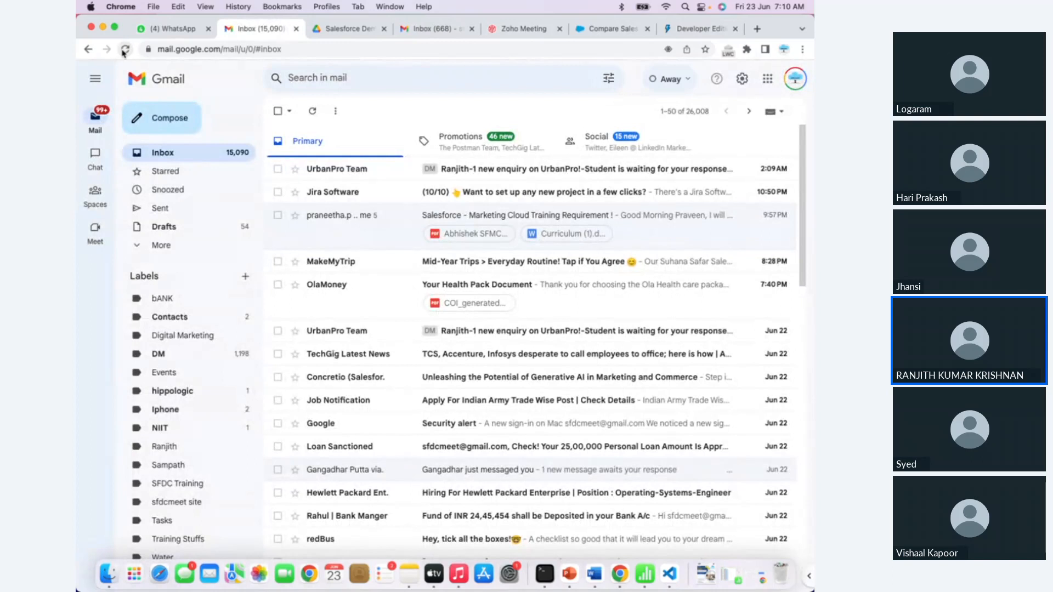
{"action": "left_click", "coordinate": [125, 49]}
{"action": "left_click", "coordinate": [125, 50]}
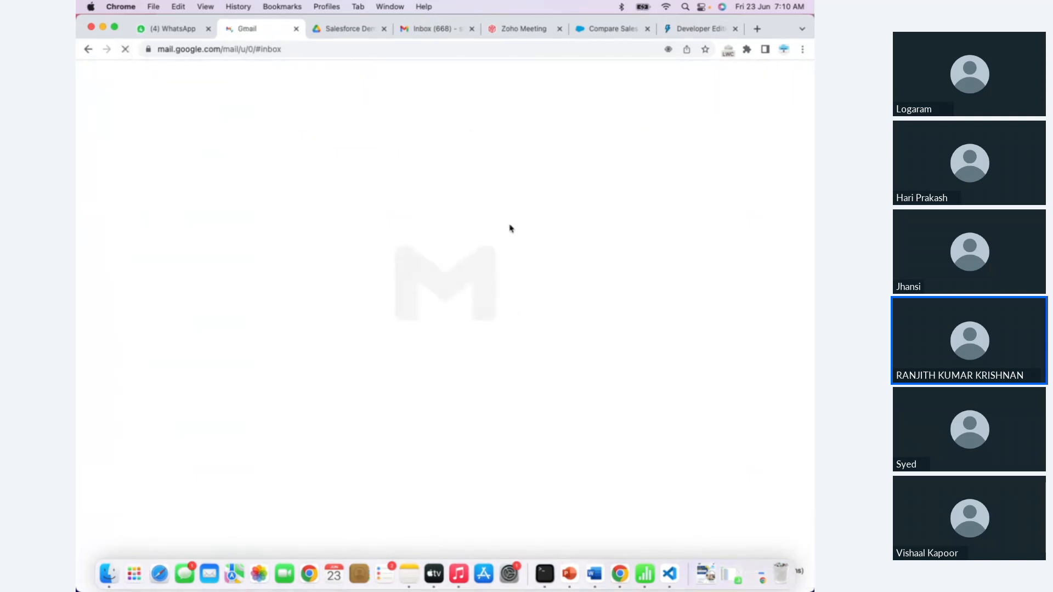
{"action": "left_click", "coordinate": [695, 28]}
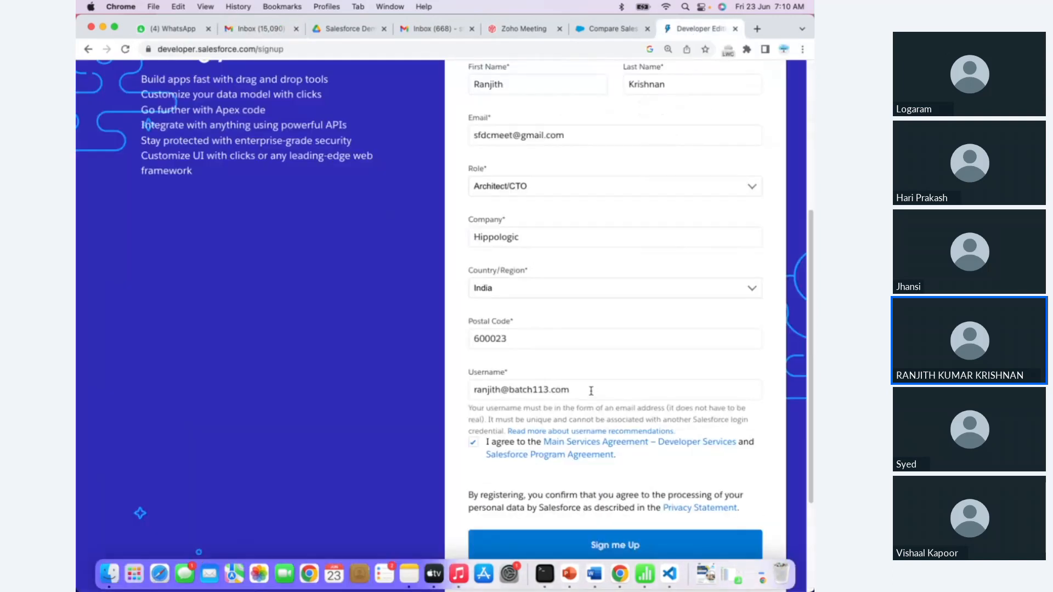
Scroll through the Sales Cloud pricing cards and the Compare editions feature table.
{"action": "left_click", "coordinate": [613, 30]}
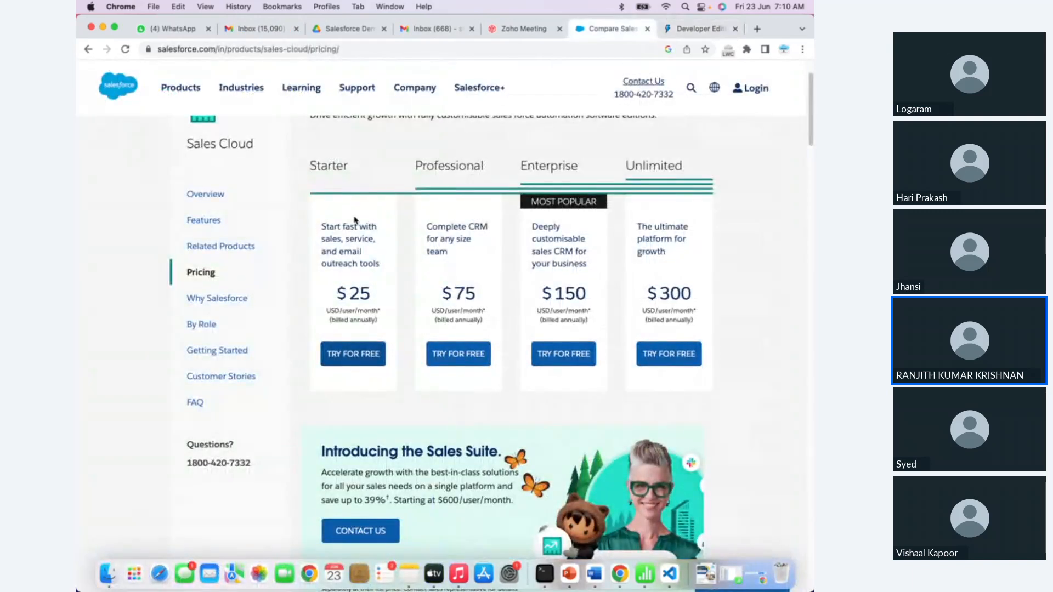
{"action": "scroll", "coordinate": [356, 225], "scroll_direction": "up", "scroll_amount": 3}
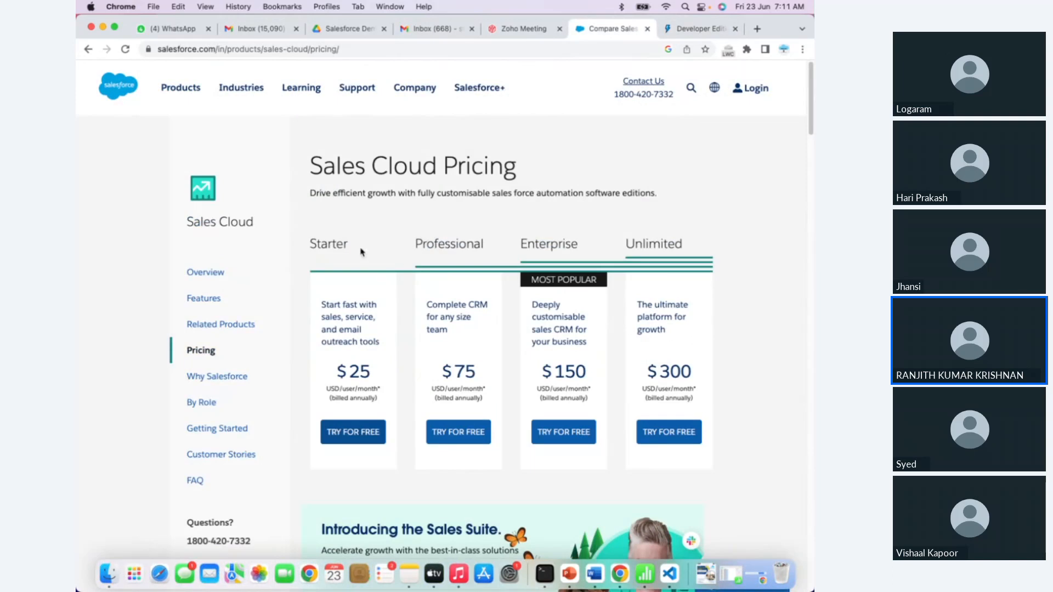
{"action": "scroll", "coordinate": [422, 422], "scroll_direction": "down", "scroll_amount": 3}
{"action": "scroll", "coordinate": [422, 422], "scroll_direction": "down", "scroll_amount": 8}
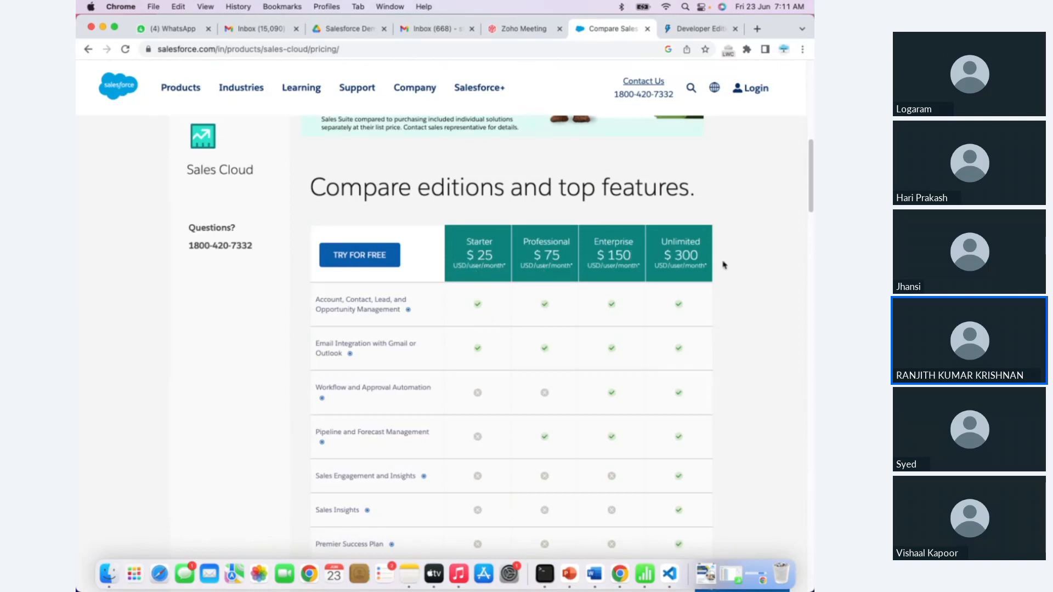
{"action": "scroll", "coordinate": [681, 423], "scroll_direction": "down", "scroll_amount": 1}
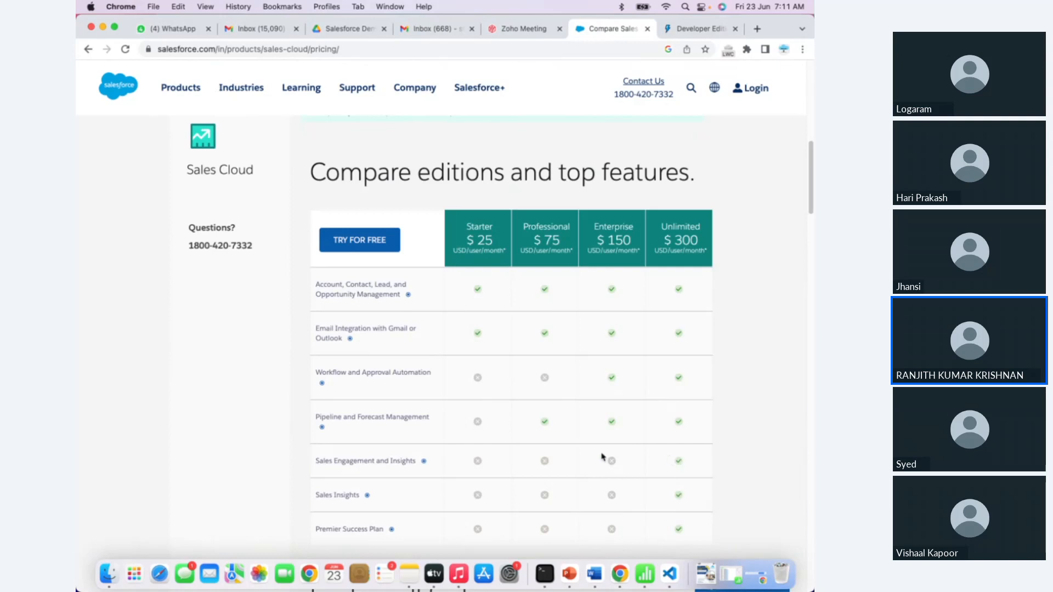
{"action": "scroll", "coordinate": [604, 433], "scroll_direction": "down", "scroll_amount": 1}
{"action": "scroll", "coordinate": [599, 419], "scroll_direction": "down", "scroll_amount": 10}
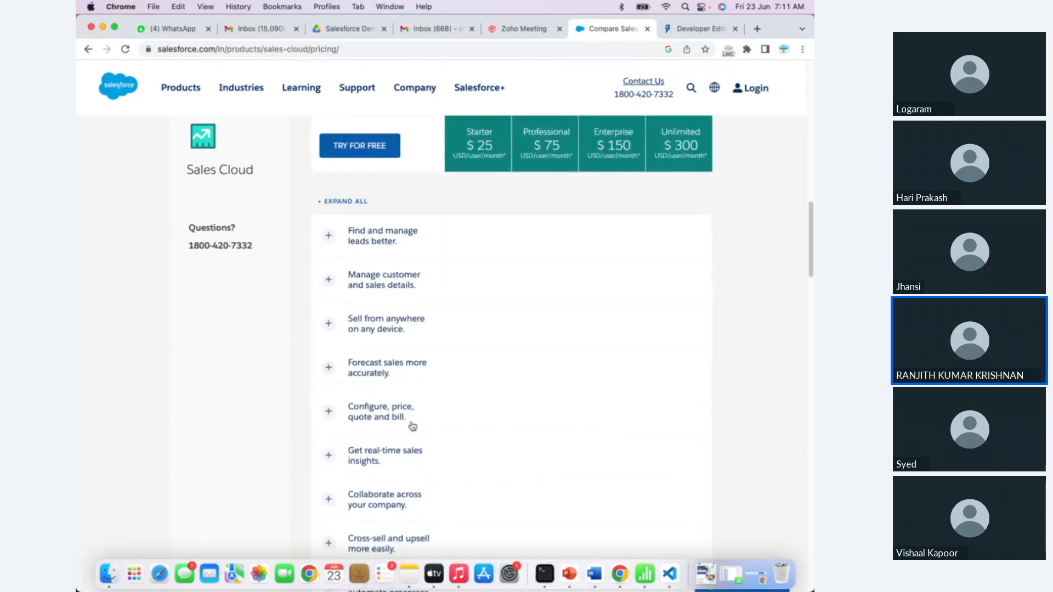
{"action": "scroll", "coordinate": [350, 412], "scroll_direction": "up", "scroll_amount": 15}
{"action": "scroll", "coordinate": [351, 412], "scroll_direction": "up", "scroll_amount": 5}
{"action": "scroll", "coordinate": [595, 442], "scroll_direction": "down", "scroll_amount": 15}
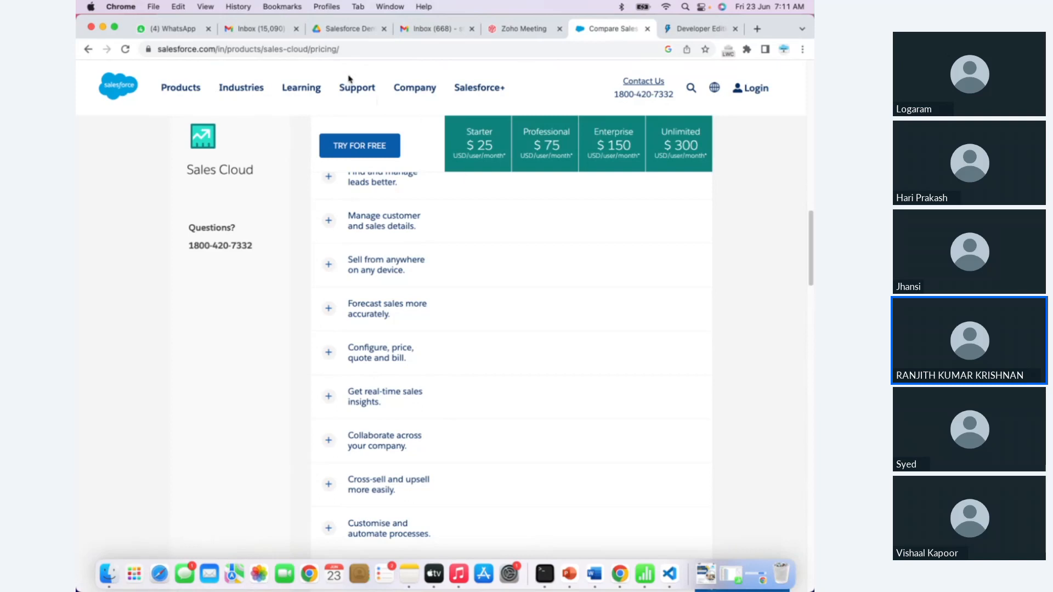
Browse the Learning menu's Customer Stories and Learning on Trailhead, then switch to Gmail.
{"action": "left_click", "coordinate": [304, 95]}
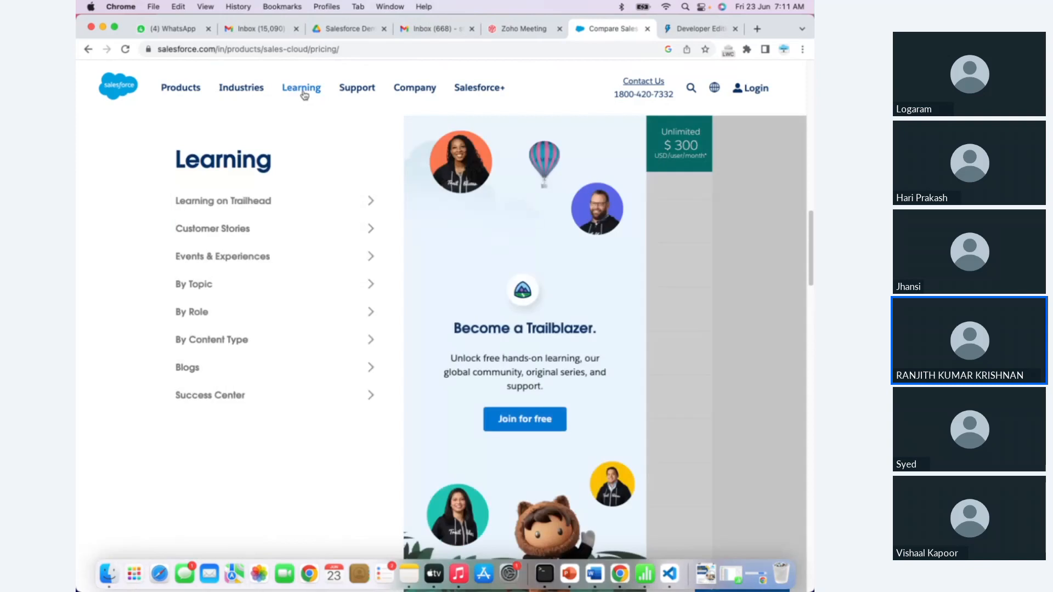
{"action": "mouse_move", "coordinate": [299, 236]}
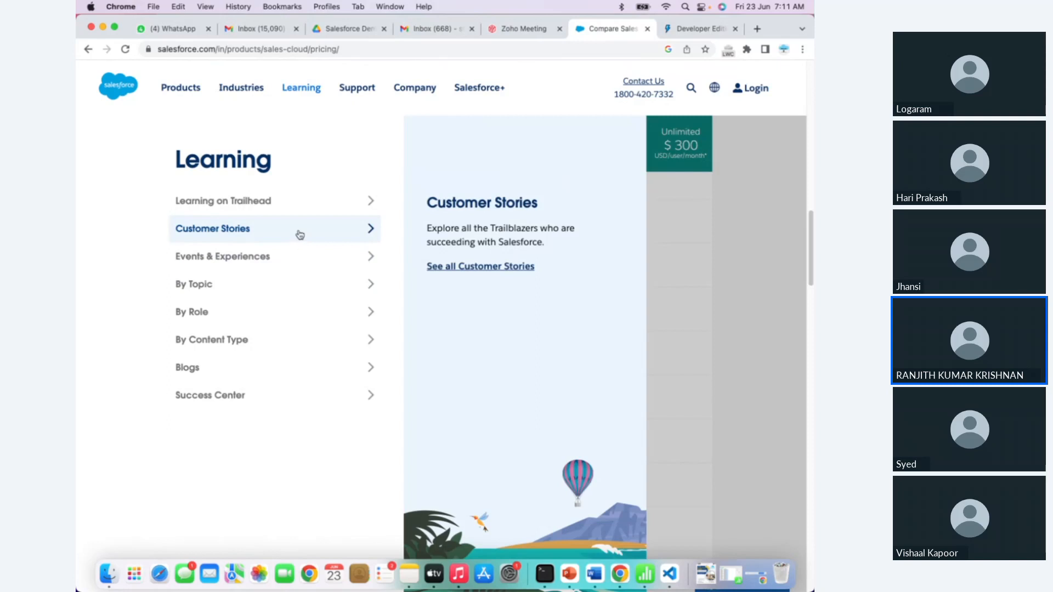
{"action": "mouse_move", "coordinate": [281, 207]}
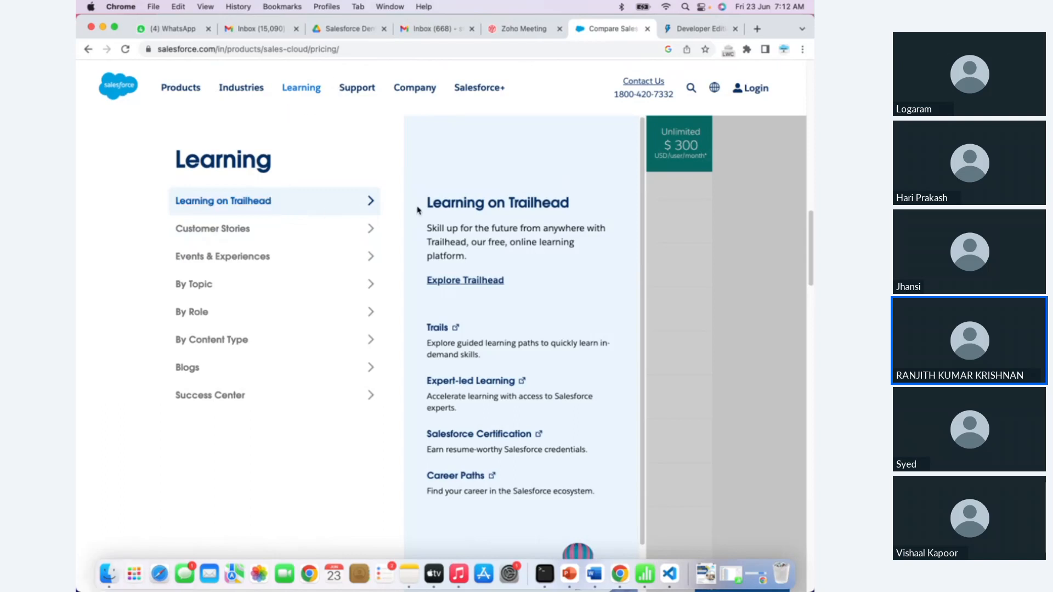
{"action": "mouse_move", "coordinate": [338, 228]}
{"action": "left_click", "coordinate": [257, 29]}
Reload the Gmail inbox repeatedly to check for the verification email.
{"action": "left_click", "coordinate": [126, 50]}
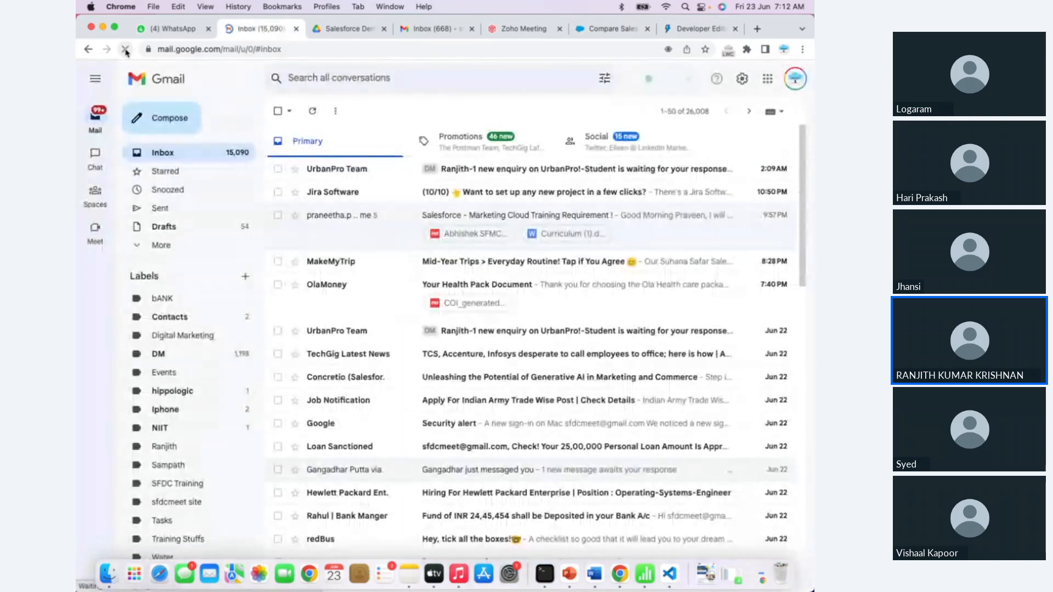
{"action": "left_click", "coordinate": [125, 49]}
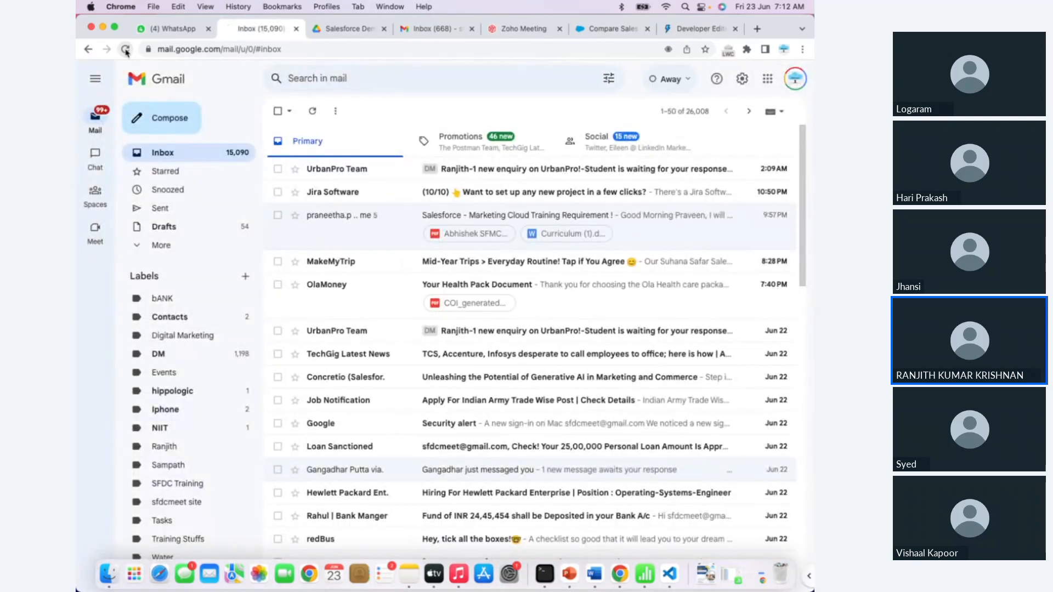
{"action": "left_click", "coordinate": [126, 50]}
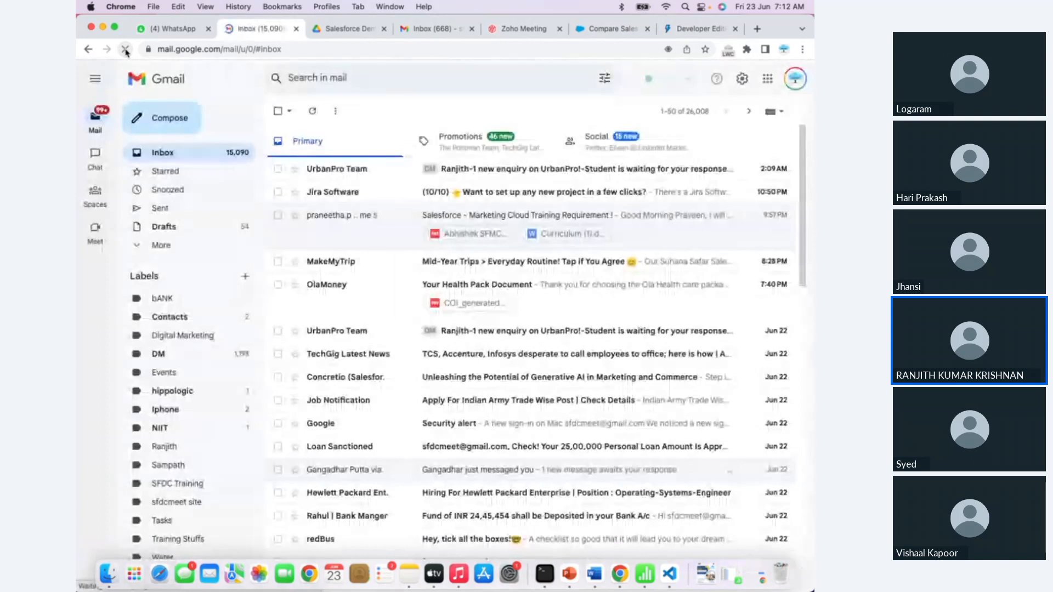
{"action": "left_click", "coordinate": [126, 49]}
{"action": "left_click", "coordinate": [125, 49]}
{"action": "left_click", "coordinate": [125, 49]}
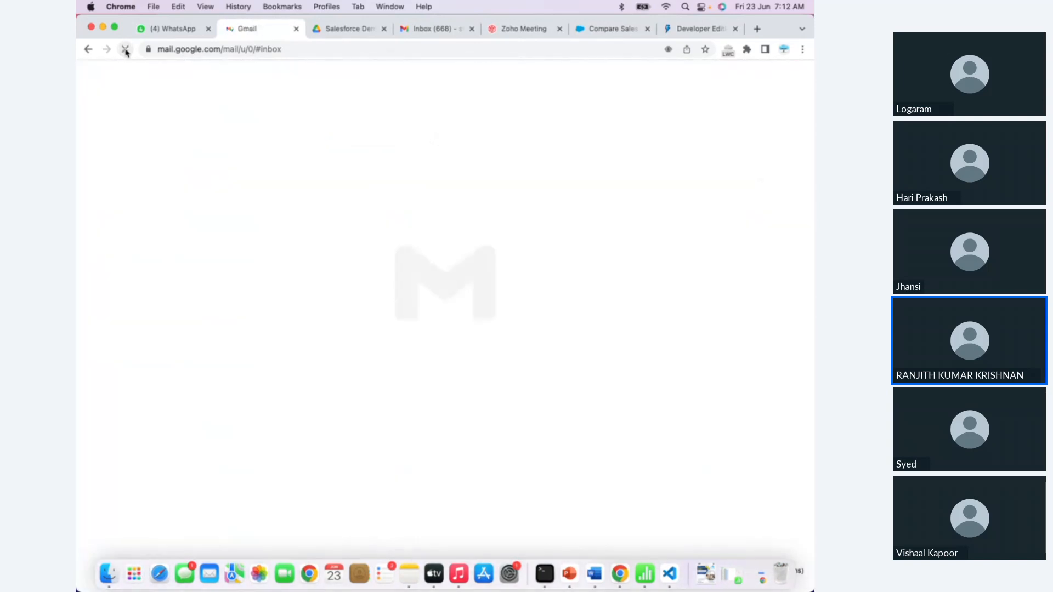
{"action": "left_click", "coordinate": [125, 49]}
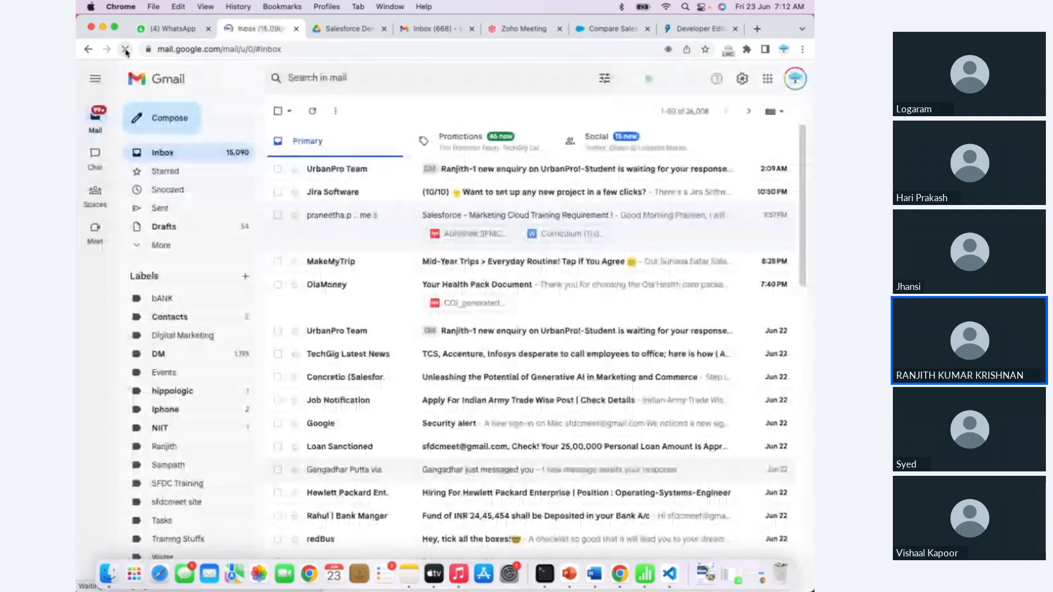
{"action": "left_click", "coordinate": [125, 50]}
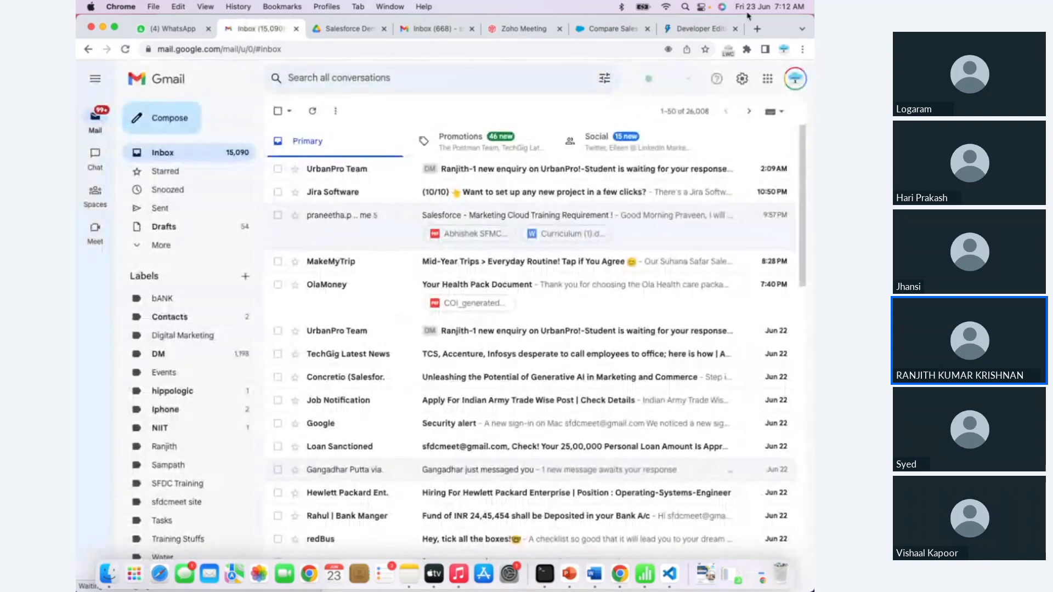
Cycle through the signup, pricing and Gmail tabs, ending on the filled Developer Edition signup form.
{"action": "left_click", "coordinate": [716, 34]}
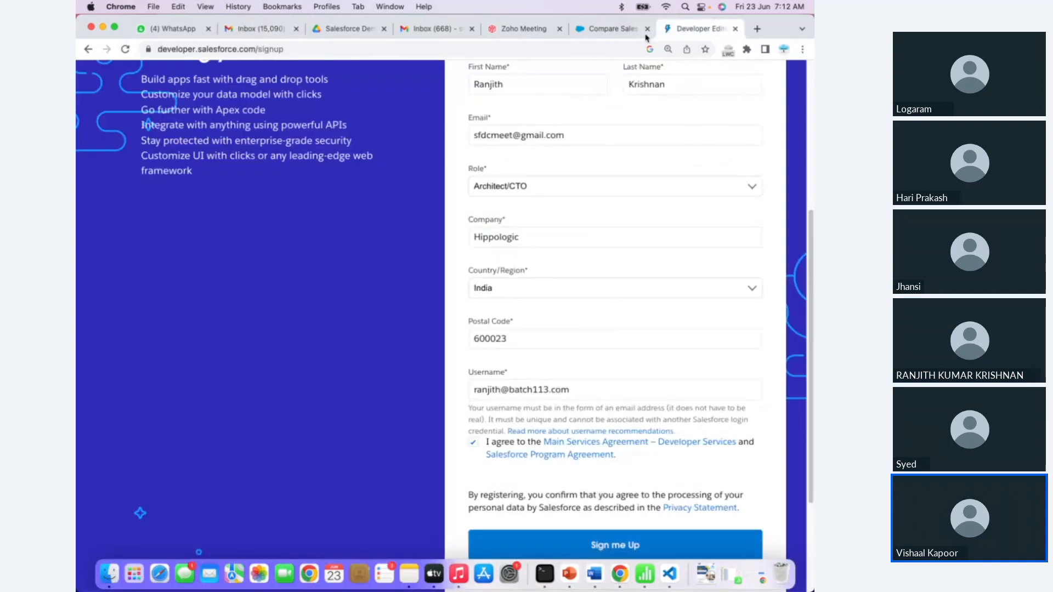
{"action": "left_click", "coordinate": [611, 29]}
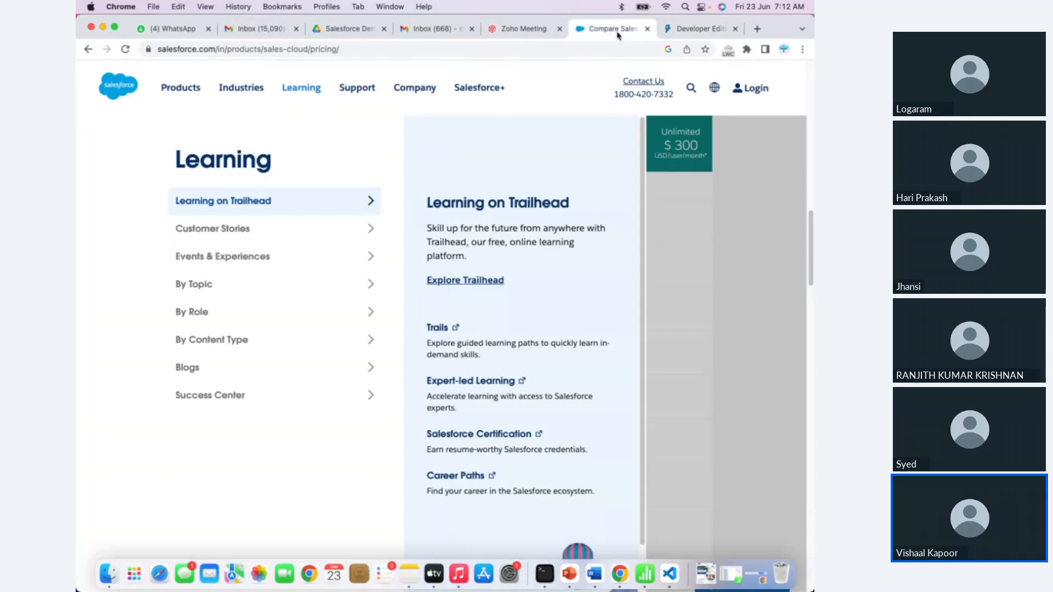
{"action": "left_click", "coordinate": [256, 28]}
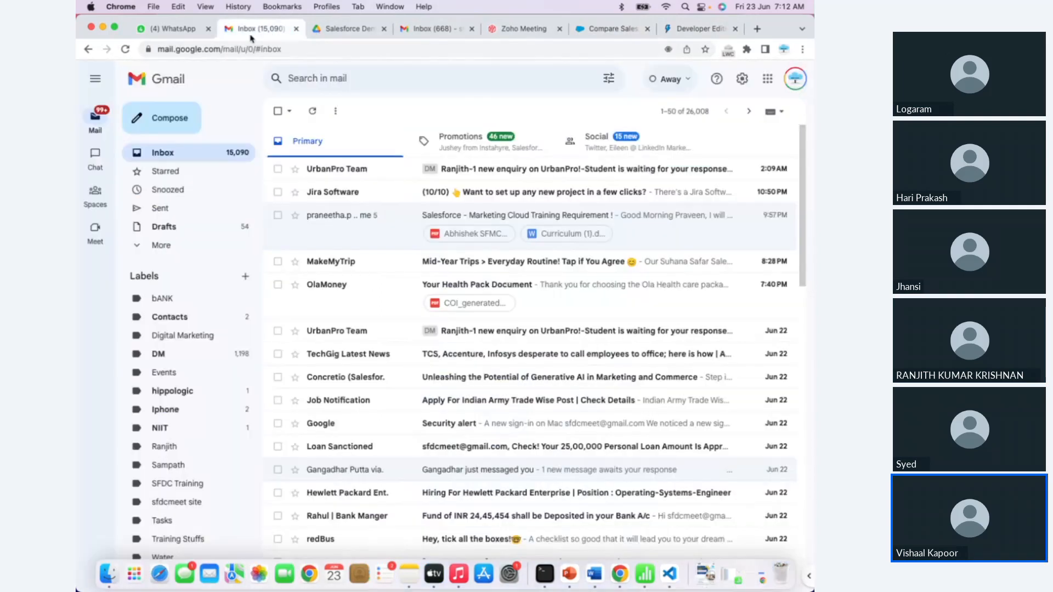
{"action": "left_click", "coordinate": [125, 49]}
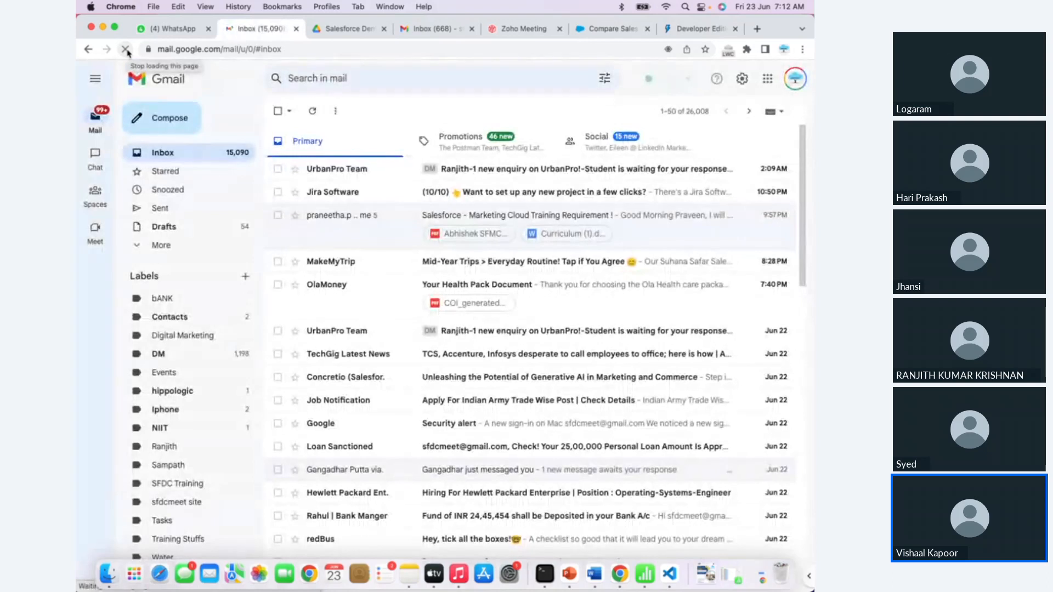
{"action": "left_click", "coordinate": [125, 49]}
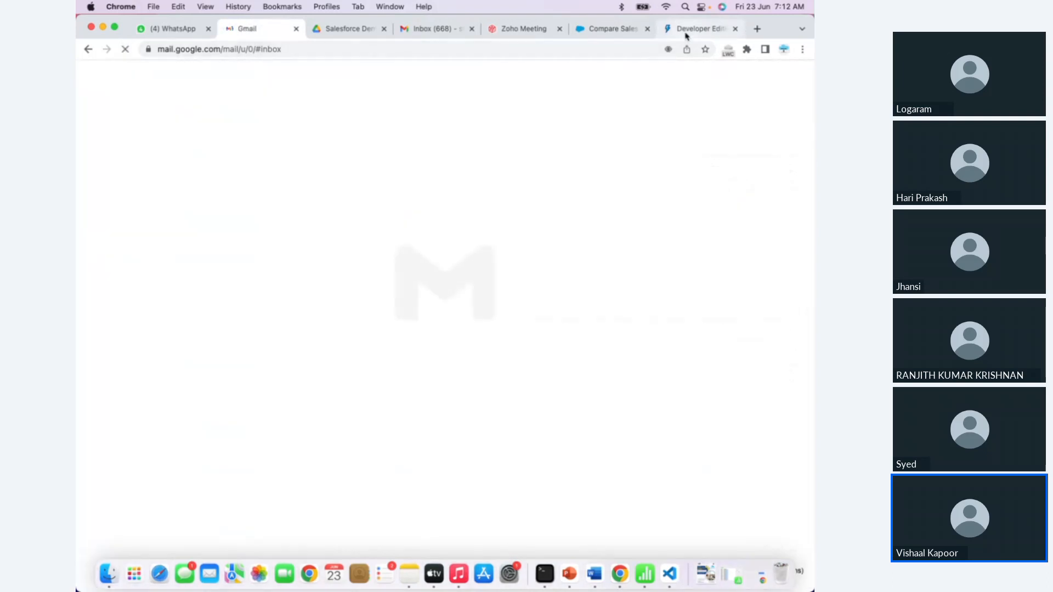
{"action": "left_click", "coordinate": [688, 29]}
{"action": "scroll", "coordinate": [747, 296], "scroll_direction": "down", "scroll_amount": 2}
{"action": "scroll", "coordinate": [748, 314], "scroll_direction": "up", "scroll_amount": 10}
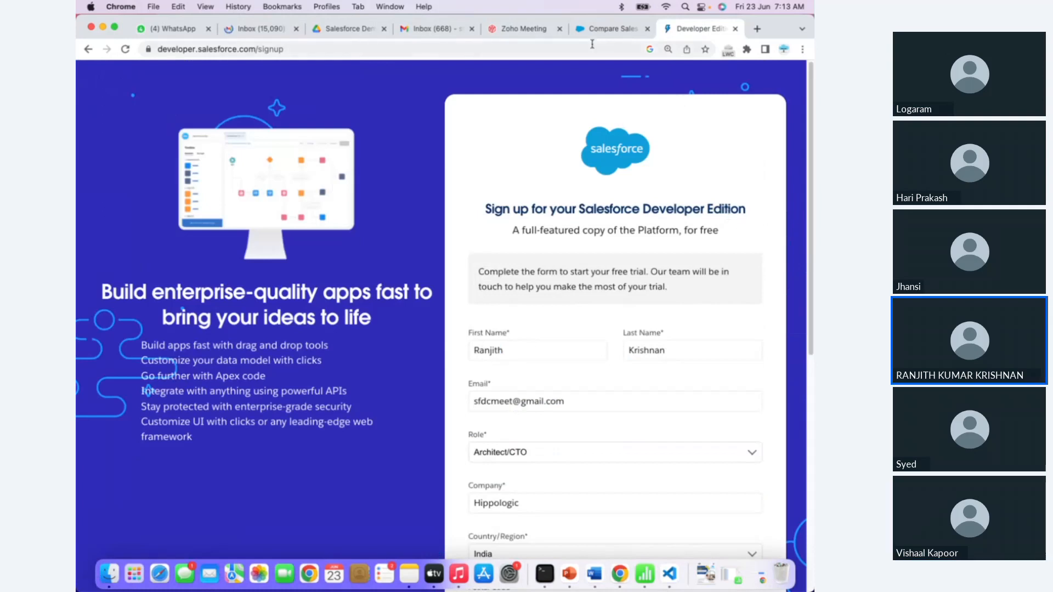
Browse from the pricing comparison page to the Sales Cloud pricing page, then check Gmail.
{"action": "left_click", "coordinate": [600, 29]}
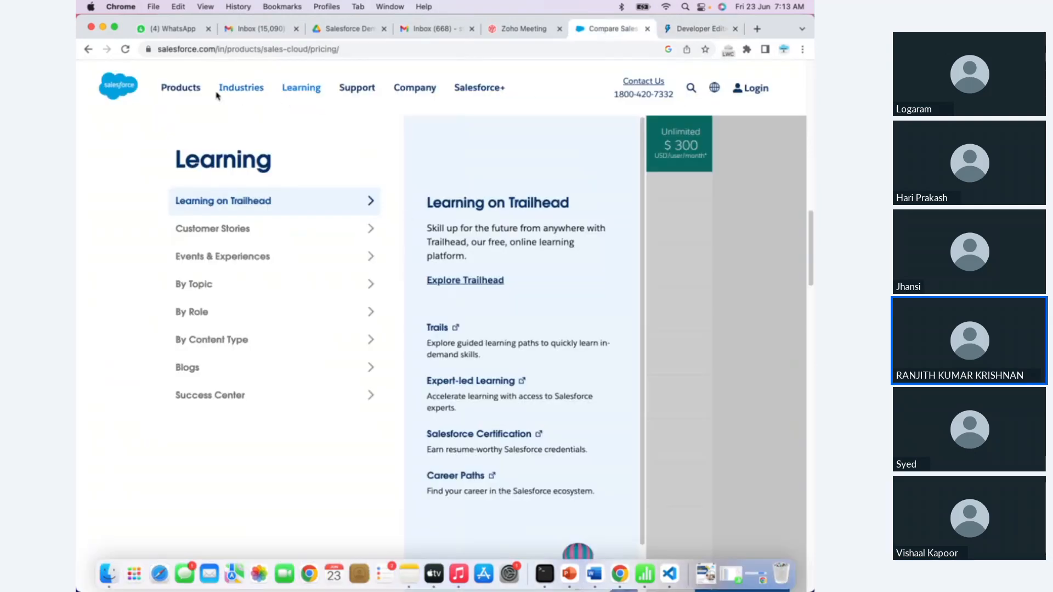
{"action": "left_click", "coordinate": [187, 96]}
{"action": "left_click", "coordinate": [226, 261]}
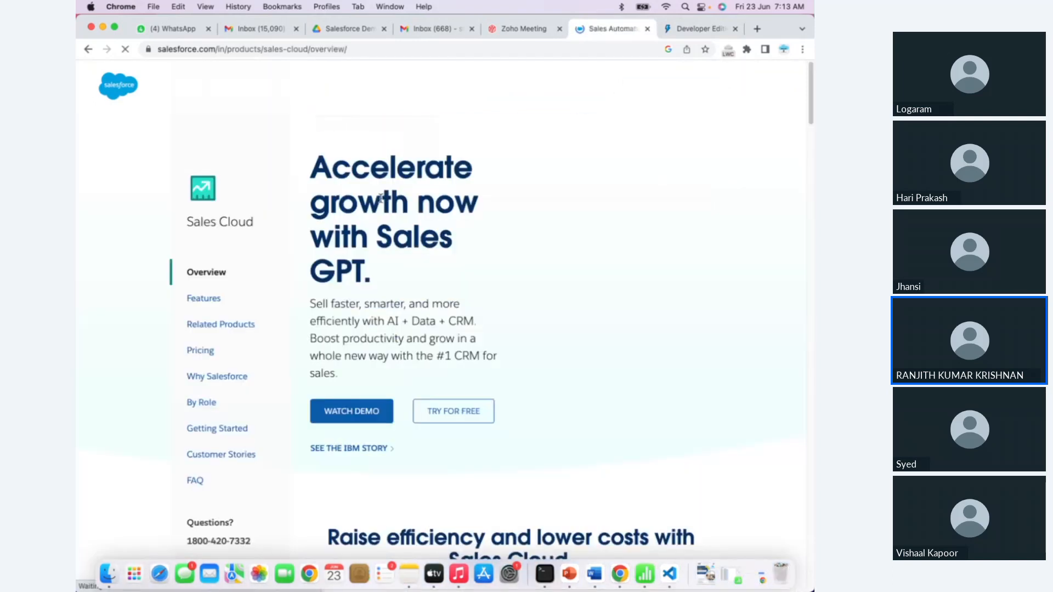
{"action": "left_click", "coordinate": [201, 353]}
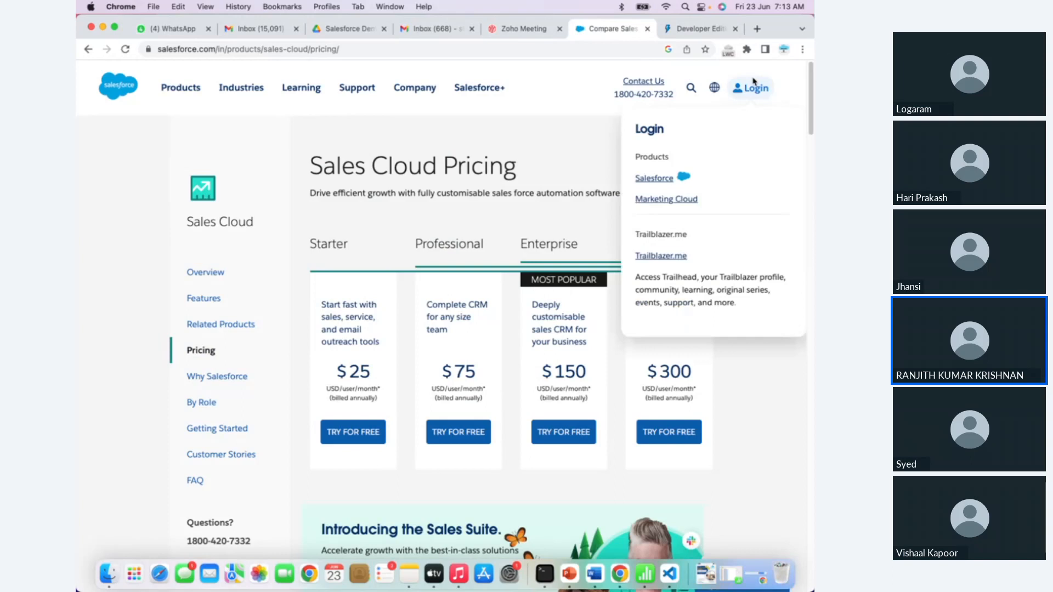
{"action": "mouse_move", "coordinate": [736, 80]}
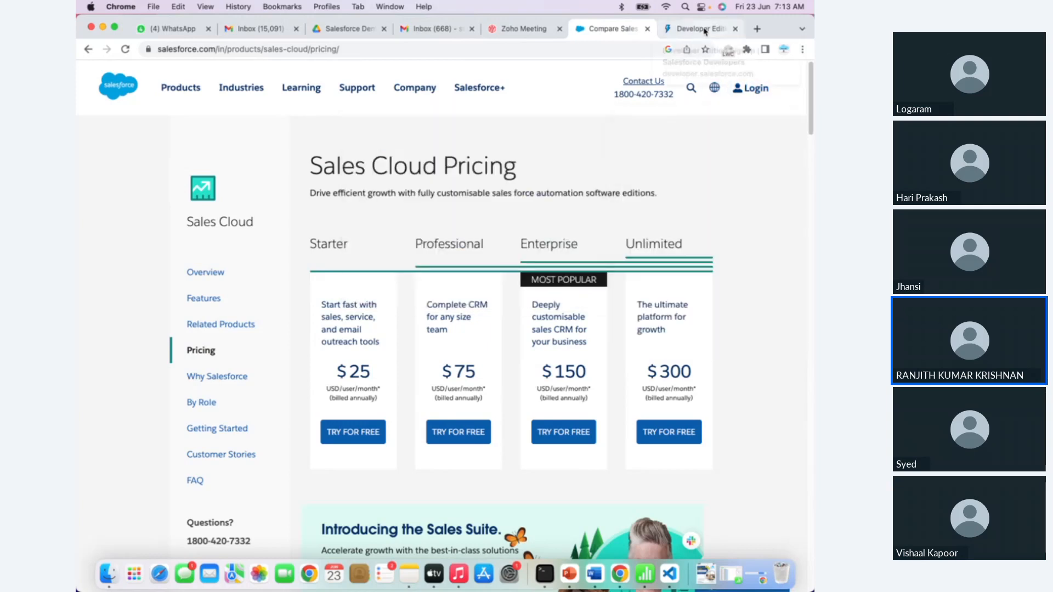
{"action": "left_click", "coordinate": [703, 30]}
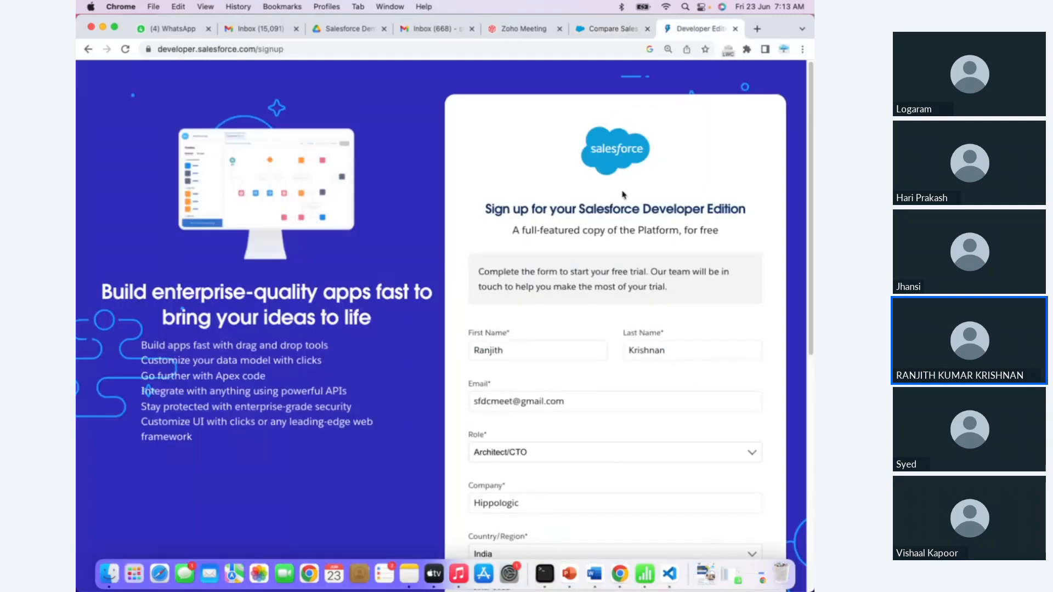
{"action": "left_click", "coordinate": [235, 33]}
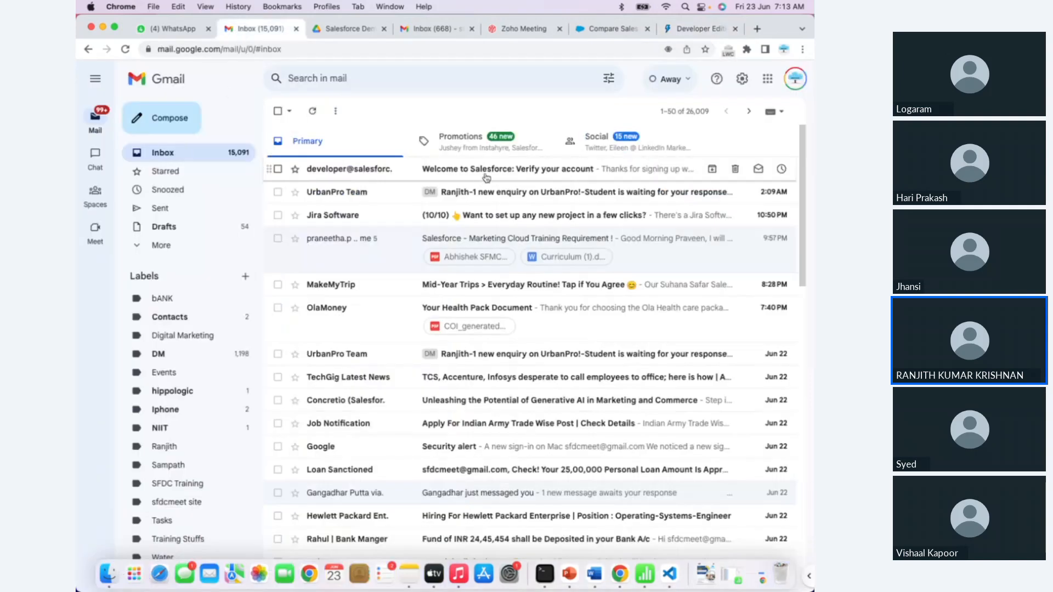
Open the 'Welcome to Salesforce: Verify your account' email and follow its Verify Account link.
{"action": "left_click", "coordinate": [521, 177]}
{"action": "scroll", "coordinate": [662, 404], "scroll_direction": "down", "scroll_amount": 3}
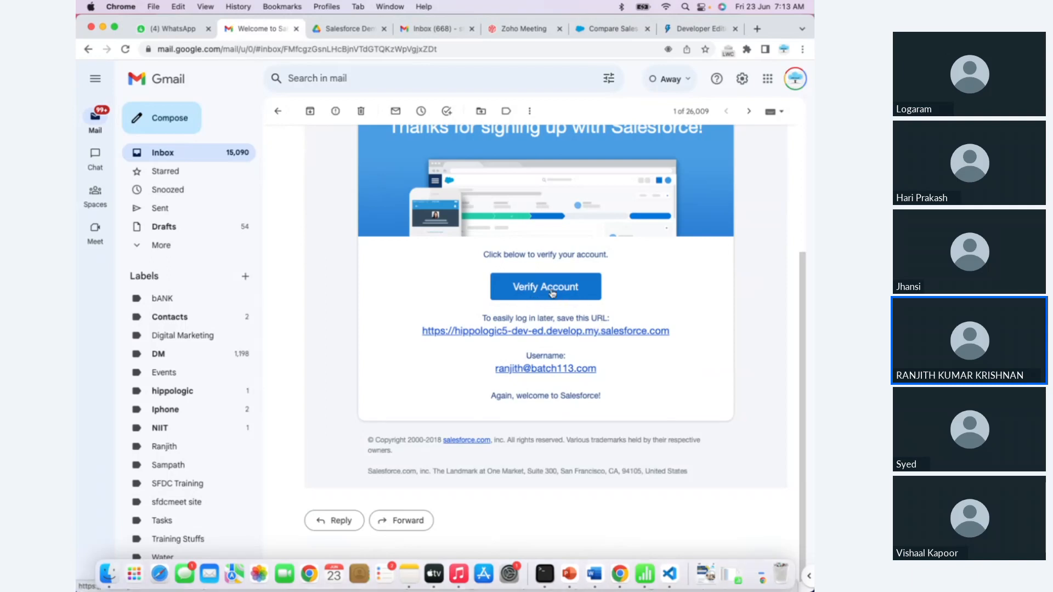
{"action": "left_click", "coordinate": [547, 295]}
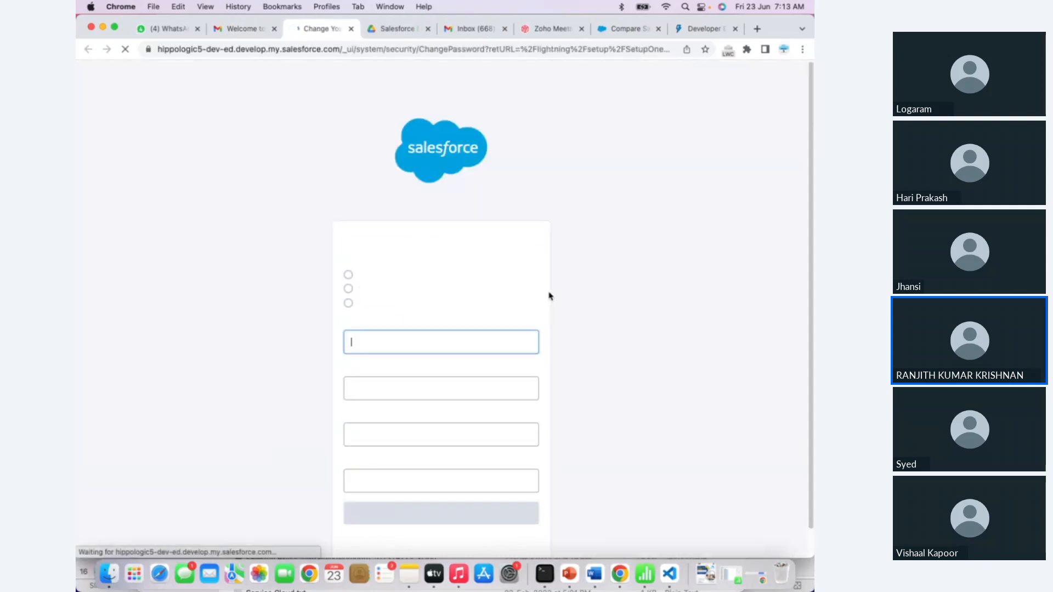
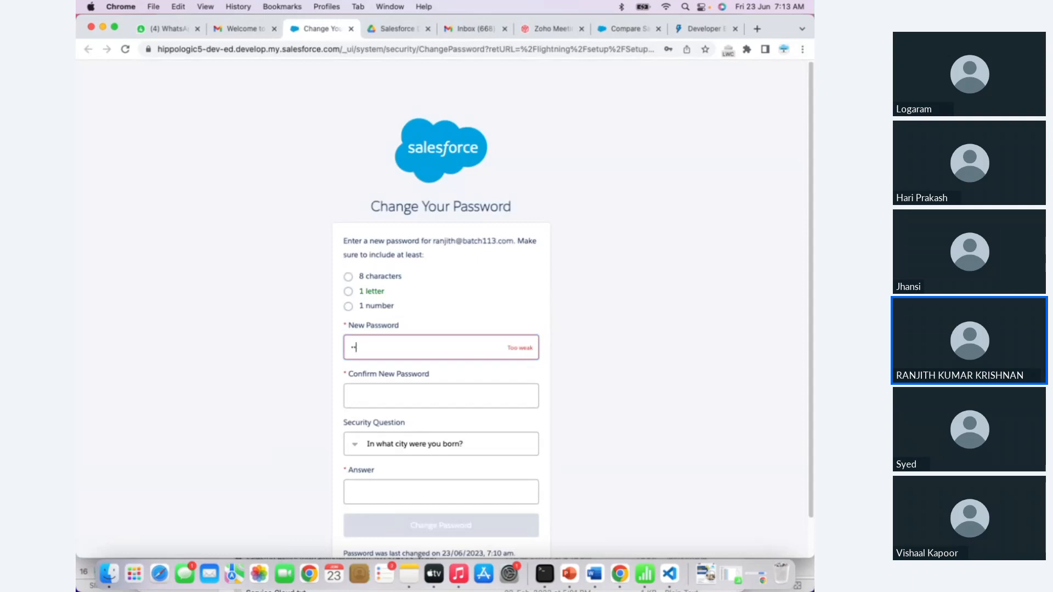
Enter and confirm a new password, answer the security question, and submit the change.
{"action": "key", "text": "Tab"}
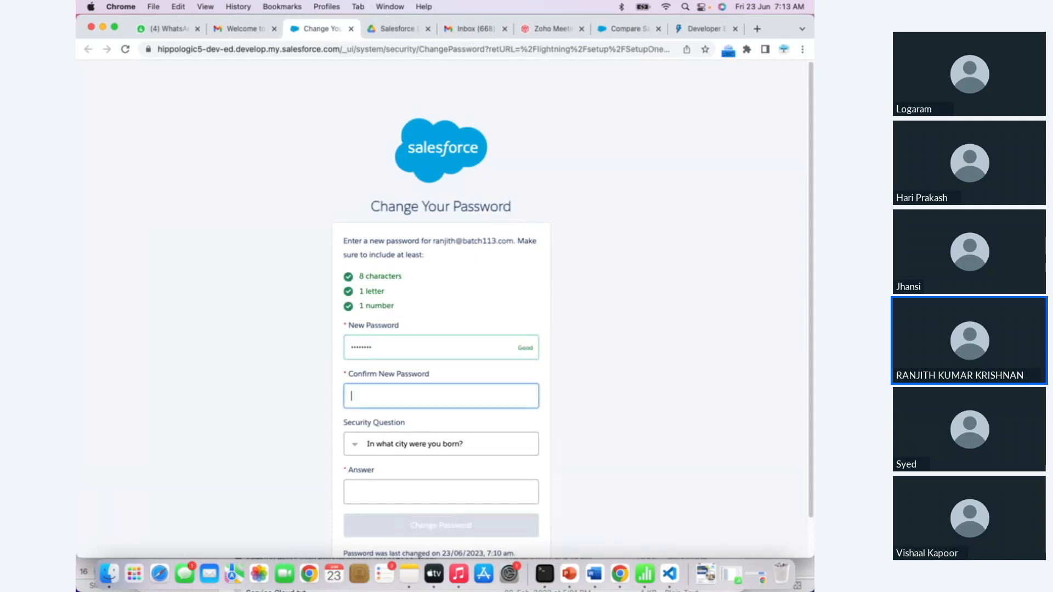
{"action": "left_click", "coordinate": [441, 492]}
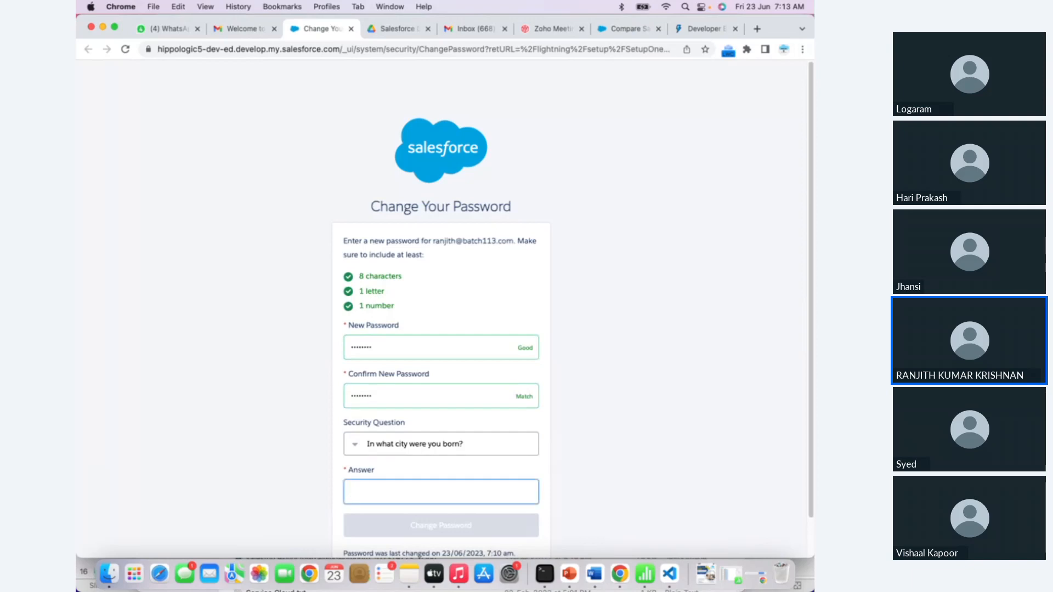
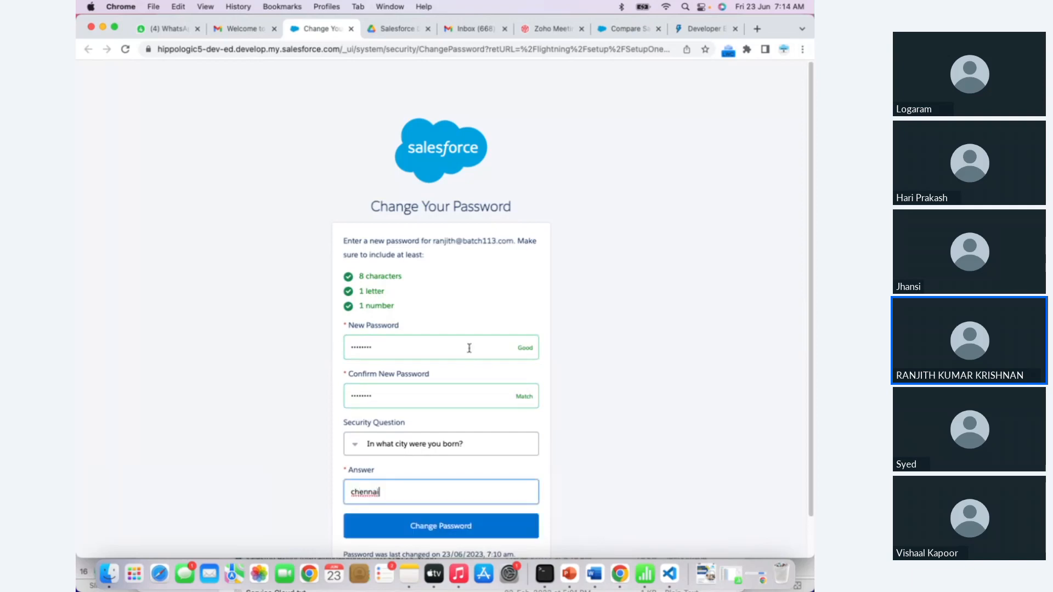
{"action": "scroll", "coordinate": [470, 346], "scroll_direction": "down", "scroll_amount": 2}
{"action": "left_click", "coordinate": [463, 493]}
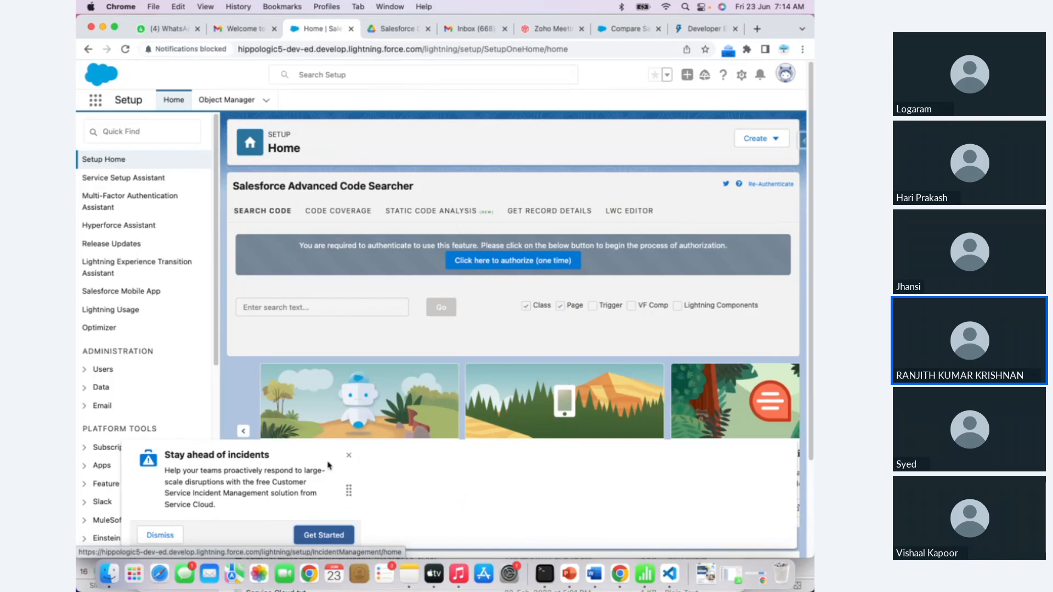
Dismiss the 'Stay ahead of incidents' promotion and bring up the user profile panel.
{"action": "left_click", "coordinate": [349, 456]}
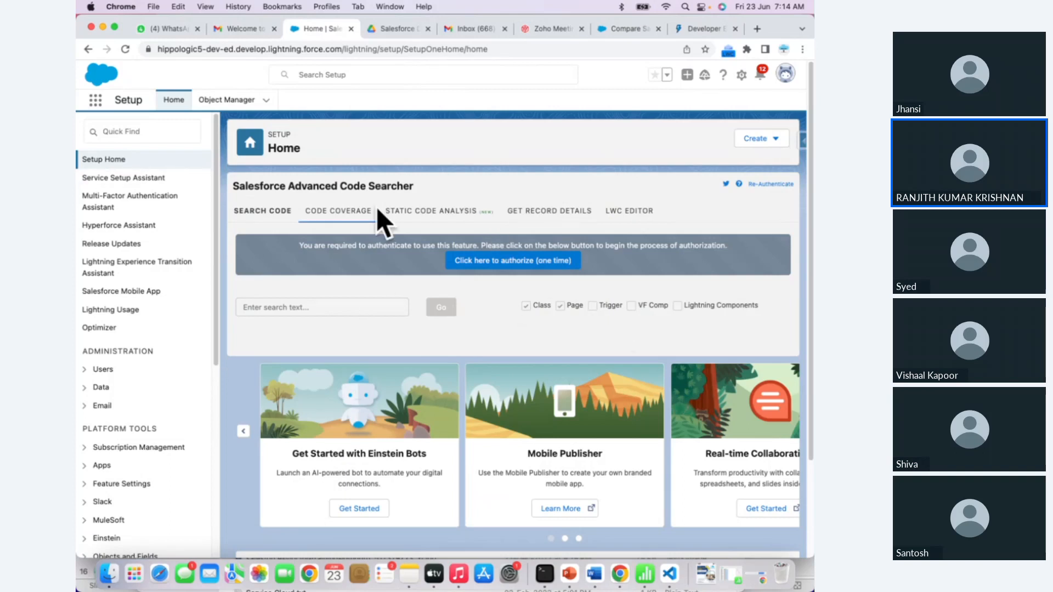
{"action": "double_click", "coordinate": [277, 48]}
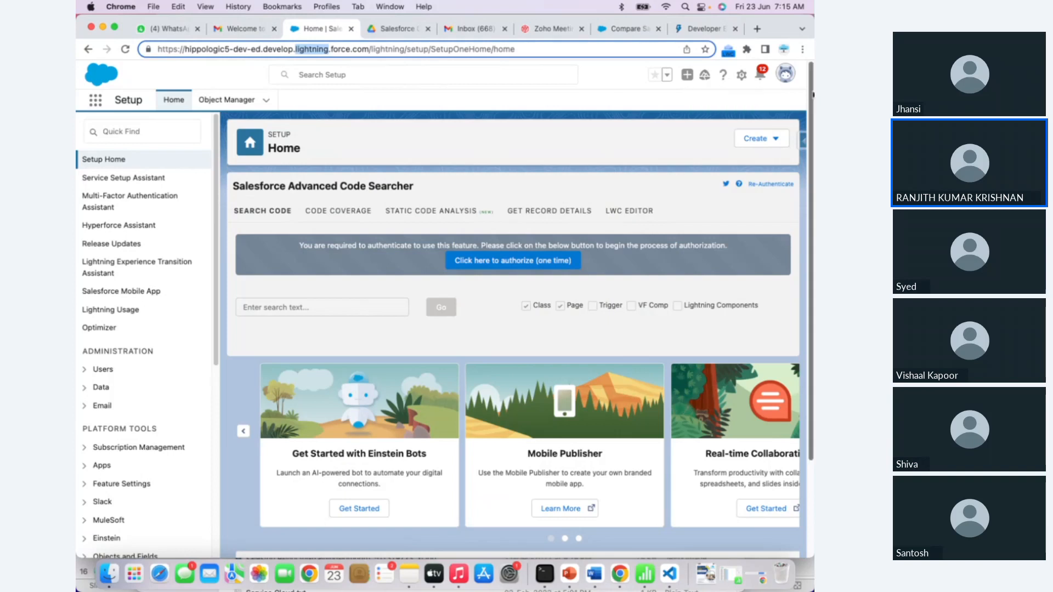
{"action": "left_click", "coordinate": [785, 74]}
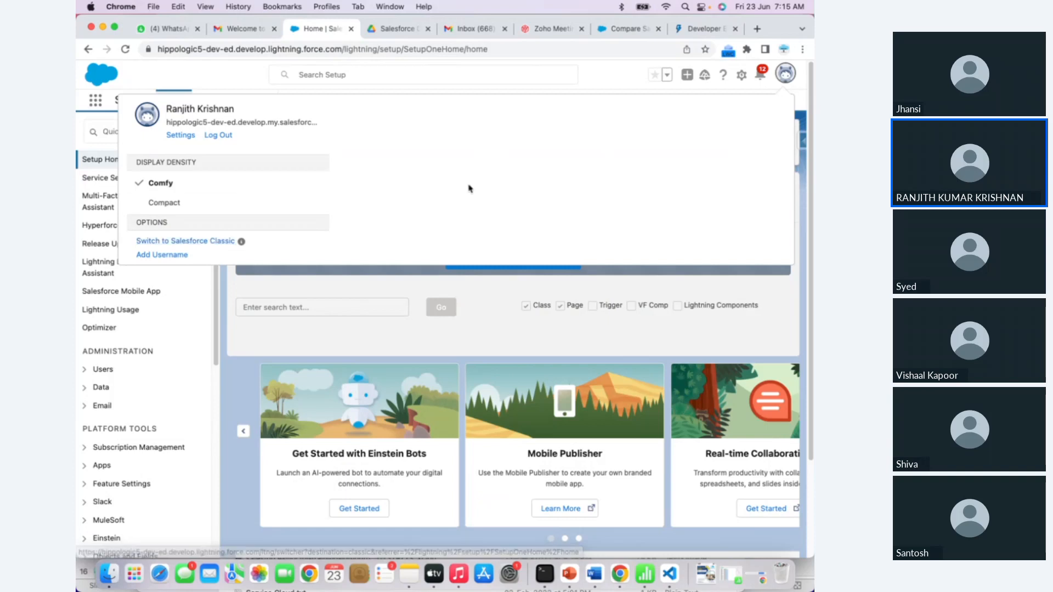
{"action": "left_click", "coordinate": [256, 339]}
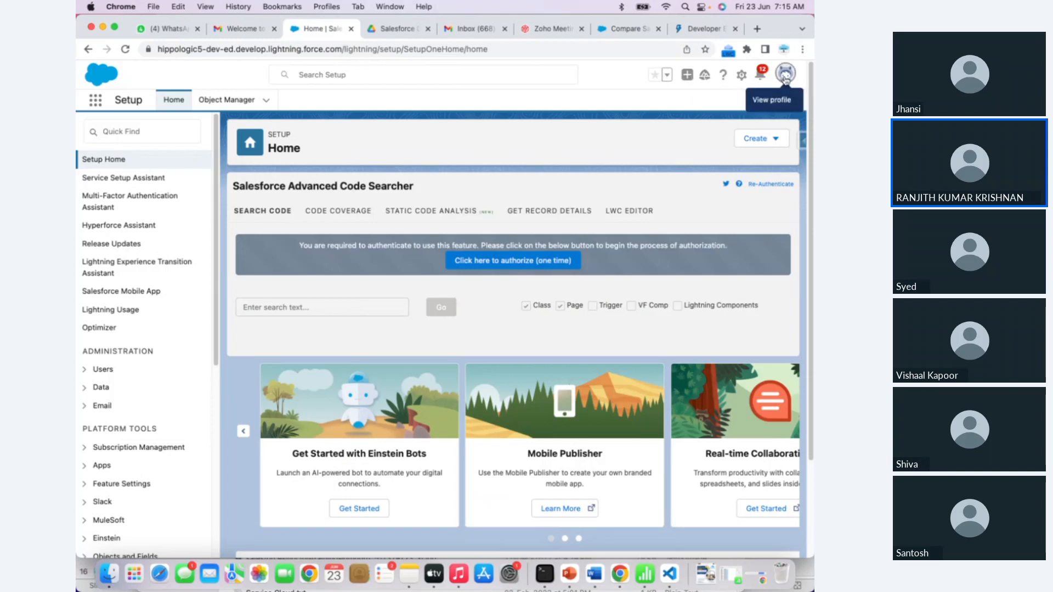
{"action": "left_click", "coordinate": [785, 77]}
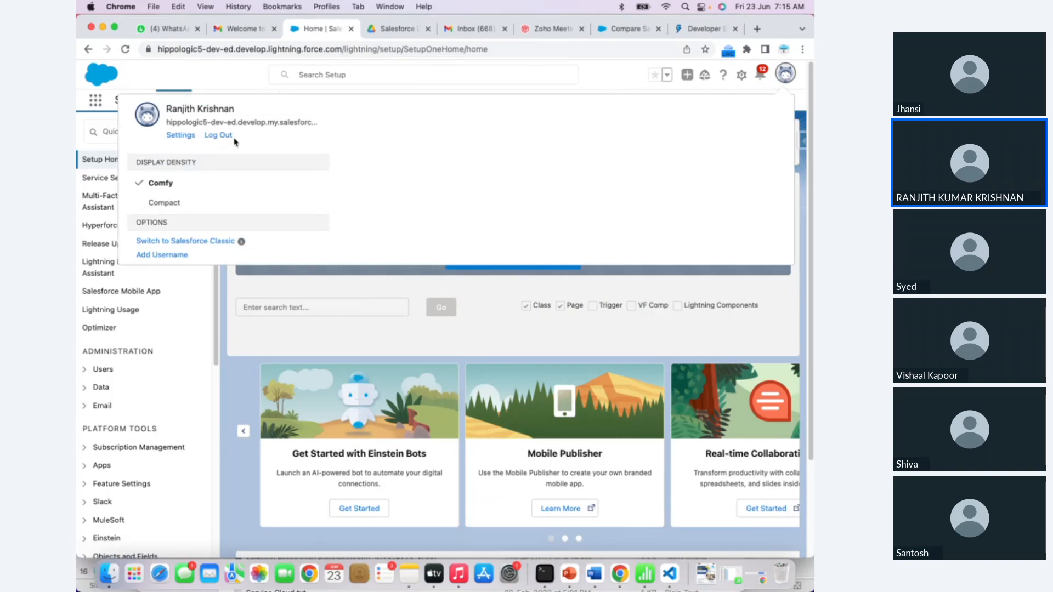
Switch the org to Salesforce Classic, view its Home page, then return to Lightning Experience.
{"action": "left_click", "coordinate": [199, 241]}
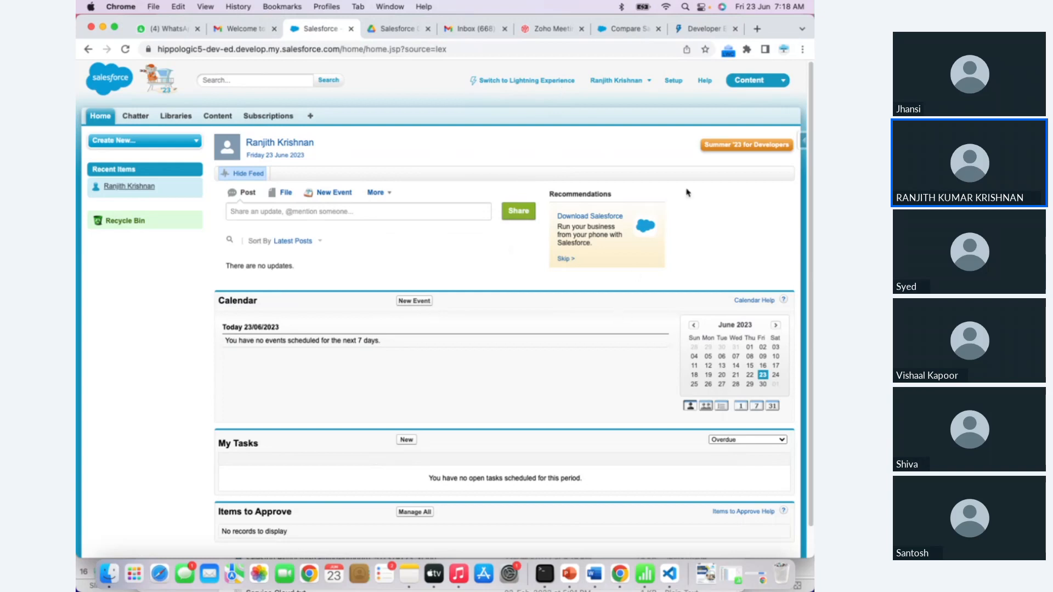
{"action": "left_click", "coordinate": [547, 83]}
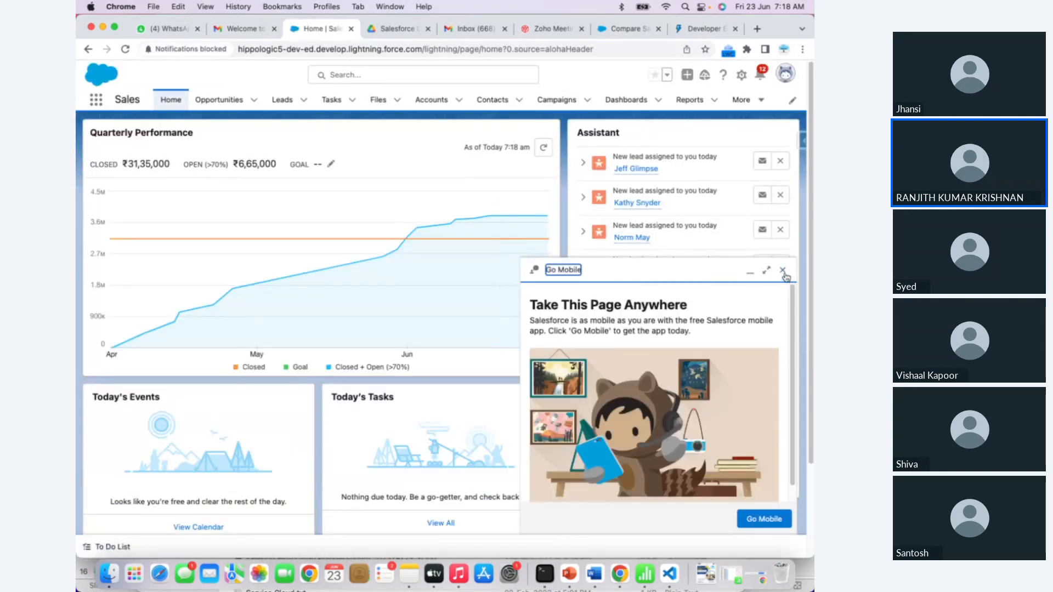
Close the Go Mobile panel and log out from the profile menu.
{"action": "left_click", "coordinate": [783, 271]}
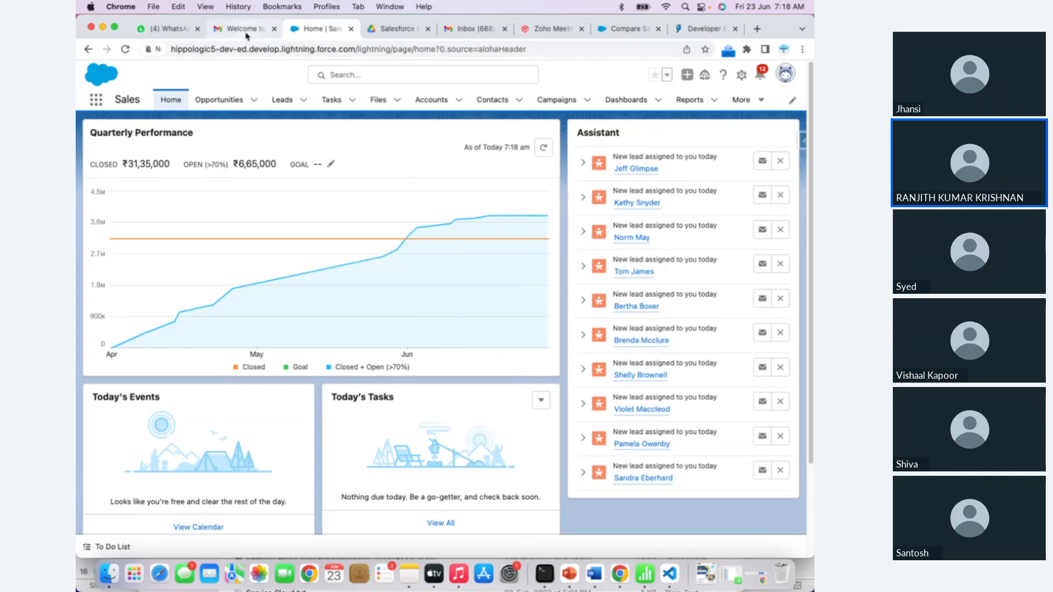
{"action": "mouse_move", "coordinate": [432, 200]}
{"action": "mouse_move", "coordinate": [510, 193]}
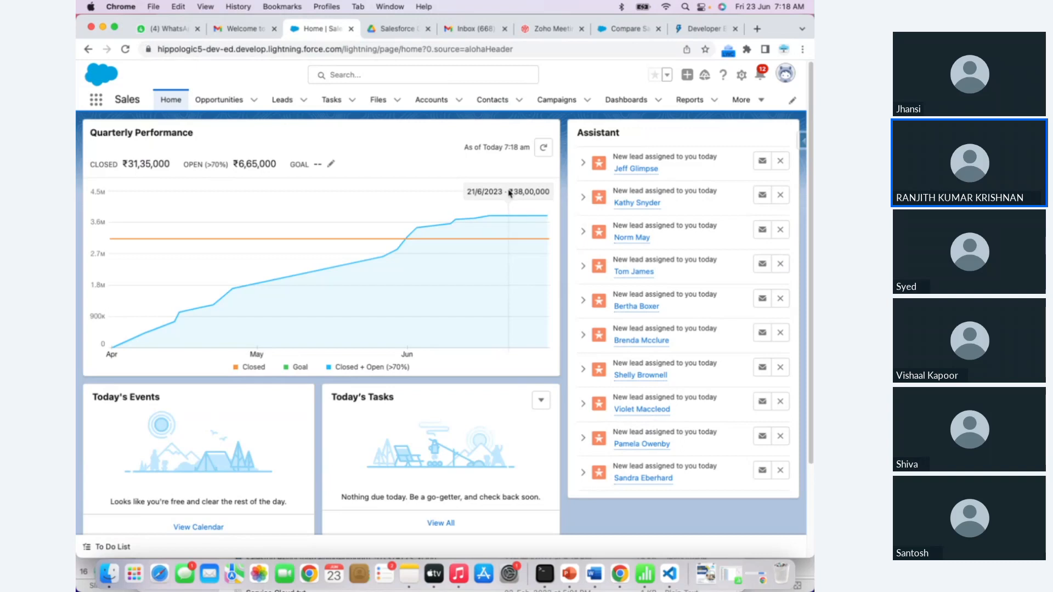
{"action": "left_click", "coordinate": [785, 77]}
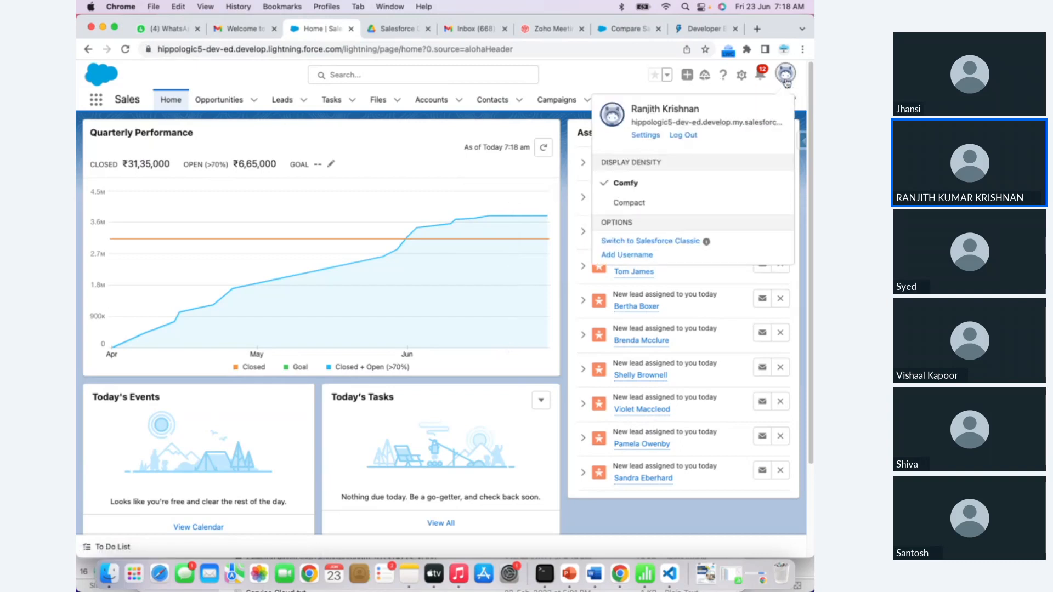
{"action": "left_click", "coordinate": [683, 136]}
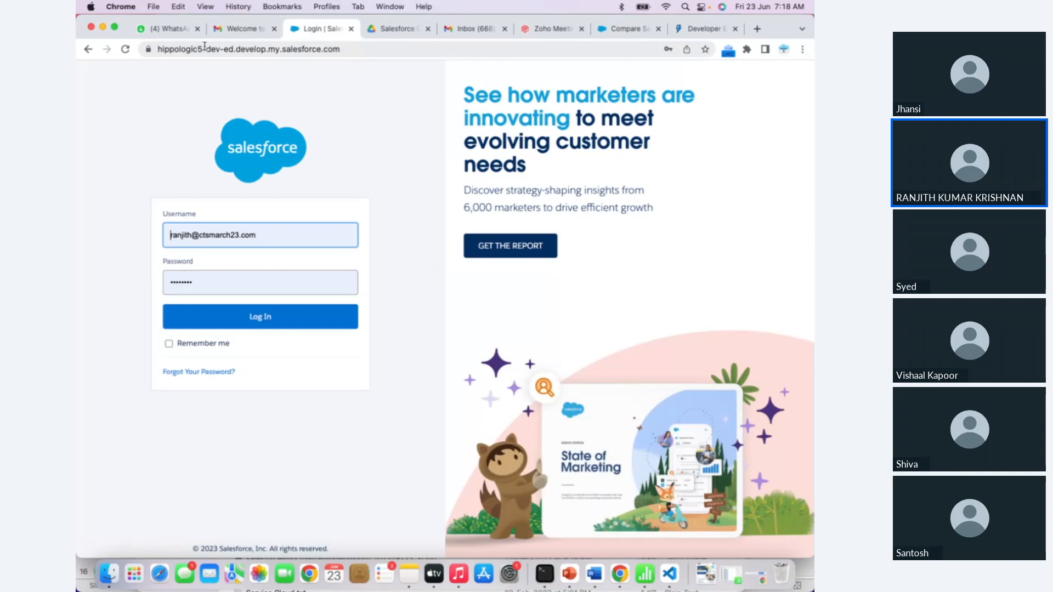
Select the org name, then the full My Domain login URL, in the address bar.
{"action": "left_click_drag", "start_coordinate": [199, 48], "coordinate": [153, 48]}
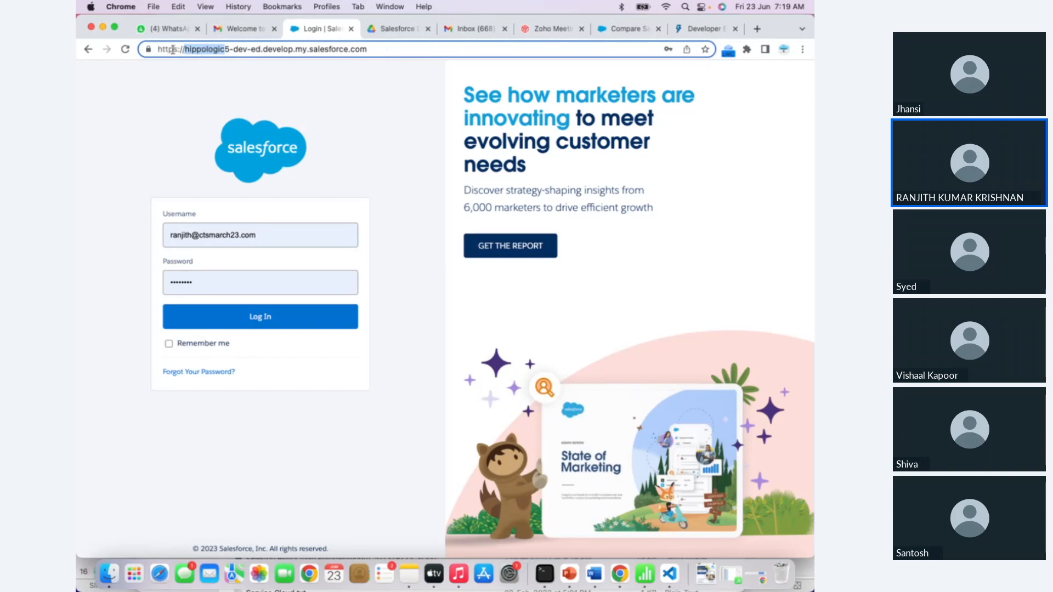
{"action": "left_click_drag", "start_coordinate": [401, 51], "coordinate": [113, 50]}
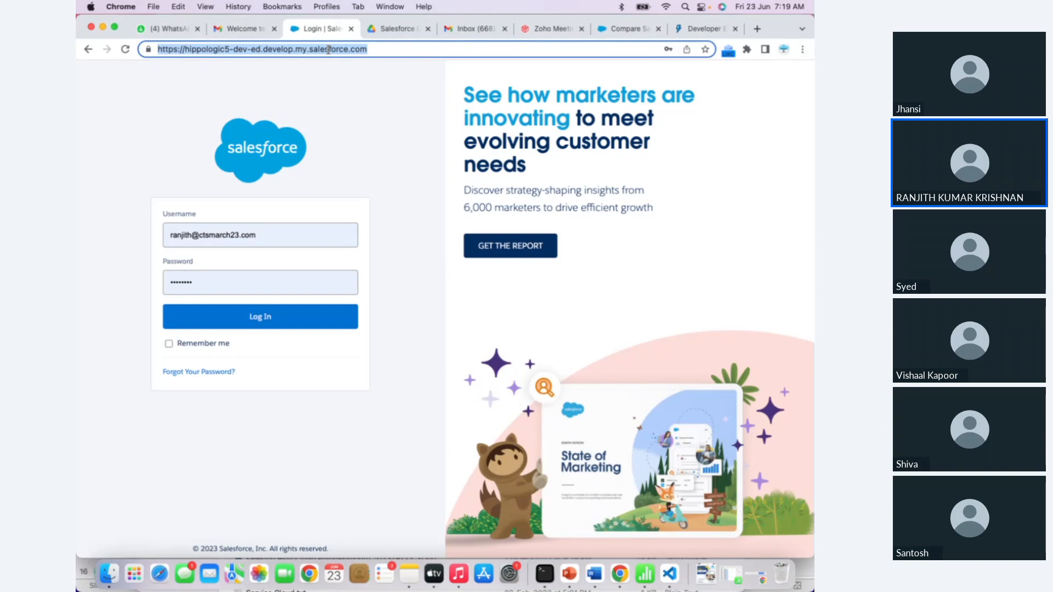
Go to the standard login.salesforce.com page.
{"action": "type", "text": "log"}
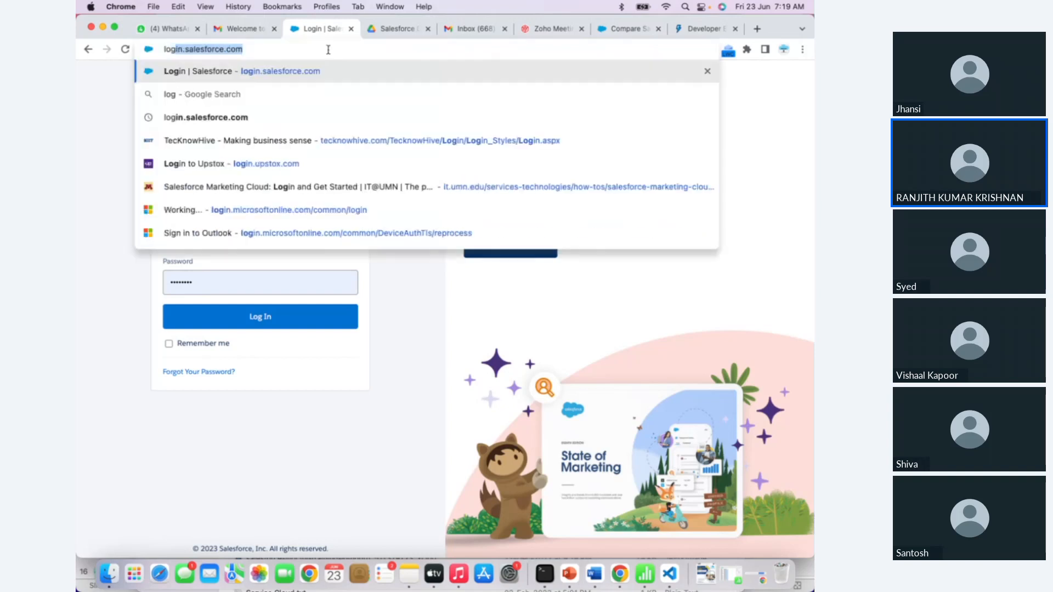
{"action": "key", "text": "Return"}
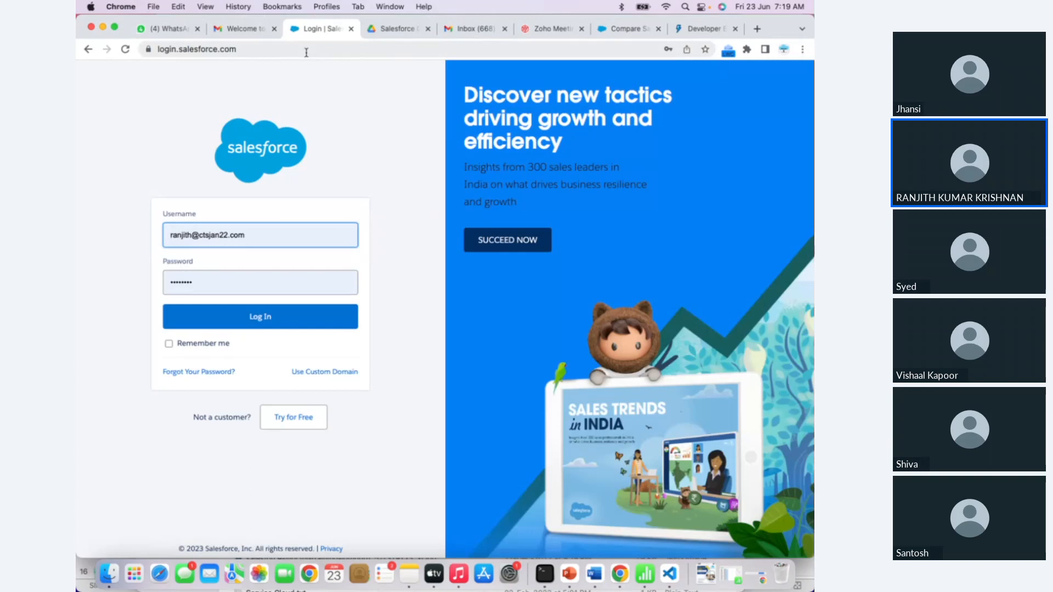
{"action": "left_click", "coordinate": [306, 52]}
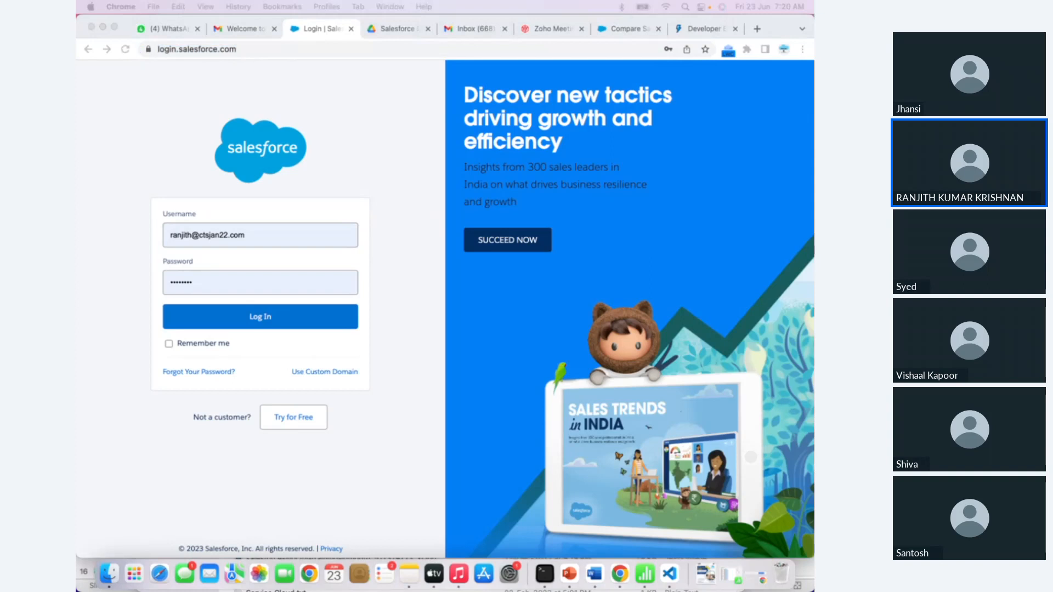
Replace the saved username's domain, enter the password, and log in.
{"action": "left_click", "coordinate": [209, 238]}
{"action": "left_click", "coordinate": [201, 237]}
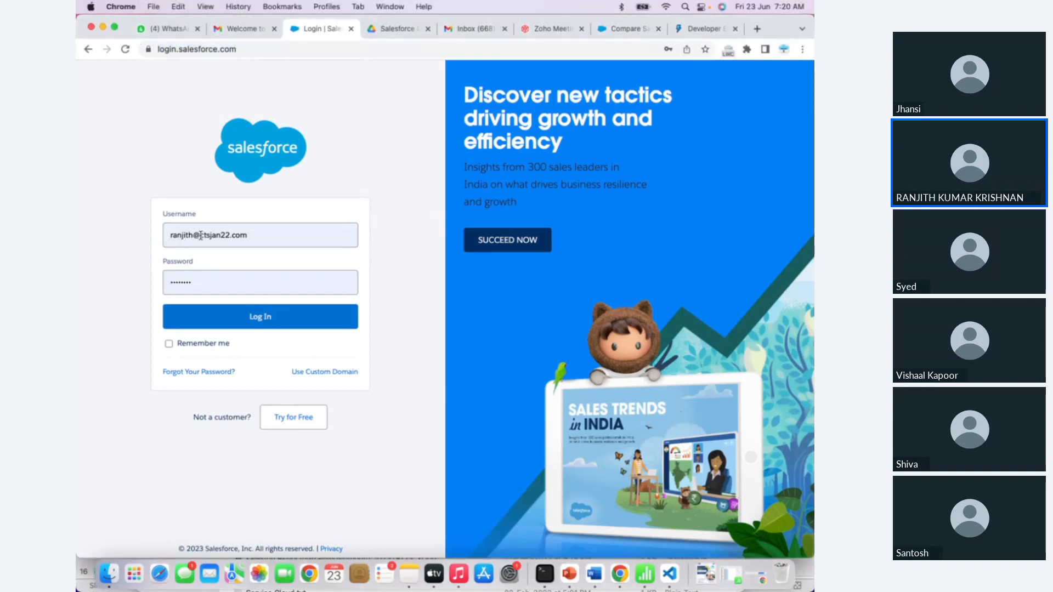
{"action": "left_click", "coordinate": [261, 239]}
{"action": "left_click_drag", "start_coordinate": [261, 238], "coordinate": [200, 233]}
{"action": "key", "text": "BackSpace"}
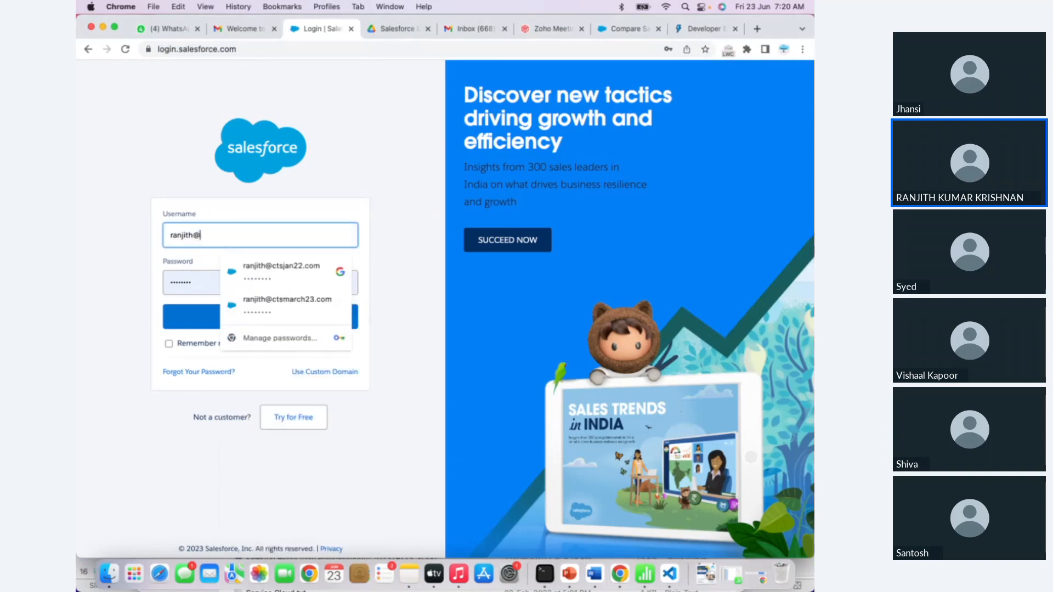
{"action": "type", "text": "batch11"}
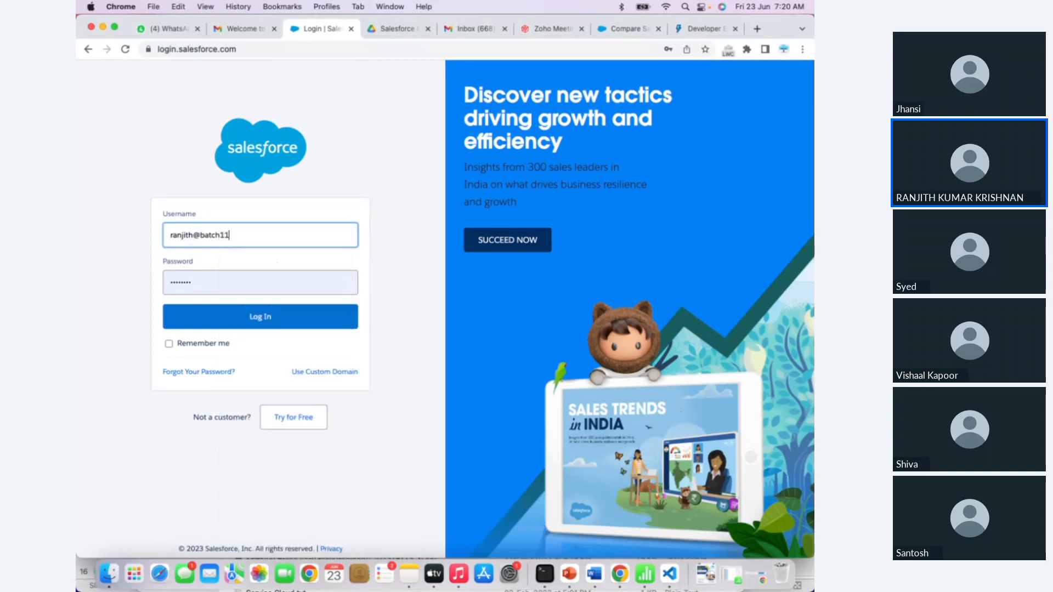
{"action": "type", "text": "133.com"}
{"action": "key", "text": "Tab"}
{"action": "key", "text": "BackSpace"}
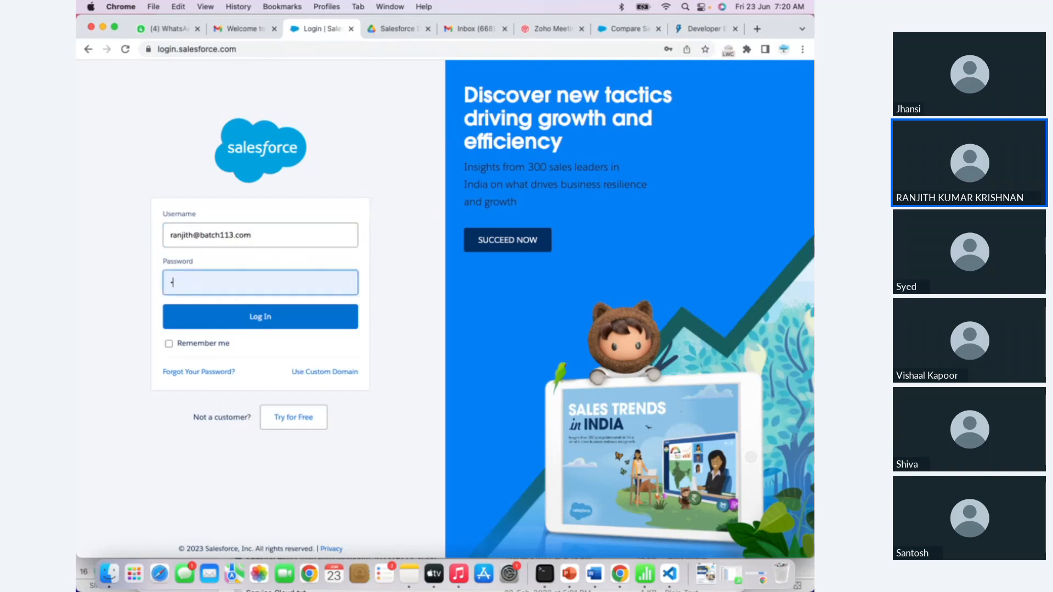
{"action": "type", "text": "********"}
{"action": "key", "text": "Return"}
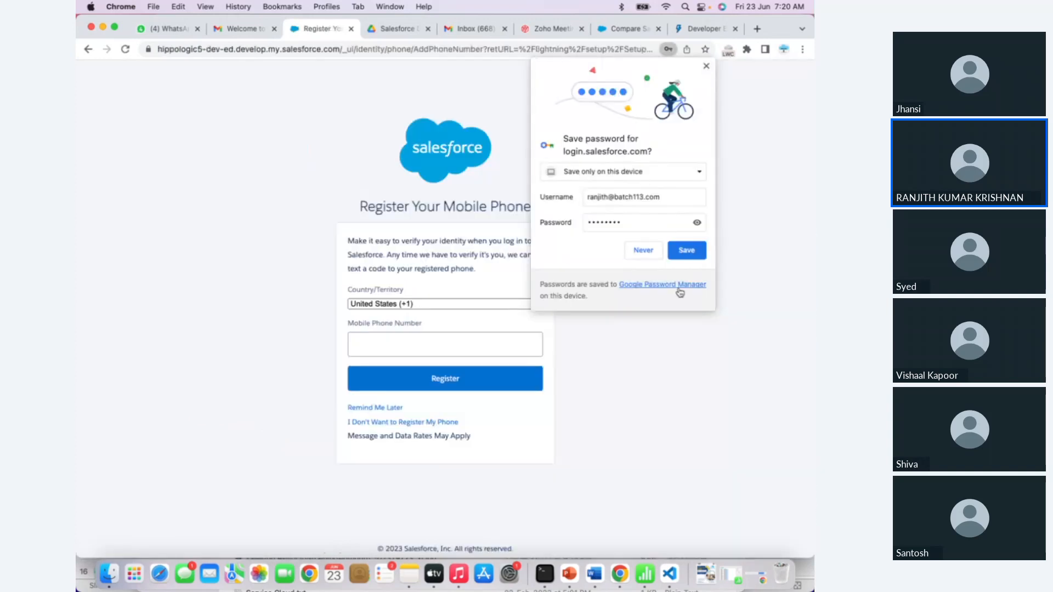
Save the new login in Chrome, skip phone registration, and browse the profile and Setup menus.
{"action": "left_click", "coordinate": [691, 252]}
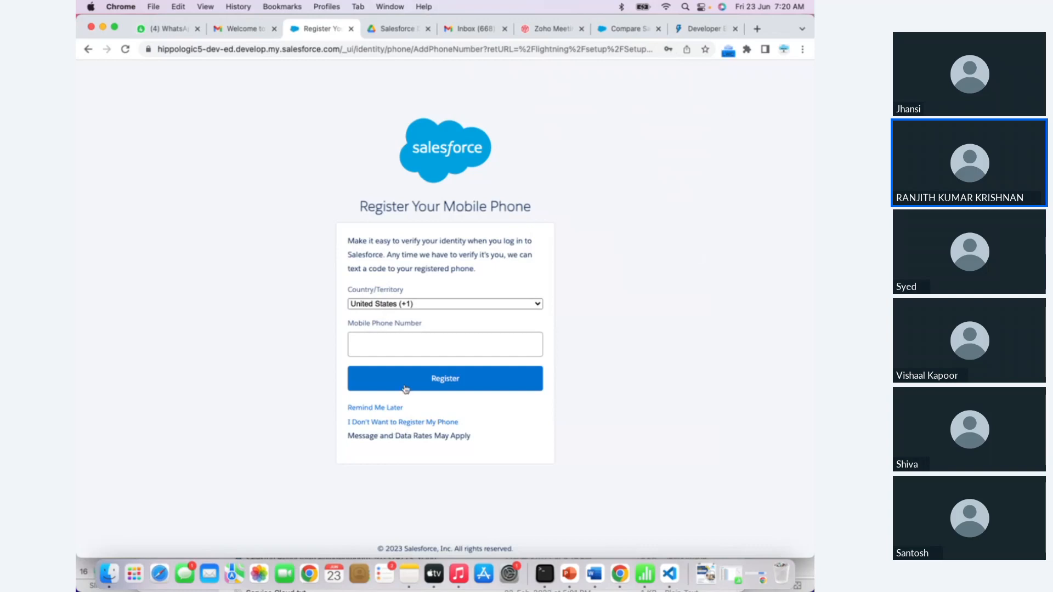
{"action": "left_click", "coordinate": [391, 424]}
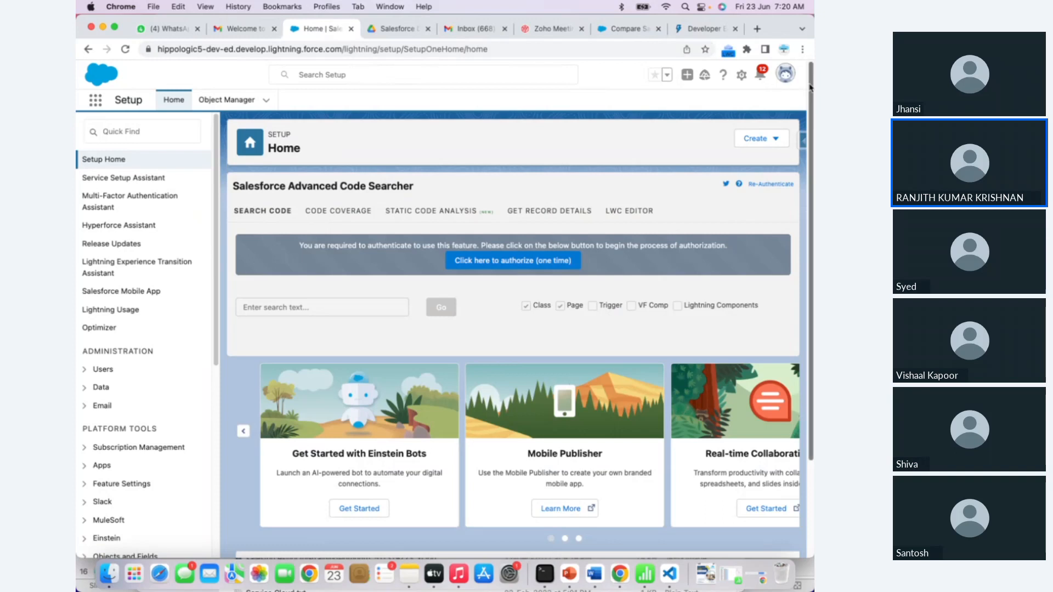
{"action": "left_click", "coordinate": [785, 73]}
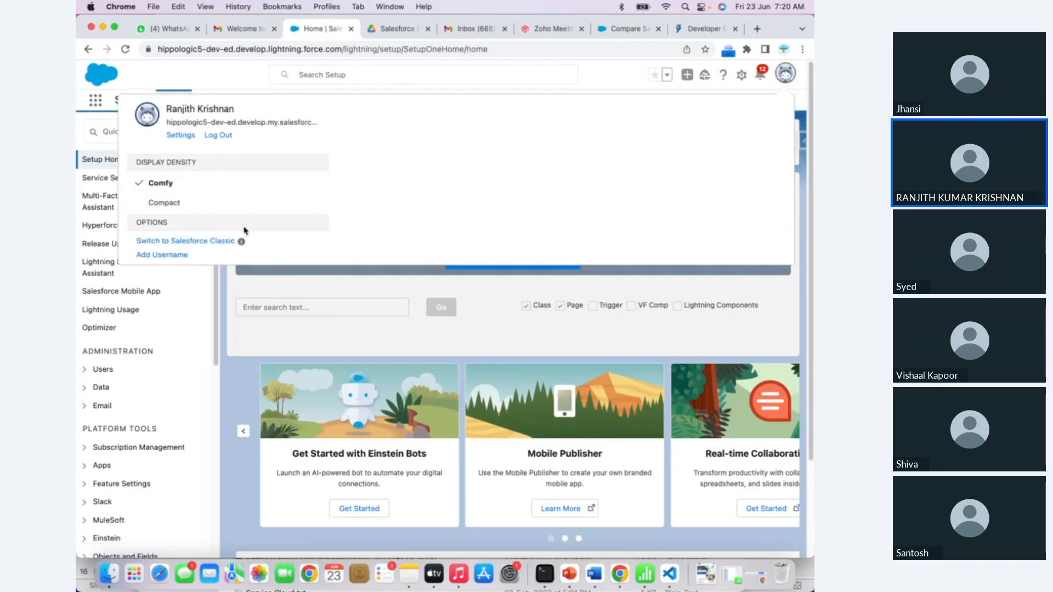
{"action": "mouse_move", "coordinate": [241, 242]}
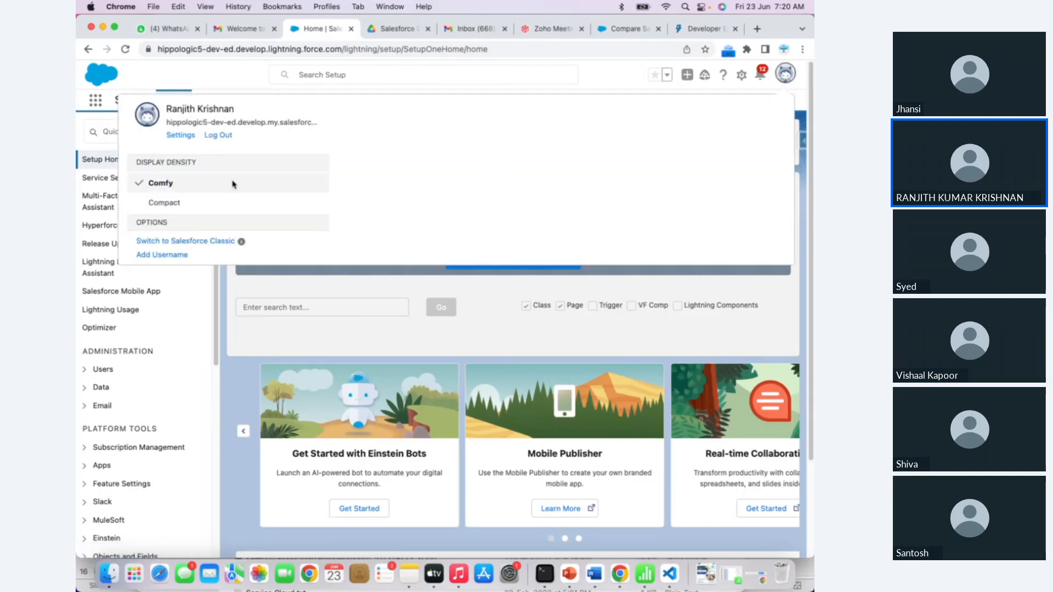
{"action": "left_click", "coordinate": [490, 328]}
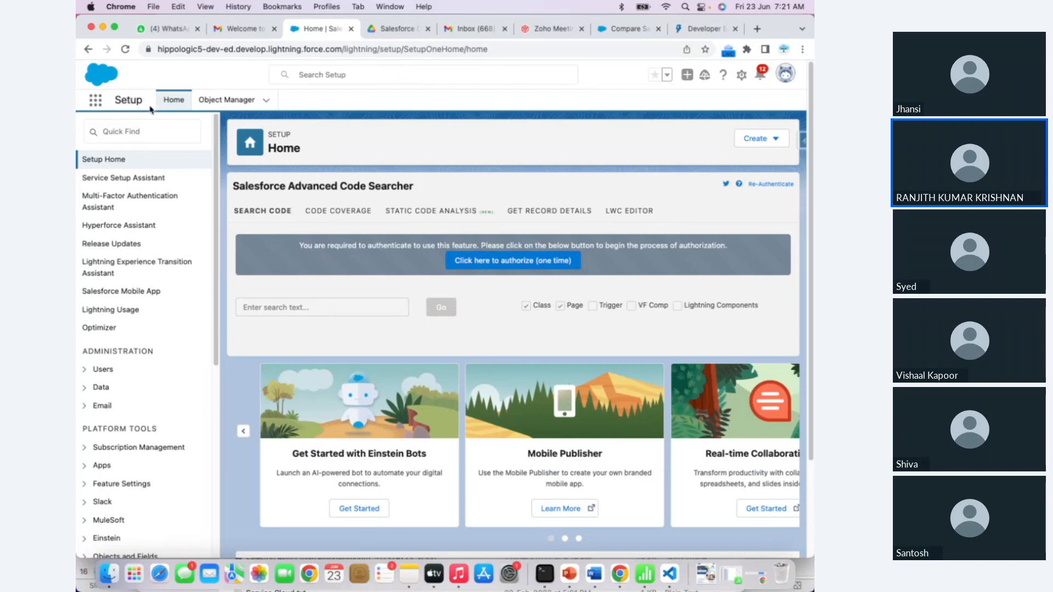
{"action": "left_click", "coordinate": [785, 73]}
{"action": "left_click", "coordinate": [742, 79]}
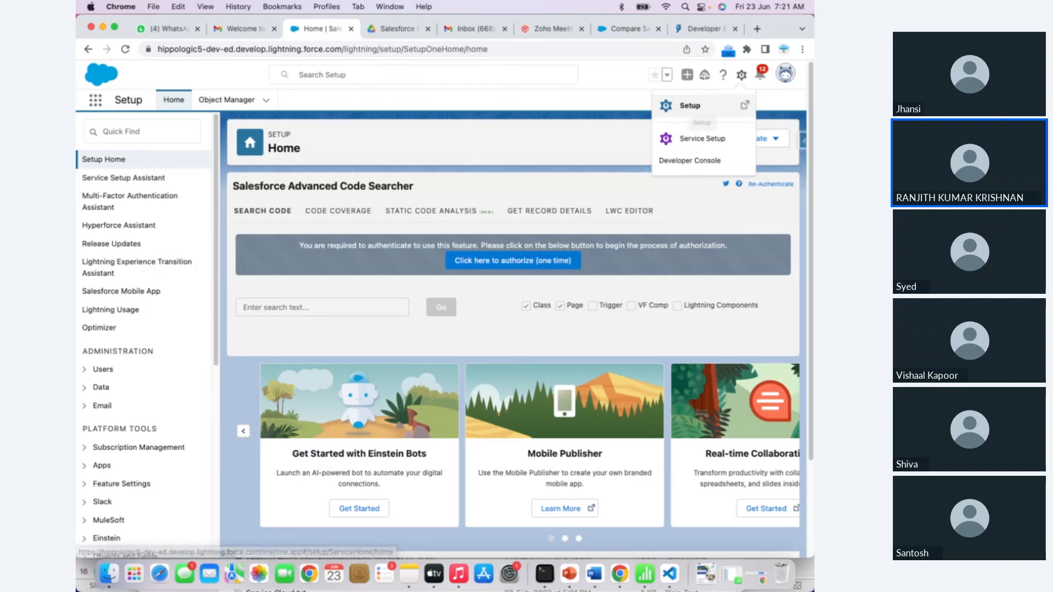
Open Setup Home in a second browser tab from the Setup gear menu.
{"action": "left_click", "coordinate": [555, 142]}
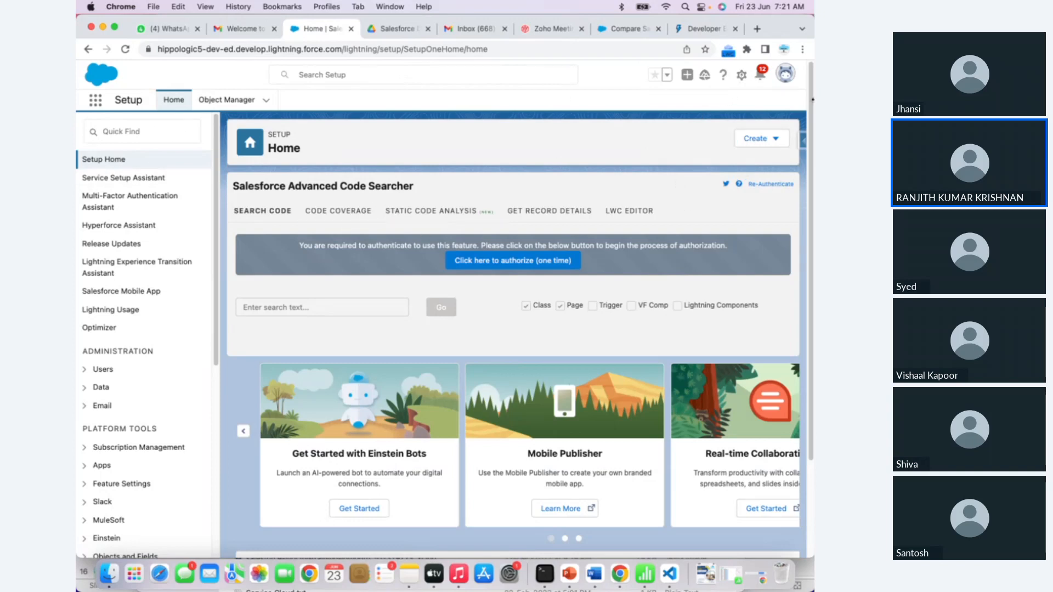
{"action": "left_click", "coordinate": [741, 75]}
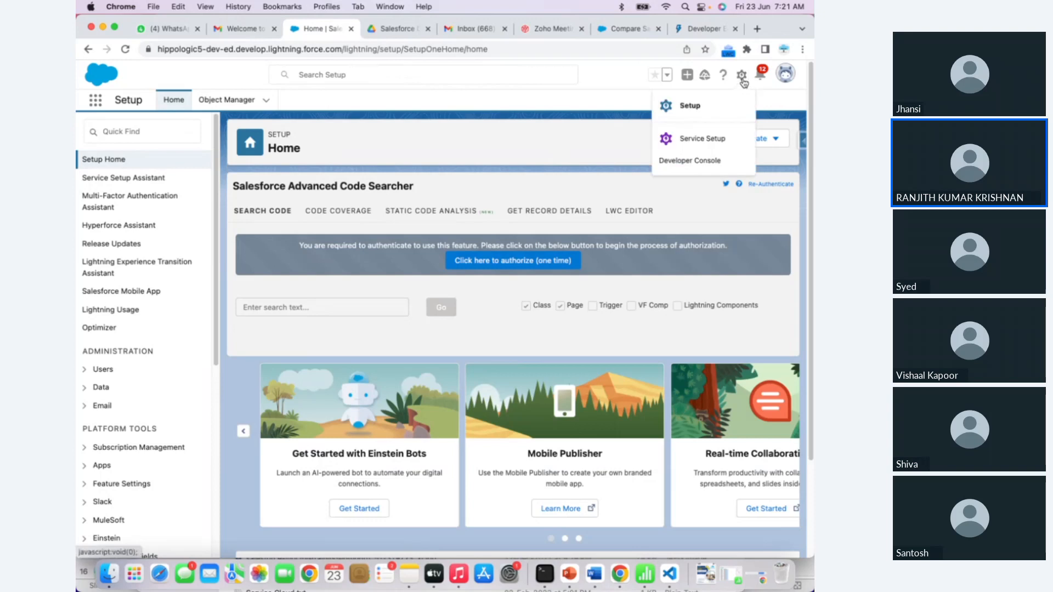
{"action": "left_click", "coordinate": [691, 106]}
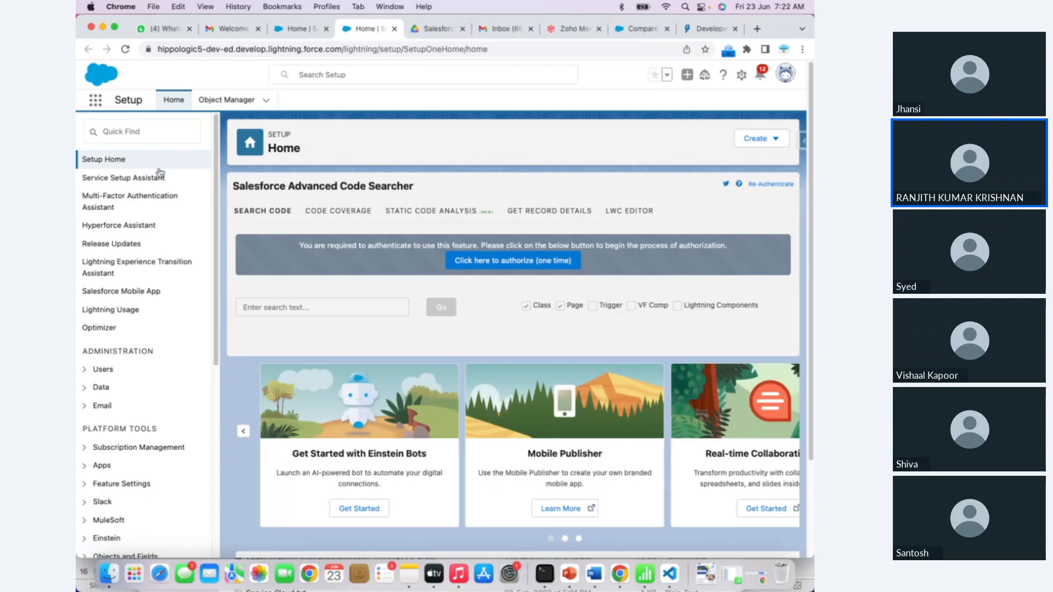
{"action": "scroll", "coordinate": [208, 275], "scroll_direction": "down", "scroll_amount": 5}
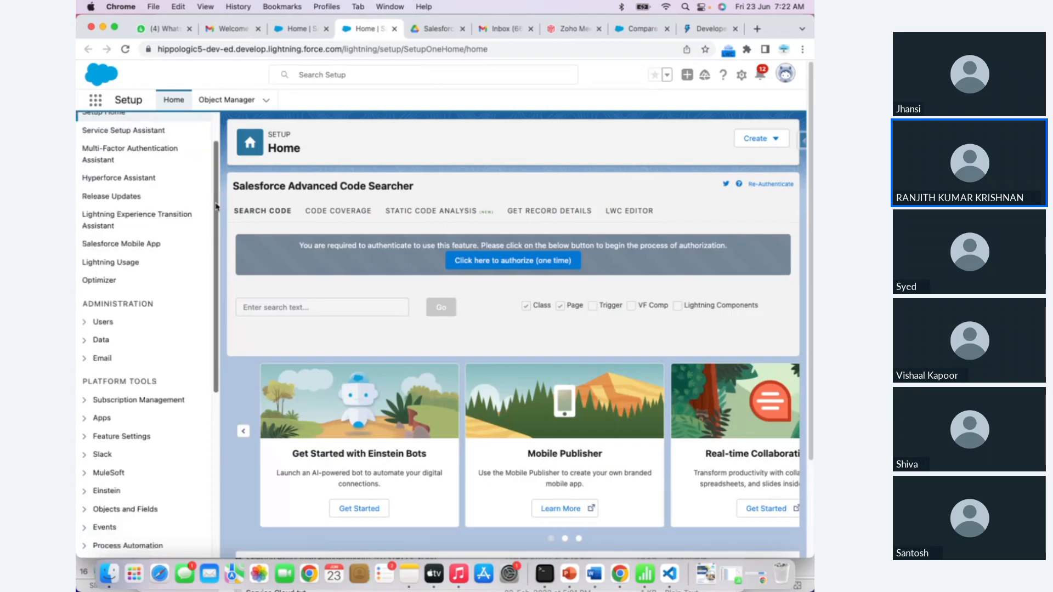
{"action": "scroll", "coordinate": [202, 343], "scroll_direction": "up", "scroll_amount": 5}
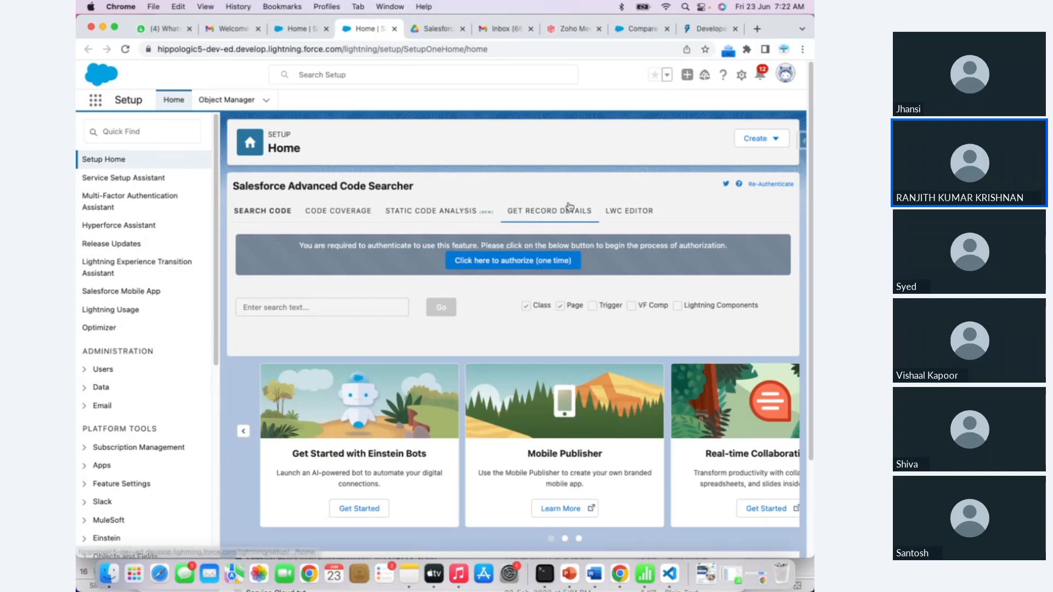
{"action": "left_click", "coordinate": [785, 73]}
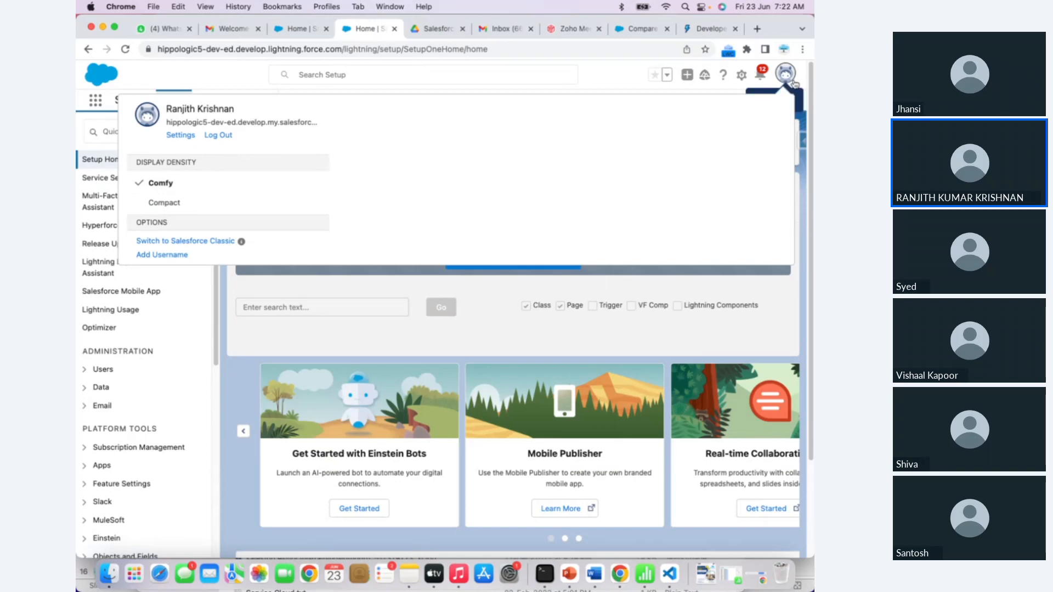
{"action": "left_click", "coordinate": [709, 29]}
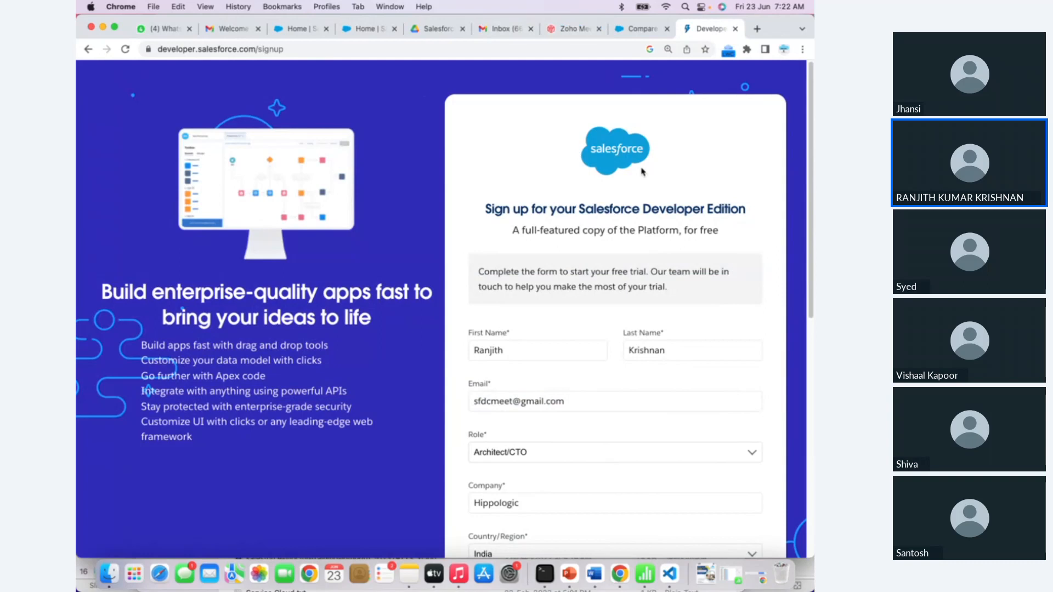
{"action": "left_click", "coordinate": [367, 33]}
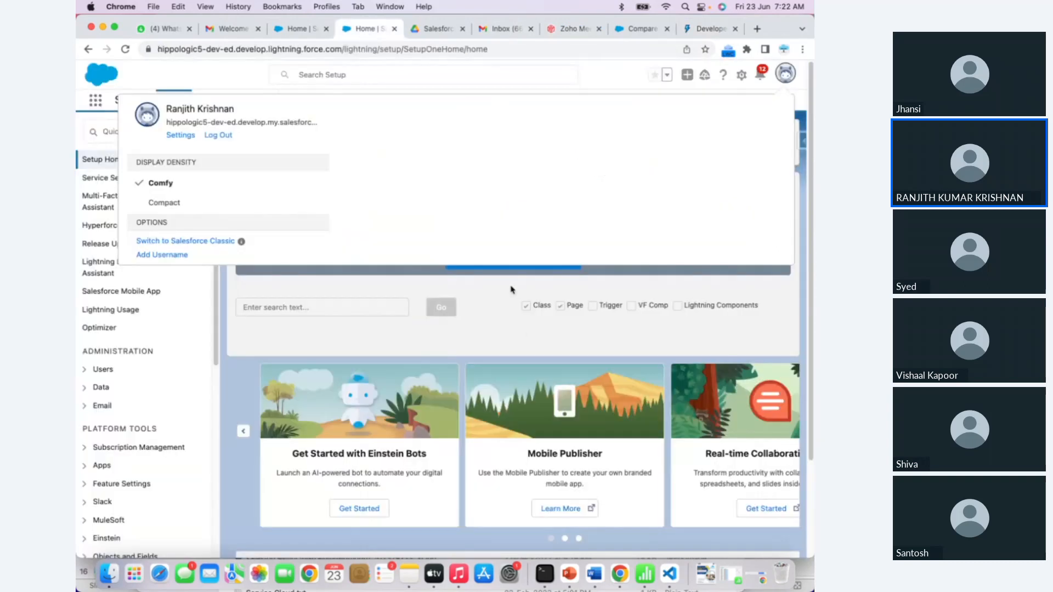
{"action": "left_click", "coordinate": [505, 286]}
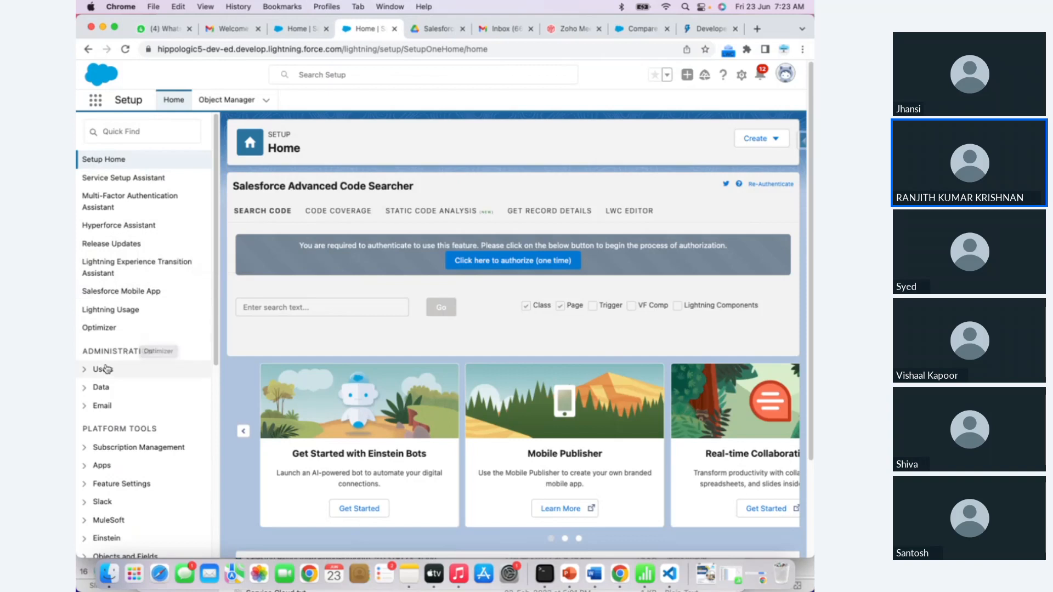
Expand Users under Administration to list Permission Sets, Profiles, Public Groups, Queues, Roles and Users.
{"action": "scroll", "coordinate": [129, 362], "scroll_direction": "down", "scroll_amount": 2}
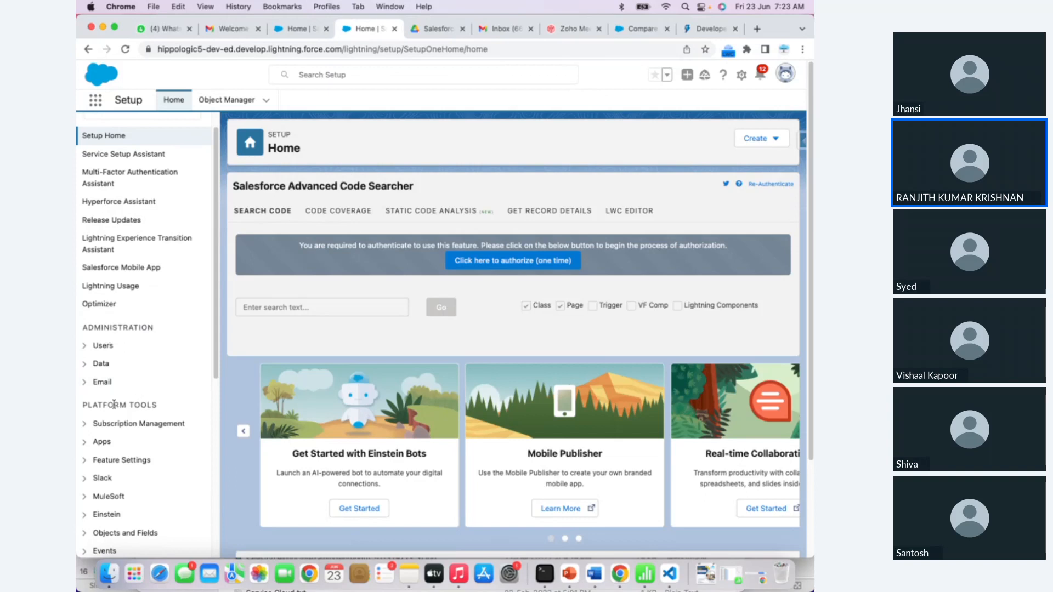
{"action": "left_click_drag", "start_coordinate": [219, 354], "coordinate": [220, 483]}
{"action": "scroll", "coordinate": [220, 482], "scroll_direction": "down", "scroll_amount": 3}
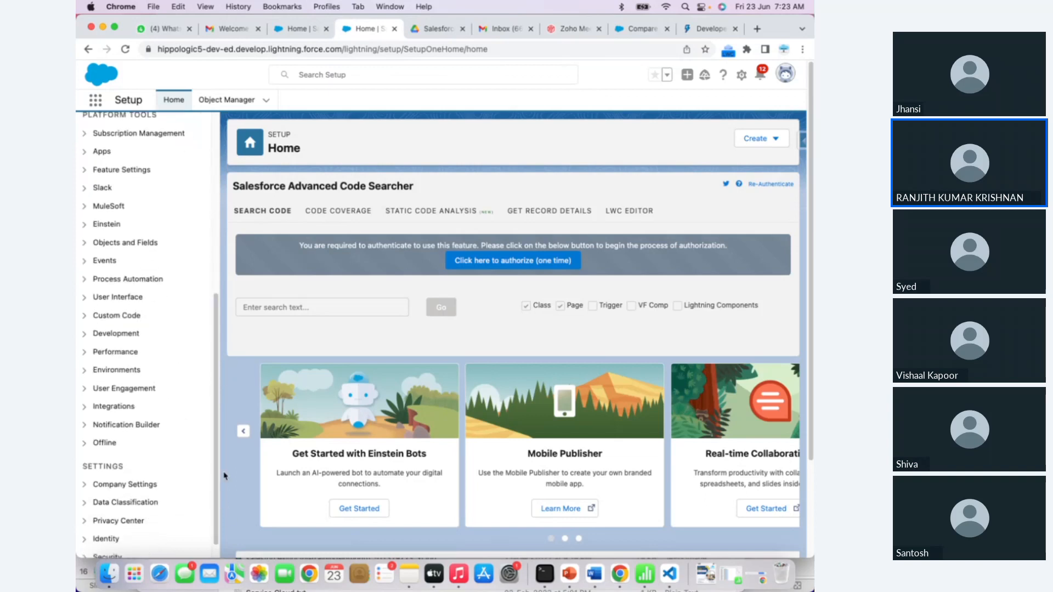
{"action": "scroll", "coordinate": [214, 477], "scroll_direction": "up", "scroll_amount": 9}
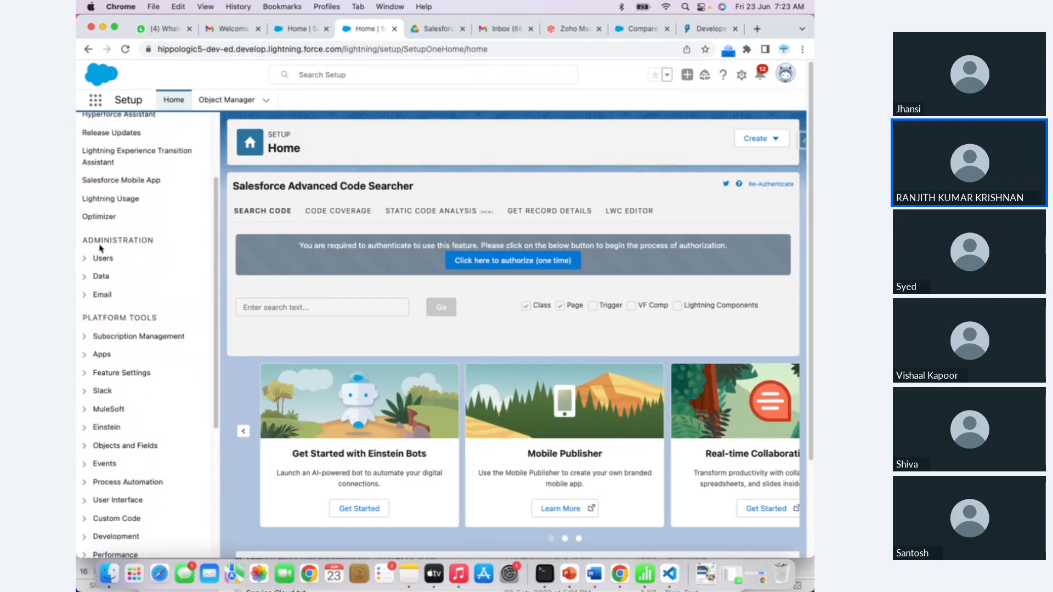
{"action": "left_click", "coordinate": [84, 259]}
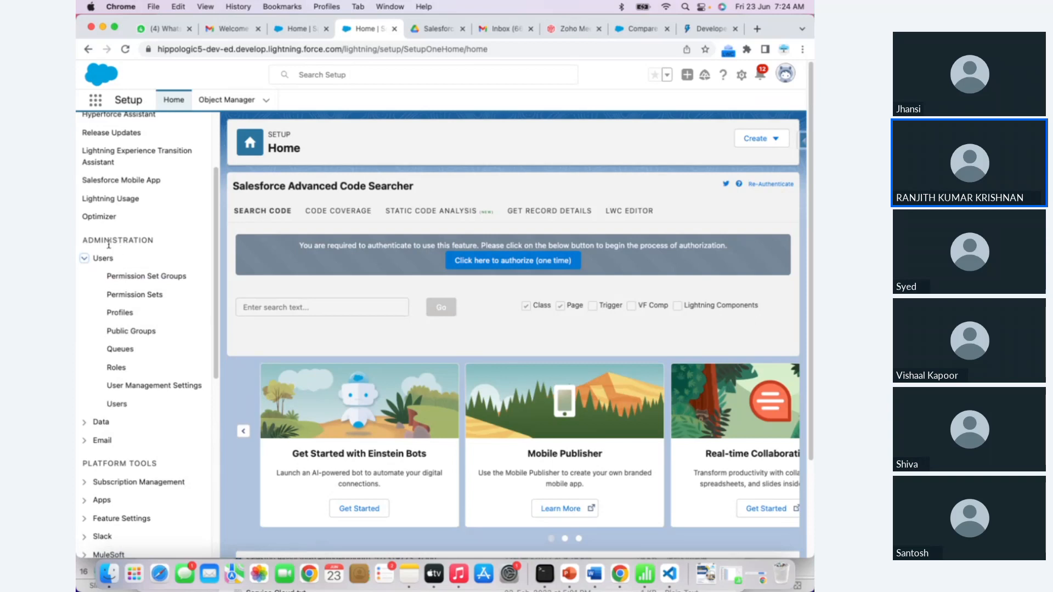
Switch the org to Salesforce Classic and go to its Setup pages.
{"action": "left_click", "coordinate": [785, 73]}
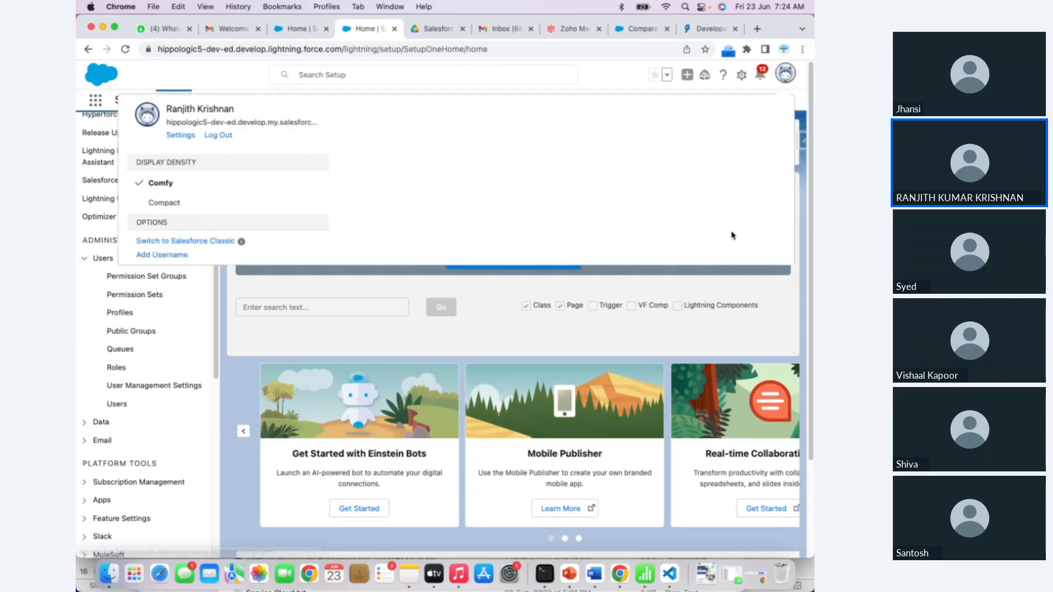
{"action": "left_click", "coordinate": [188, 241]}
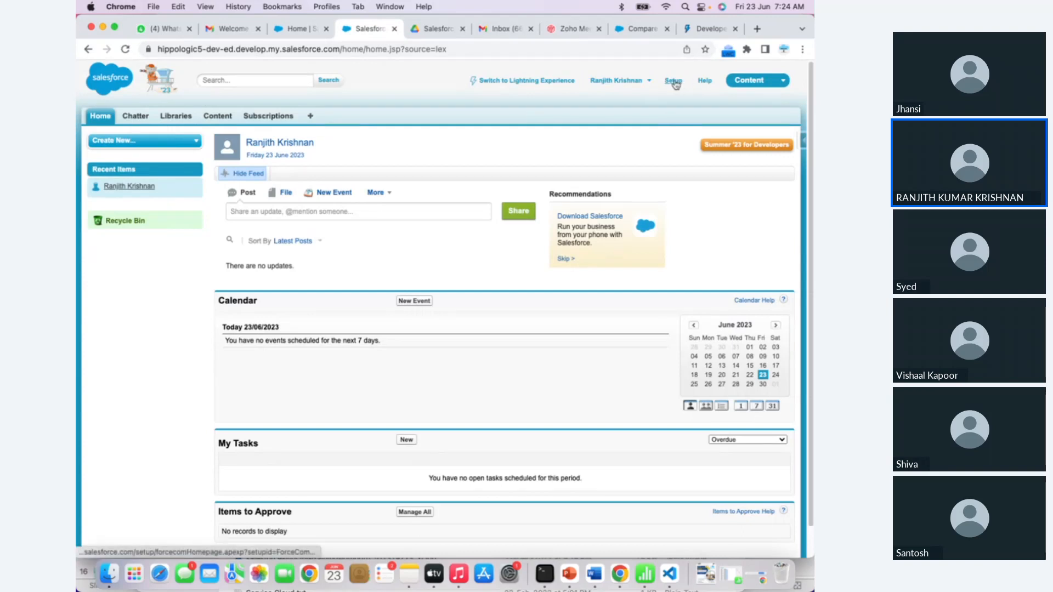
{"action": "left_click", "coordinate": [672, 82]}
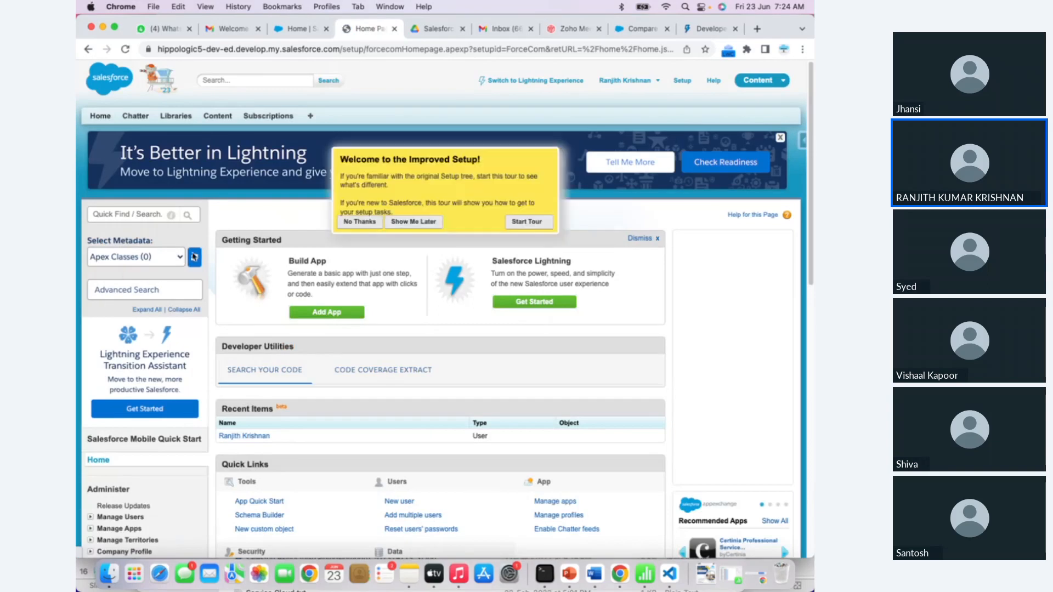
Expand Manage Users under Administer in the Classic Setup sidebar.
{"action": "scroll", "coordinate": [159, 395], "scroll_direction": "down", "scroll_amount": 3}
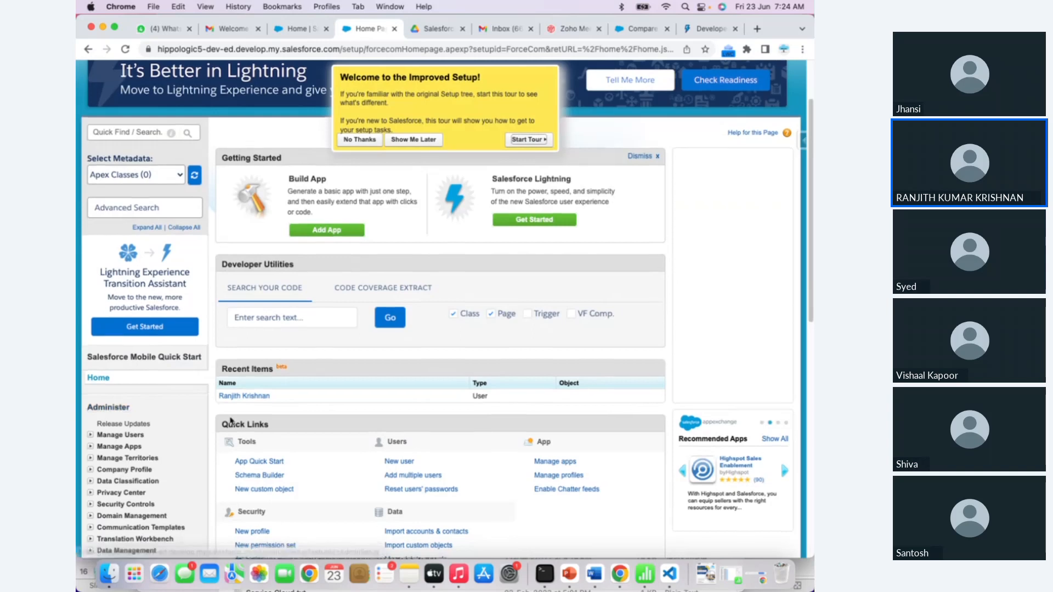
{"action": "scroll", "coordinate": [186, 417], "scroll_direction": "down", "scroll_amount": 3}
{"action": "scroll", "coordinate": [186, 418], "scroll_direction": "down", "scroll_amount": 3}
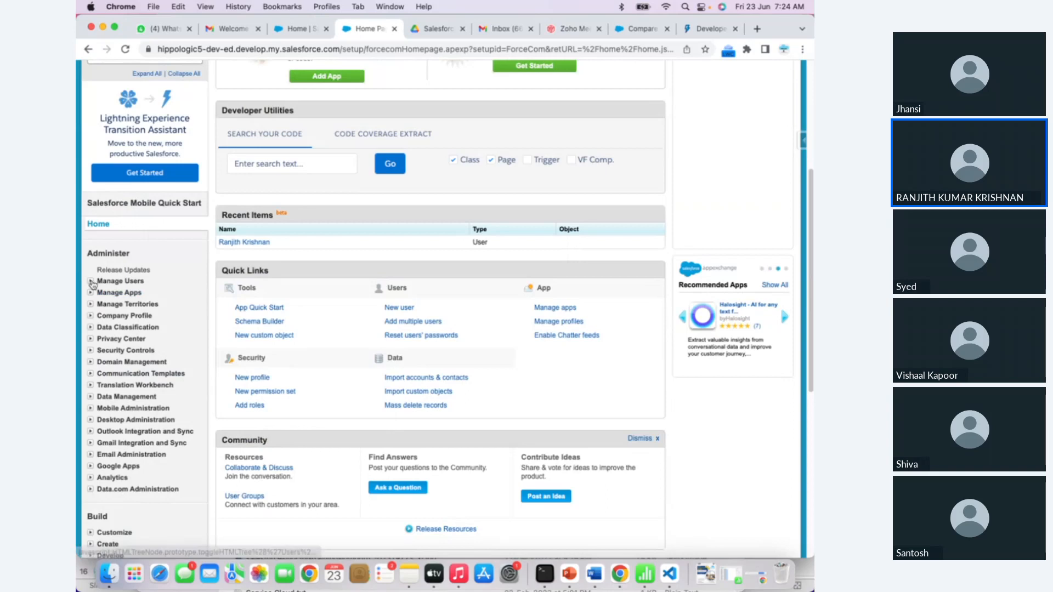
{"action": "left_click", "coordinate": [91, 281]}
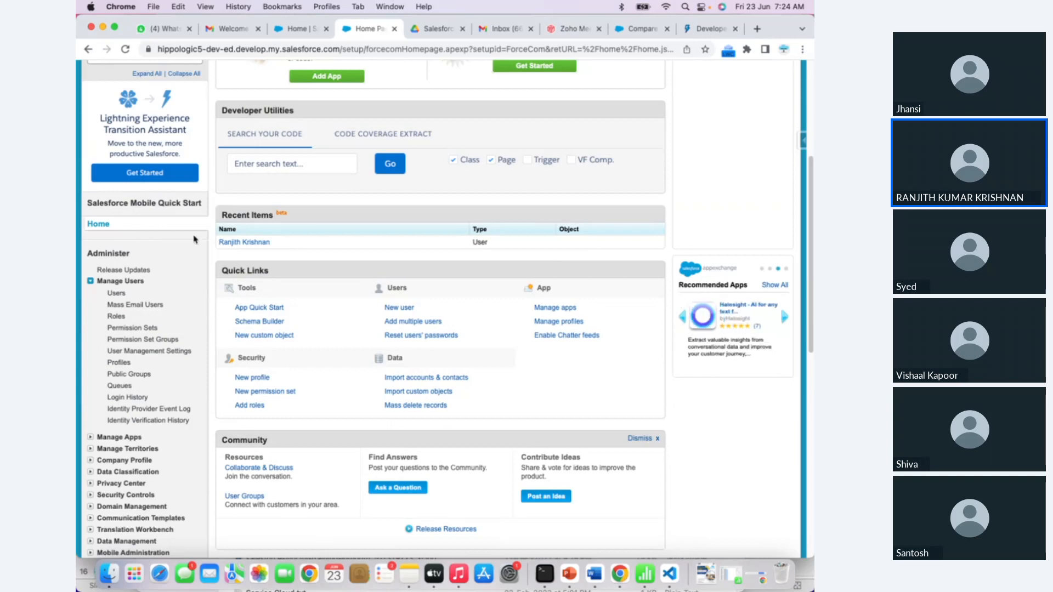
{"action": "scroll", "coordinate": [194, 239], "scroll_direction": "up", "scroll_amount": 5}
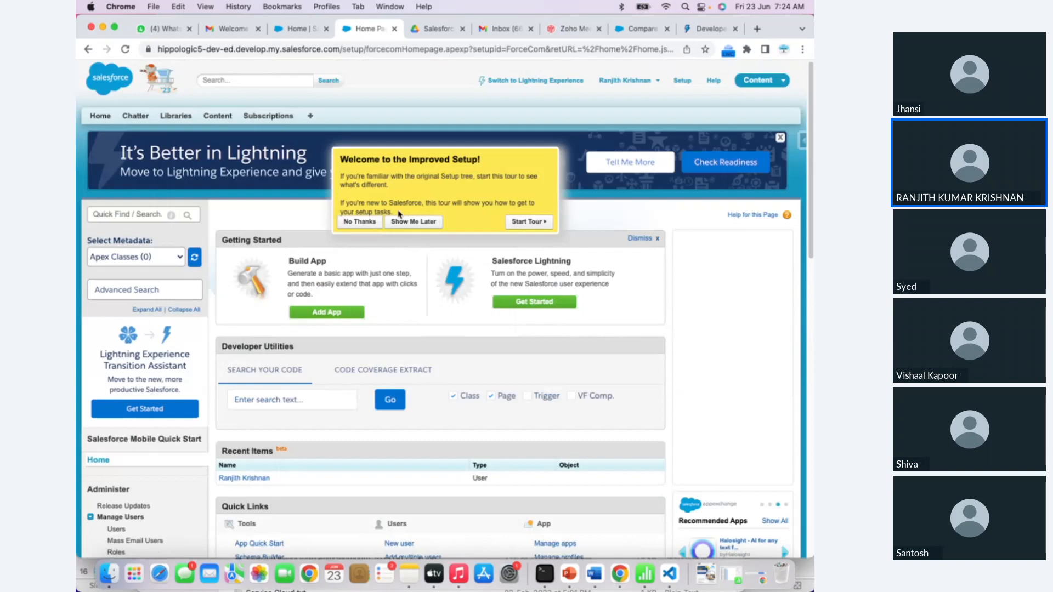
Dismiss the Improved Setup tour prompt and return to Lightning Experience.
{"action": "left_click", "coordinate": [366, 222]}
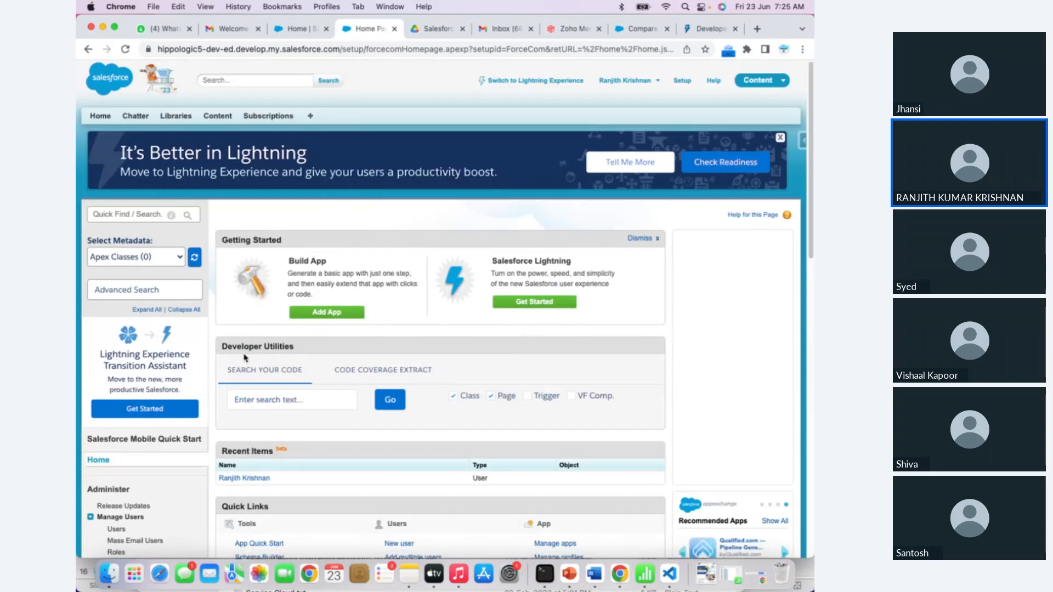
{"action": "left_click", "coordinate": [570, 82]}
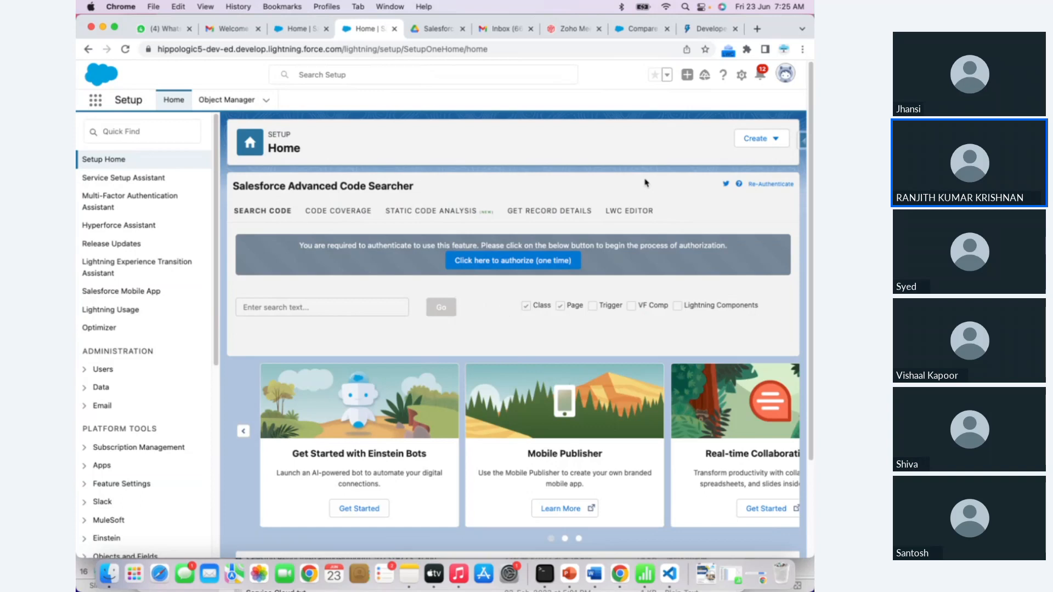
{"action": "left_click", "coordinate": [493, 28]}
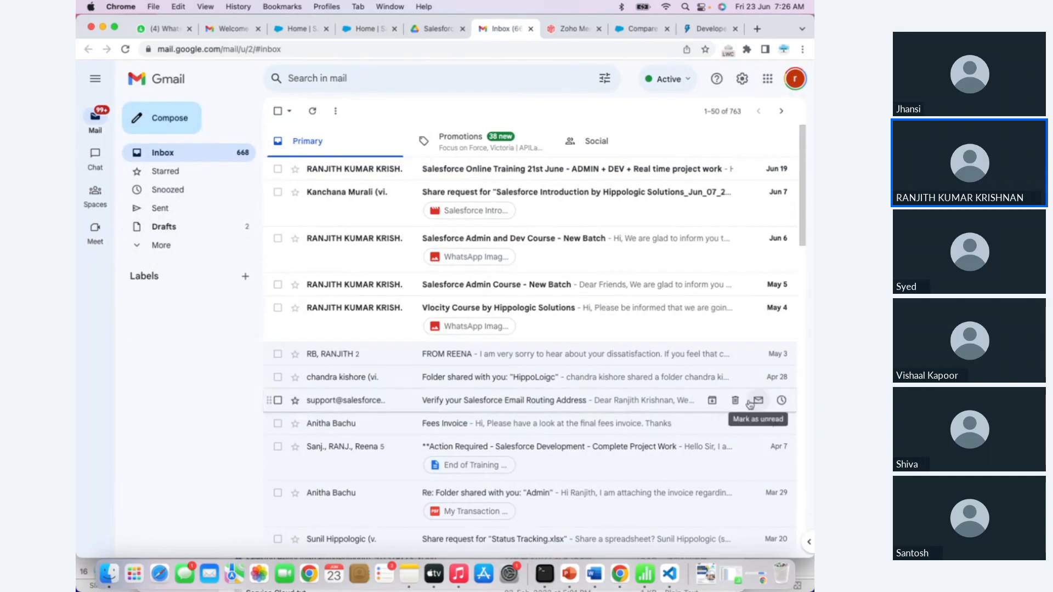
{"action": "left_click", "coordinate": [366, 30]}
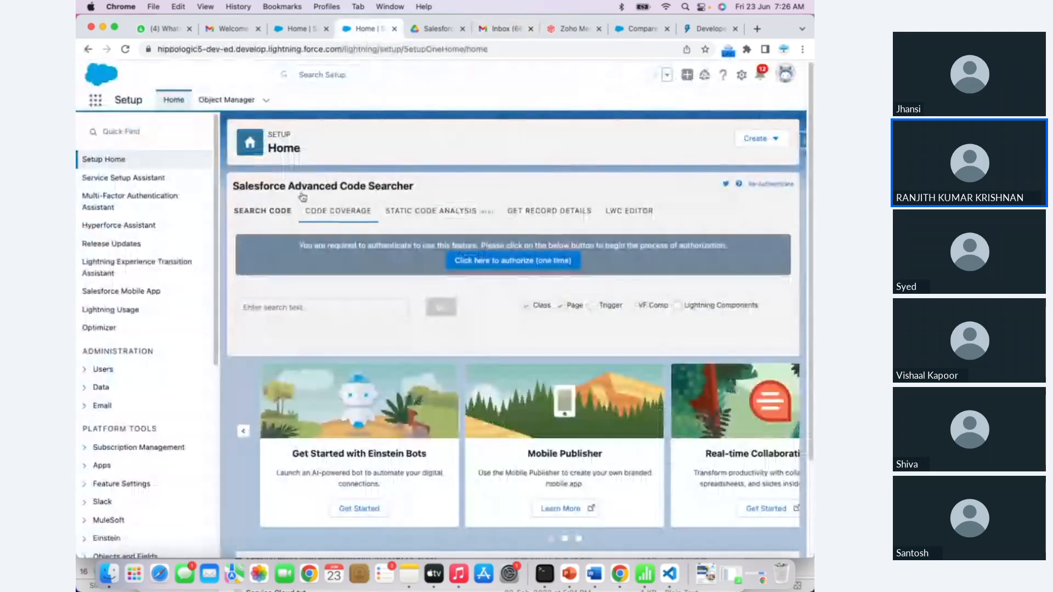
{"action": "left_click", "coordinate": [305, 31]}
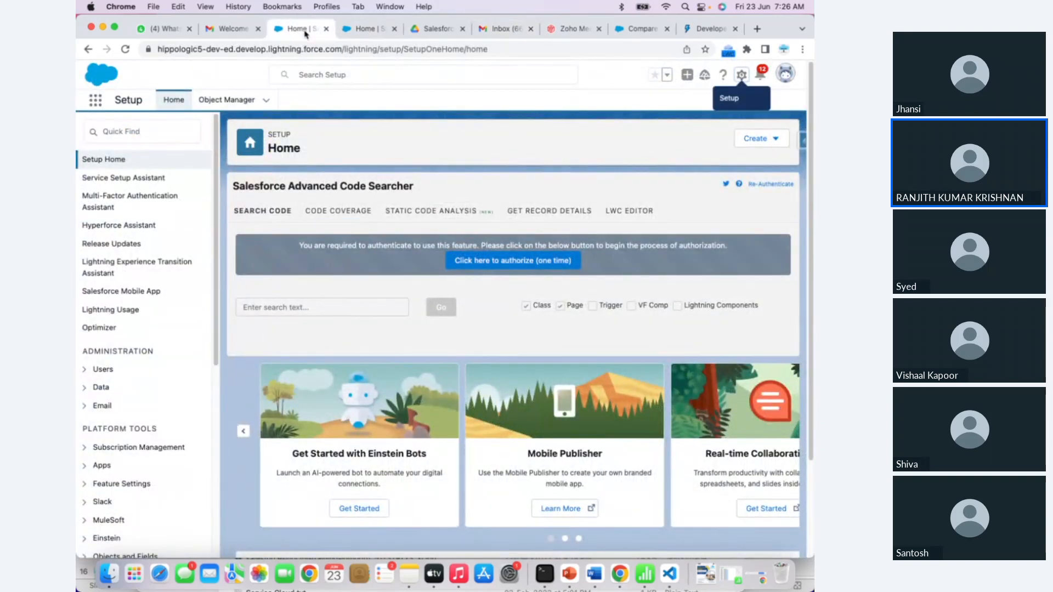
{"action": "left_click", "coordinate": [785, 74]}
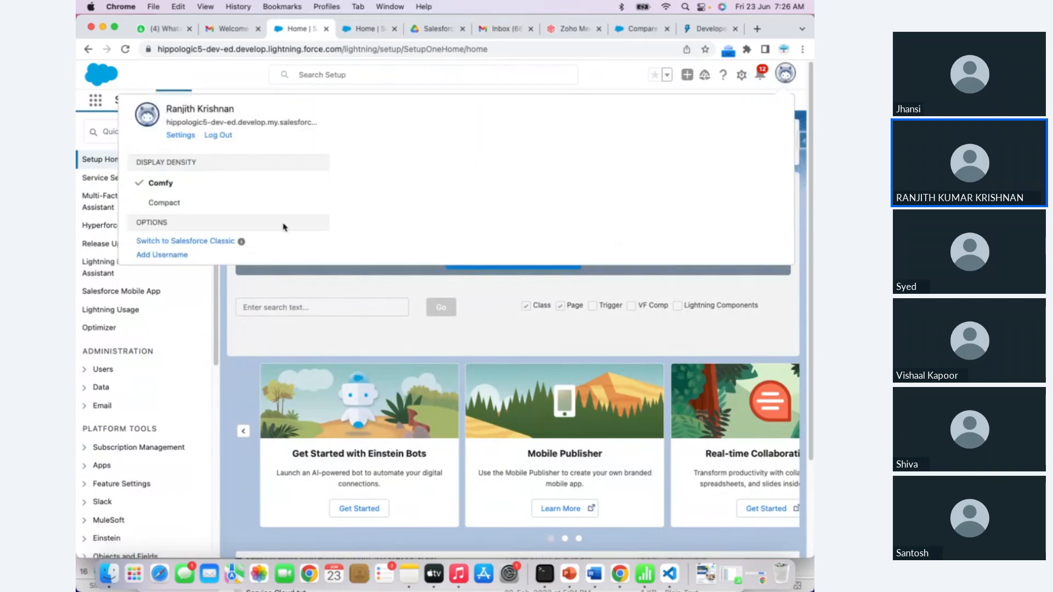
{"action": "left_click", "coordinate": [394, 344]}
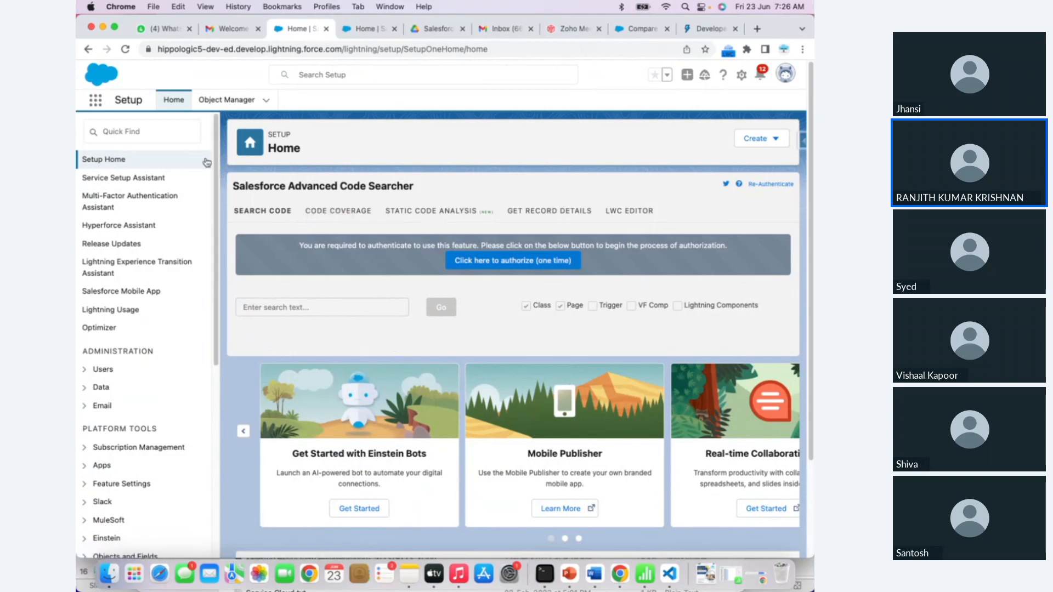
Search Setup Quick Find for 'syste' and open the System Overview page.
{"action": "left_click", "coordinate": [170, 132]}
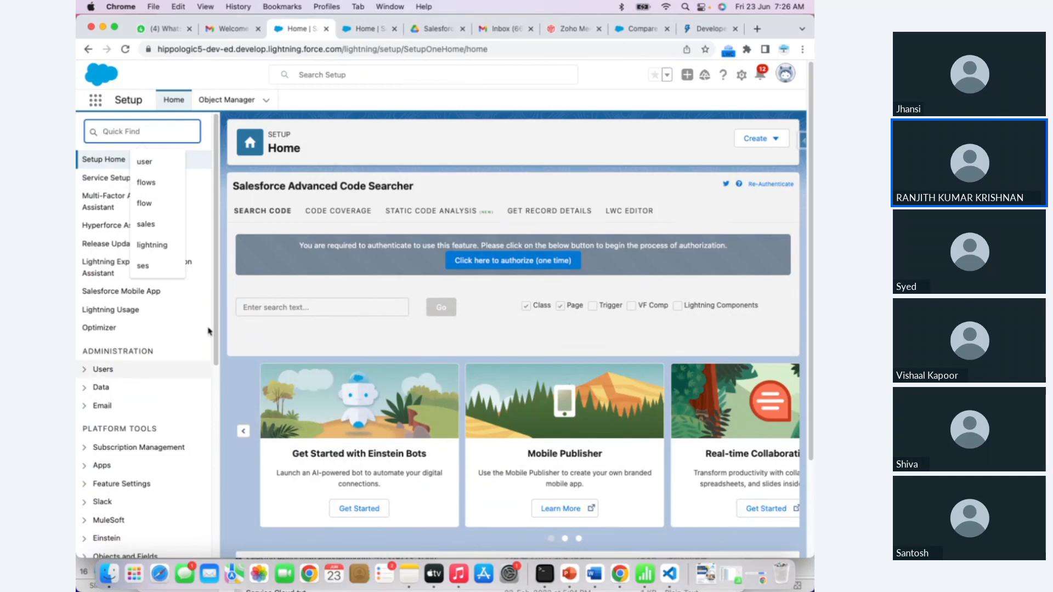
{"action": "type", "text": "syste"}
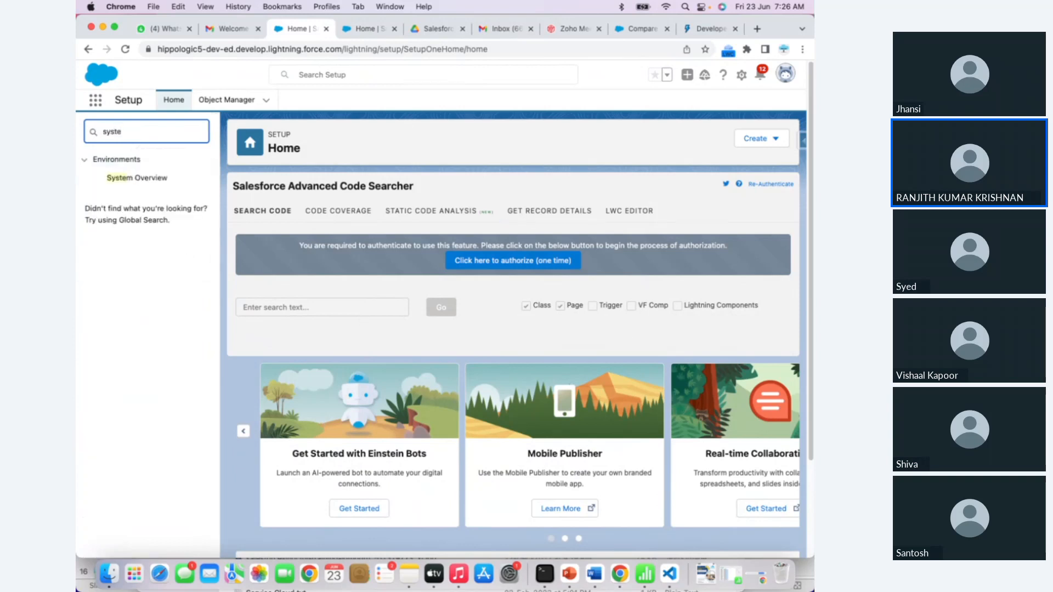
{"action": "left_click", "coordinate": [155, 178]}
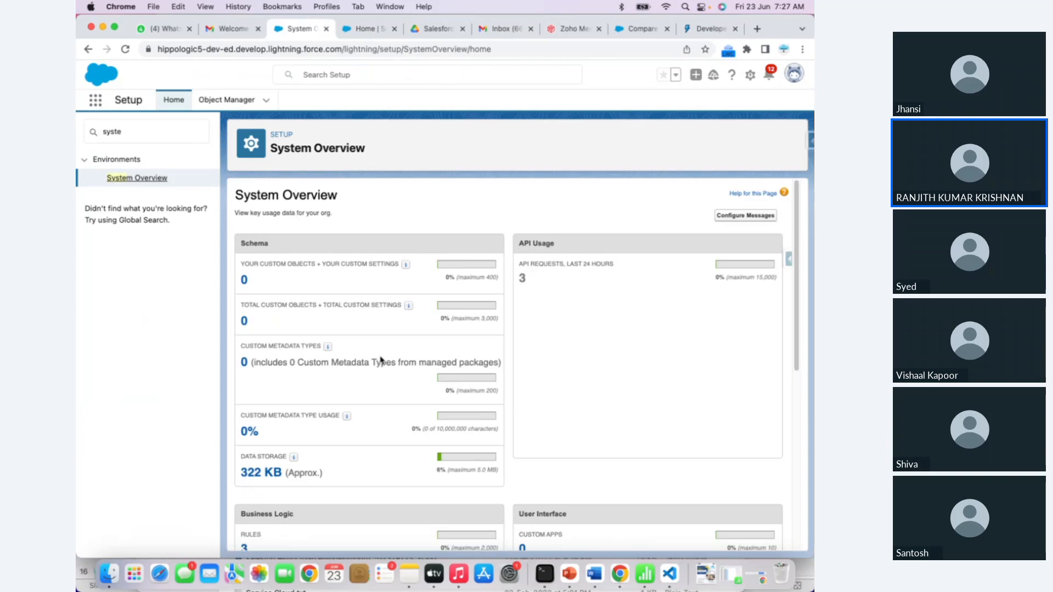
{"action": "scroll", "coordinate": [386, 357], "scroll_direction": "down", "scroll_amount": 1}
{"action": "scroll", "coordinate": [418, 393], "scroll_direction": "down", "scroll_amount": 5}
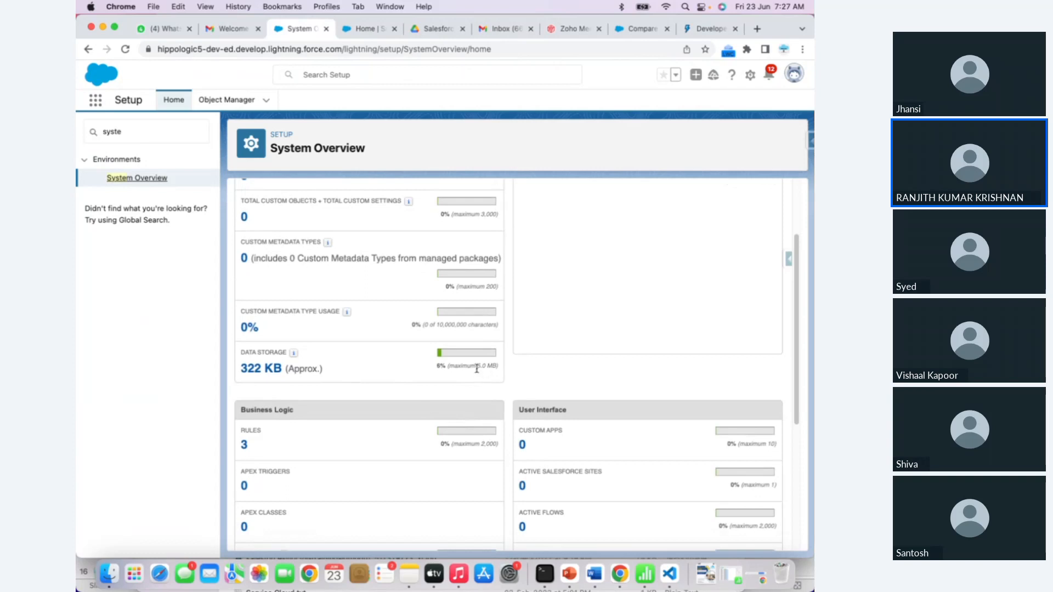
Highlight the Data Storage label and its 5.0 MB limit, then review the remaining usage panels.
{"action": "left_click_drag", "start_coordinate": [475, 365], "coordinate": [500, 366]}
{"action": "left_click_drag", "start_coordinate": [241, 353], "coordinate": [257, 349]}
{"action": "left_click_drag", "start_coordinate": [485, 365], "coordinate": [483, 366]}
{"action": "scroll", "coordinate": [480, 398], "scroll_direction": "down", "scroll_amount": 3}
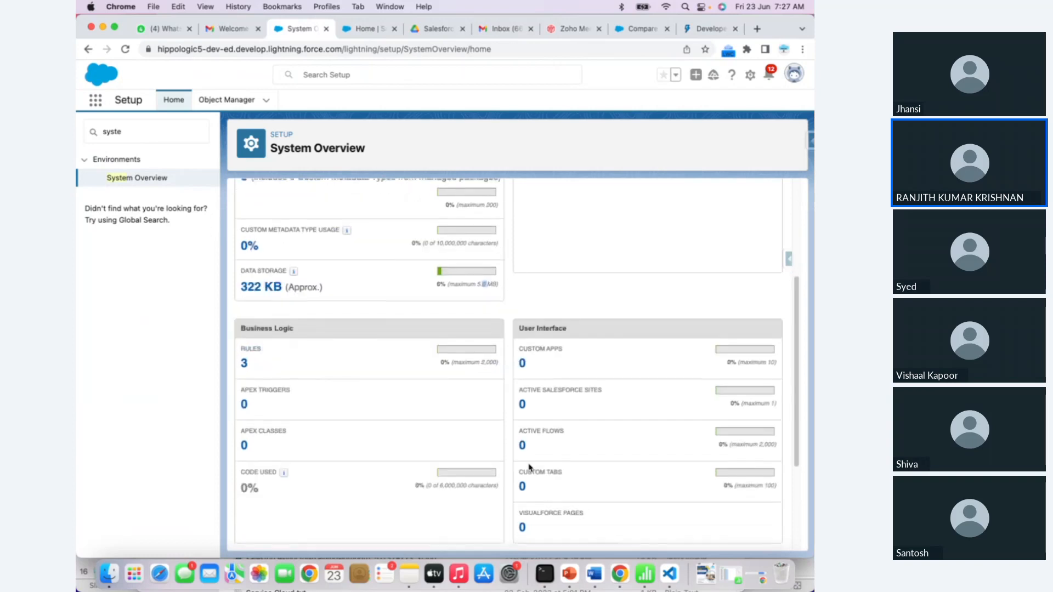
{"action": "scroll", "coordinate": [530, 468], "scroll_direction": "down", "scroll_amount": 3}
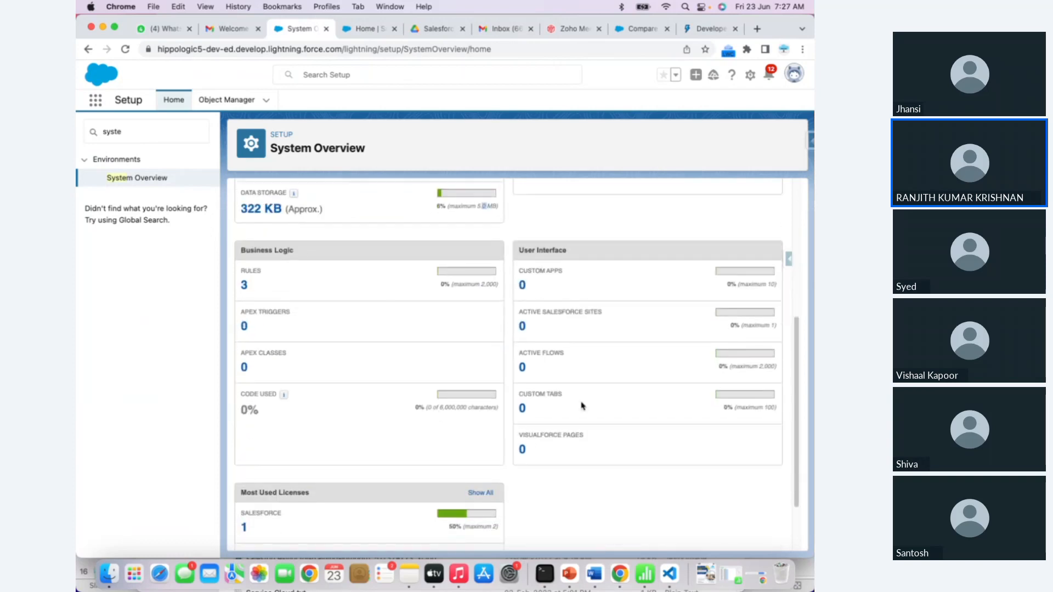
{"action": "scroll", "coordinate": [582, 406], "scroll_direction": "up", "scroll_amount": 10}
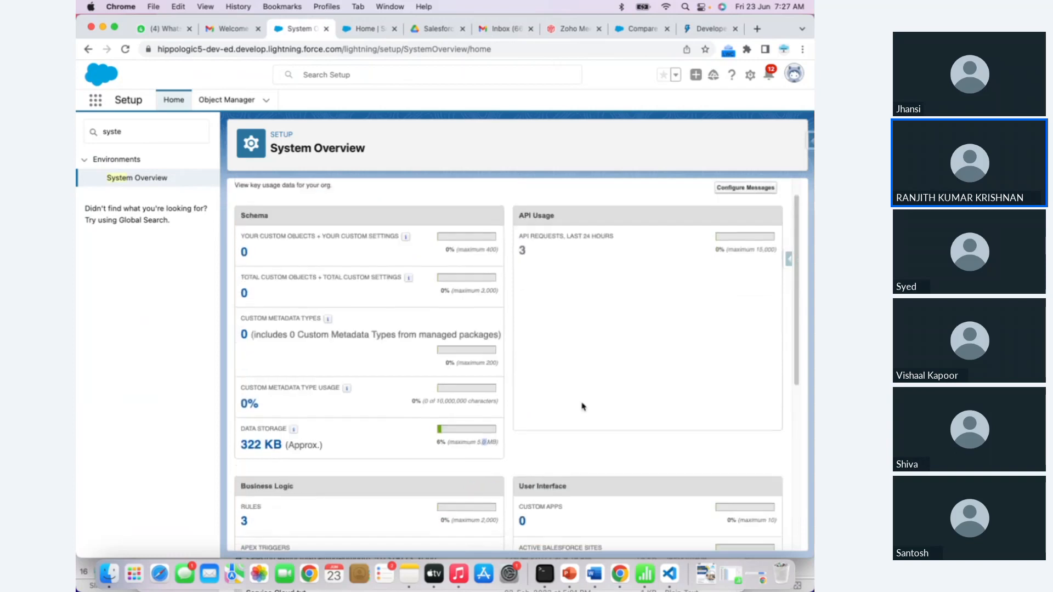
{"action": "left_click", "coordinate": [794, 74]}
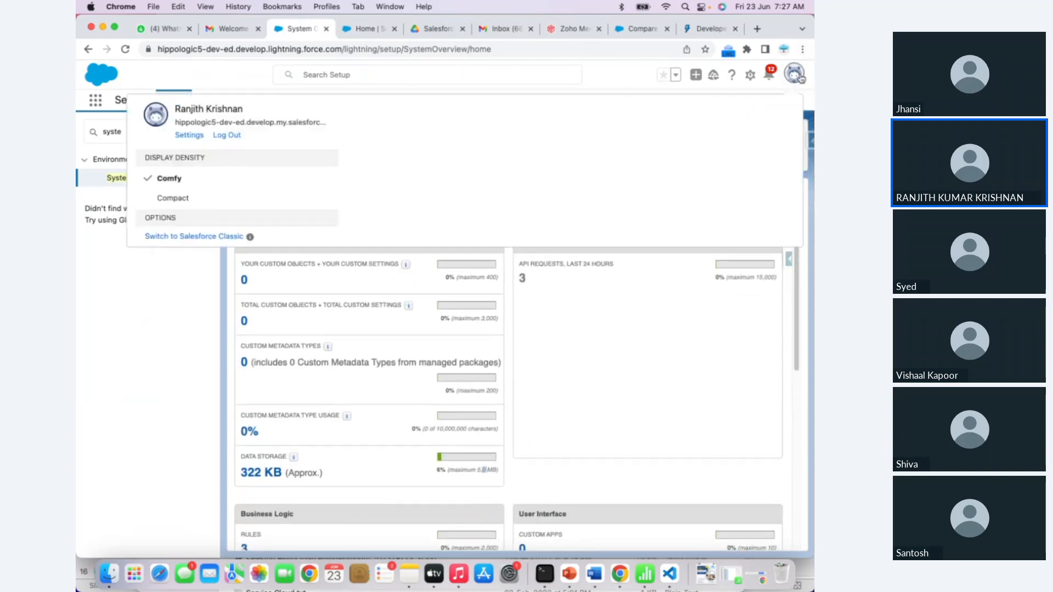
{"action": "left_click", "coordinate": [111, 343]}
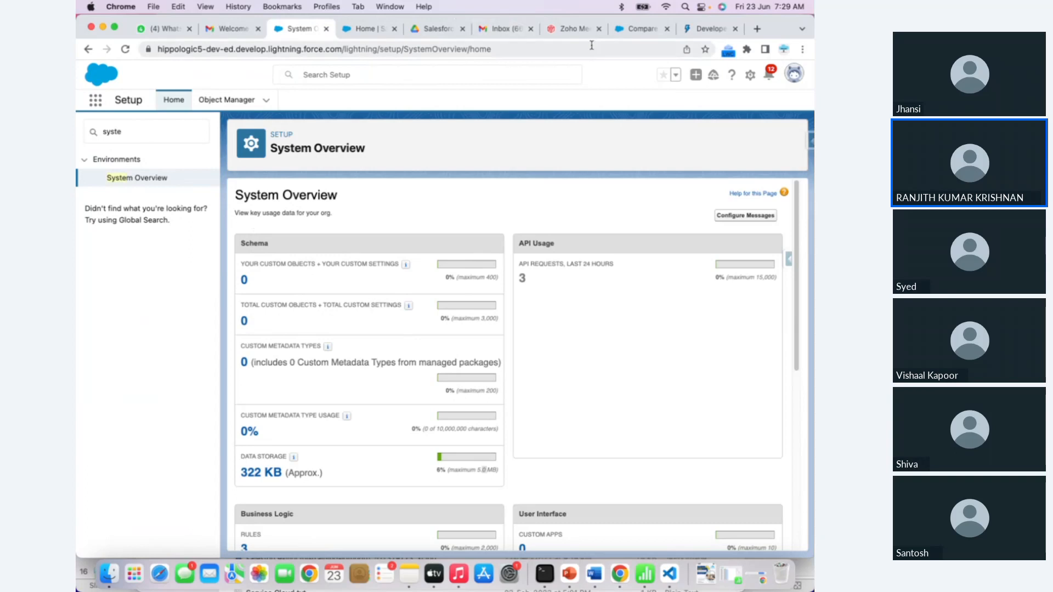
Switch to the Sales Cloud Pricing page listing Starter $25 through Unlimited $300 editions.
{"action": "left_click", "coordinate": [639, 36]}
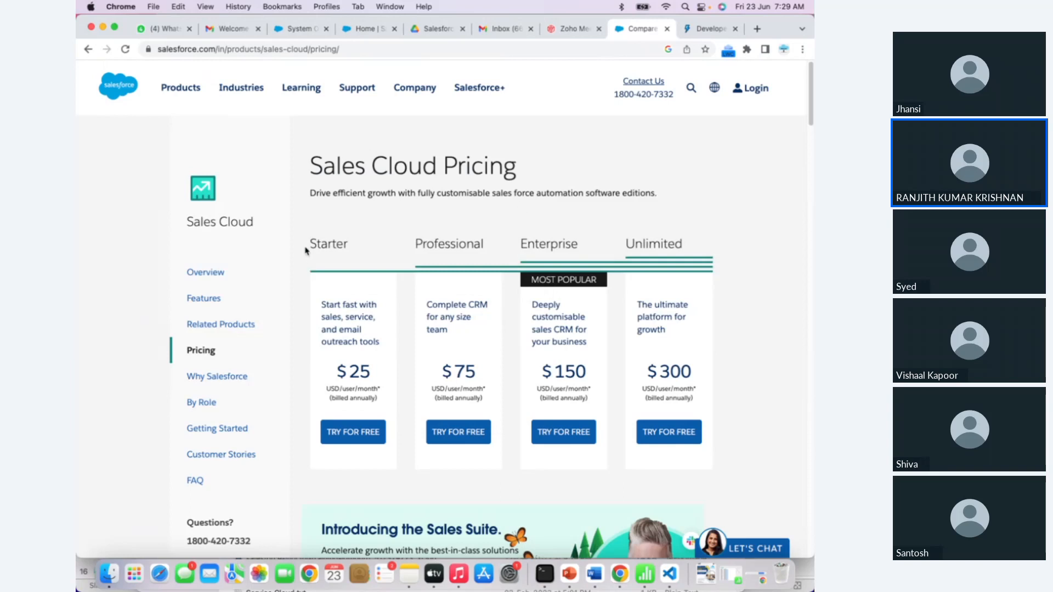
{"action": "left_click_drag", "start_coordinate": [308, 247], "coordinate": [346, 247]}
{"action": "left_click", "coordinate": [373, 167]}
{"action": "left_click_drag", "start_coordinate": [373, 167], "coordinate": [292, 171]}
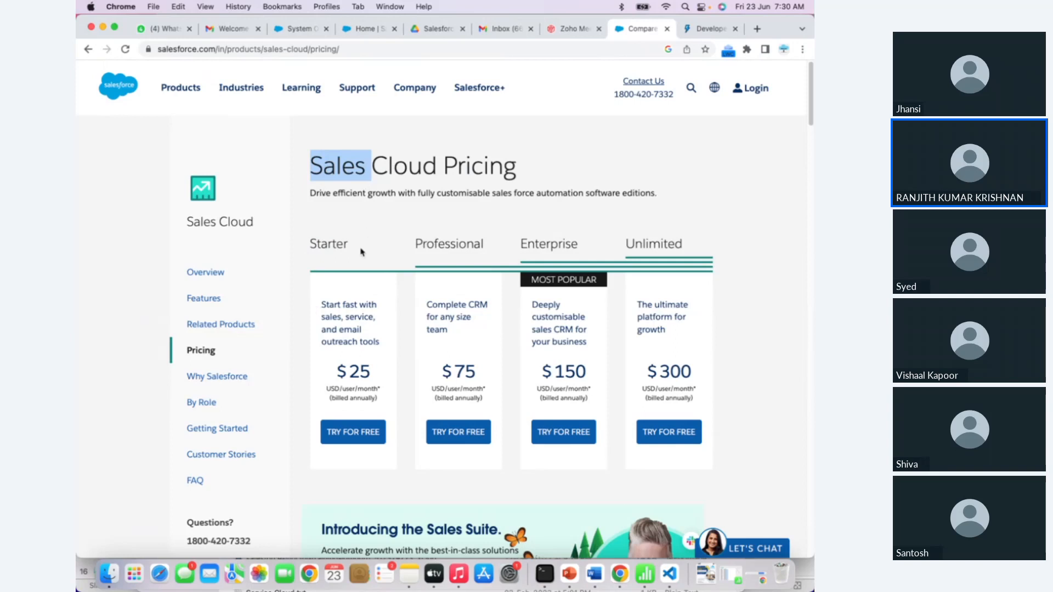
{"action": "left_click", "coordinate": [311, 167]}
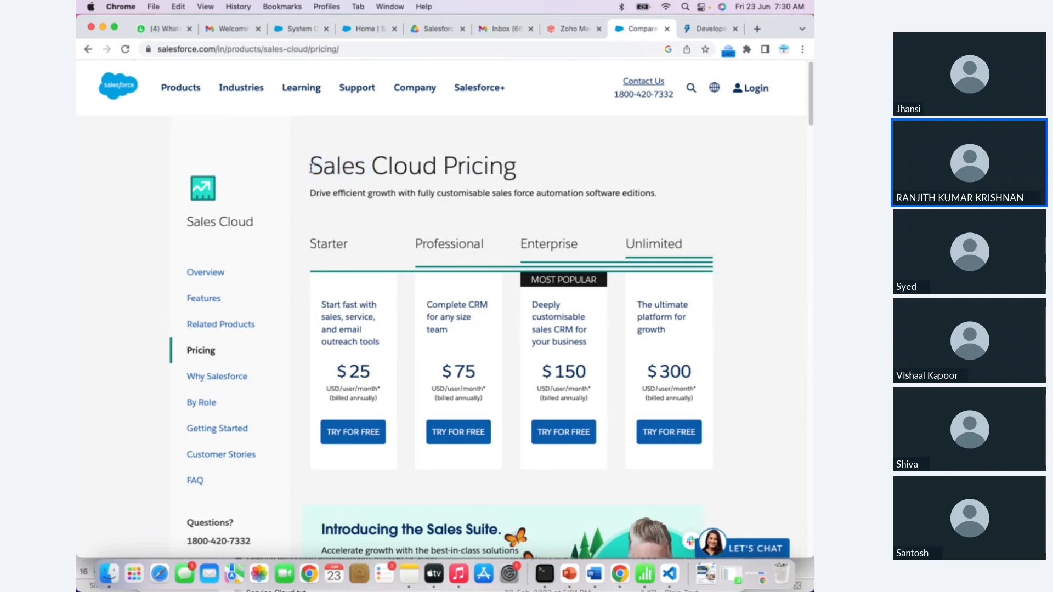
{"action": "left_click_drag", "start_coordinate": [311, 167], "coordinate": [443, 162]}
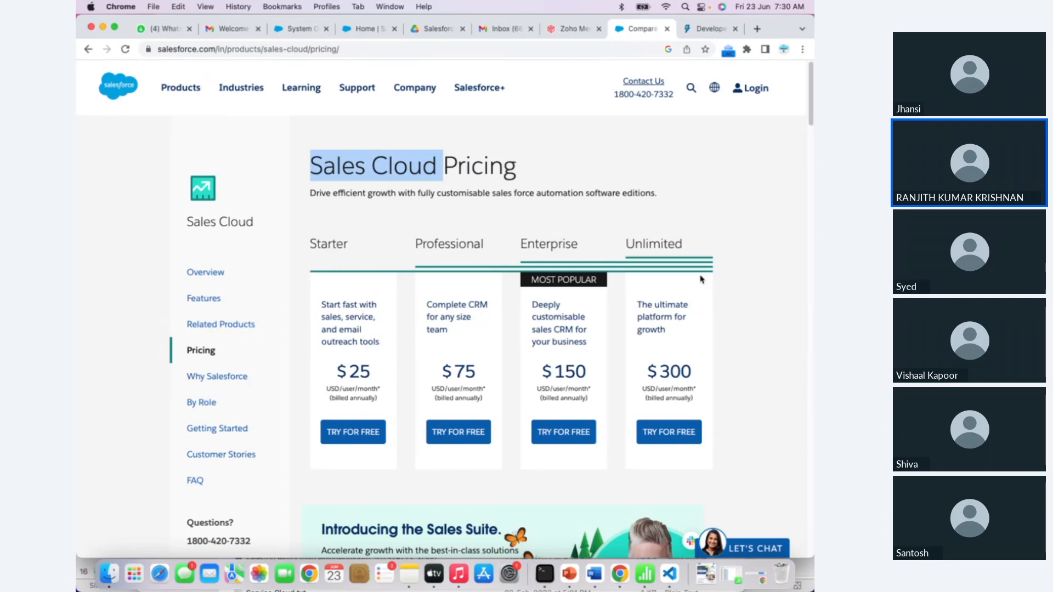
{"action": "left_click", "coordinate": [369, 246]}
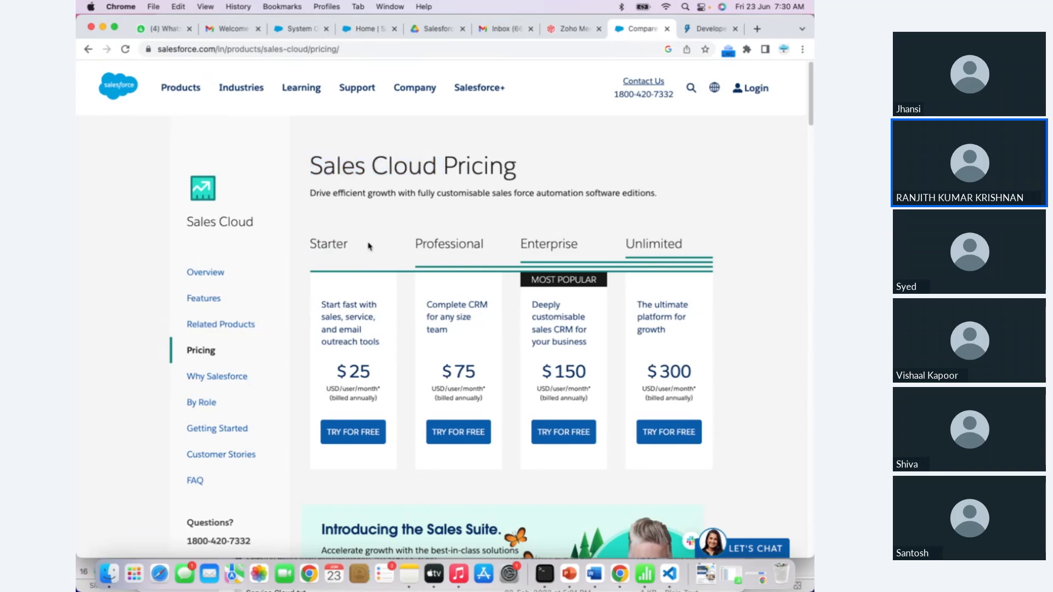
{"action": "left_click_drag", "start_coordinate": [369, 246], "coordinate": [309, 245]}
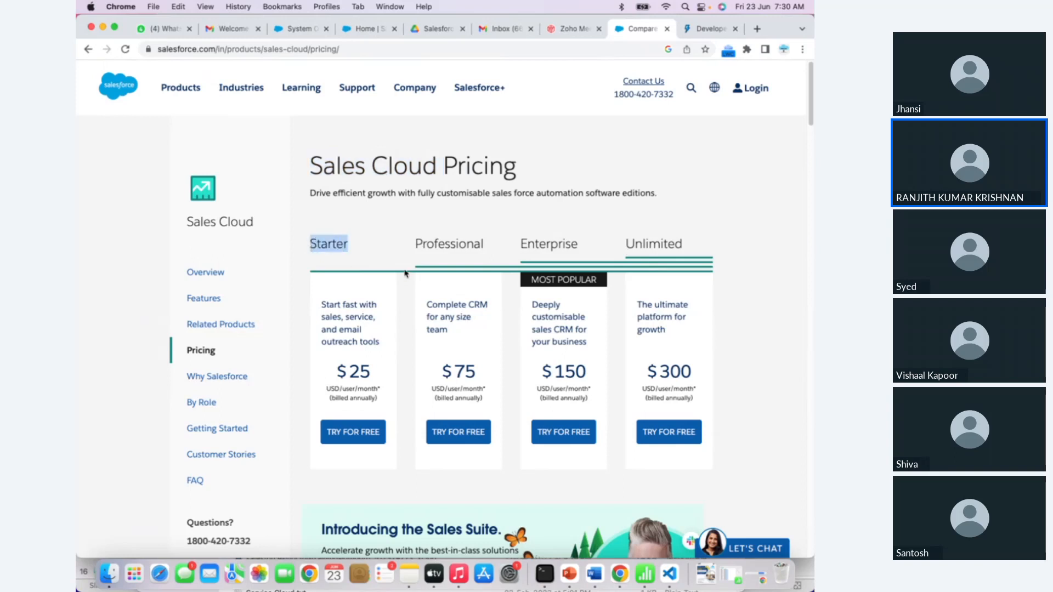
{"action": "left_click", "coordinate": [340, 259]}
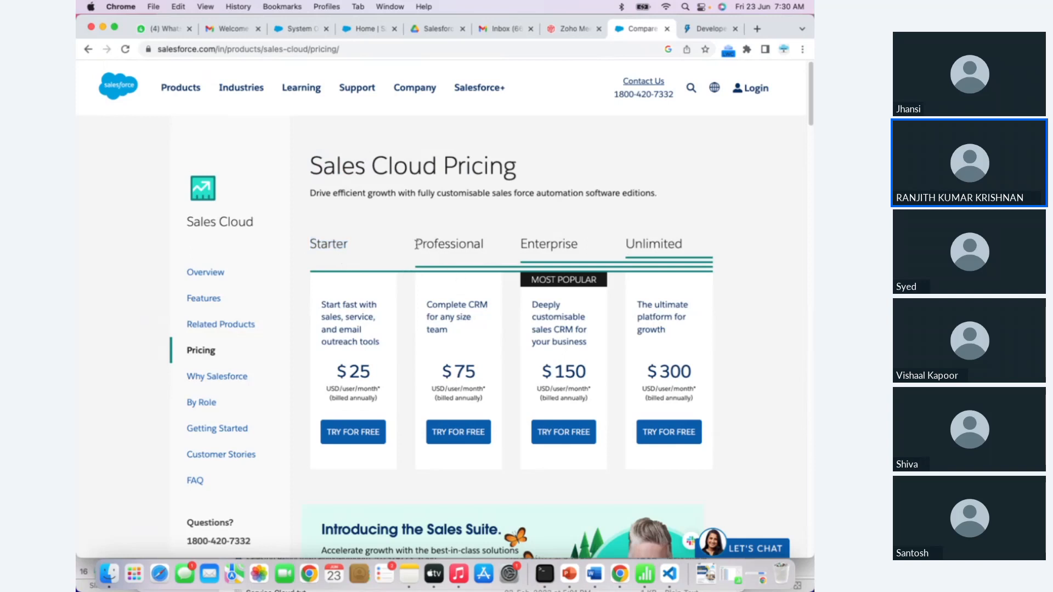
{"action": "left_click_drag", "start_coordinate": [416, 243], "coordinate": [681, 244]}
{"action": "left_click", "coordinate": [522, 243]}
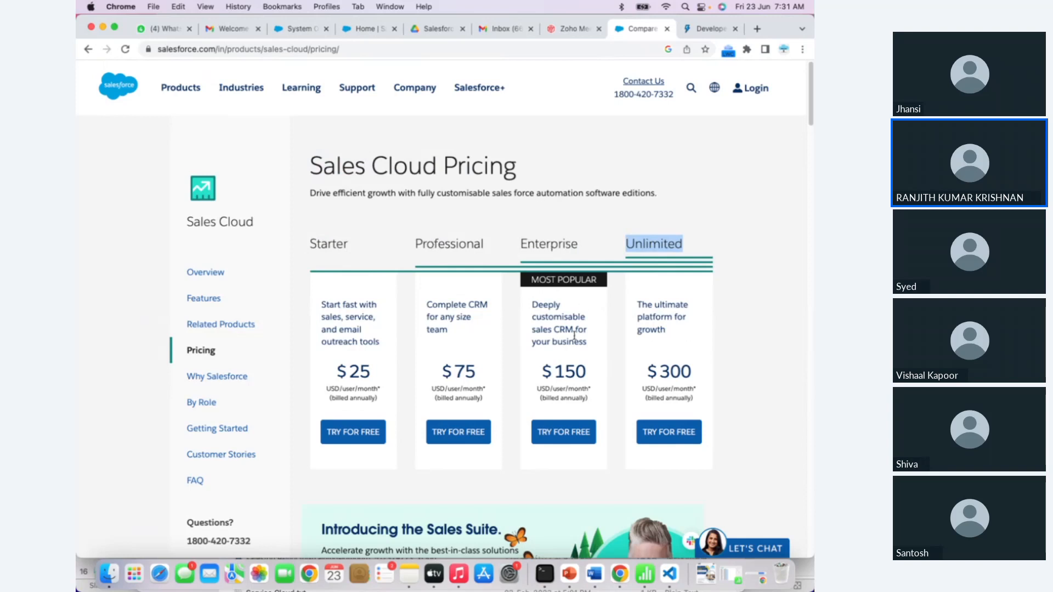
{"action": "scroll", "coordinate": [535, 446], "scroll_direction": "down", "scroll_amount": 7}
{"action": "scroll", "coordinate": [546, 422], "scroll_direction": "down", "scroll_amount": 8}
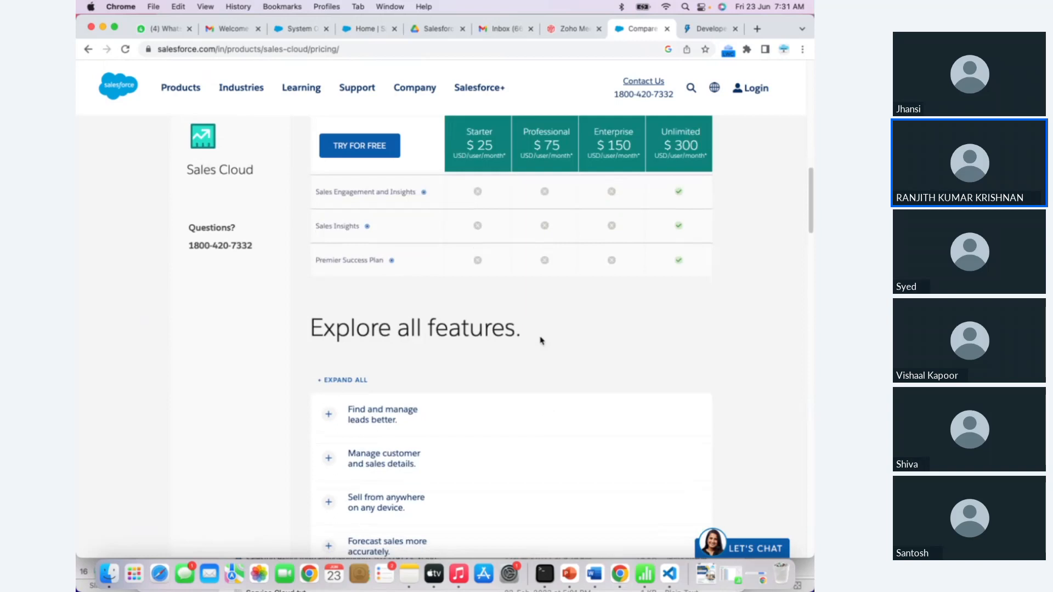
{"action": "scroll", "coordinate": [540, 341], "scroll_direction": "up", "scroll_amount": 5}
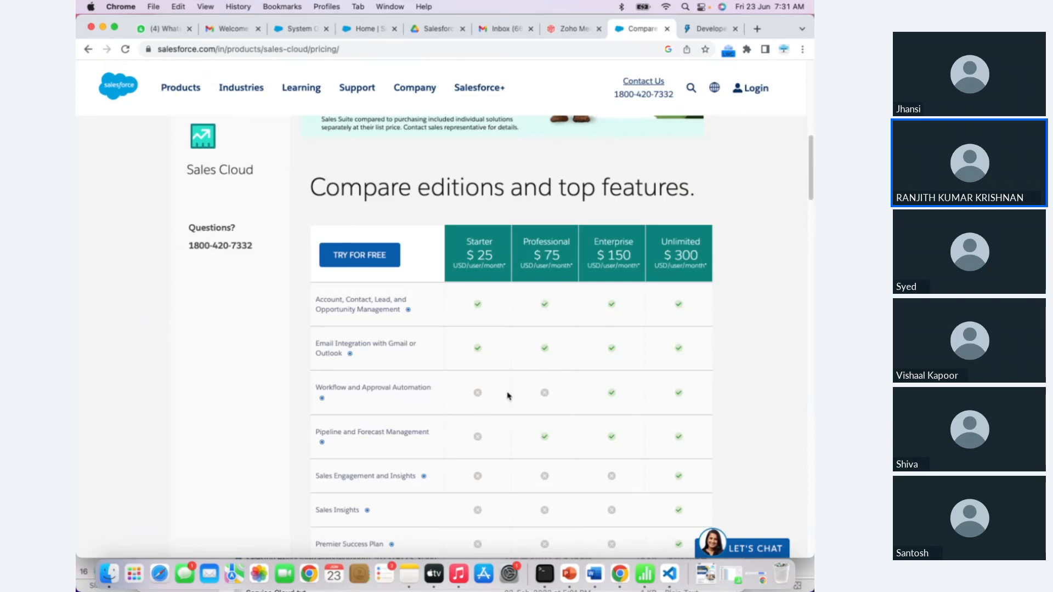
{"action": "scroll", "coordinate": [374, 327], "scroll_direction": "up", "scroll_amount": 10}
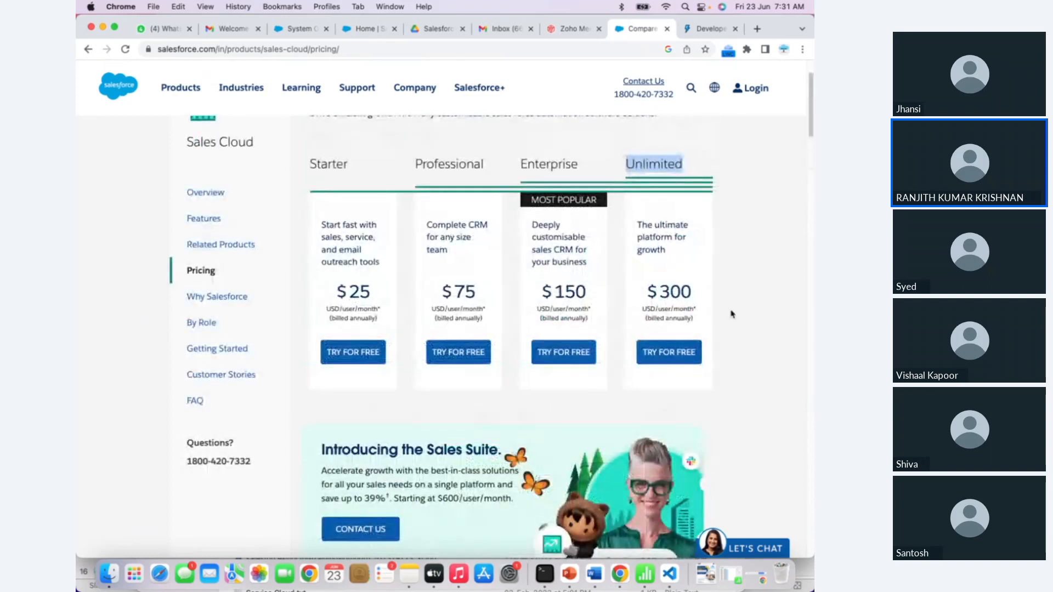
Review the Developer Edition signup form, highlighting its free-copy subtitle and the entered username.
{"action": "left_click", "coordinate": [697, 29]}
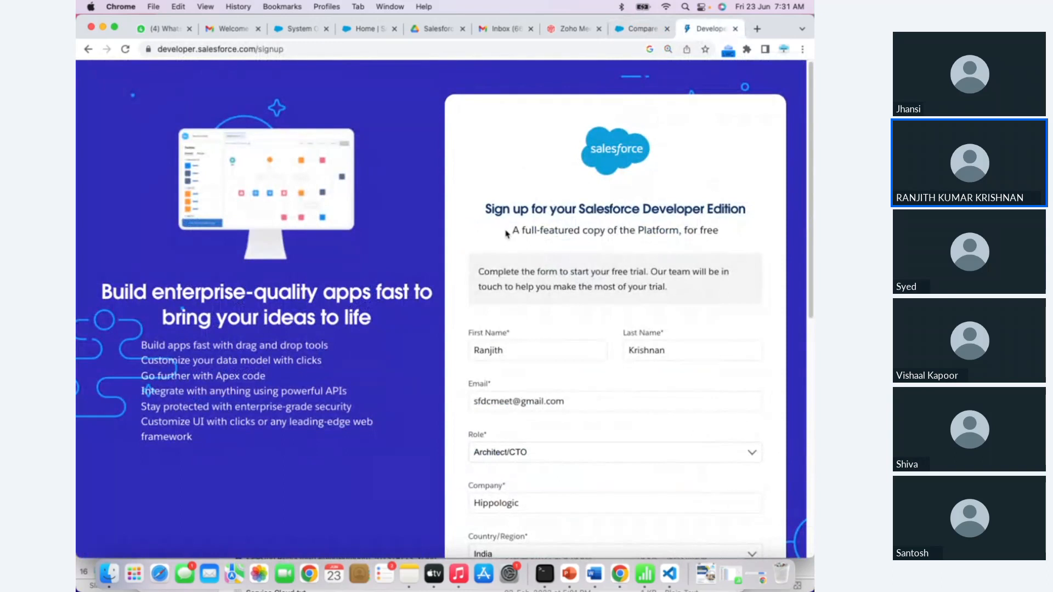
{"action": "left_click_drag", "start_coordinate": [508, 234], "coordinate": [724, 236]}
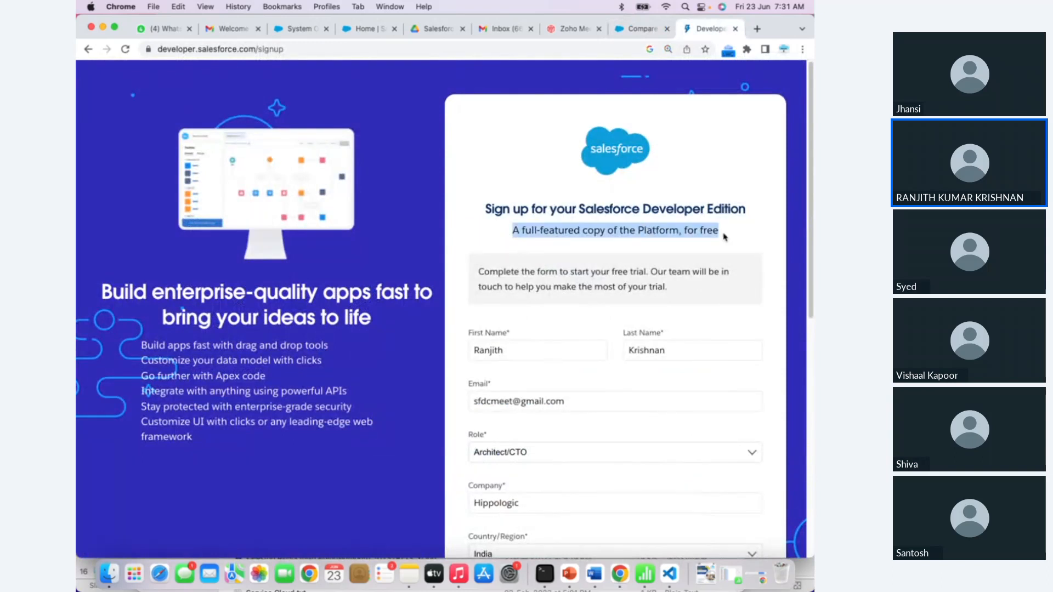
{"action": "left_click", "coordinate": [718, 240]}
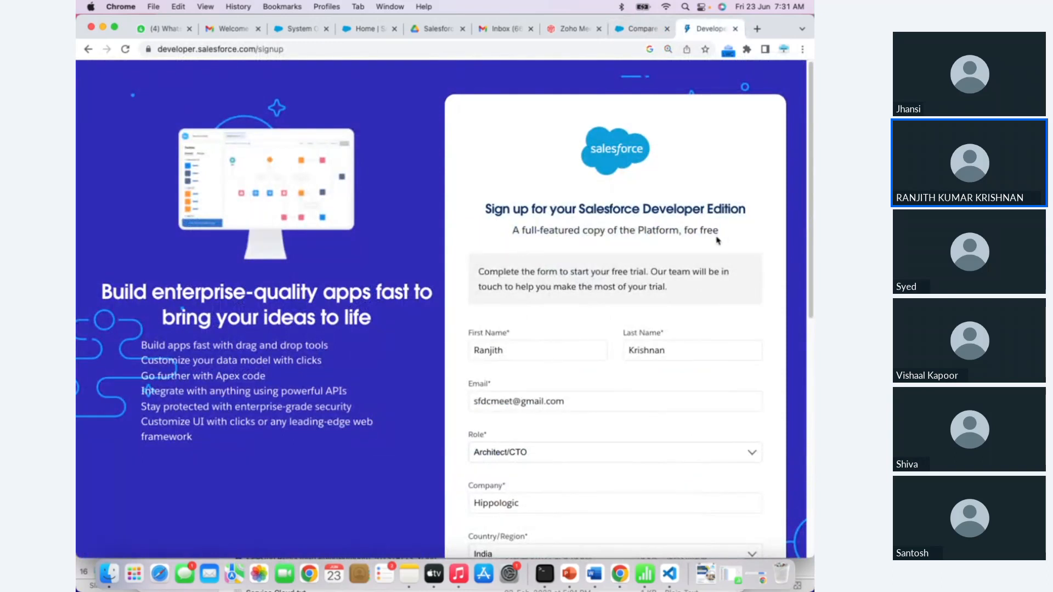
{"action": "scroll", "coordinate": [557, 378], "scroll_direction": "down", "scroll_amount": 5}
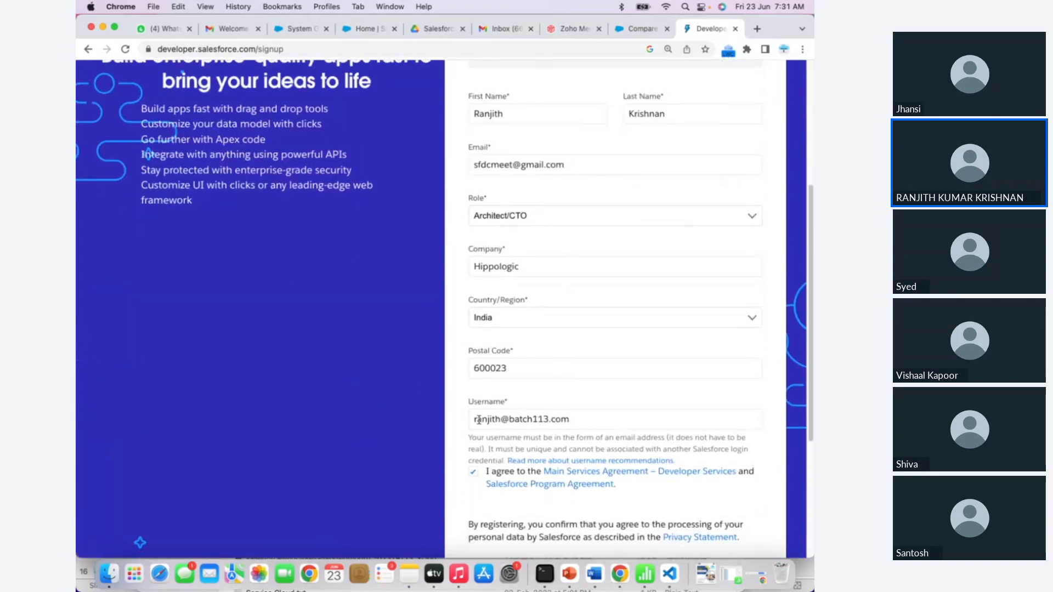
{"action": "left_click_drag", "start_coordinate": [475, 419], "coordinate": [628, 420]}
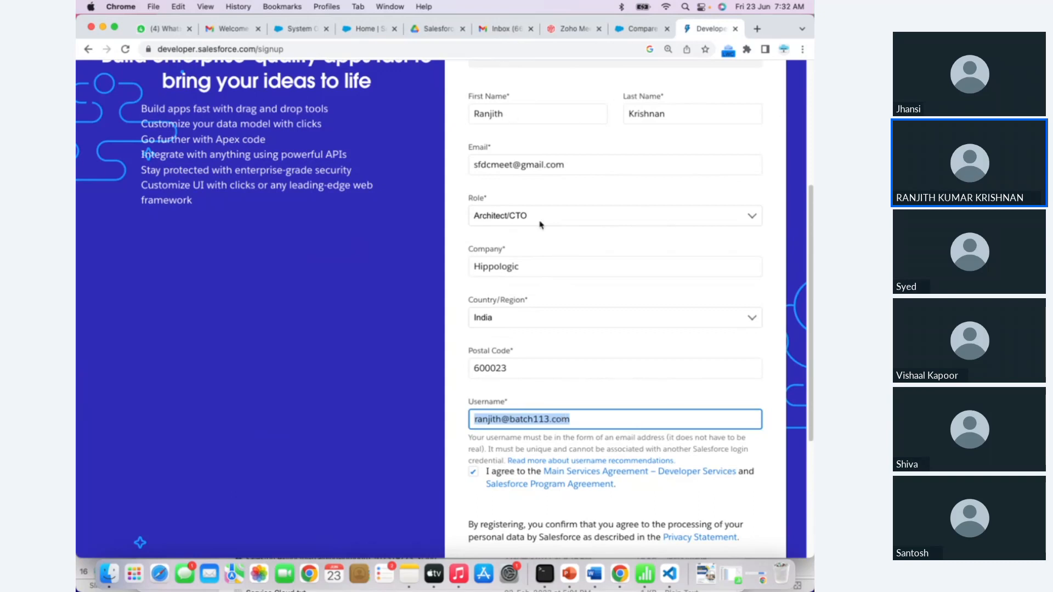
Check the Salesforce welcome verification email in Gmail, then return to System Overview.
{"action": "left_click", "coordinate": [241, 31]}
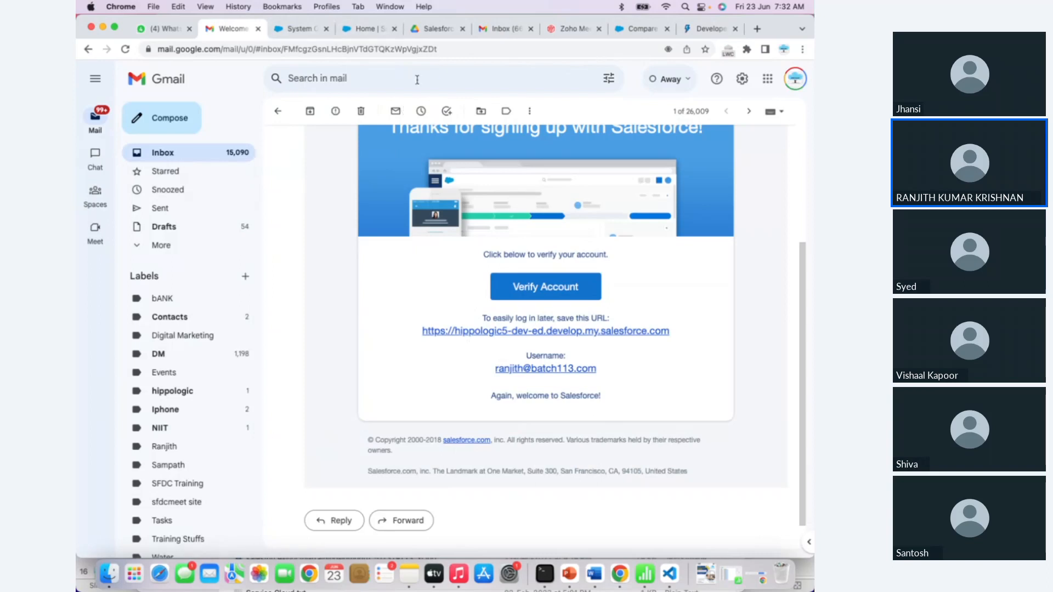
{"action": "left_click", "coordinate": [282, 33]}
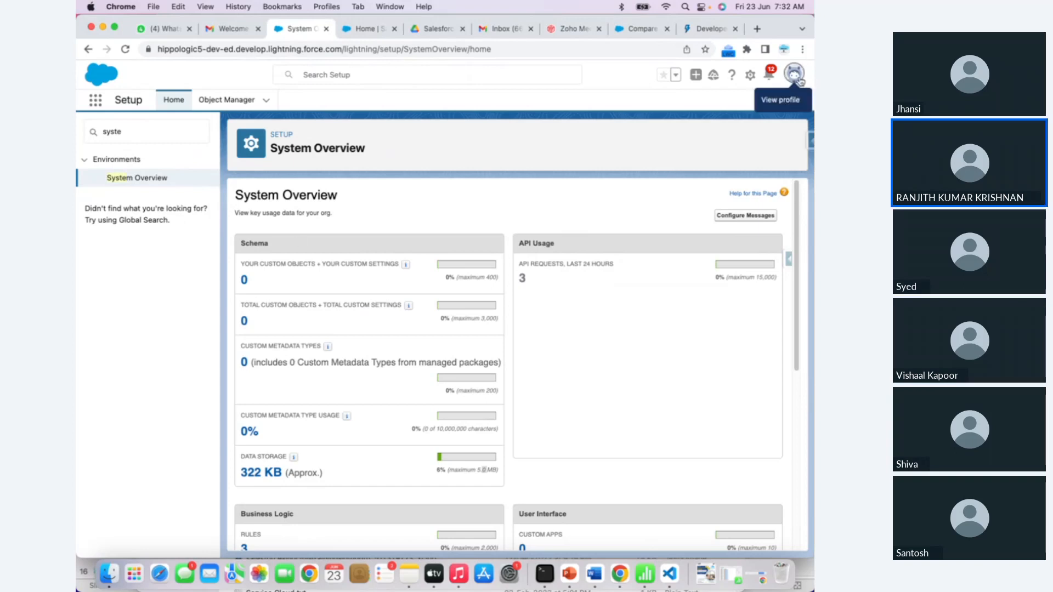
{"action": "left_click", "coordinate": [794, 74]}
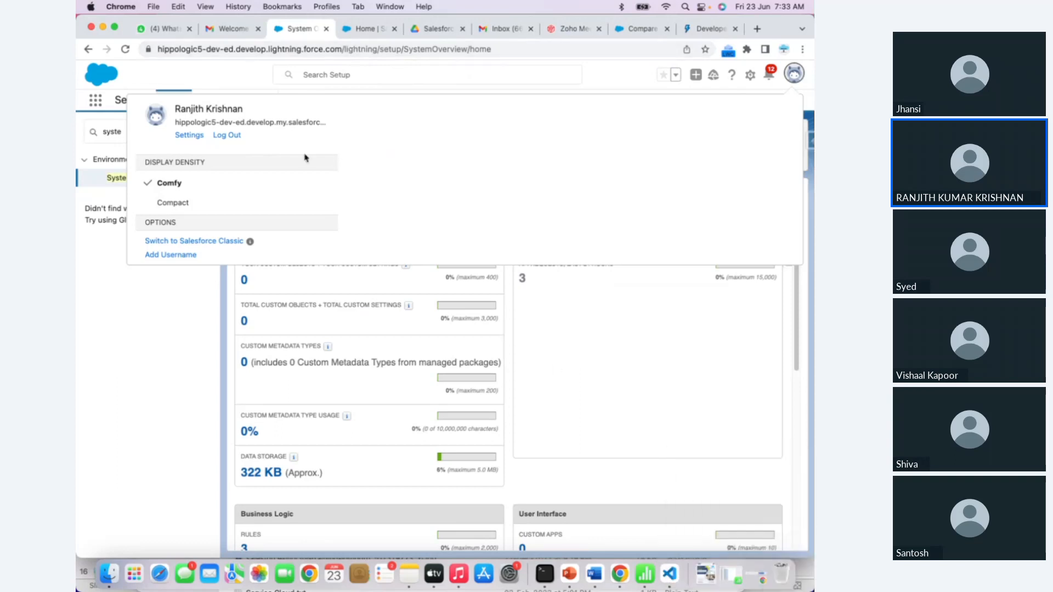
{"action": "left_click", "coordinate": [158, 329]}
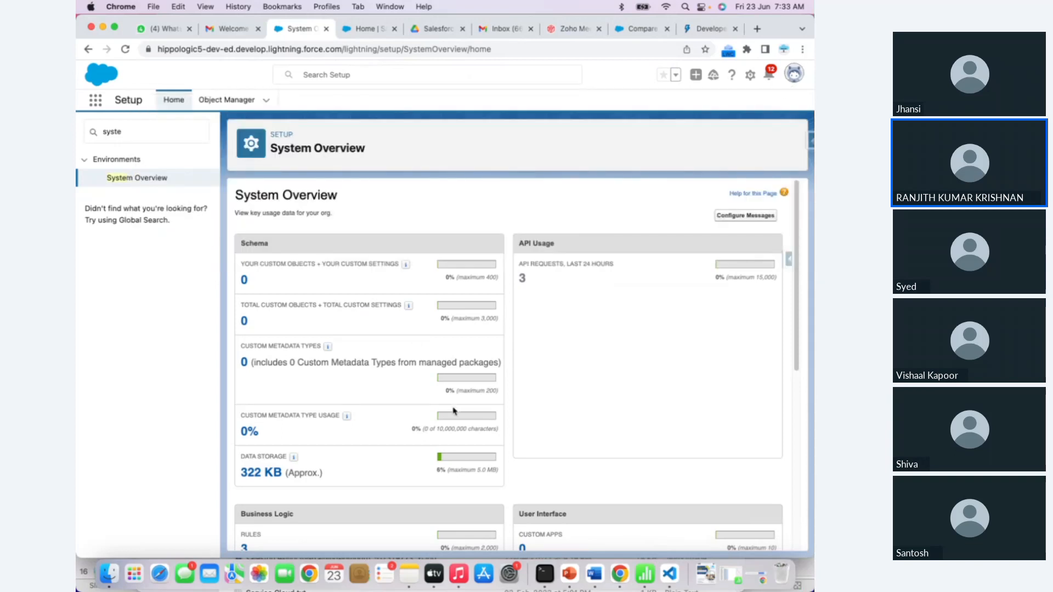
{"action": "left_click", "coordinate": [420, 75]}
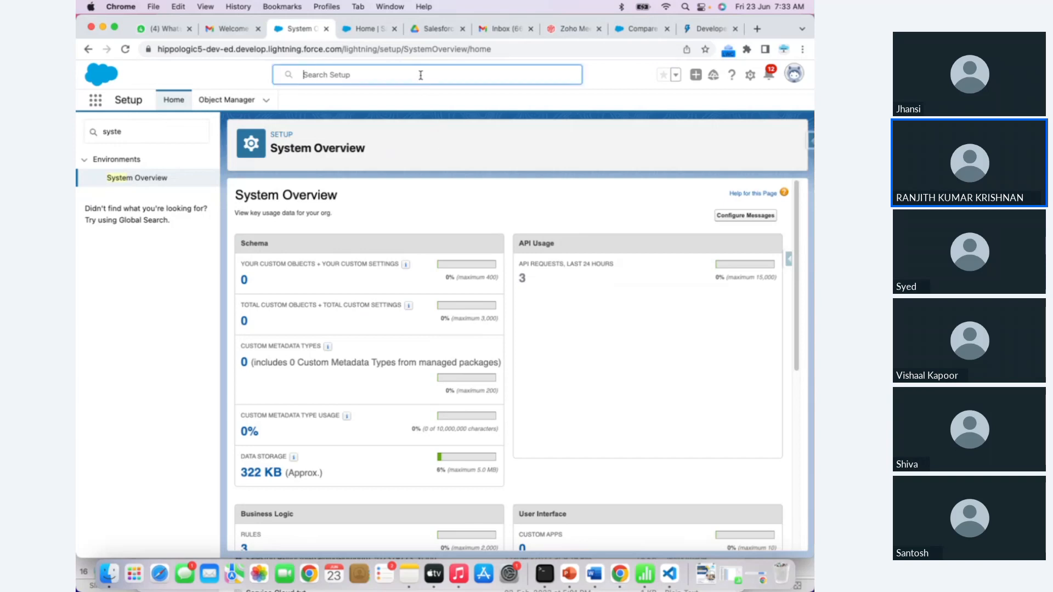
{"action": "type", "text": "Mu"}
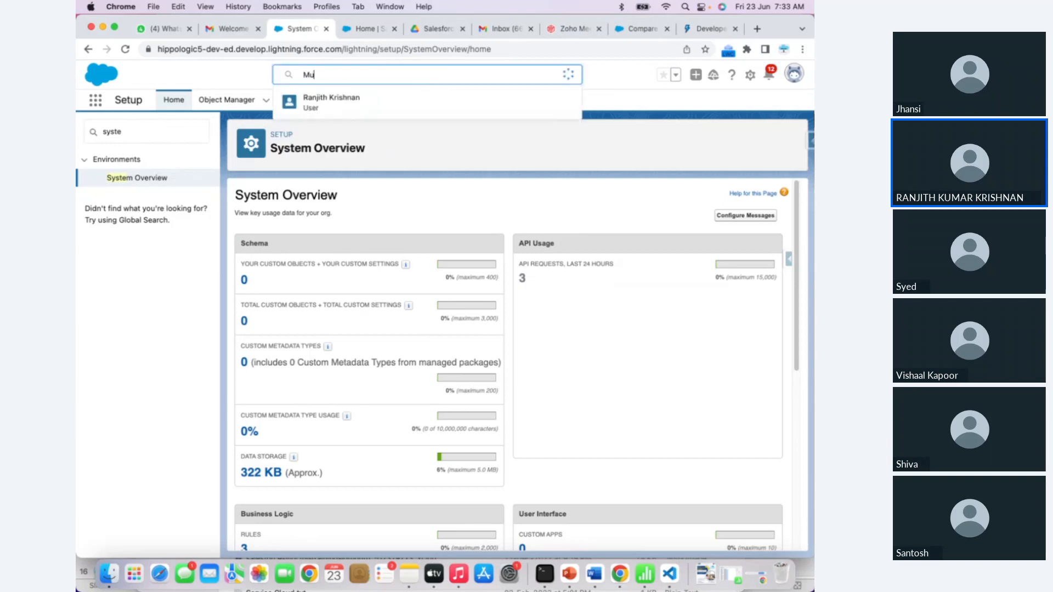
{"action": "type", "text": "lti"}
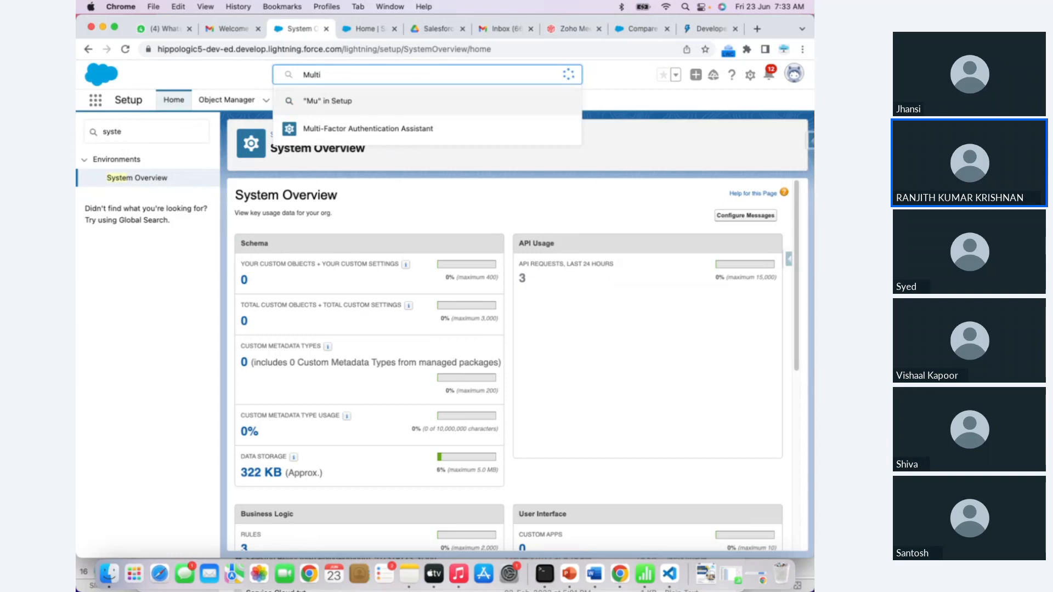
{"action": "type", "text": "-Tenant"}
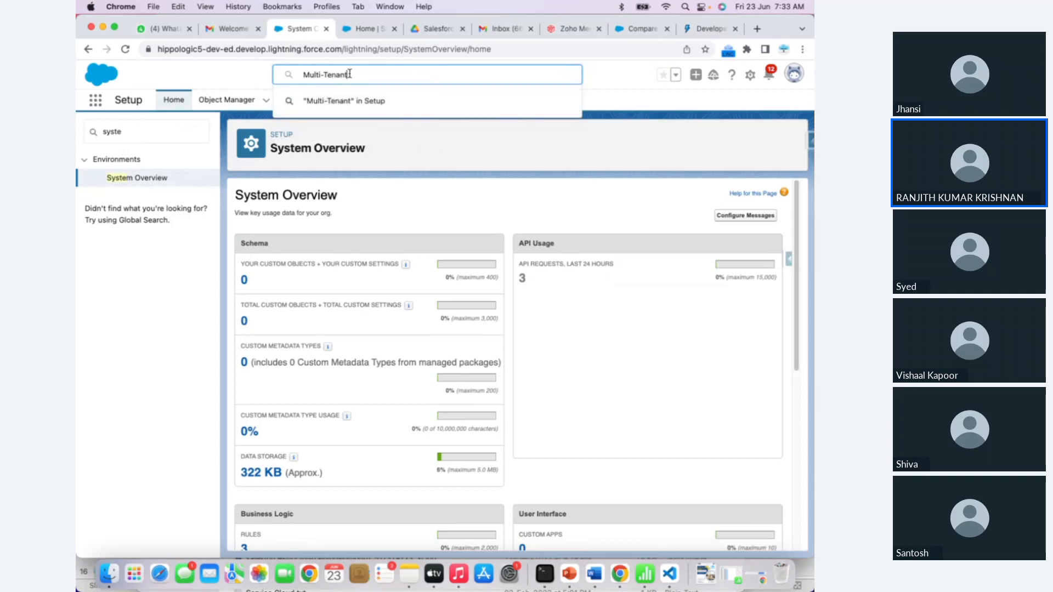
{"action": "left_click_drag", "start_coordinate": [349, 75], "coordinate": [300, 79]}
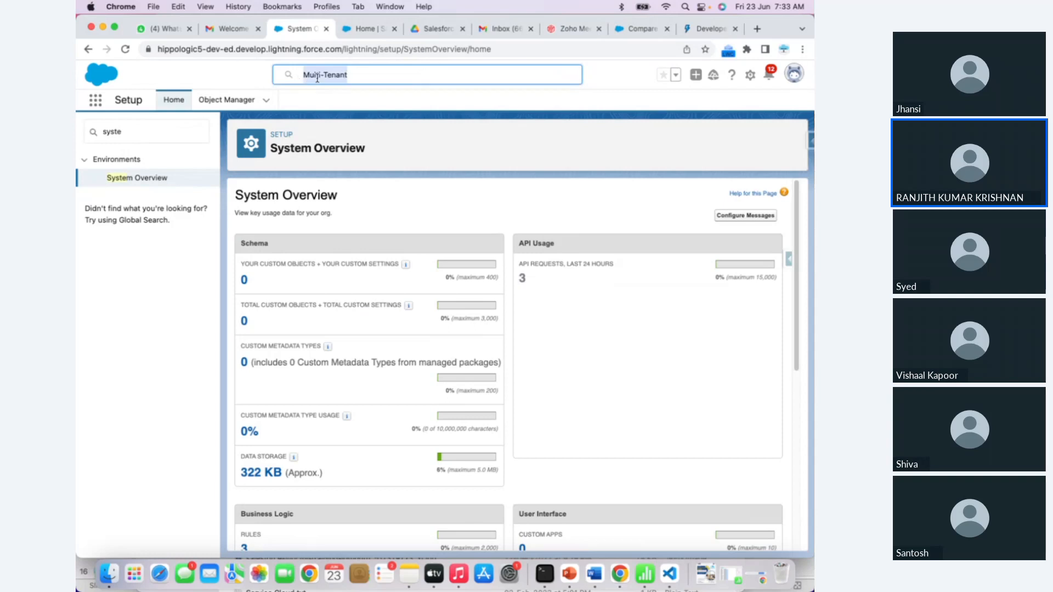
{"action": "left_click", "coordinate": [347, 75]}
{"action": "left_click_drag", "start_coordinate": [324, 75], "coordinate": [356, 74]}
{"action": "left_click_drag", "start_coordinate": [361, 74], "coordinate": [304, 77]}
{"action": "key", "text": "BackSpace"}
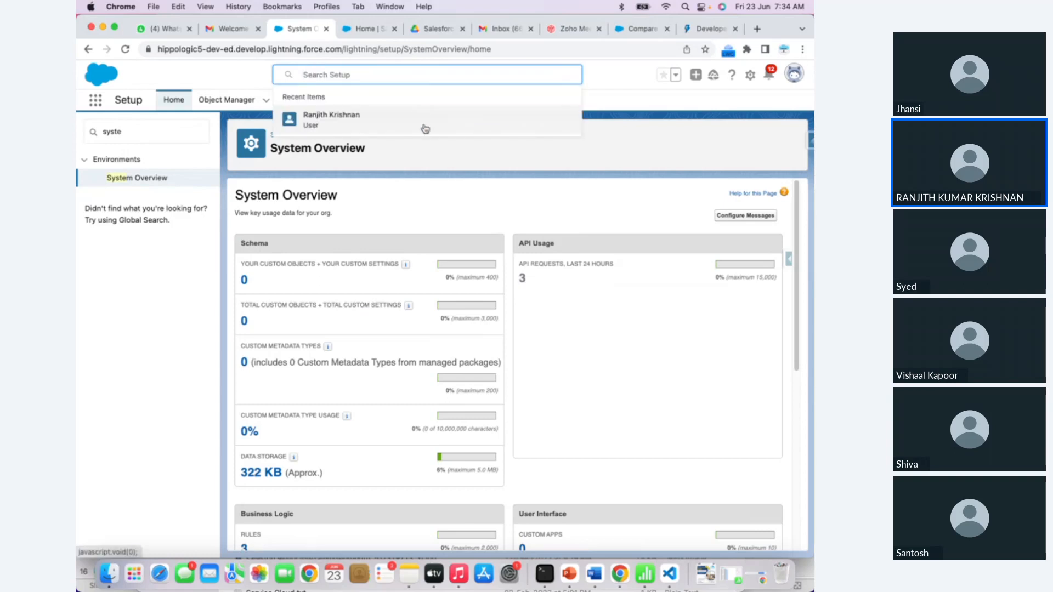
Glance at the profile menu, then open Setup Home in a new tab from the gear menu.
{"action": "left_click", "coordinate": [788, 89]}
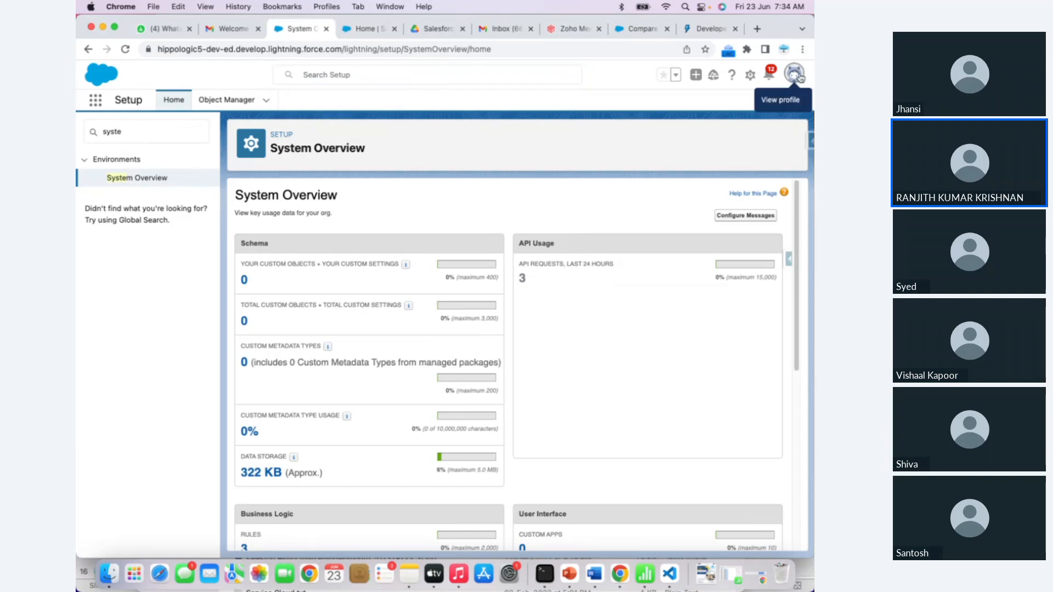
{"action": "left_click", "coordinate": [794, 73]}
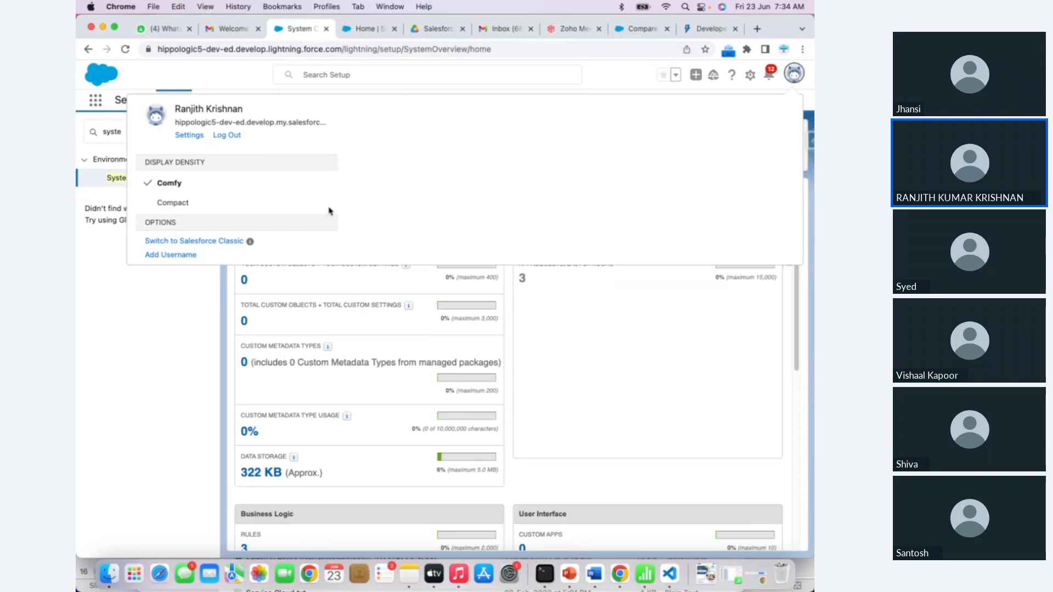
{"action": "left_click", "coordinate": [181, 374]}
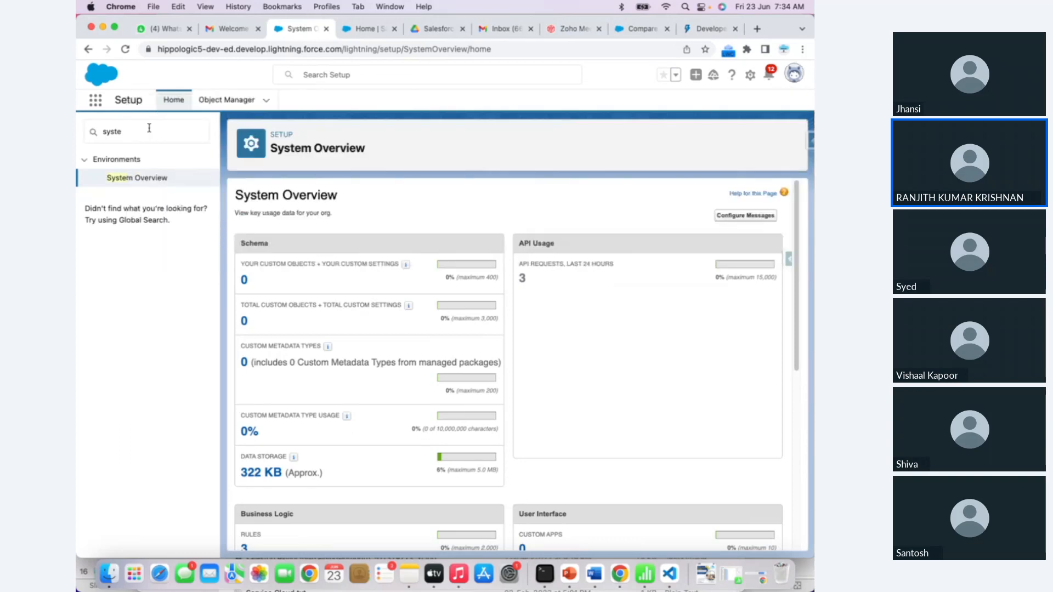
{"action": "left_click", "coordinate": [750, 77]}
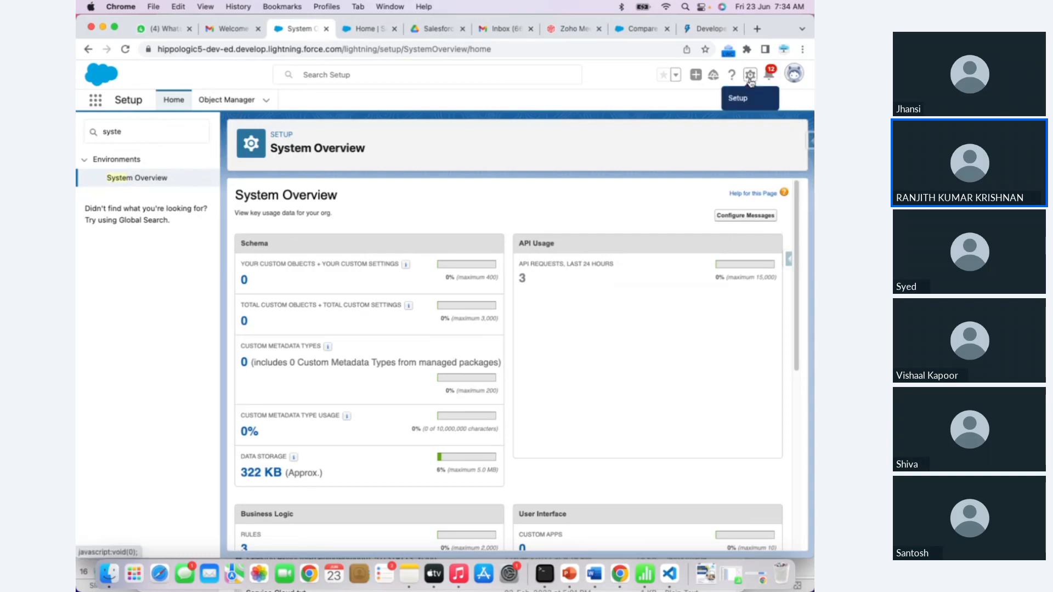
{"action": "left_click", "coordinate": [699, 110]}
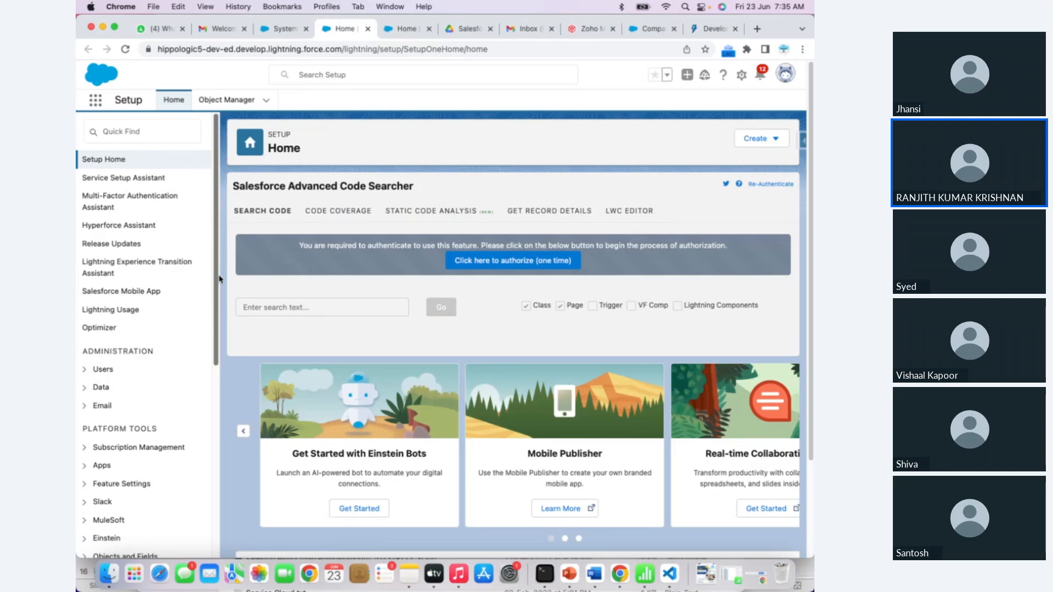
{"action": "left_click_drag", "start_coordinate": [219, 277], "coordinate": [245, 79]}
Filter Quick Find by 'apex' and open the Apex Classes page.
{"action": "left_click", "coordinate": [161, 138]}
{"action": "type", "text": "apex"}
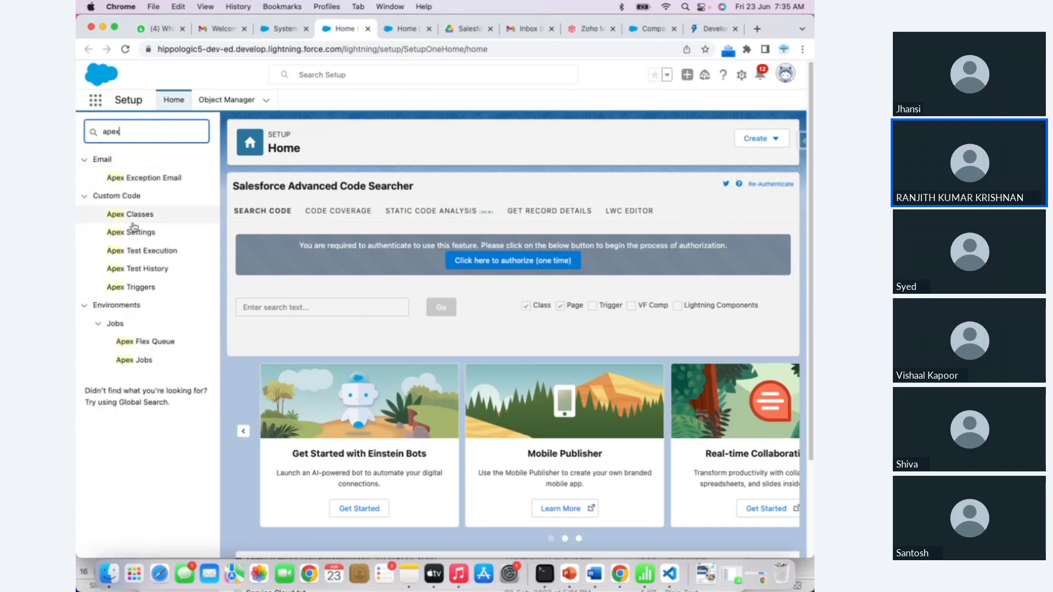
{"action": "left_click", "coordinate": [133, 220]}
{"action": "left_click", "coordinate": [133, 220]}
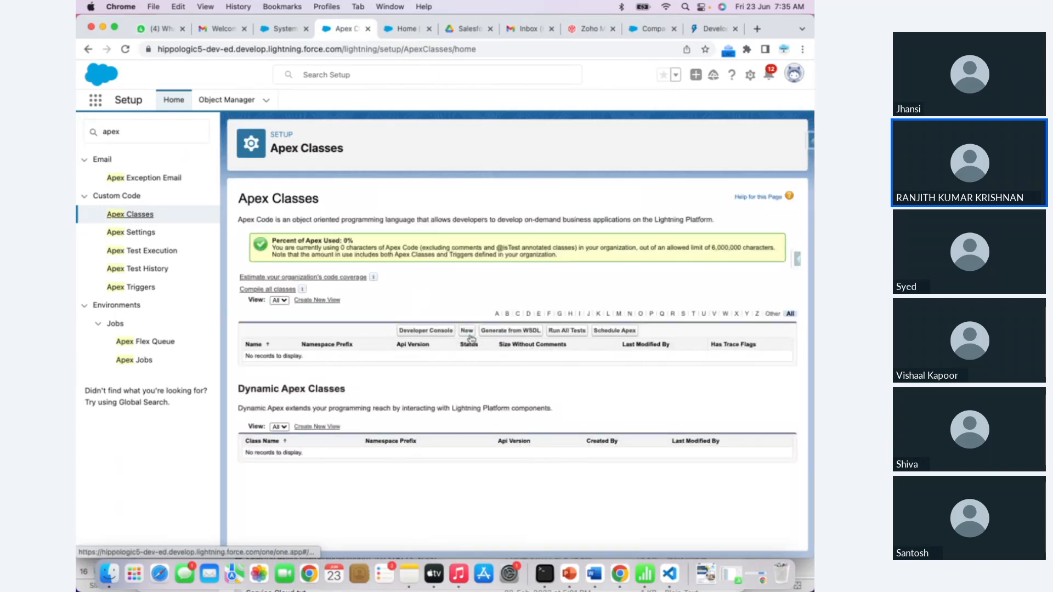
{"action": "left_click", "coordinate": [469, 335]}
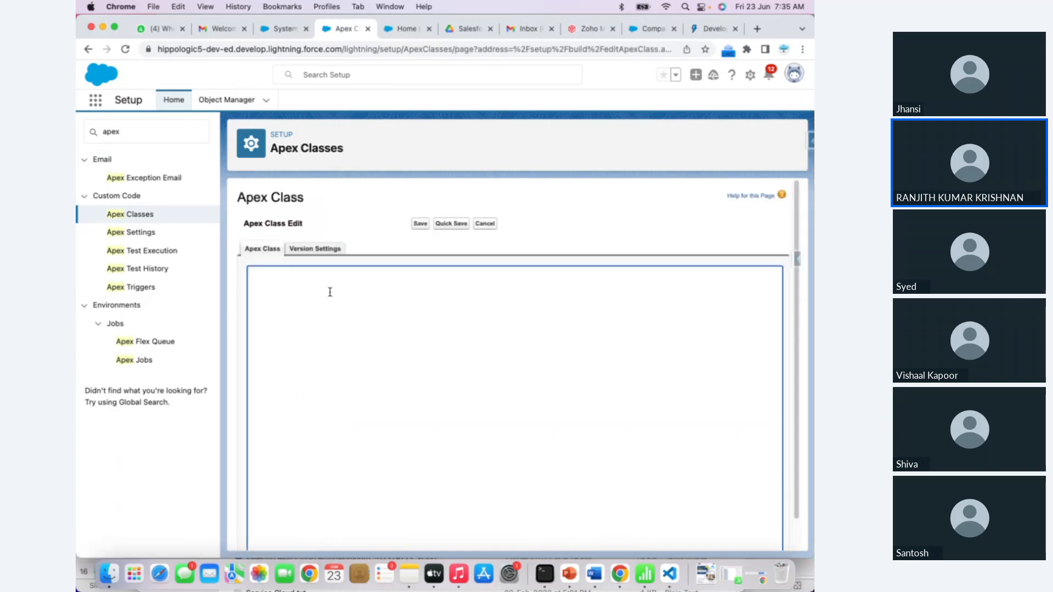
{"action": "type", "text": "public class"}
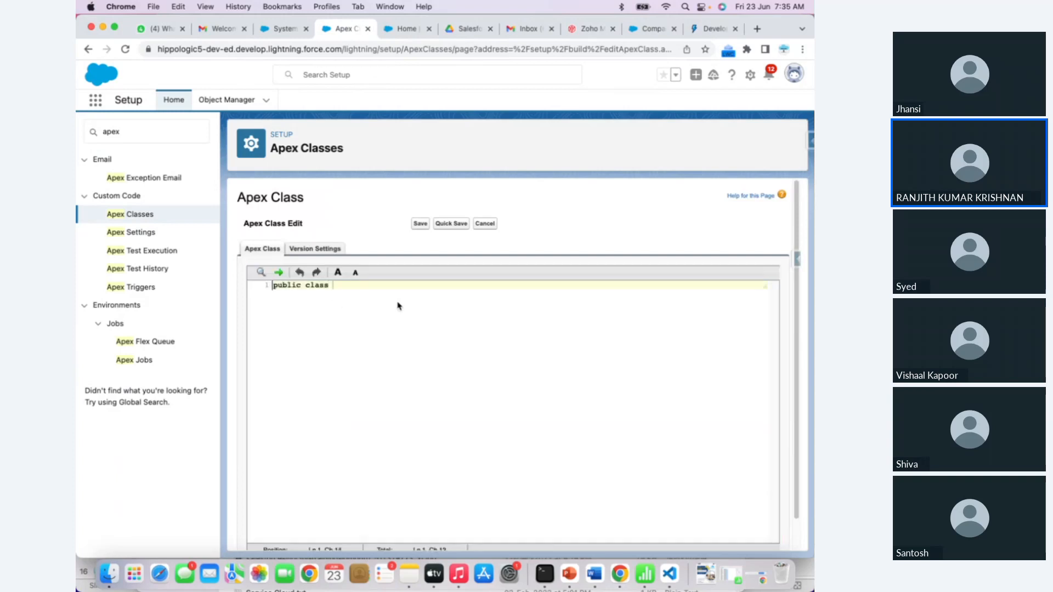
{"action": "left_click", "coordinate": [449, 225]}
{"action": "left_click_drag", "start_coordinate": [312, 251], "coordinate": [475, 258]}
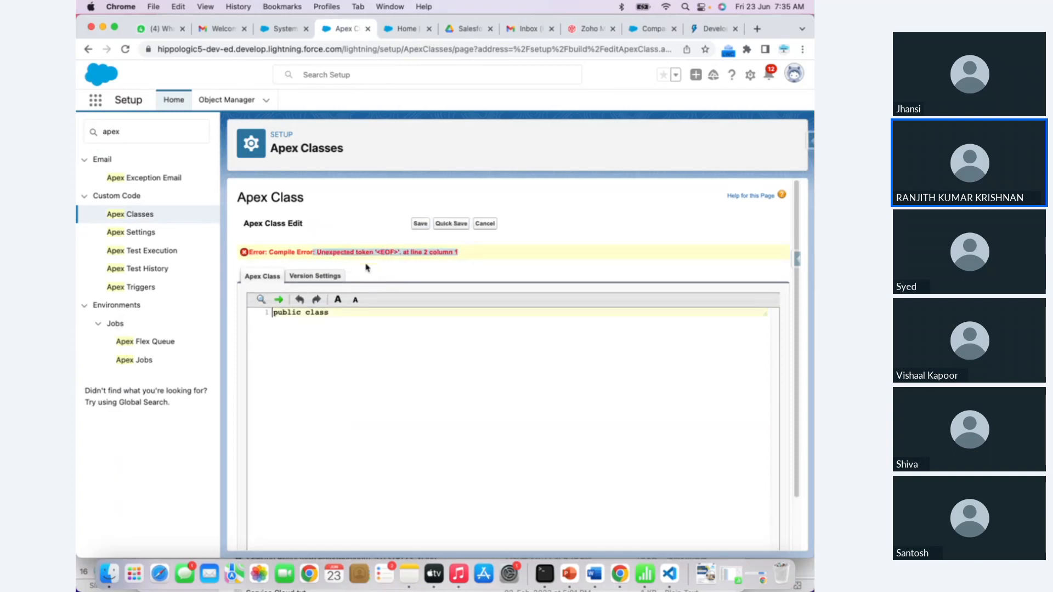
{"action": "left_click", "coordinate": [485, 223]}
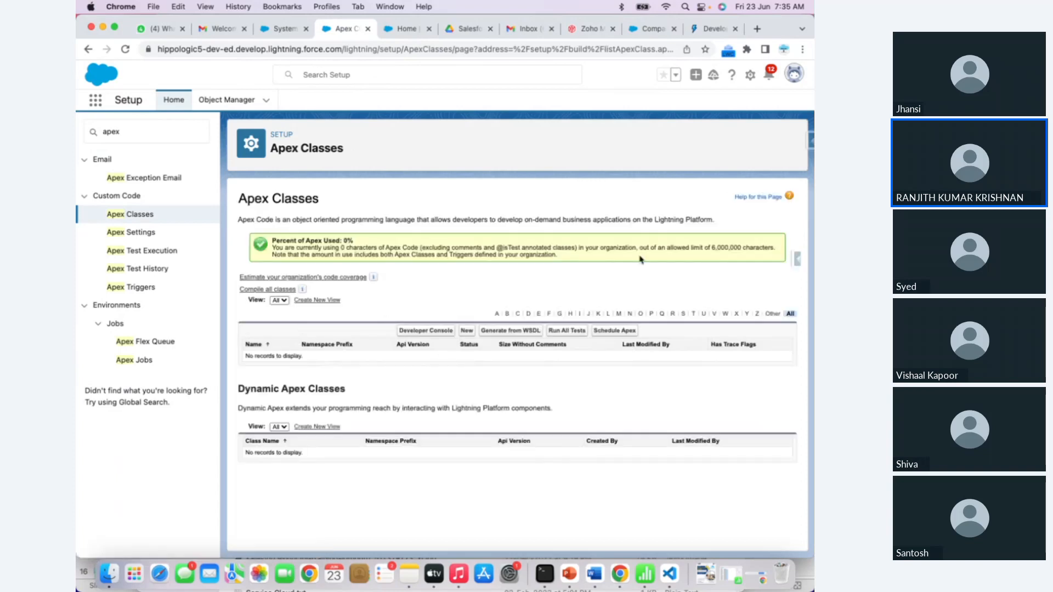
{"action": "double_click", "coordinate": [127, 137]}
Clear the Quick Find filter, browse the full Setup menu, then filter it by 'compan'.
{"action": "key", "text": "BackSpace"}
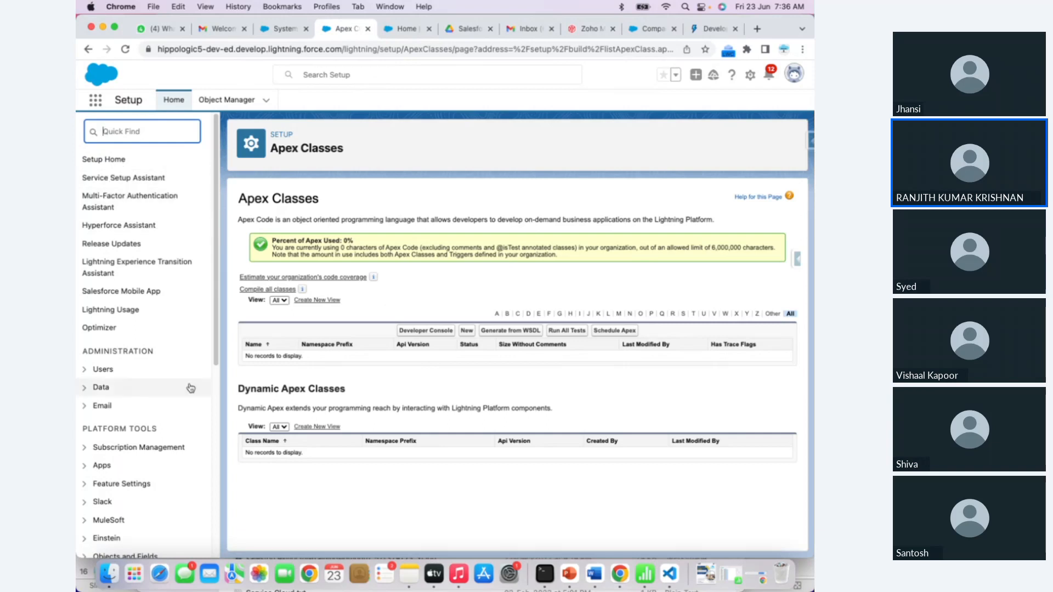
{"action": "scroll", "coordinate": [165, 329], "scroll_direction": "down", "scroll_amount": 5}
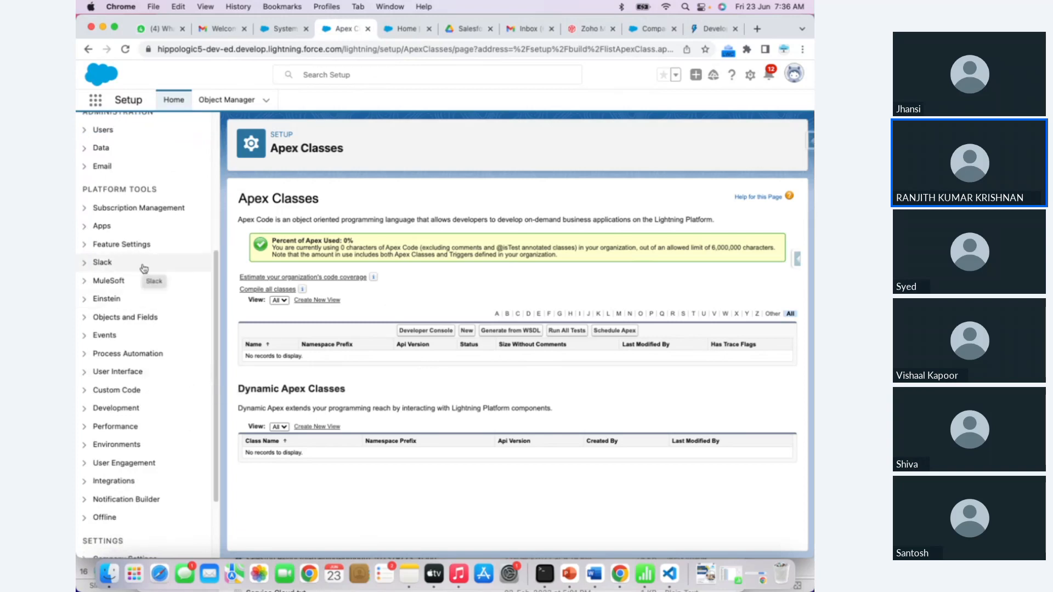
{"action": "scroll", "coordinate": [146, 270], "scroll_direction": "up", "scroll_amount": 2}
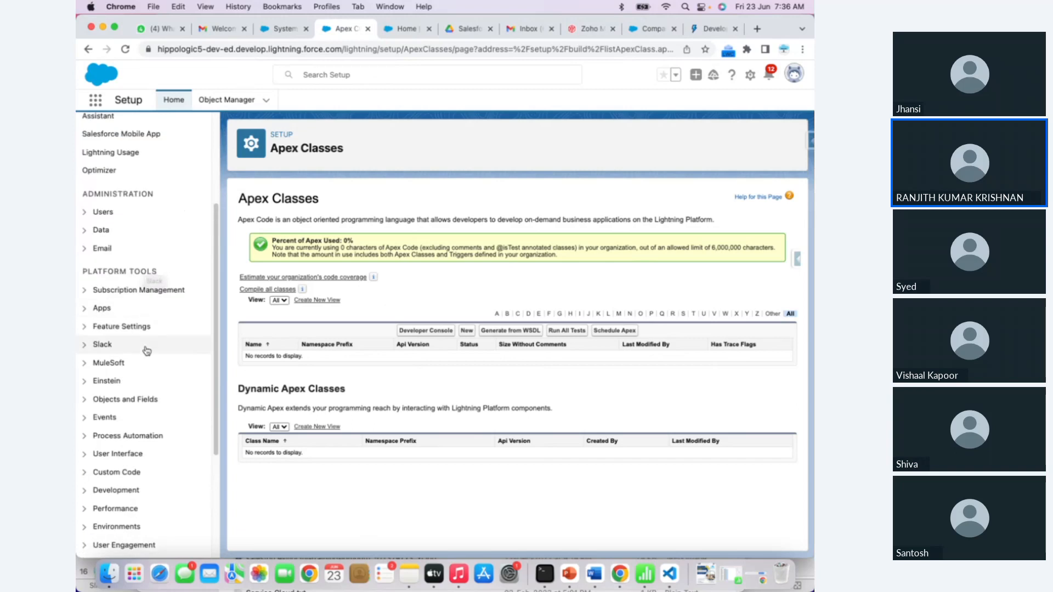
{"action": "scroll", "coordinate": [156, 159], "scroll_direction": "up", "scroll_amount": 4}
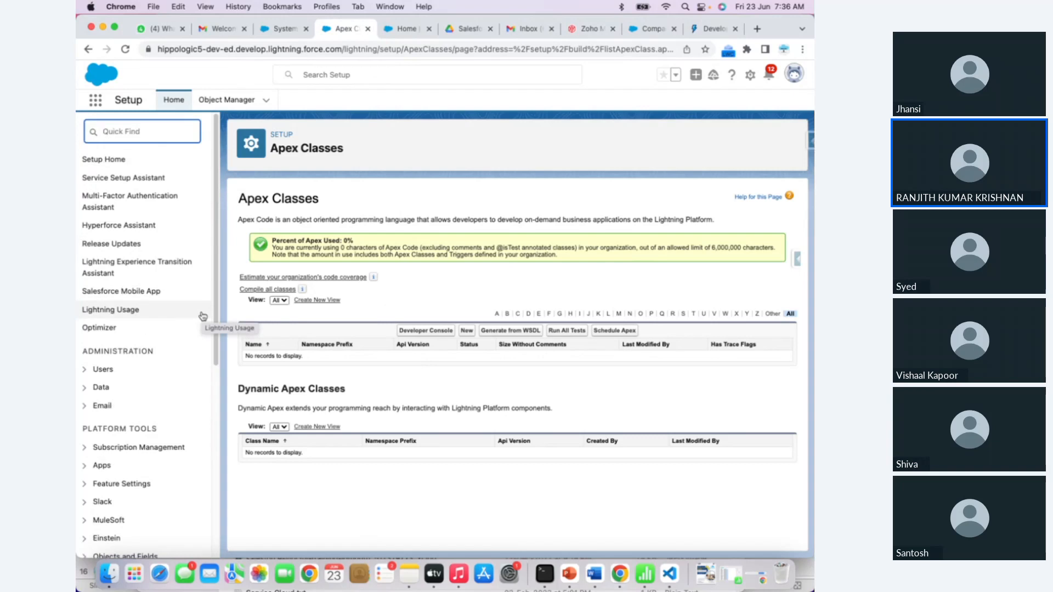
{"action": "left_click", "coordinate": [152, 130]}
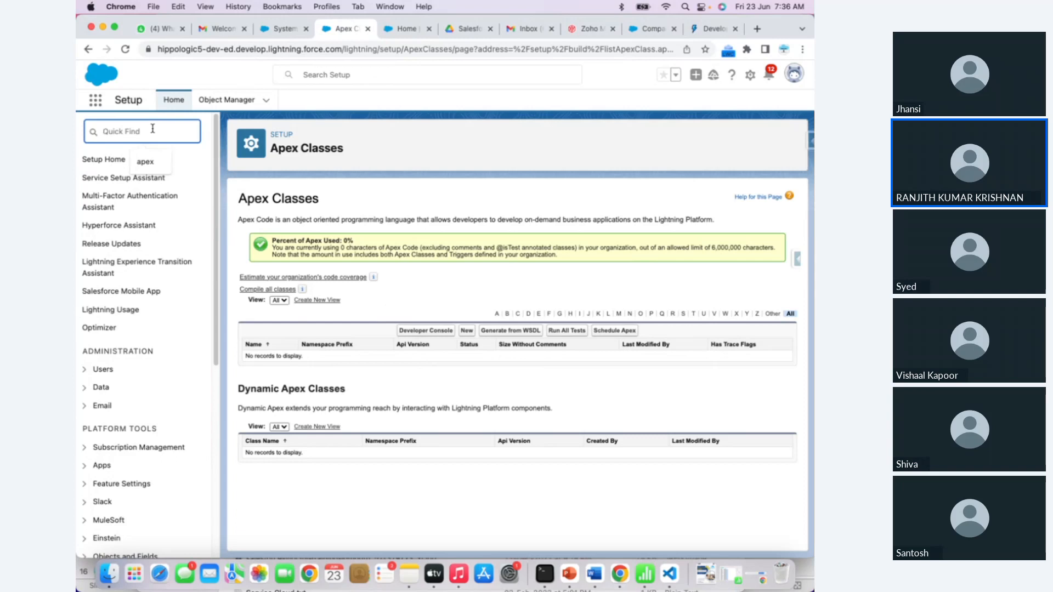
{"action": "type", "text": "compan"}
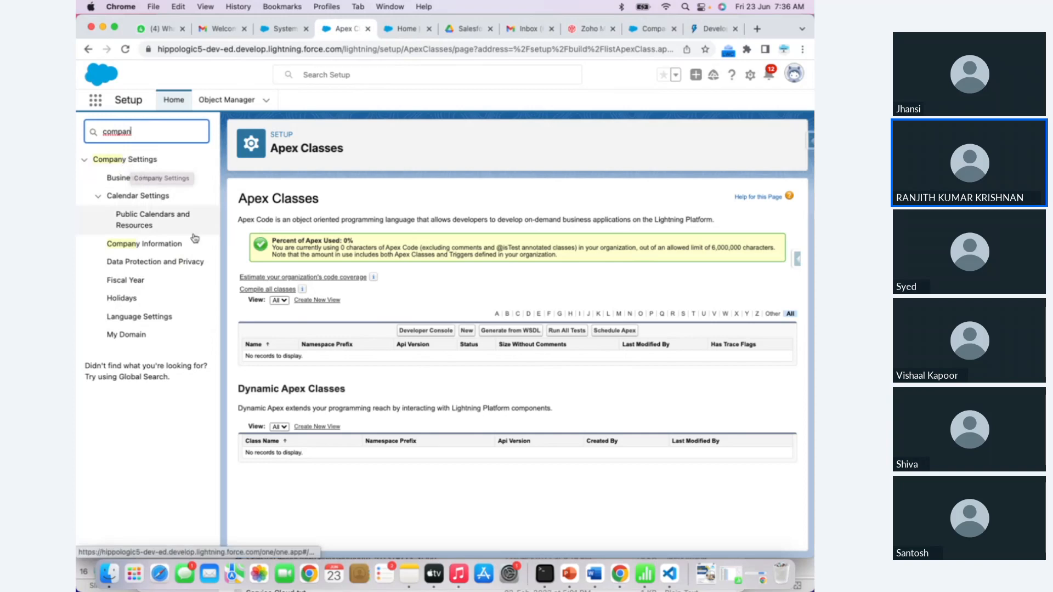
Open Company Information, then re-filter Quick Find to 'company' and reopen the page.
{"action": "left_click", "coordinate": [160, 249]}
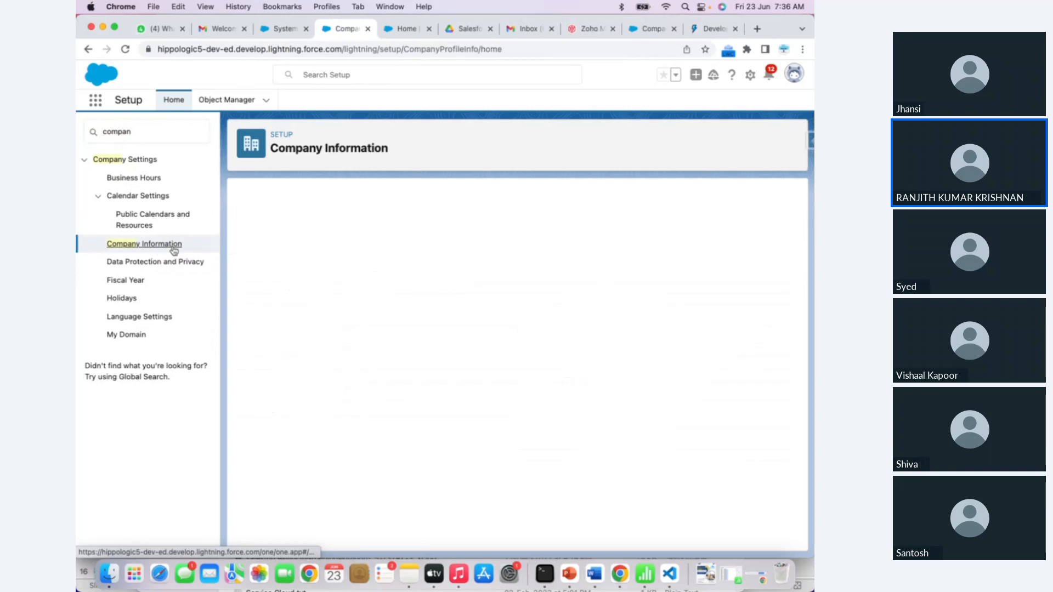
{"action": "left_click_drag", "start_coordinate": [388, 150], "coordinate": [272, 151]}
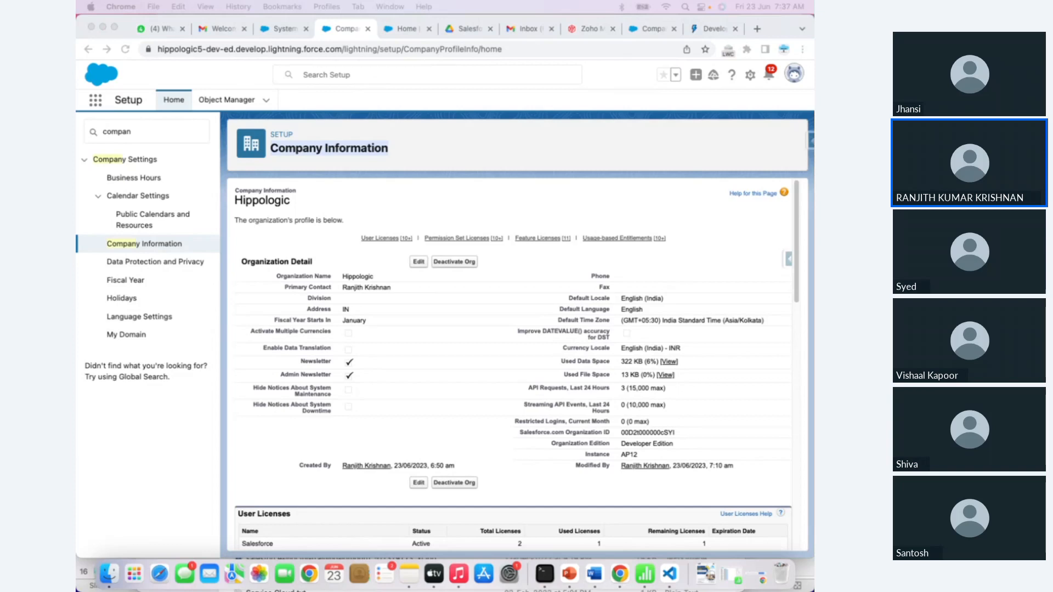
{"action": "left_click", "coordinate": [143, 133]}
{"action": "double_click", "coordinate": [143, 132]}
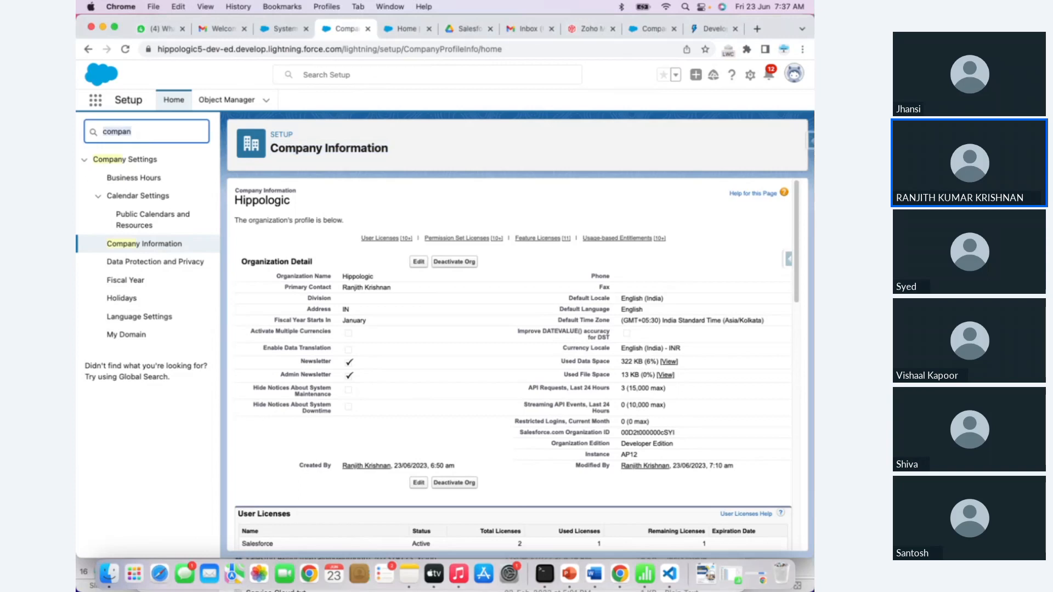
{"action": "key", "text": "BackSpace"}
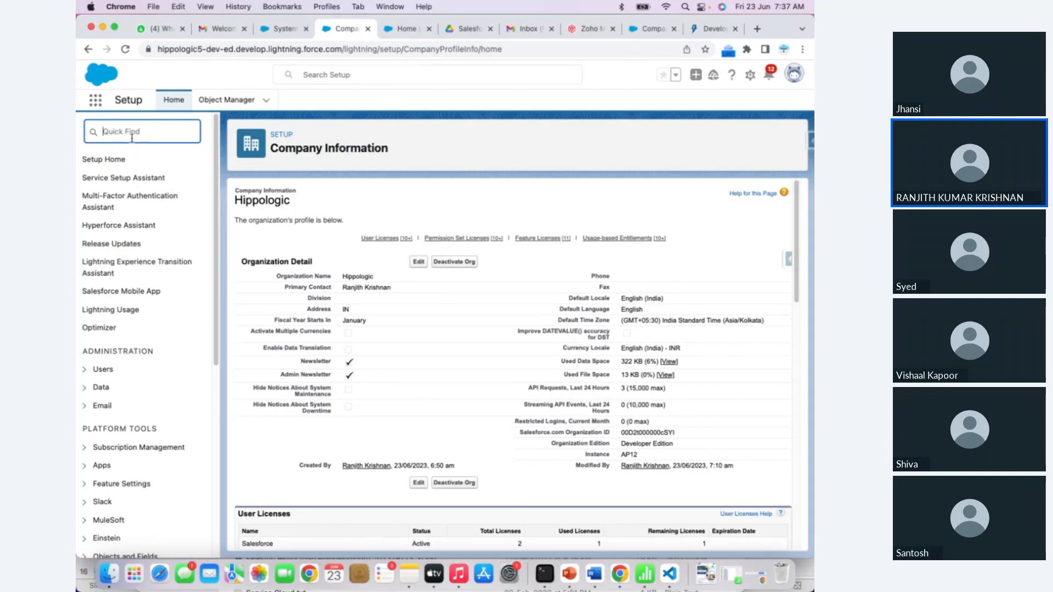
{"action": "type", "text": "company"}
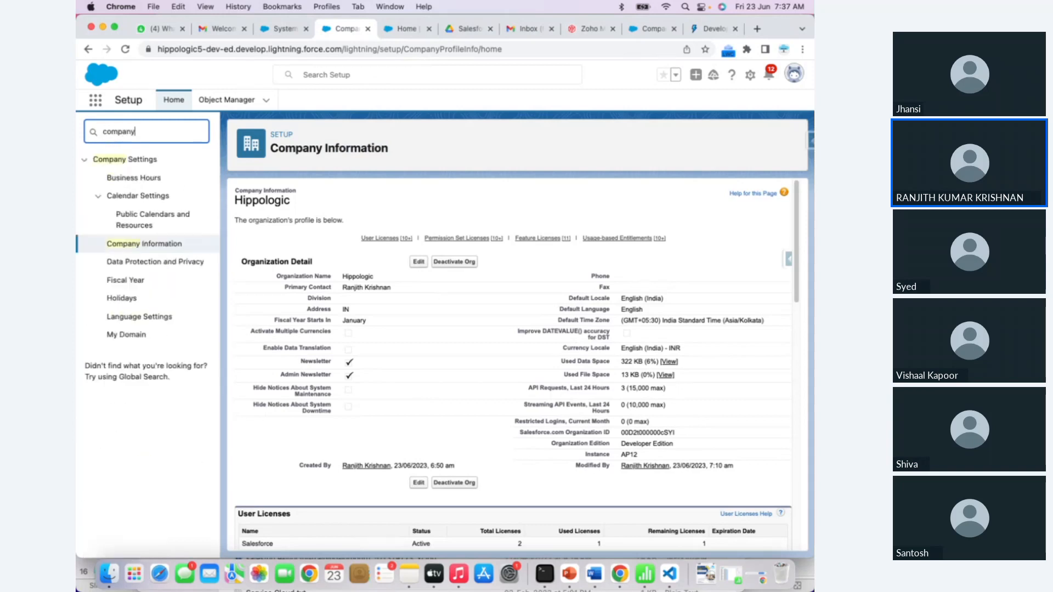
{"action": "left_click", "coordinate": [173, 251]}
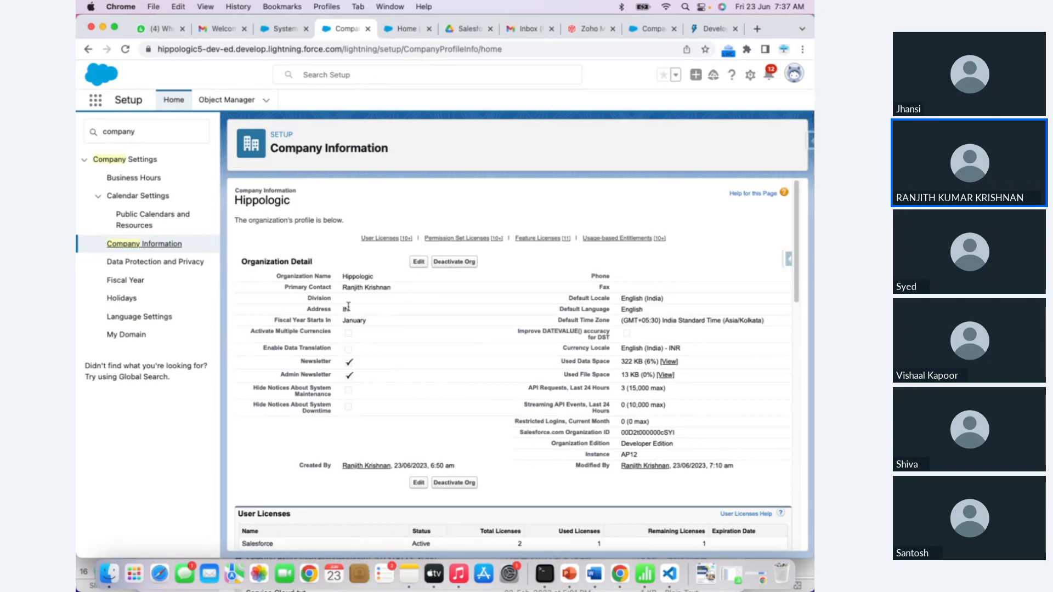
Open the profile menu, then switch to the Sales Cloud pricing page showing Unlimited at $300.
{"action": "left_click", "coordinate": [794, 76]}
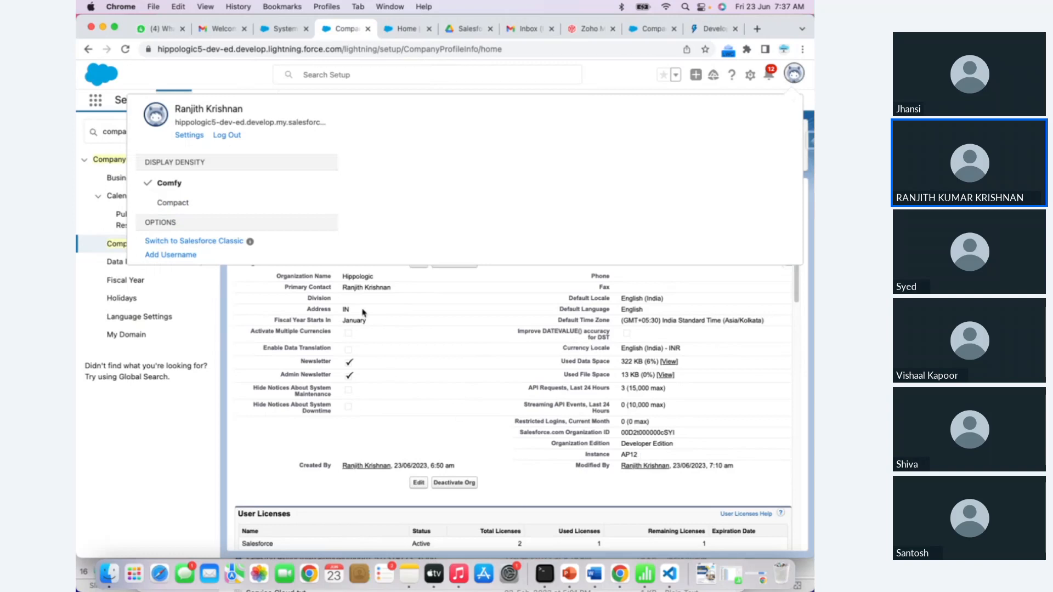
{"action": "left_click_drag", "start_coordinate": [373, 277], "coordinate": [364, 278]}
{"action": "left_click", "coordinate": [650, 29]}
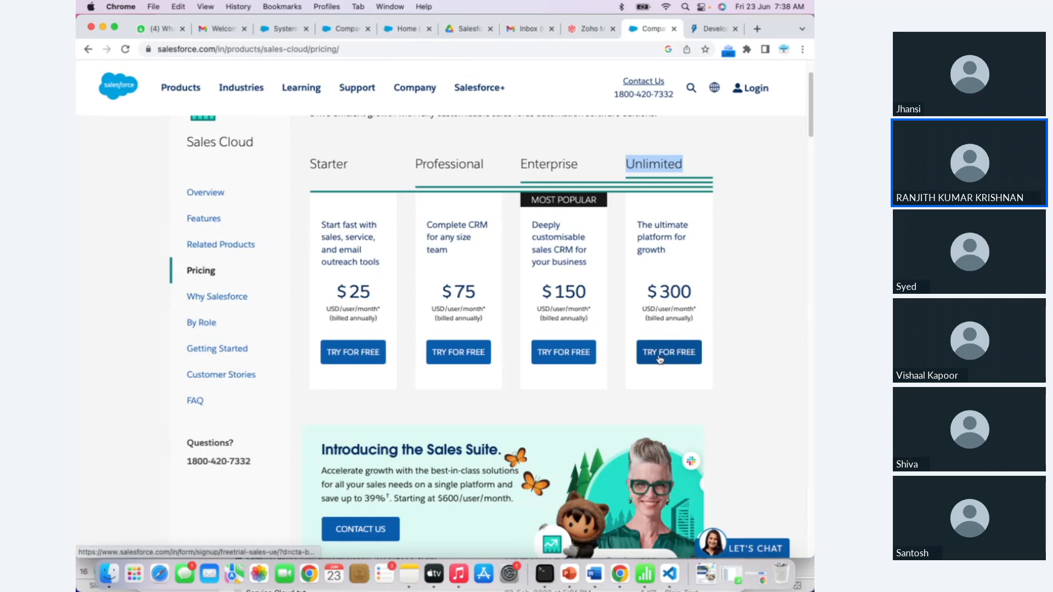
Glance at the developer signup form, then return to the Company Information setup page.
{"action": "left_click", "coordinate": [716, 30]}
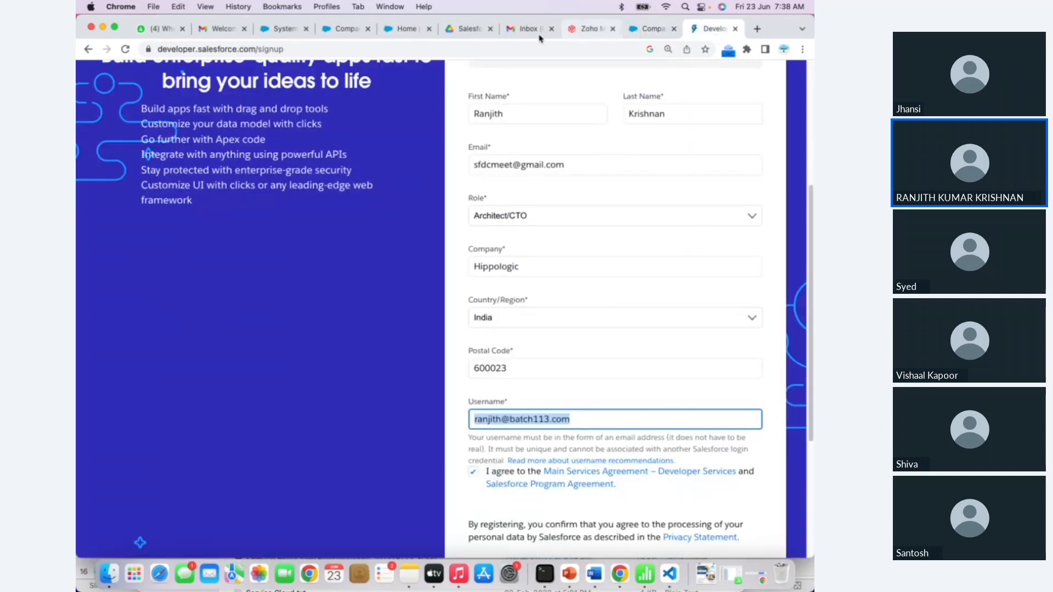
{"action": "left_click", "coordinate": [341, 30]}
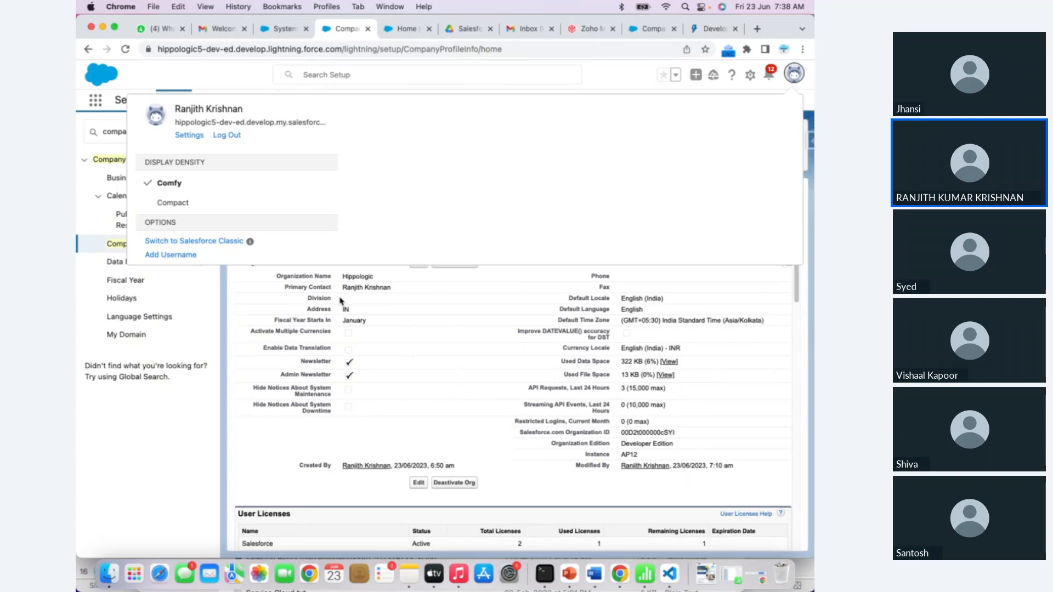
Highlight the primary contact, Default Language and Data Translation fields, then close the profile menu.
{"action": "left_click_drag", "start_coordinate": [346, 288], "coordinate": [385, 286]}
{"action": "left_click_drag", "start_coordinate": [553, 310], "coordinate": [597, 310]}
{"action": "left_click_drag", "start_coordinate": [573, 349], "coordinate": [564, 346]}
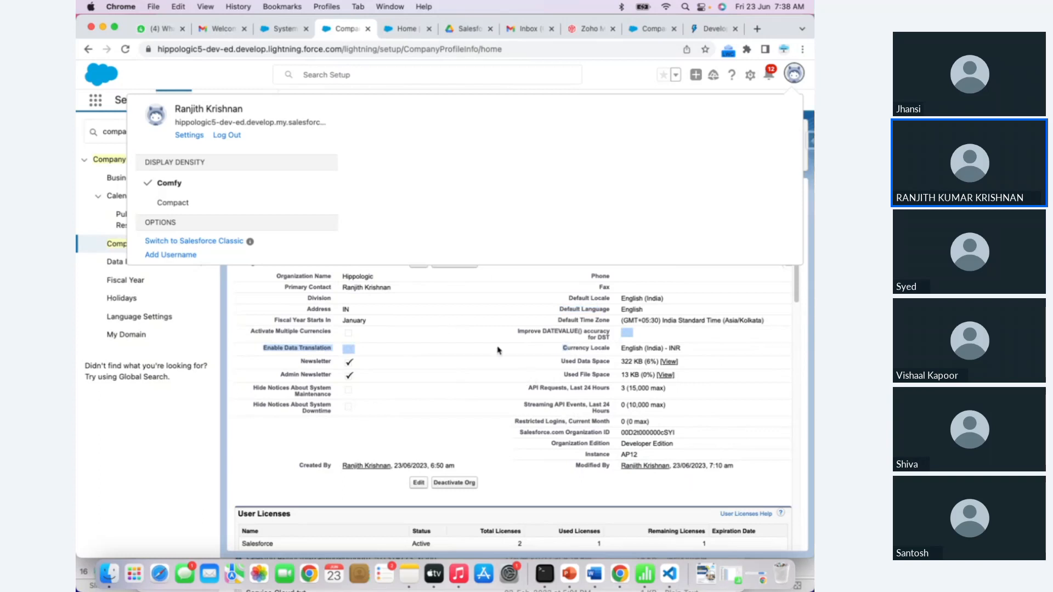
{"action": "left_click", "coordinate": [500, 351]}
{"action": "left_click", "coordinate": [795, 82]}
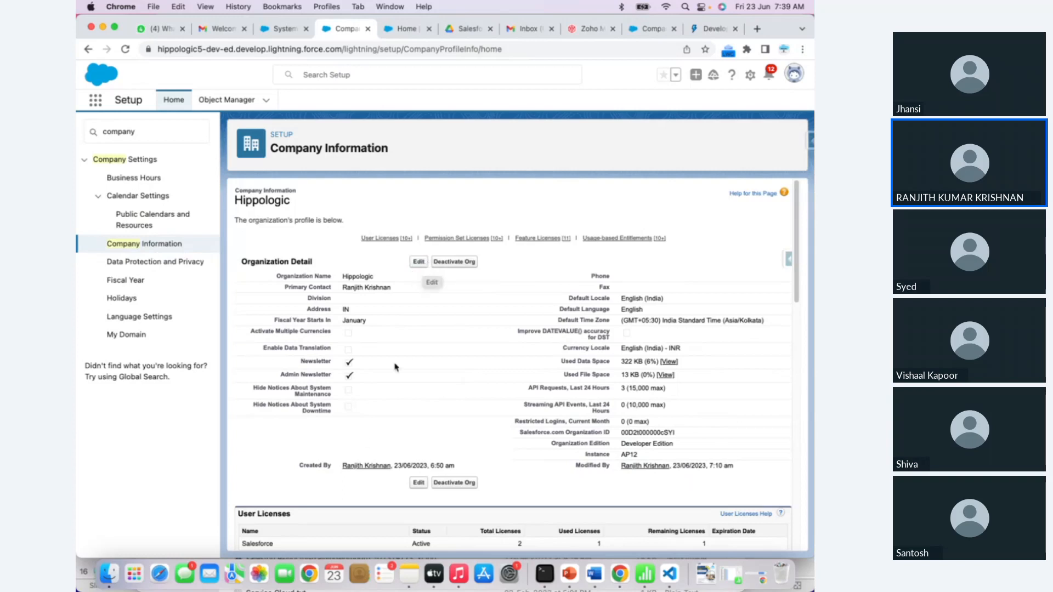
Edit the organization profile and enter the company phone number in the Phone field.
{"action": "left_click", "coordinate": [419, 263]}
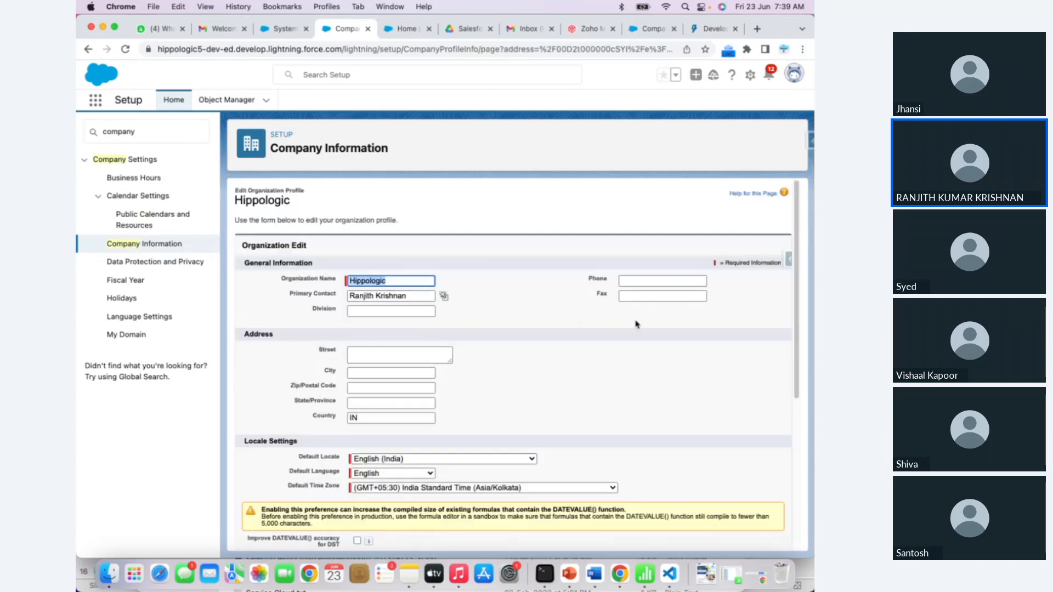
{"action": "left_click", "coordinate": [657, 282]}
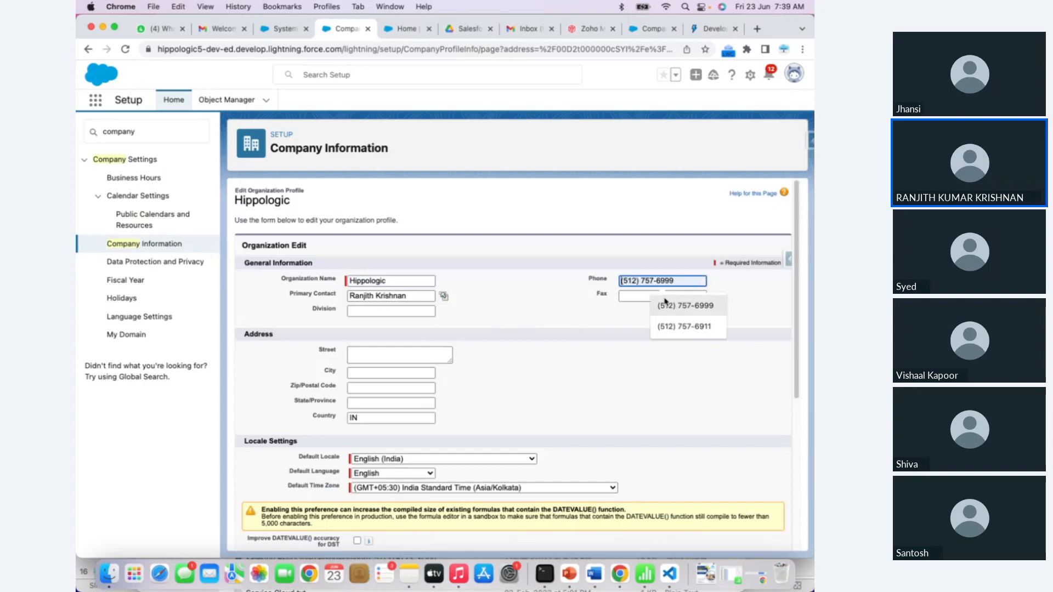
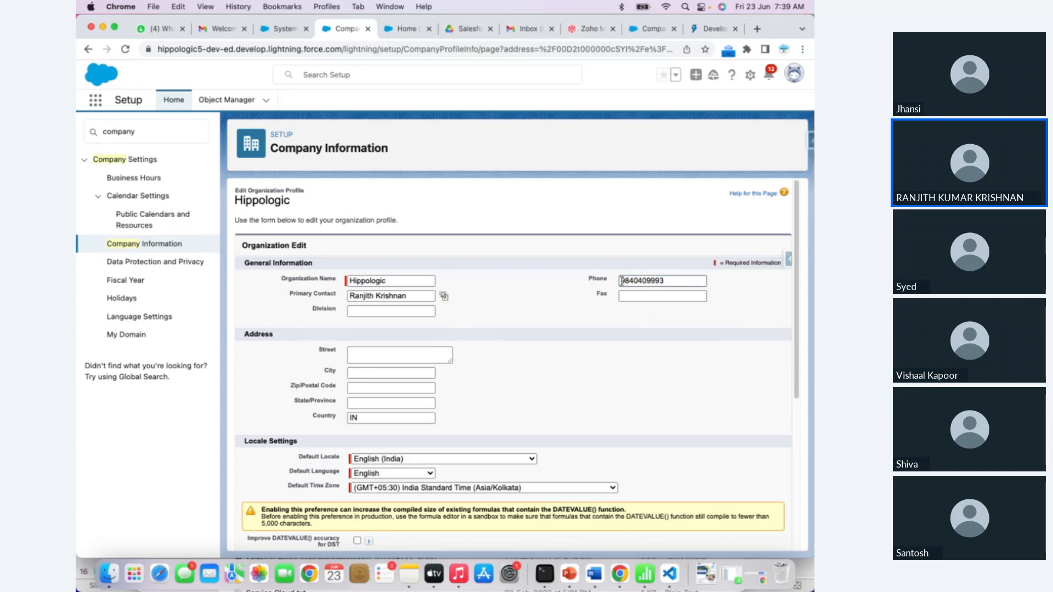
{"action": "left_click_drag", "start_coordinate": [613, 283], "coordinate": [594, 289]}
{"action": "left_click", "coordinate": [286, 280]}
Clear the Organization Name value 'Hippologic', leaving the field blank.
{"action": "mouse_move", "coordinate": [286, 281]}
{"action": "left_mouse_down"}
{"action": "mouse_move", "coordinate": [338, 286]}
{"action": "mouse_move", "coordinate": [281, 282]}
{"action": "left_mouse_up"}
{"action": "left_click", "coordinate": [340, 284]}
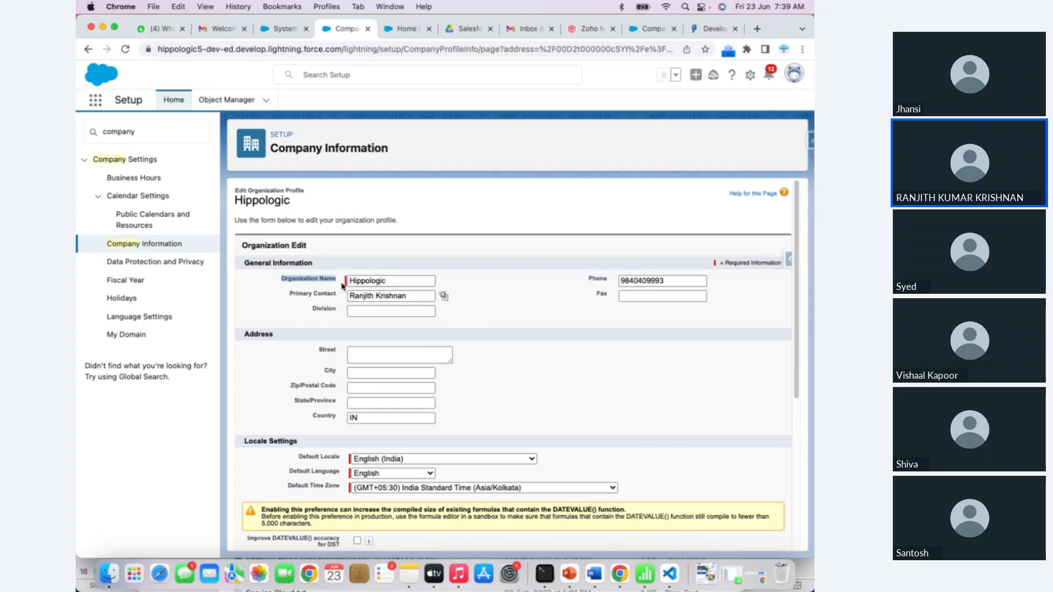
{"action": "double_click", "coordinate": [389, 281]}
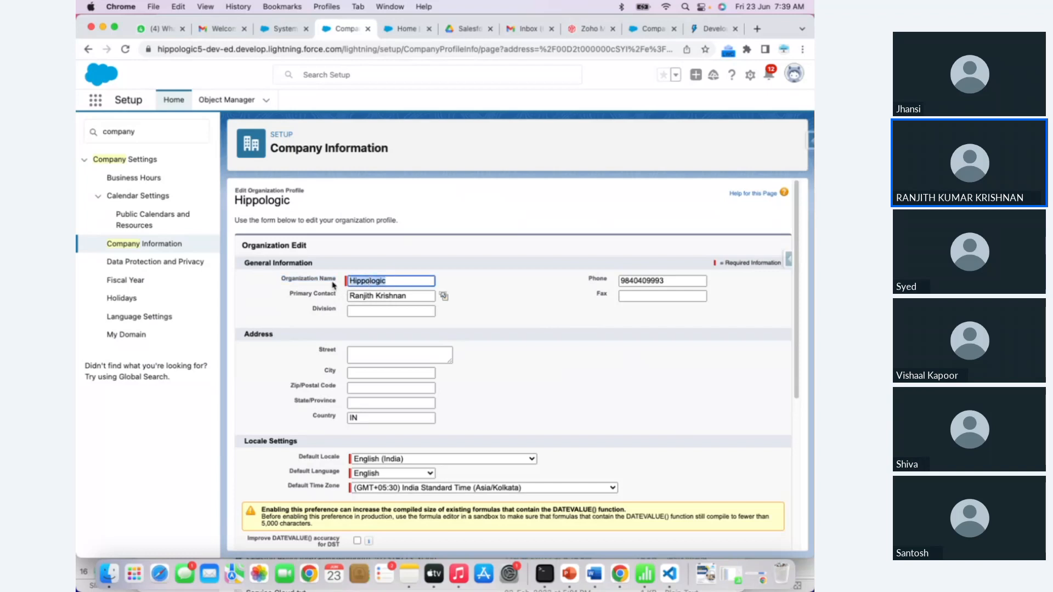
{"action": "key", "text": "BackSpace"}
Try saving the profile with a blank Organization Name, which raises the Invalid Data error.
{"action": "scroll", "coordinate": [519, 353], "scroll_direction": "down", "scroll_amount": 1}
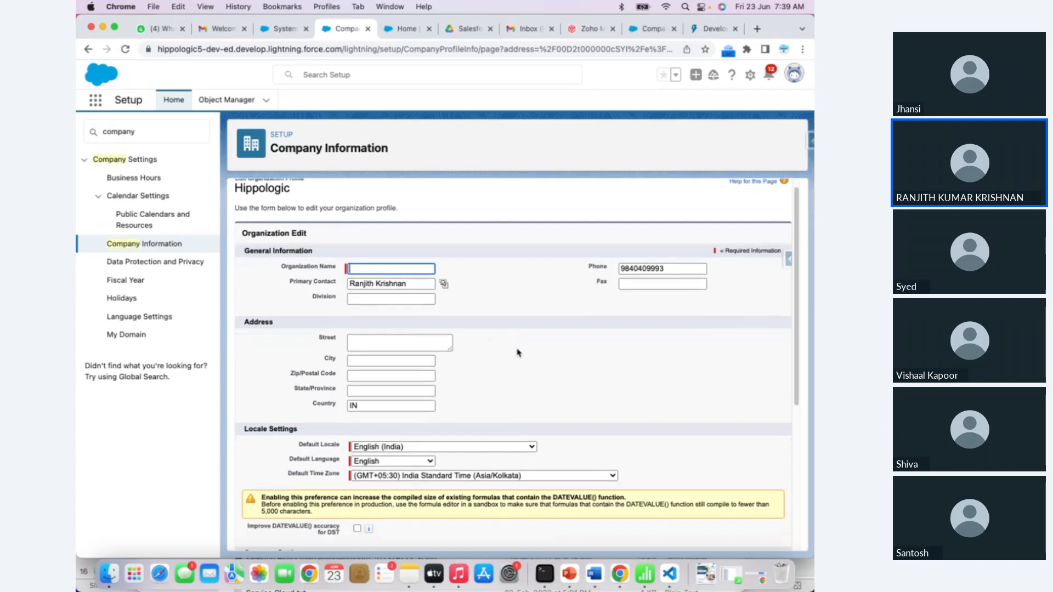
{"action": "scroll", "coordinate": [519, 362], "scroll_direction": "down", "scroll_amount": 3}
{"action": "scroll", "coordinate": [518, 365], "scroll_direction": "down", "scroll_amount": 5}
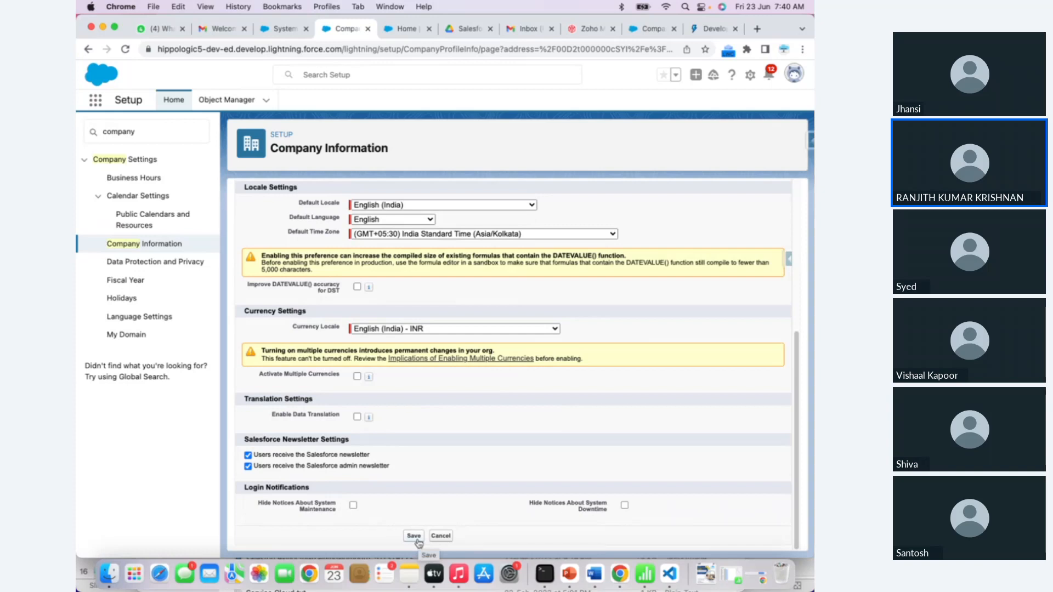
{"action": "left_click", "coordinate": [415, 537]}
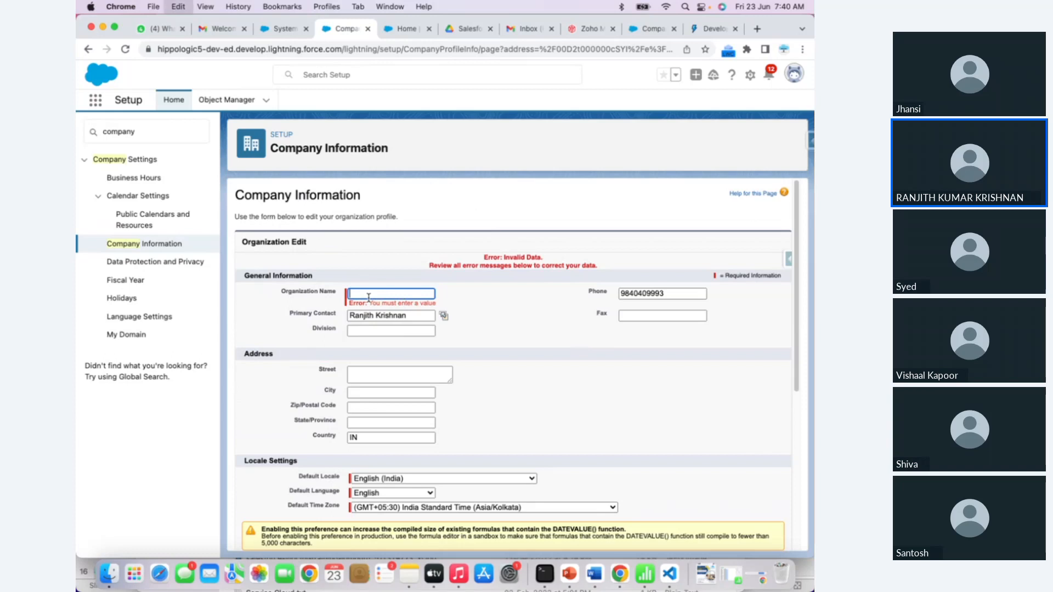
Re-enter the Organization Name as 'Hippologic Solutions', fixing the typo.
{"action": "left_click", "coordinate": [384, 294]}
{"action": "type", "text": "Hippologic"}
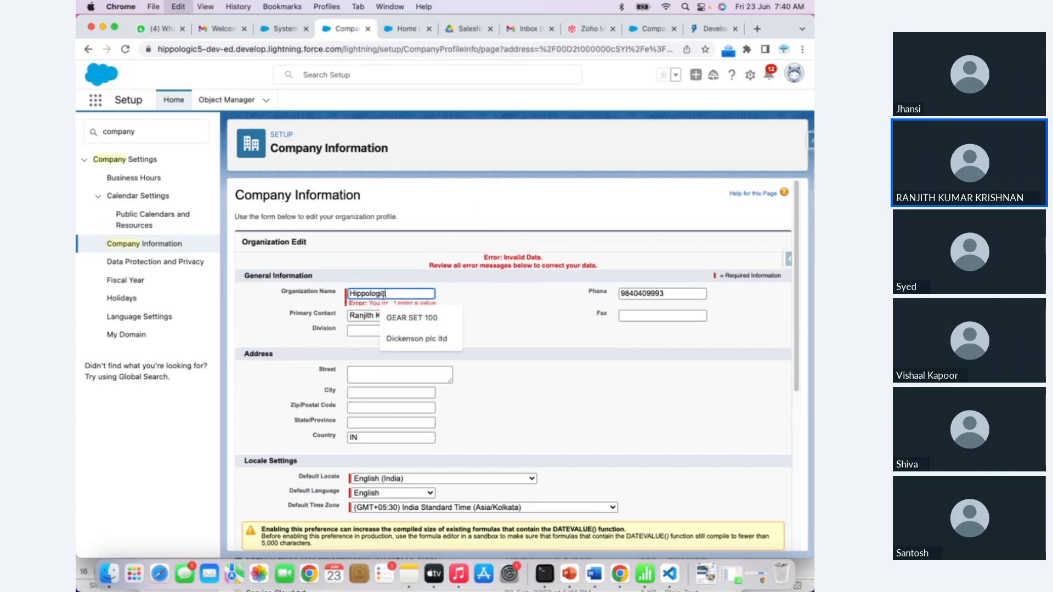
{"action": "type", "text": " Solutuiob"}
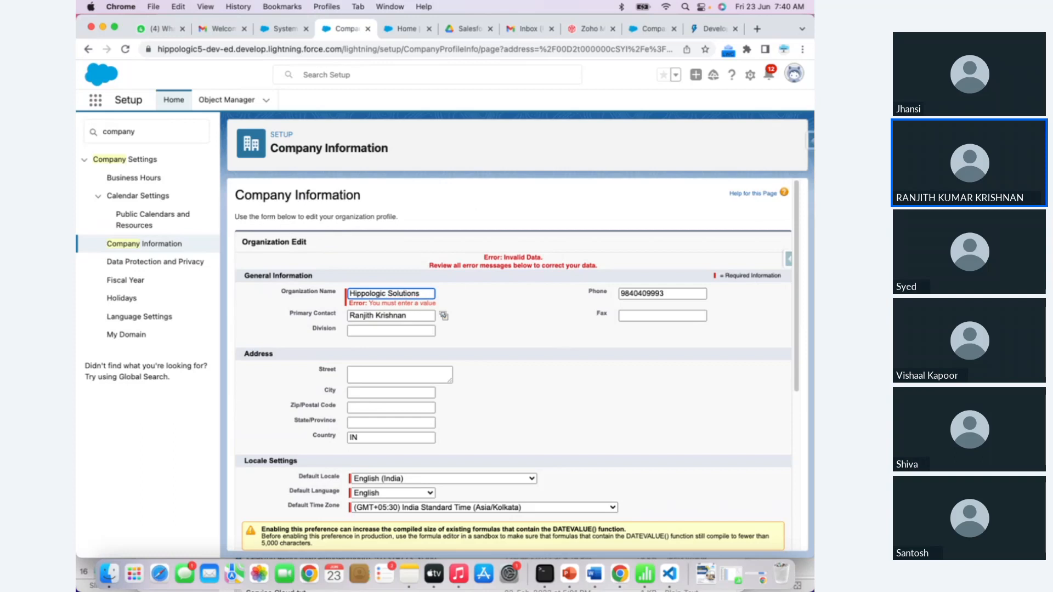
{"action": "key", "text": "BackSpace"}
{"action": "left_click", "coordinate": [561, 389]}
Fill in the company's street, city, postal code and state in the address fields.
{"action": "scroll", "coordinate": [561, 390], "scroll_direction": "down", "scroll_amount": 5}
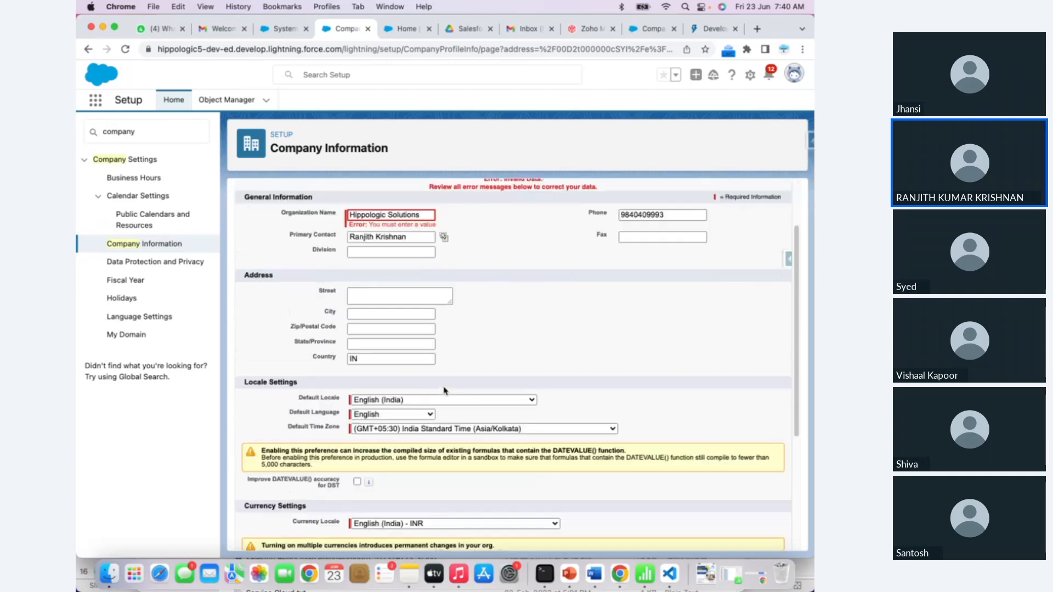
{"action": "scroll", "coordinate": [449, 292], "scroll_direction": "up", "scroll_amount": 1}
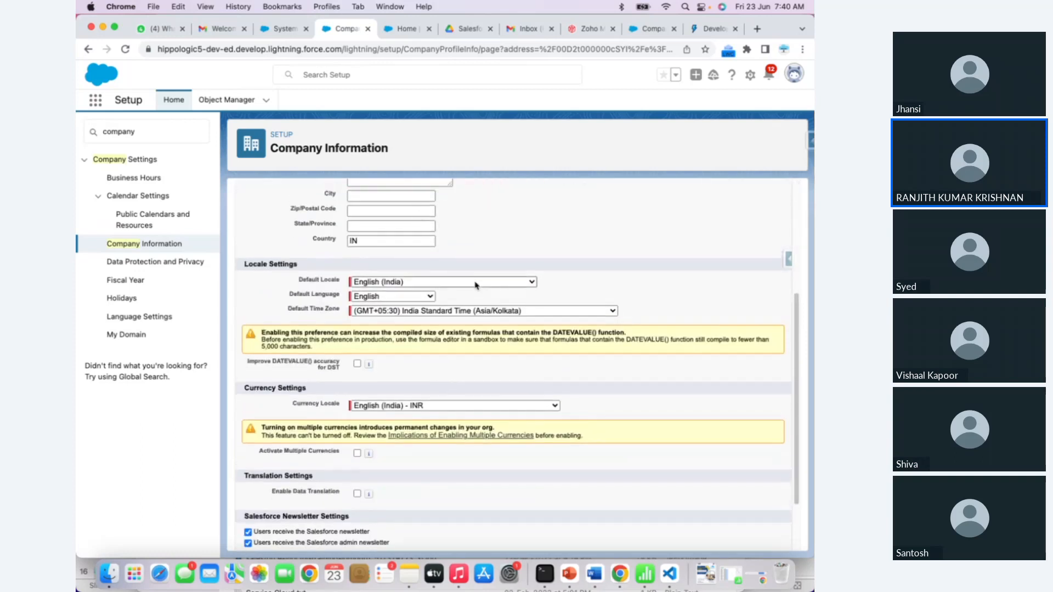
{"action": "scroll", "coordinate": [433, 277], "scroll_direction": "up", "scroll_amount": 4}
{"action": "left_click", "coordinate": [406, 283]}
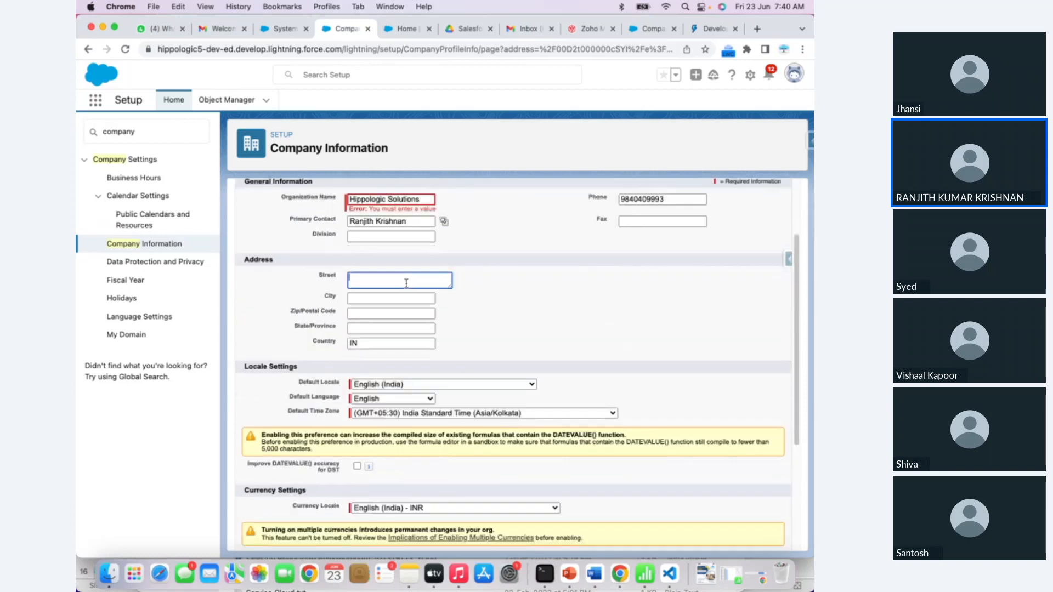
{"action": "key", "text": "Tab"}
{"action": "type", "text": "Chennai"}
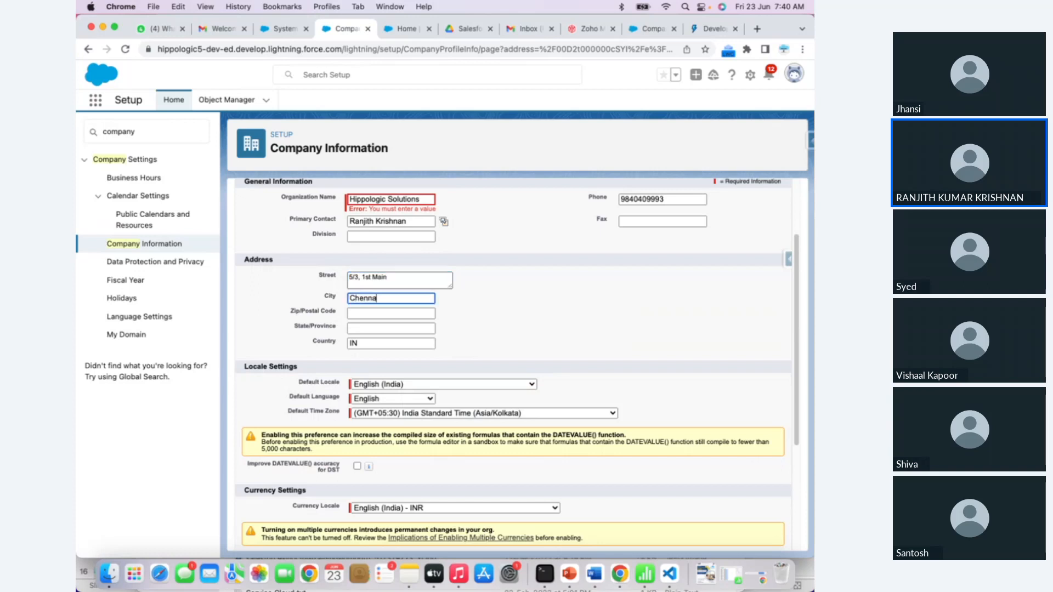
{"action": "key", "text": "Tab"}
{"action": "type", "text": "60002"}
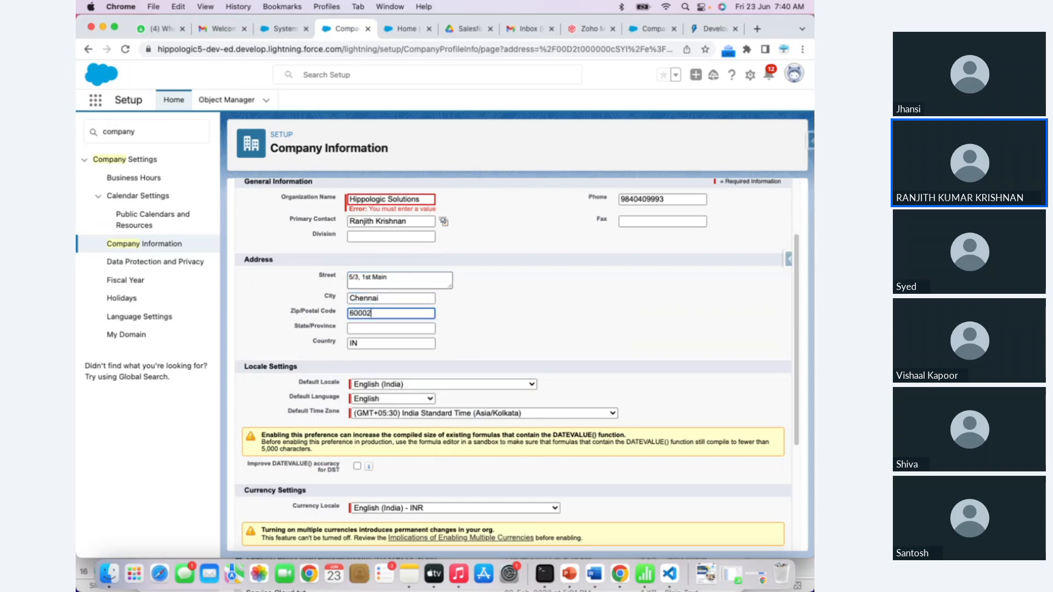
{"action": "key", "text": "Tab"}
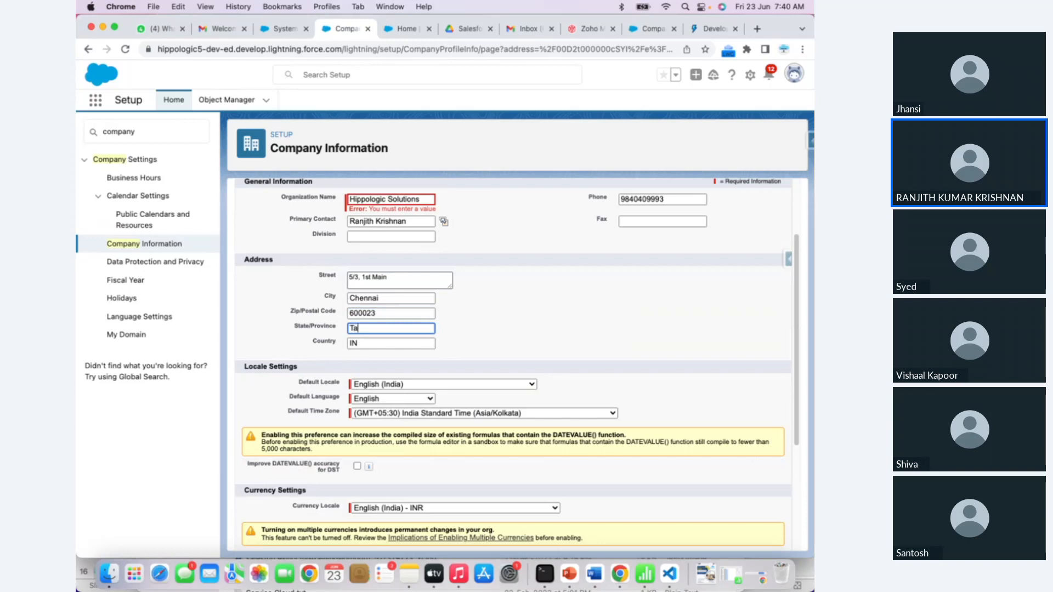
{"action": "type", "text": "Tamil Nadu"}
{"action": "scroll", "coordinate": [489, 302], "scroll_direction": "down", "scroll_amount": 3}
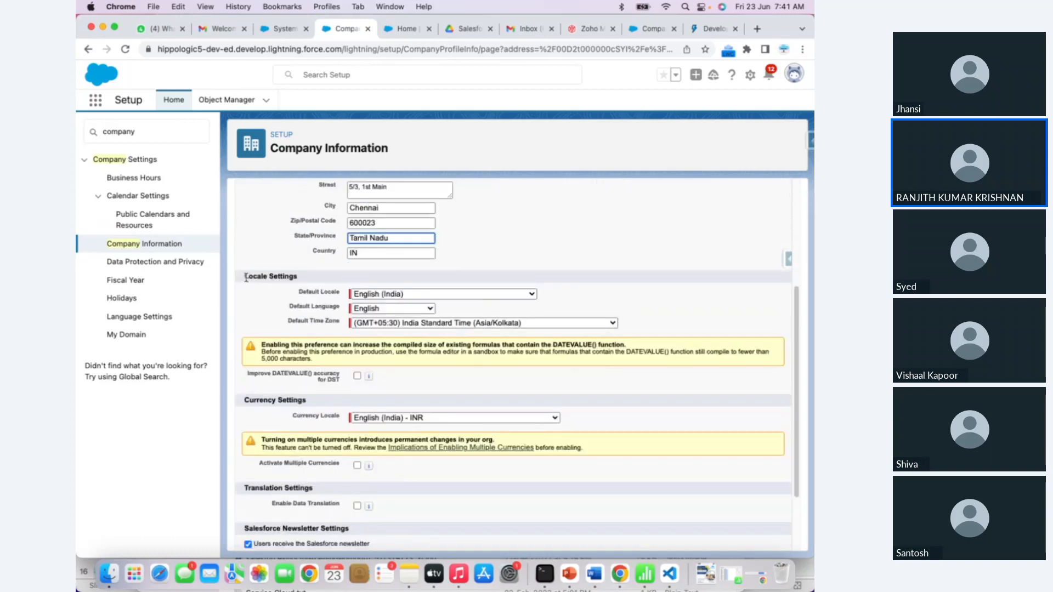
{"action": "left_click_drag", "start_coordinate": [245, 275], "coordinate": [295, 275]}
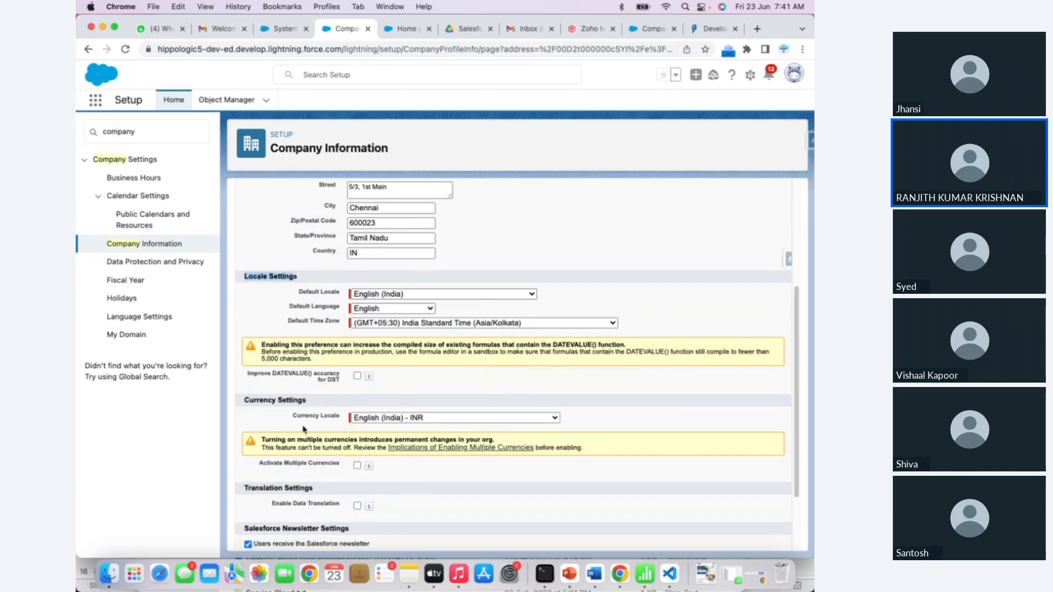
Save the edited company profile with the completed address.
{"action": "scroll", "coordinate": [263, 406], "scroll_direction": "down", "scroll_amount": 5}
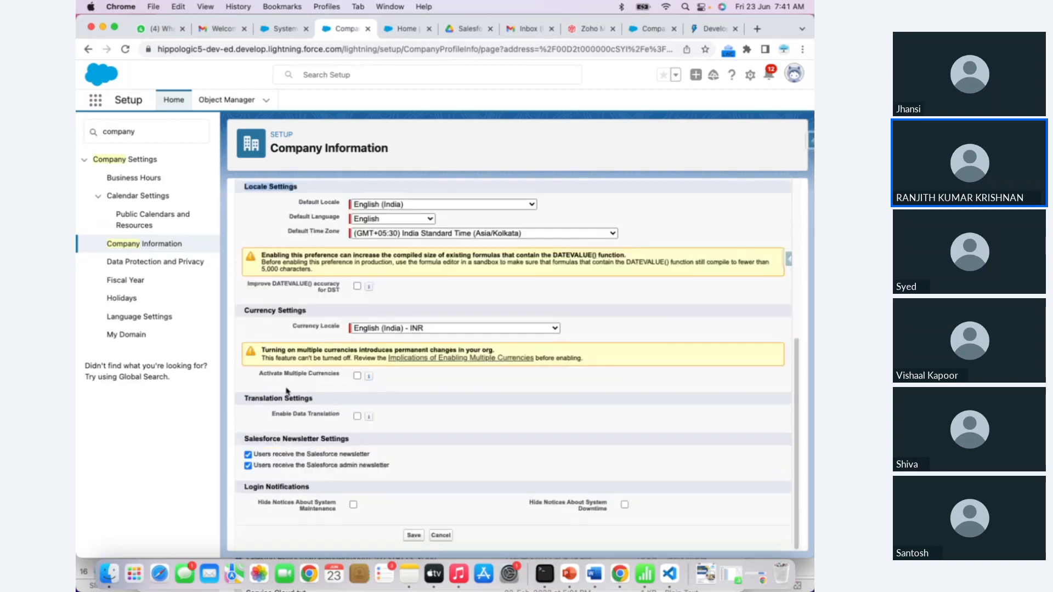
{"action": "left_click_drag", "start_coordinate": [259, 373], "coordinate": [341, 374]}
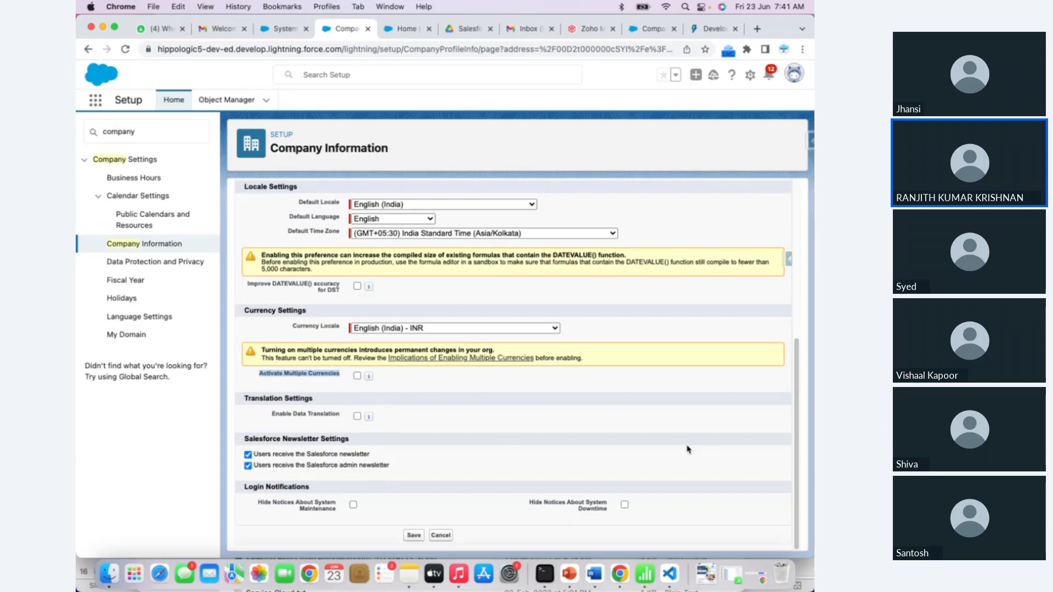
{"action": "scroll", "coordinate": [612, 417], "scroll_direction": "up", "scroll_amount": 5}
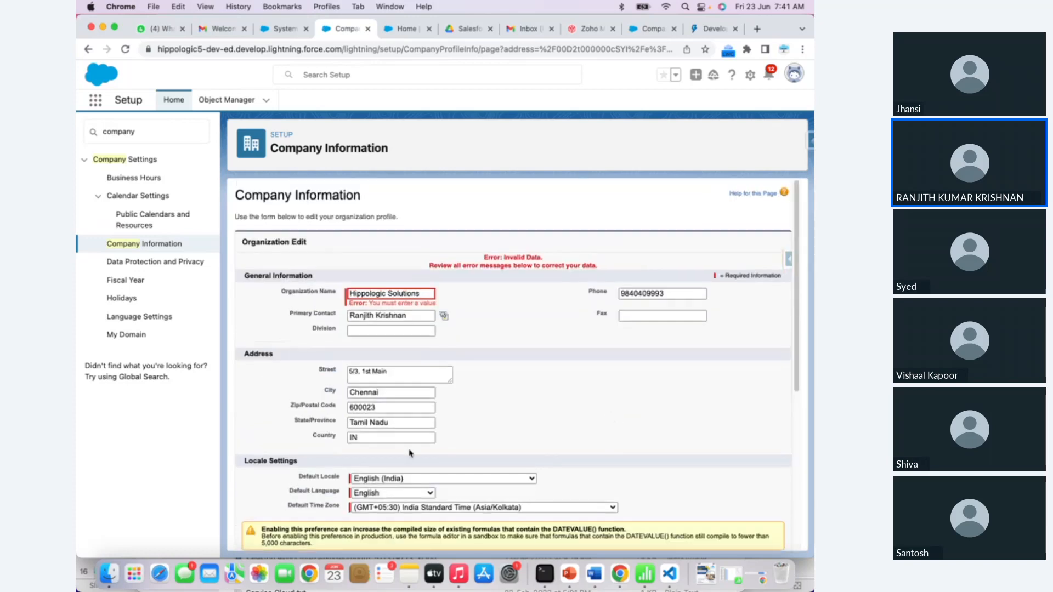
{"action": "scroll", "coordinate": [458, 411], "scroll_direction": "down", "scroll_amount": 5}
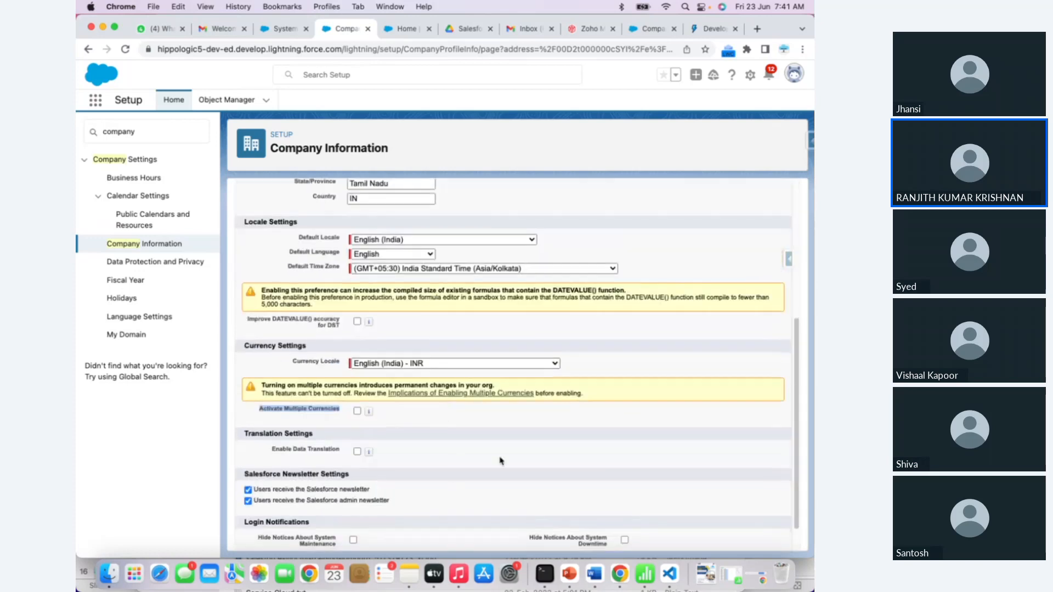
{"action": "scroll", "coordinate": [500, 461], "scroll_direction": "down", "scroll_amount": 1}
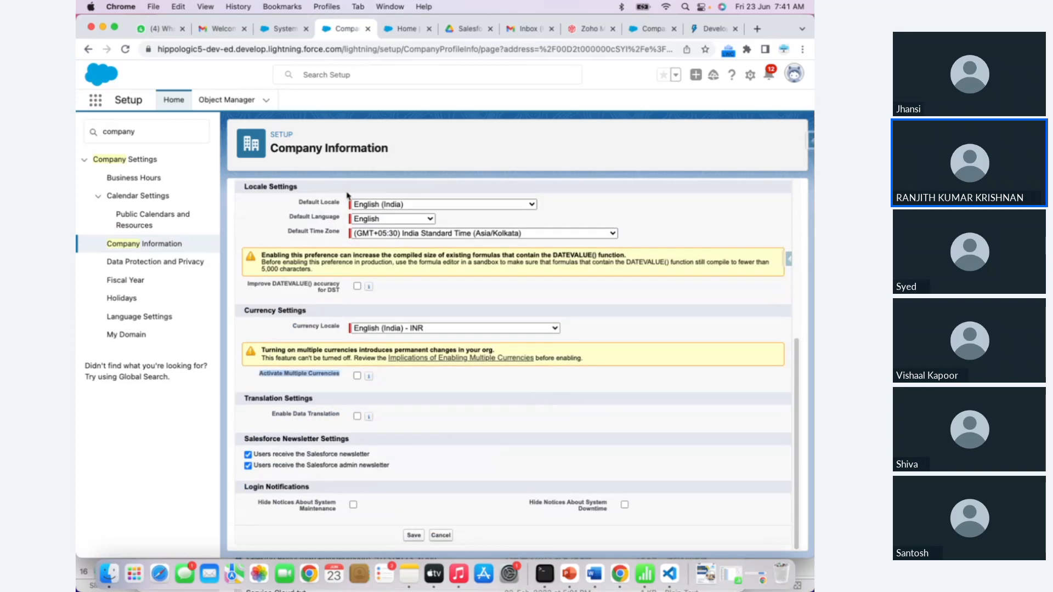
{"action": "left_click", "coordinate": [415, 537]}
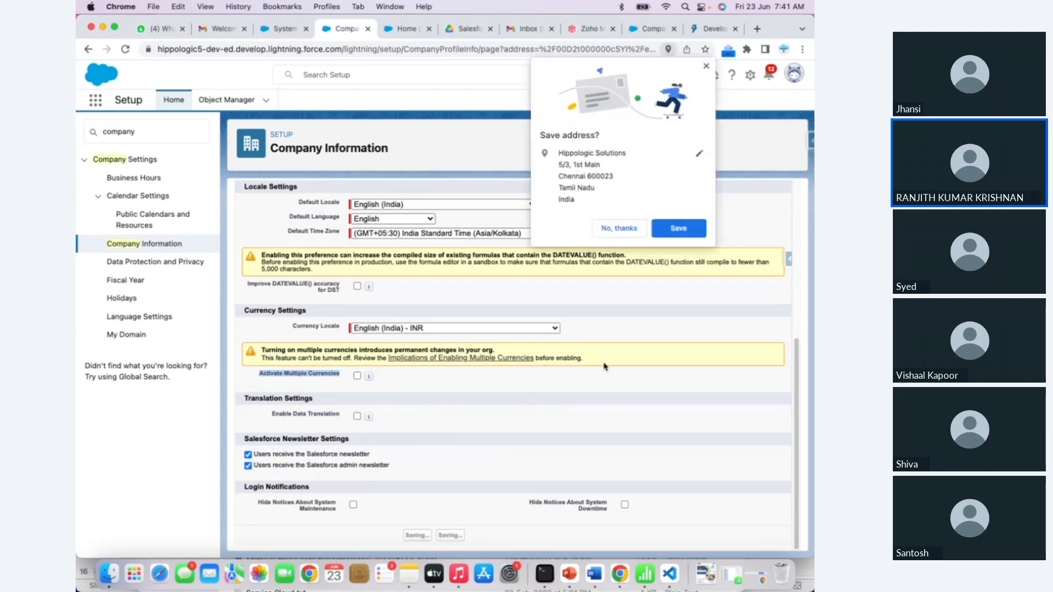
Let Chrome store the company address and view the saved Company Information page.
{"action": "left_click", "coordinate": [673, 230]}
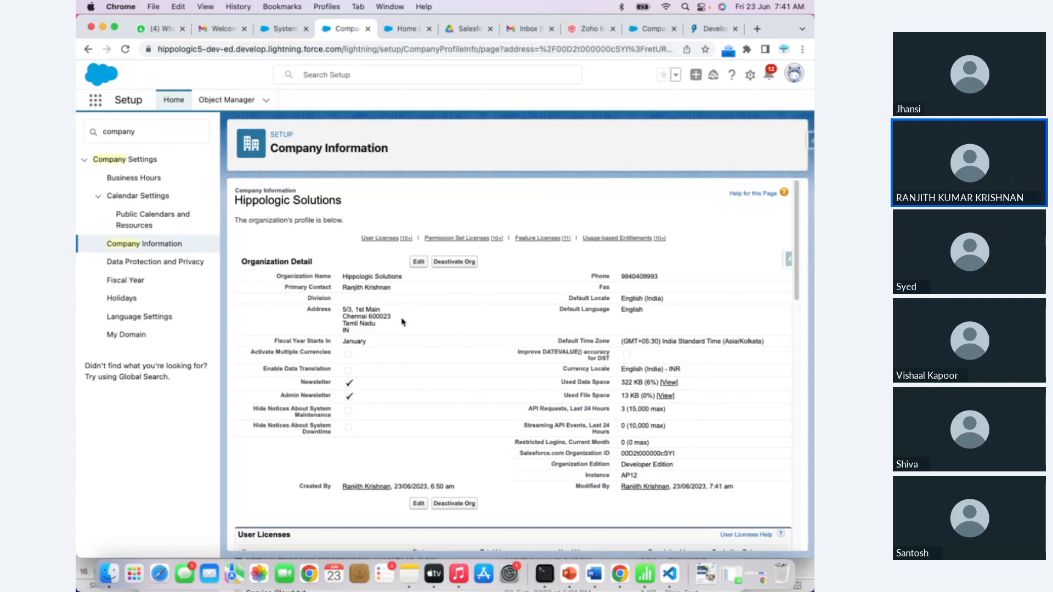
{"action": "mouse_move", "coordinate": [389, 239]}
{"action": "left_click", "coordinate": [419, 262]}
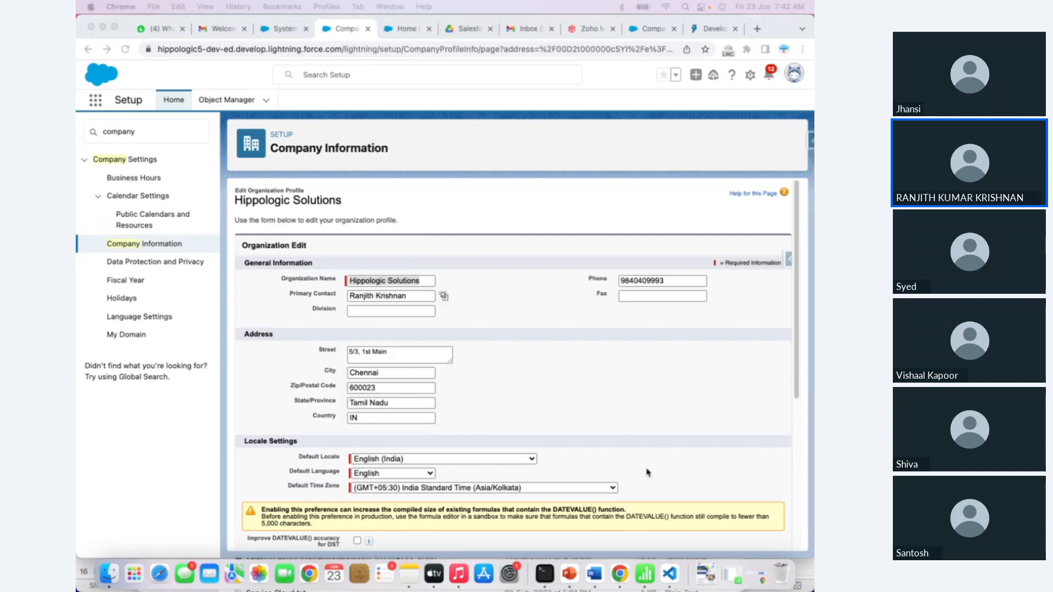
{"action": "scroll", "coordinate": [649, 474], "scroll_direction": "down", "scroll_amount": 5}
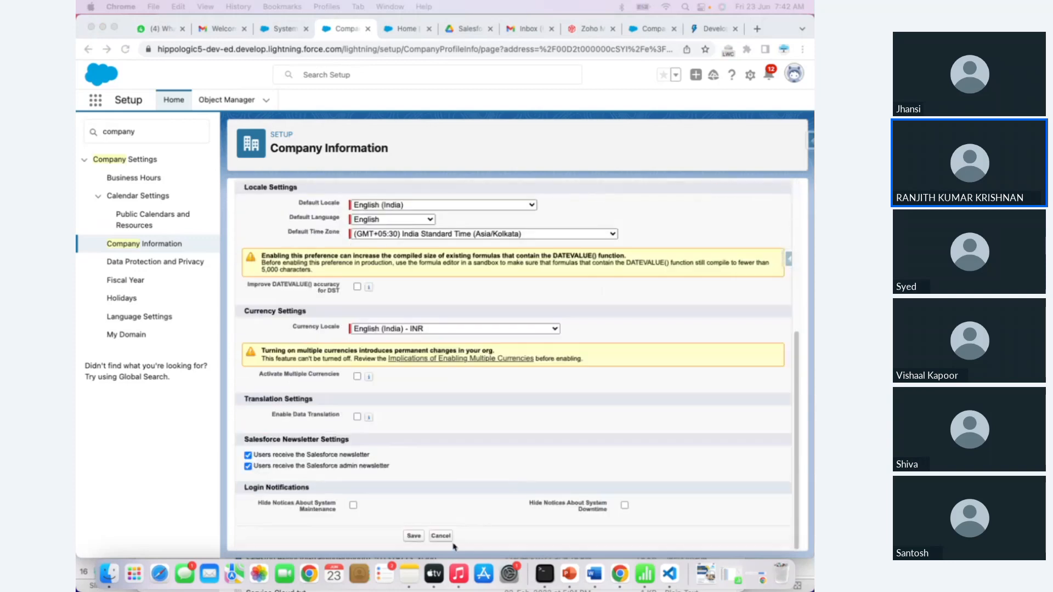
{"action": "left_click", "coordinate": [439, 538]}
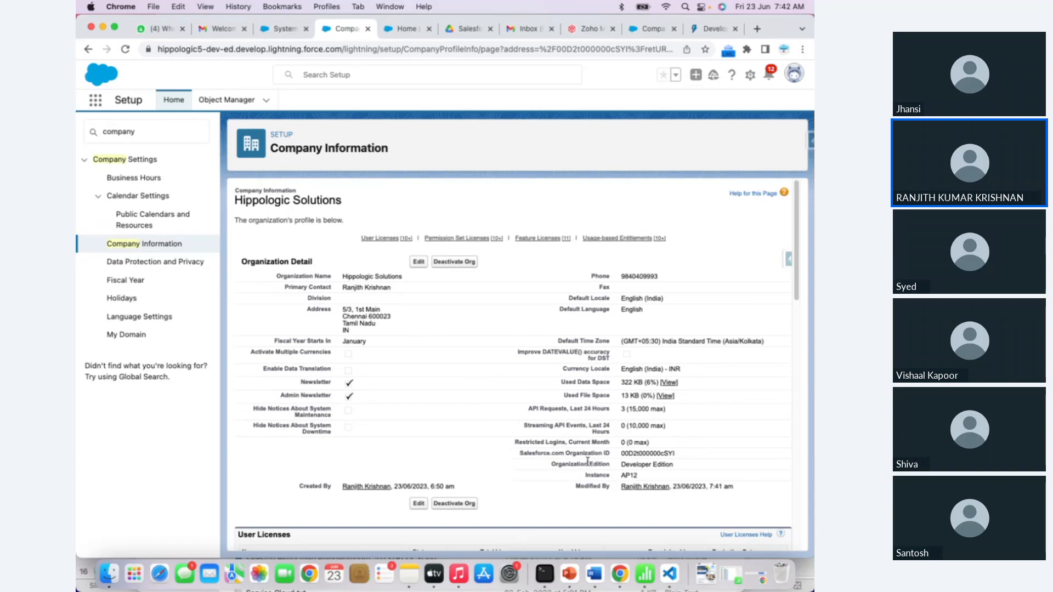
Highlight the Organization Edition and the Instance value AP12 on Company Information.
{"action": "left_click_drag", "start_coordinate": [551, 465], "coordinate": [675, 469]}
{"action": "left_click", "coordinate": [602, 476]}
{"action": "left_click_drag", "start_coordinate": [621, 475], "coordinate": [630, 475]}
{"action": "left_click", "coordinate": [640, 479]}
{"action": "left_click_drag", "start_coordinate": [621, 479], "coordinate": [635, 478]}
{"action": "left_click", "coordinate": [624, 482]}
{"action": "left_click_drag", "start_coordinate": [622, 477], "coordinate": [641, 479]}
{"action": "left_click", "coordinate": [623, 477]}
{"action": "left_click_drag", "start_coordinate": [622, 475], "coordinate": [638, 476]}
{"action": "left_click", "coordinate": [641, 477]}
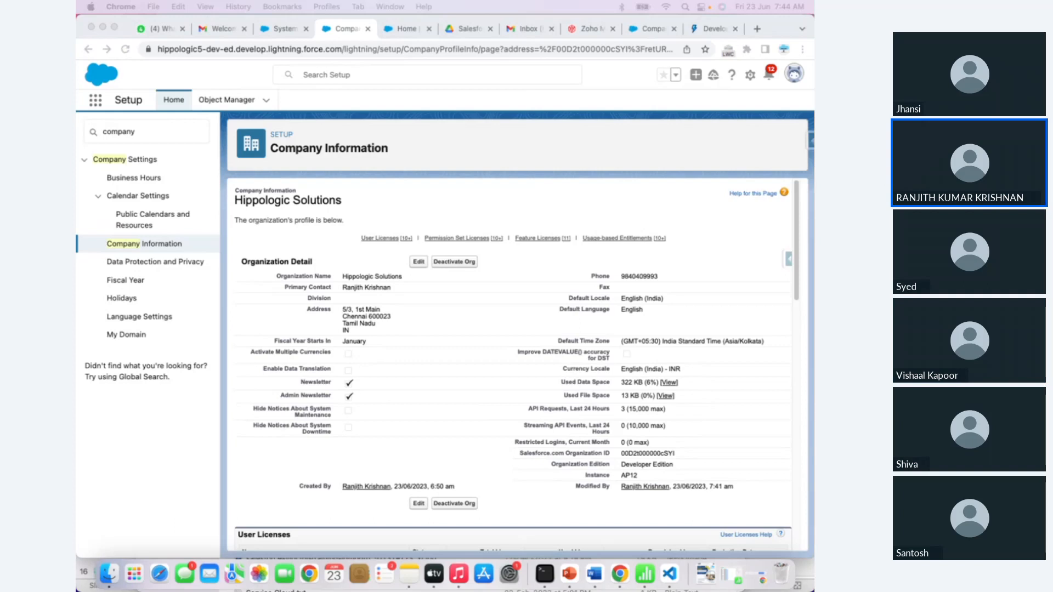
Highlight the Organization ID value and open the user profile menu.
{"action": "left_click", "coordinate": [432, 374]}
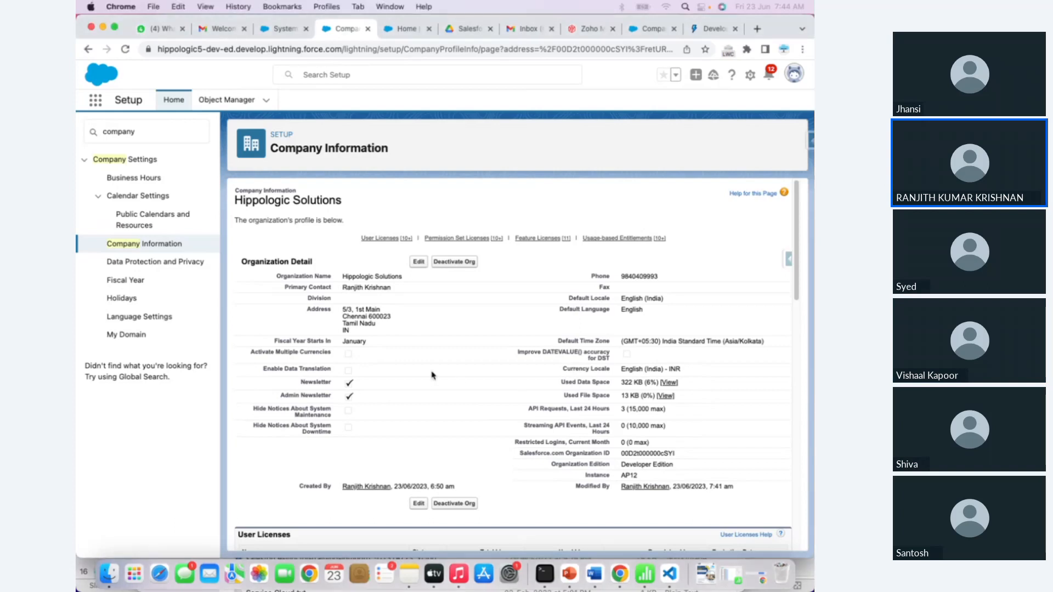
{"action": "left_click_drag", "start_coordinate": [623, 453], "coordinate": [682, 455]}
{"action": "left_click", "coordinate": [637, 455]}
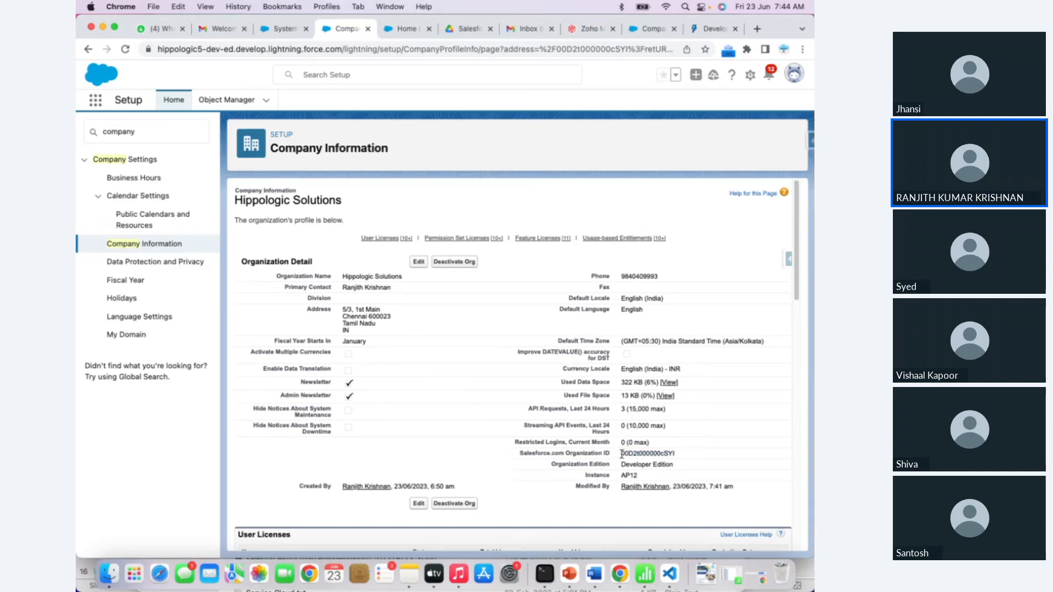
{"action": "left_click_drag", "start_coordinate": [622, 453], "coordinate": [676, 455]}
{"action": "left_click", "coordinate": [793, 73]}
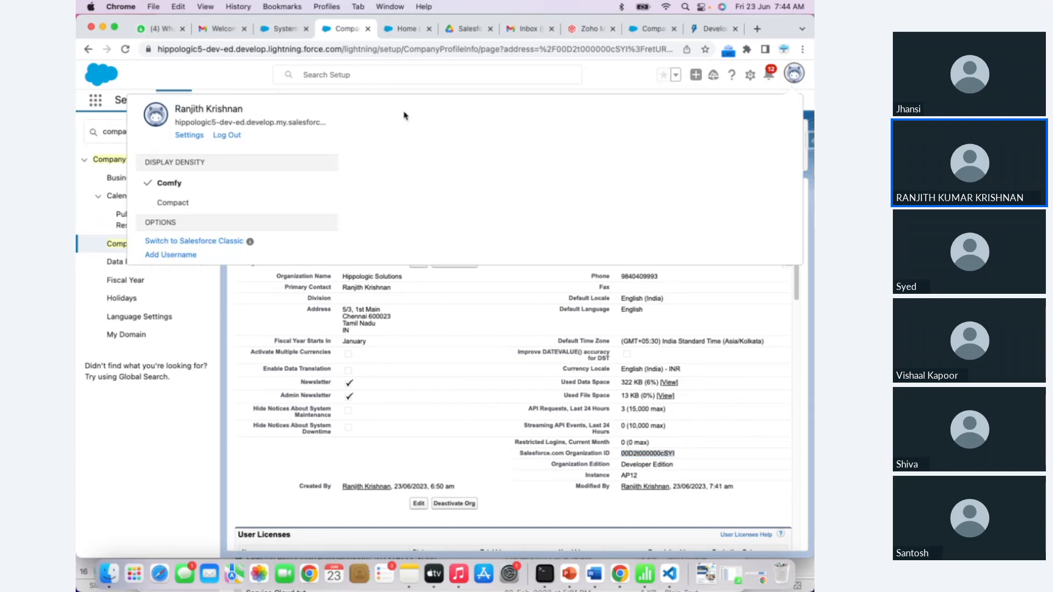
Select the Organization ID text several times, then dismiss the profile menu.
{"action": "left_click", "coordinate": [672, 453]}
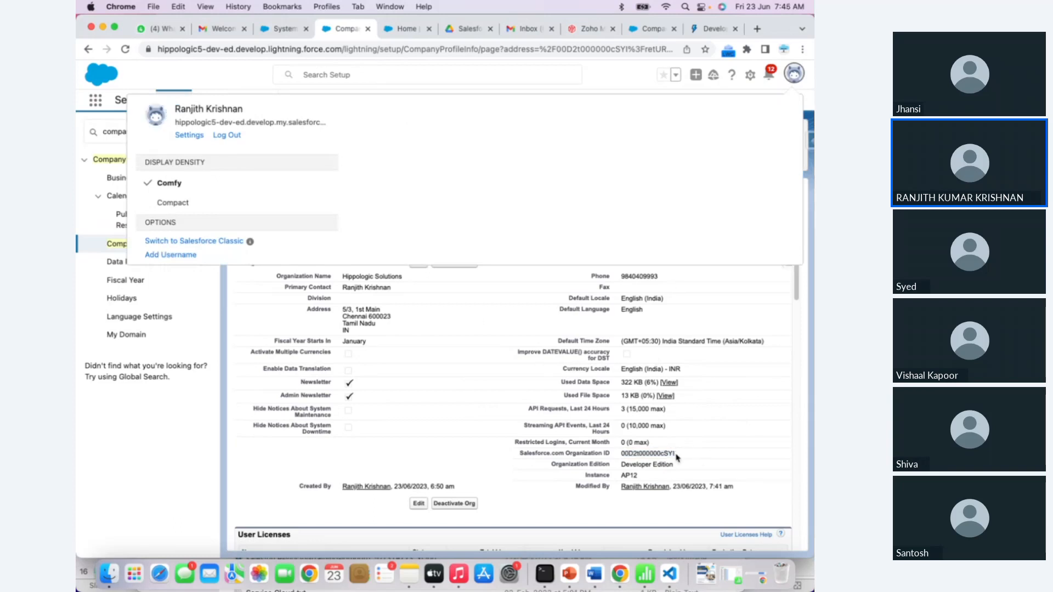
{"action": "left_click_drag", "start_coordinate": [677, 457], "coordinate": [625, 453]}
{"action": "left_click", "coordinate": [770, 409]}
{"action": "left_click_drag", "start_coordinate": [622, 453], "coordinate": [669, 453]}
{"action": "double_click", "coordinate": [675, 453]}
{"action": "left_click", "coordinate": [680, 454]}
{"action": "double_click", "coordinate": [627, 454]}
{"action": "left_click", "coordinate": [632, 454]}
{"action": "left_click_drag", "start_coordinate": [620, 455], "coordinate": [632, 455]}
{"action": "left_click", "coordinate": [720, 445]}
{"action": "left_click", "coordinate": [794, 73]}
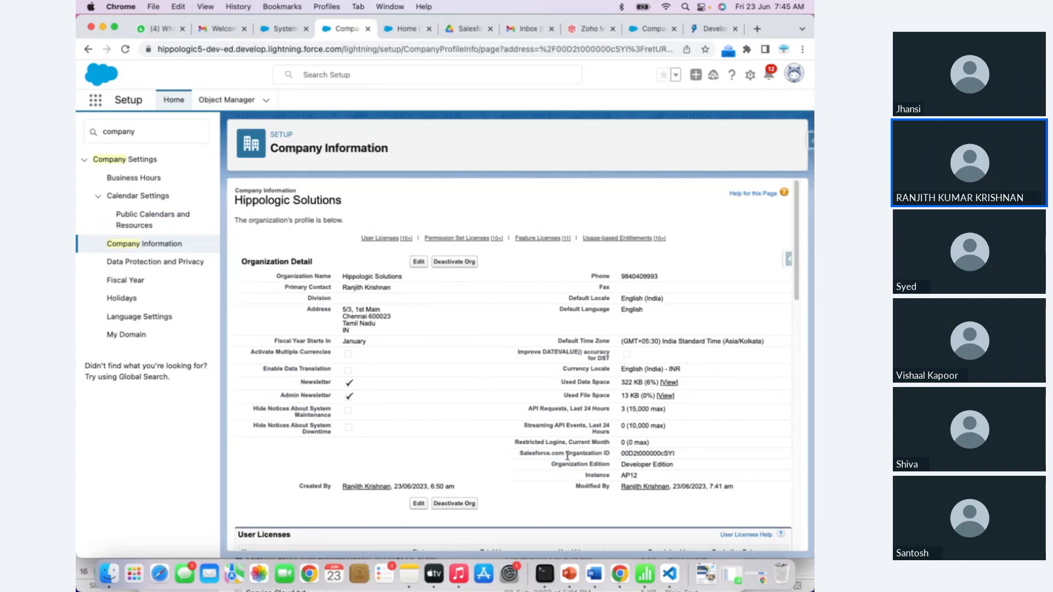
Select the Organization ID value and open the Setup gear's destinations list.
{"action": "mouse_move", "coordinate": [567, 453]}
{"action": "left_mouse_down"}
{"action": "mouse_move", "coordinate": [600, 450]}
{"action": "mouse_move", "coordinate": [577, 449]}
{"action": "left_mouse_up"}
{"action": "left_click", "coordinate": [633, 453]}
{"action": "double_click", "coordinate": [634, 453]}
{"action": "mouse_move", "coordinate": [389, 236]}
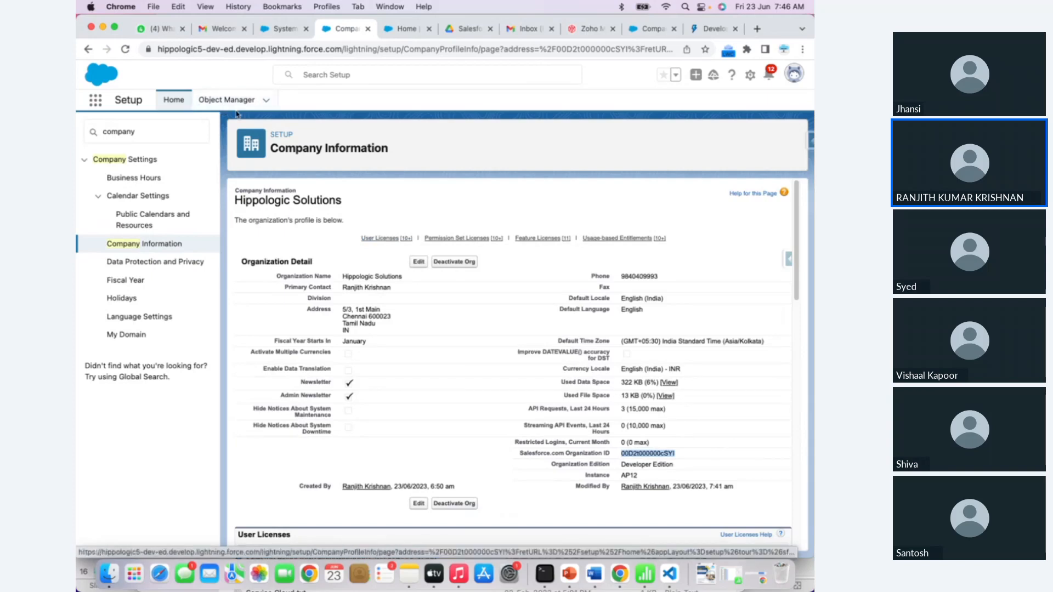
{"action": "left_click", "coordinate": [750, 74]}
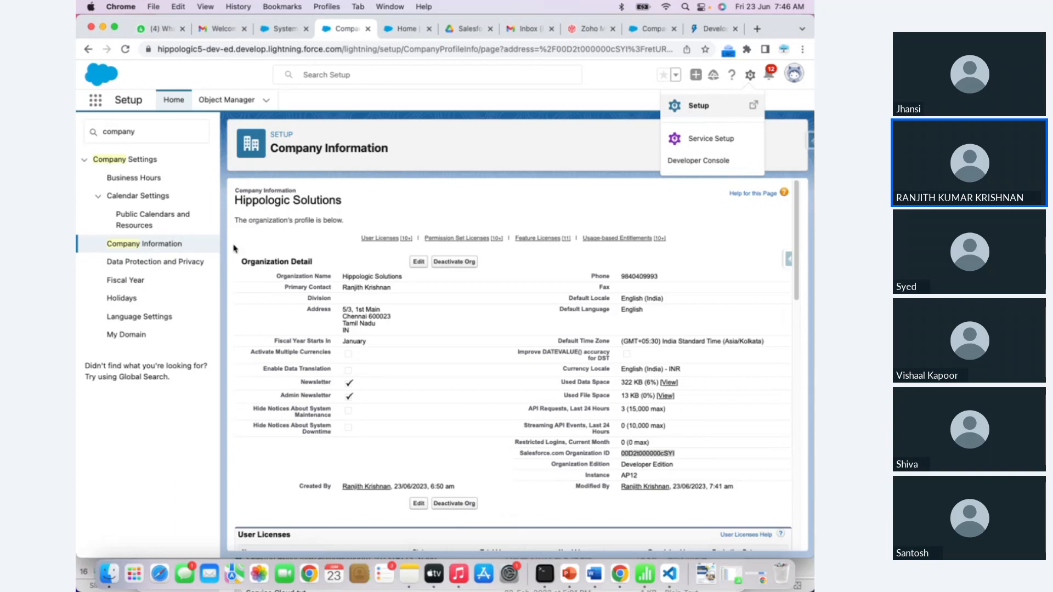
Close the setup list and switch to the Sales Cloud pricing tab, highlighting the sales phone number.
{"action": "left_click", "coordinate": [711, 221]}
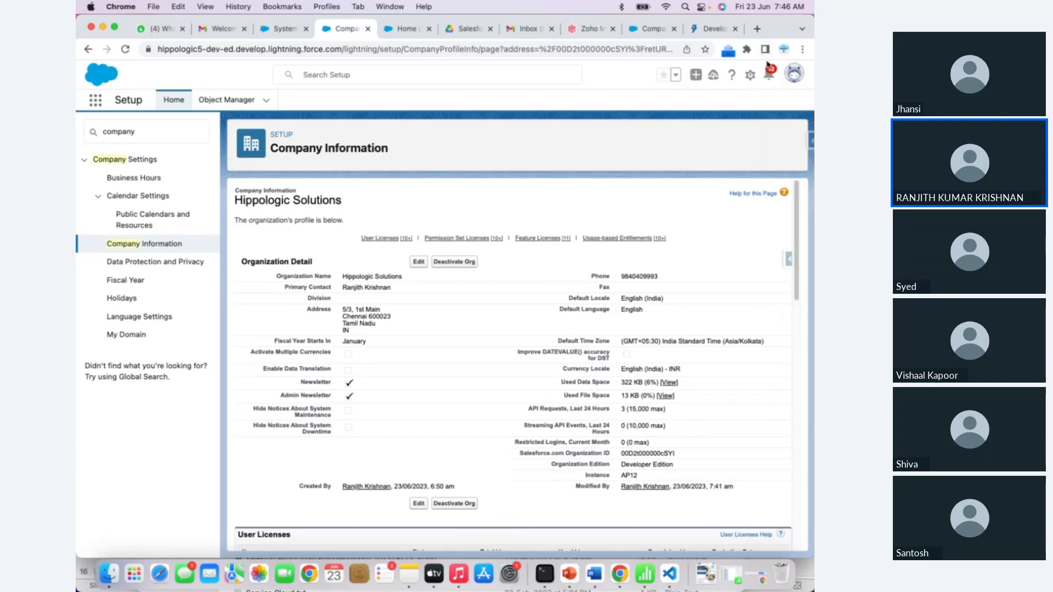
{"action": "left_click", "coordinate": [654, 32]}
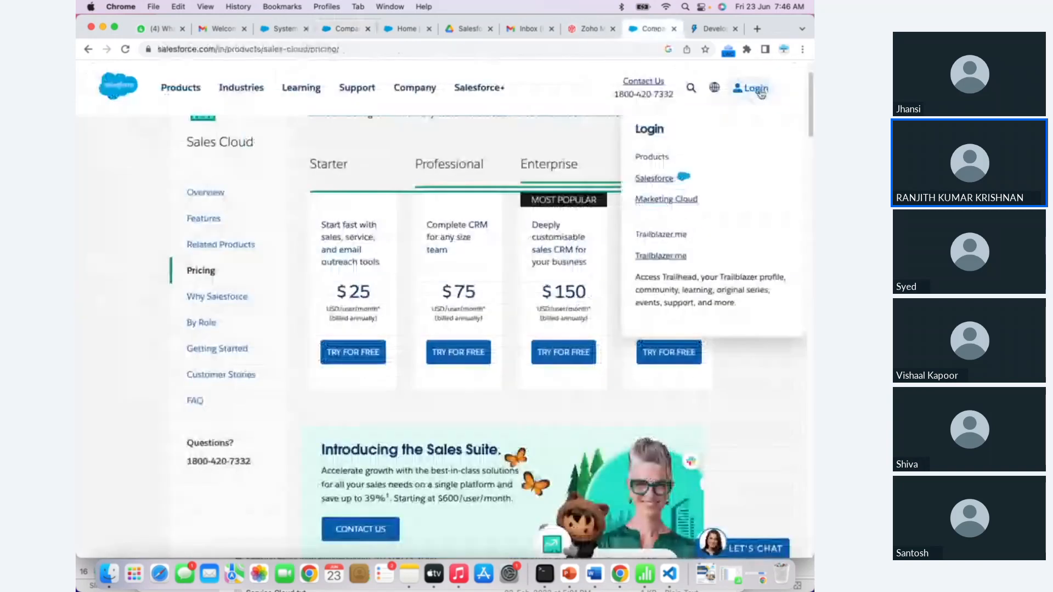
{"action": "left_click_drag", "start_coordinate": [616, 94], "coordinate": [701, 103]}
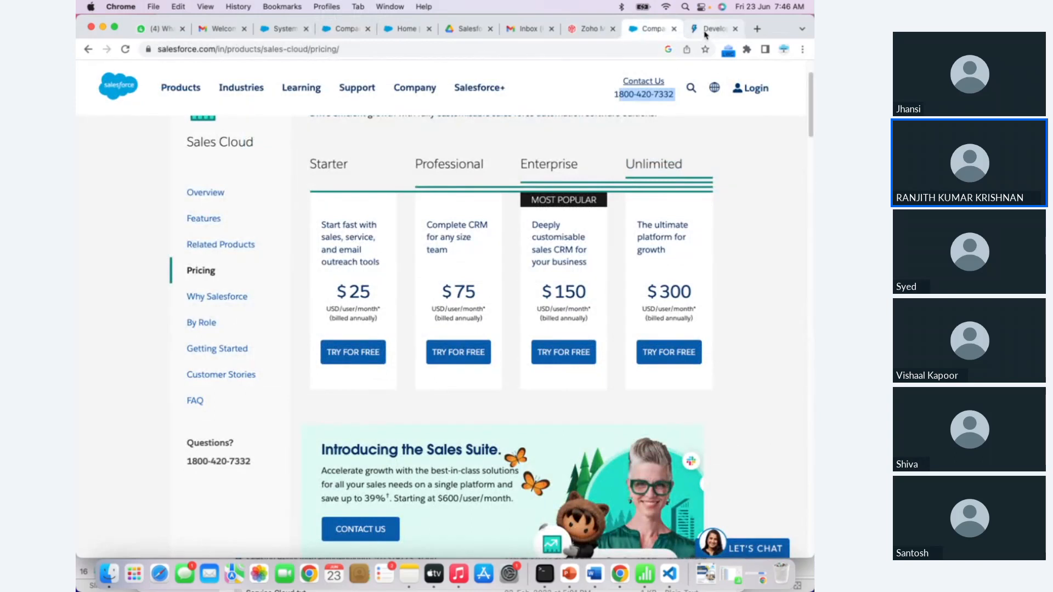
Check the System Overview page, then return to Hippologic Solutions' Company Information page.
{"action": "left_click", "coordinate": [331, 31]}
{"action": "left_click", "coordinate": [305, 35]}
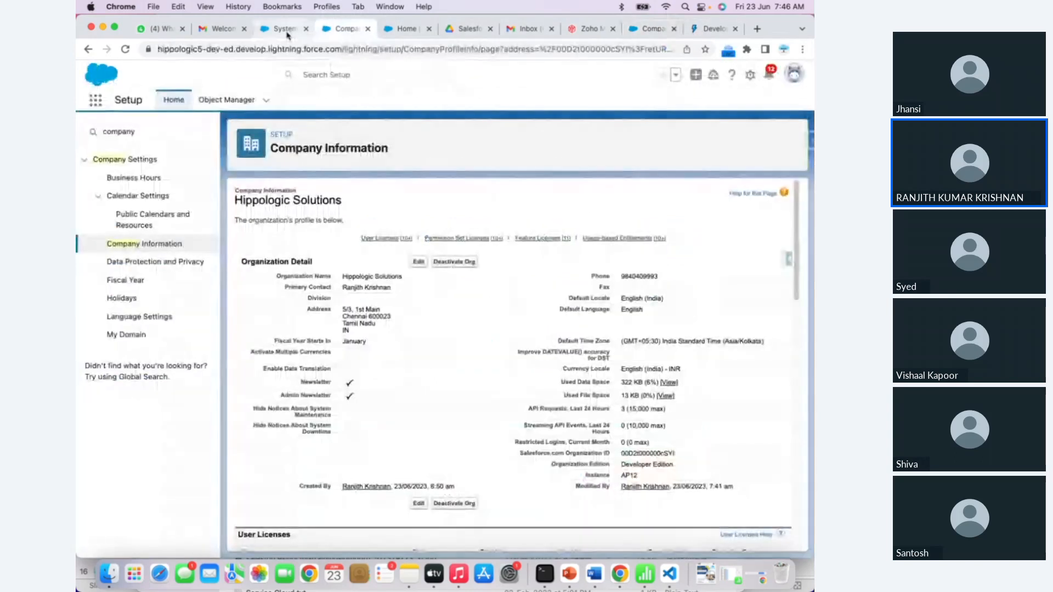
{"action": "left_click", "coordinate": [336, 32]}
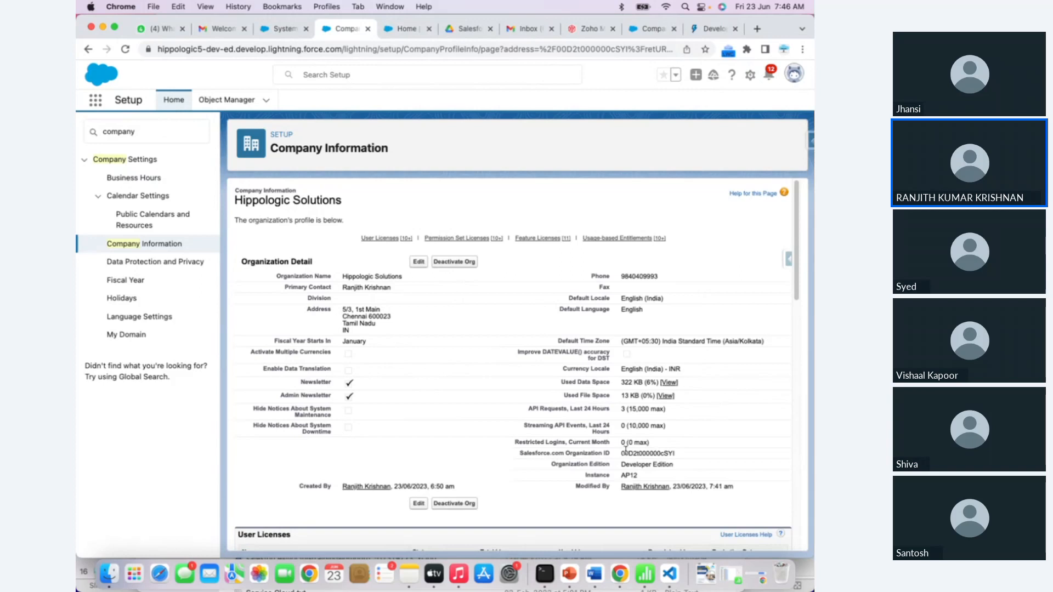
{"action": "left_click_drag", "start_coordinate": [621, 454], "coordinate": [681, 459]}
{"action": "left_click", "coordinate": [704, 457]}
{"action": "left_click_drag", "start_coordinate": [620, 454], "coordinate": [698, 455]}
{"action": "scroll", "coordinate": [526, 374], "scroll_direction": "down", "scroll_amount": 2}
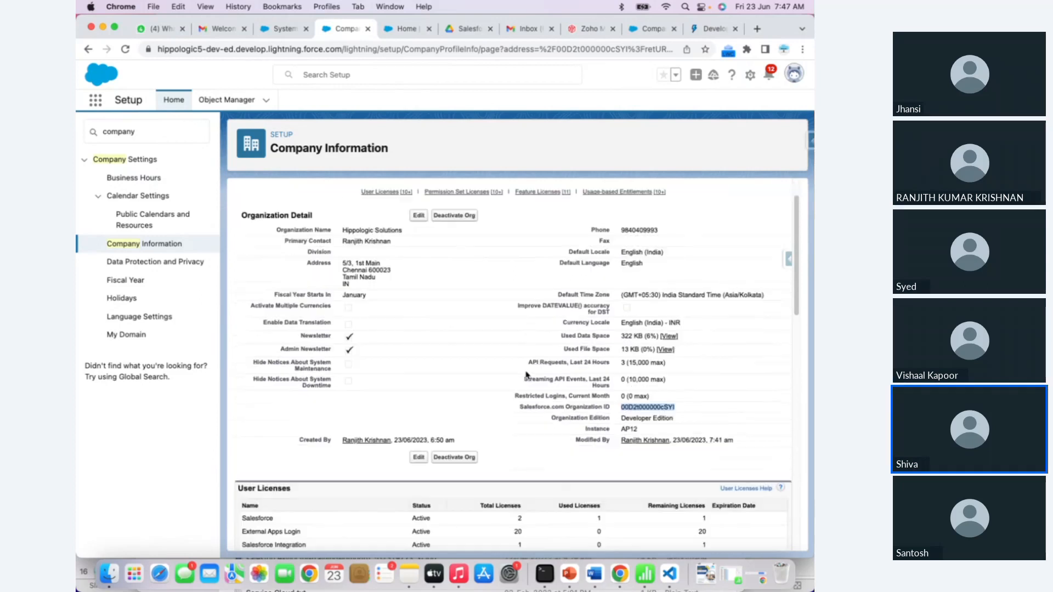
{"action": "scroll", "coordinate": [525, 374], "scroll_direction": "down", "scroll_amount": 2}
{"action": "scroll", "coordinate": [743, 463], "scroll_direction": "up", "scroll_amount": 4}
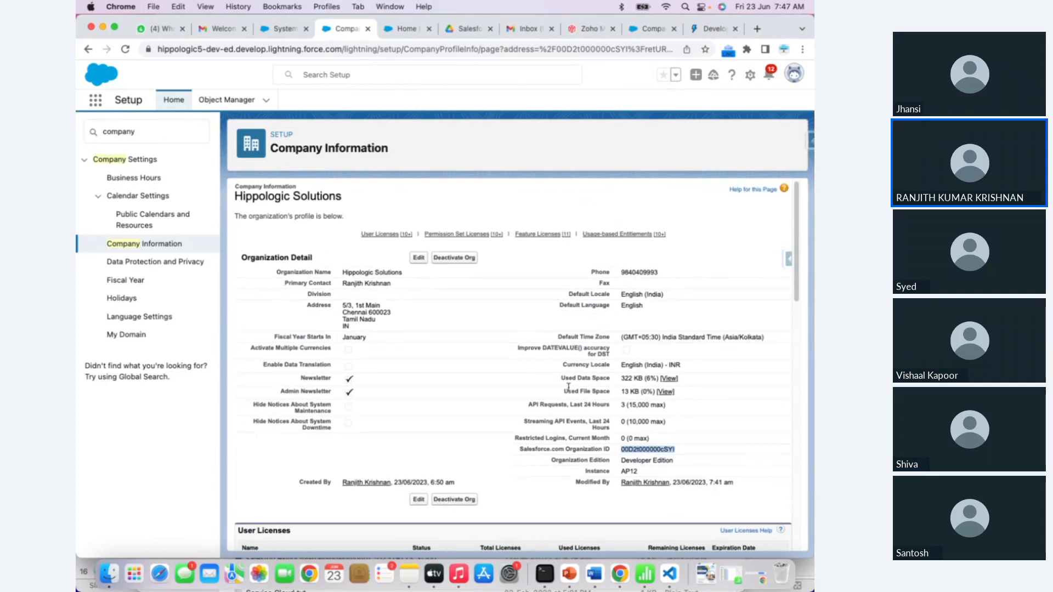
{"action": "left_click_drag", "start_coordinate": [560, 377], "coordinate": [647, 406]}
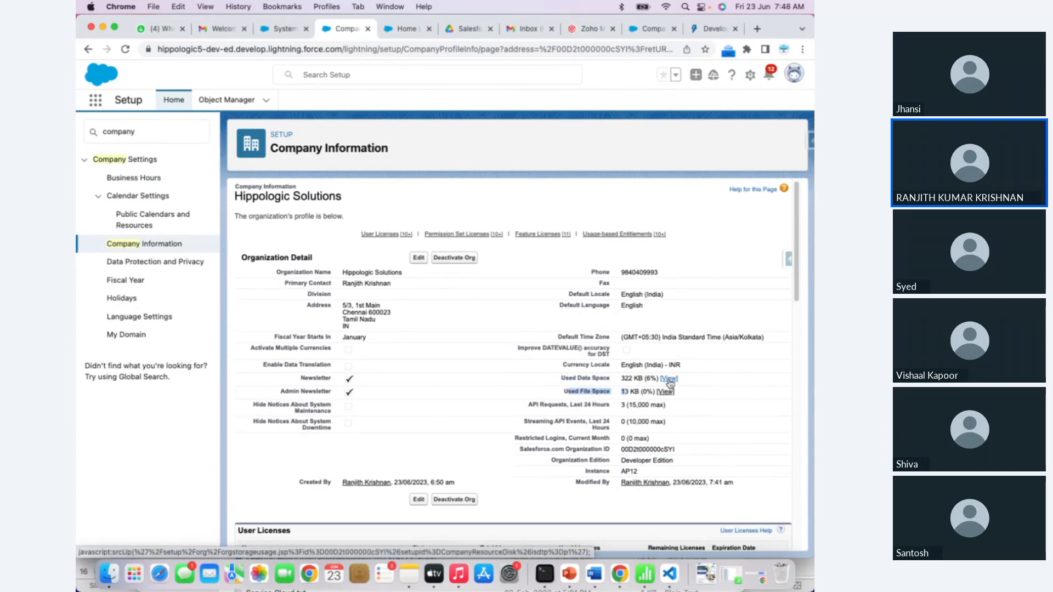
Open Storage Usage via the Used Data Space link and Quick Find 'storag', highlighting the data storage limit.
{"action": "left_click", "coordinate": [670, 380]}
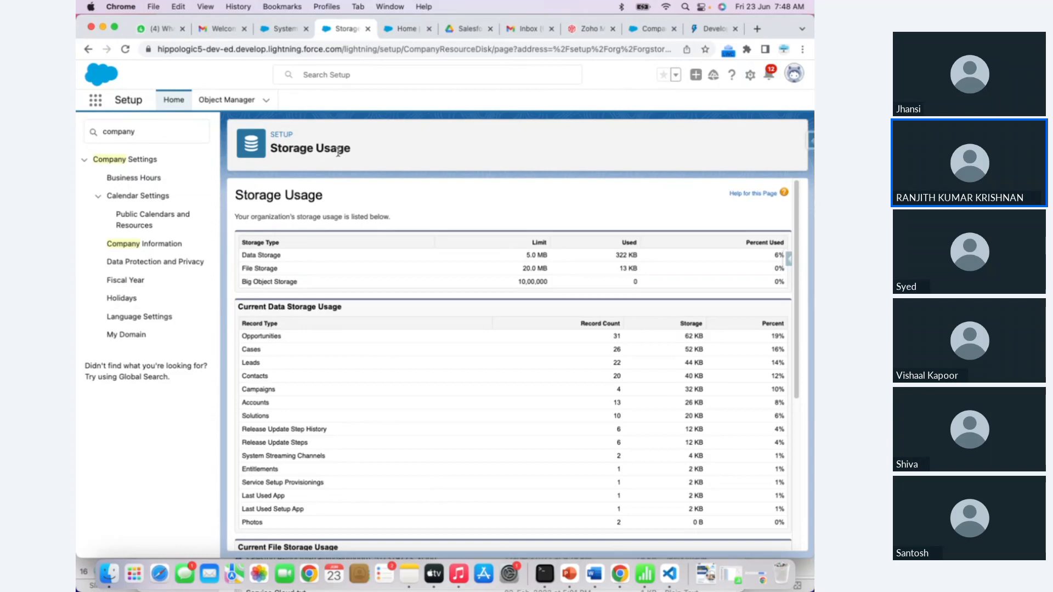
{"action": "left_click", "coordinate": [156, 131]}
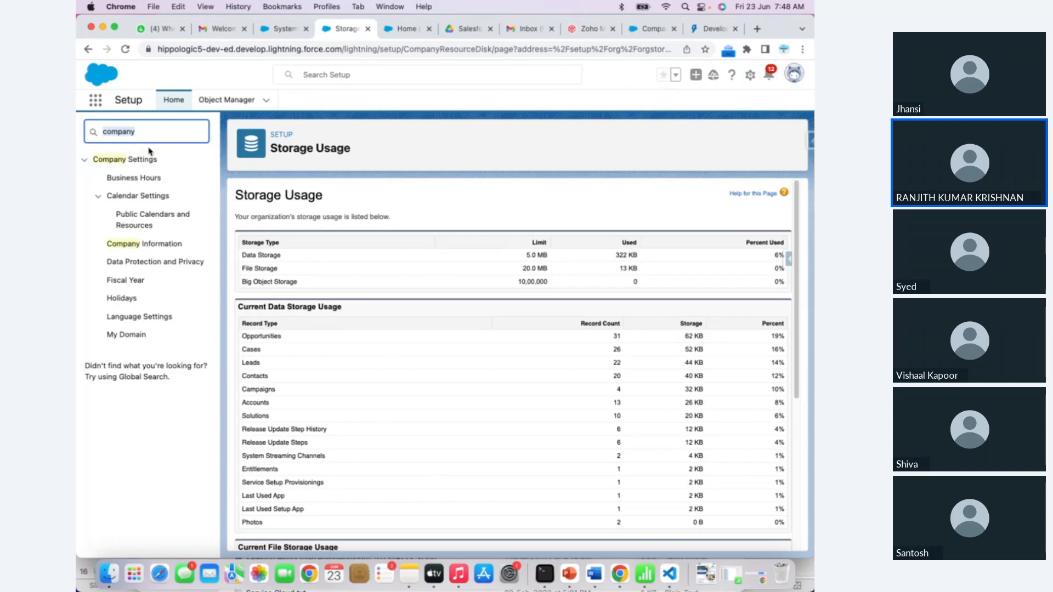
{"action": "type", "text": "stora"}
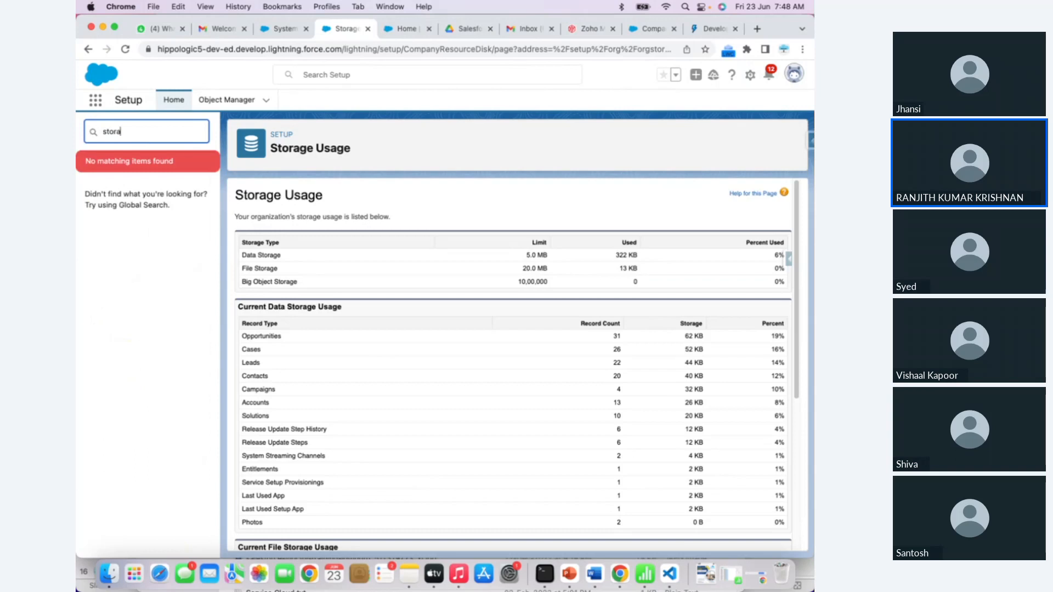
{"action": "type", "text": "g"}
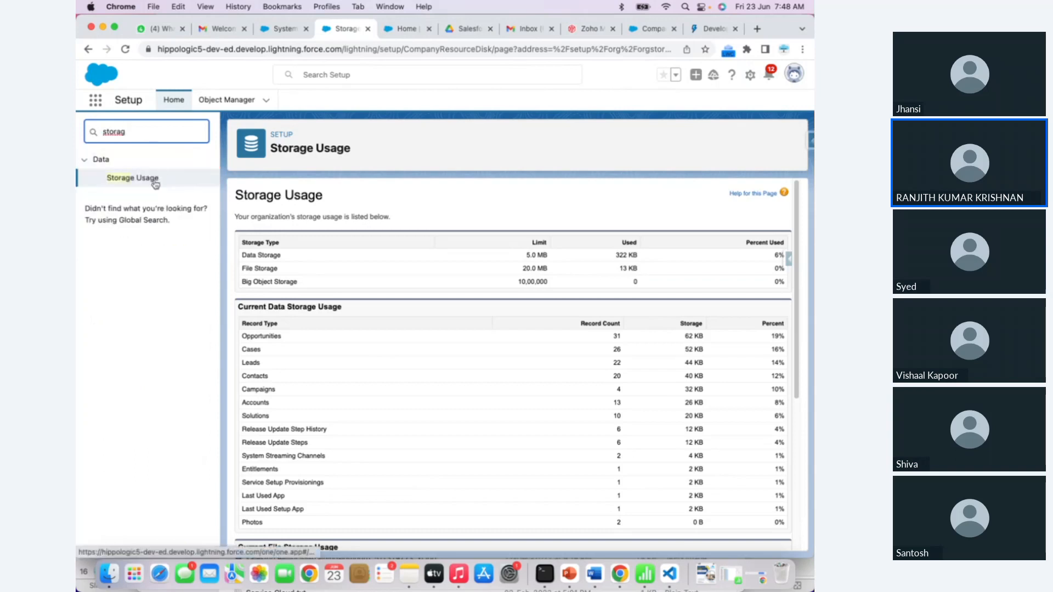
{"action": "left_click", "coordinate": [154, 181]}
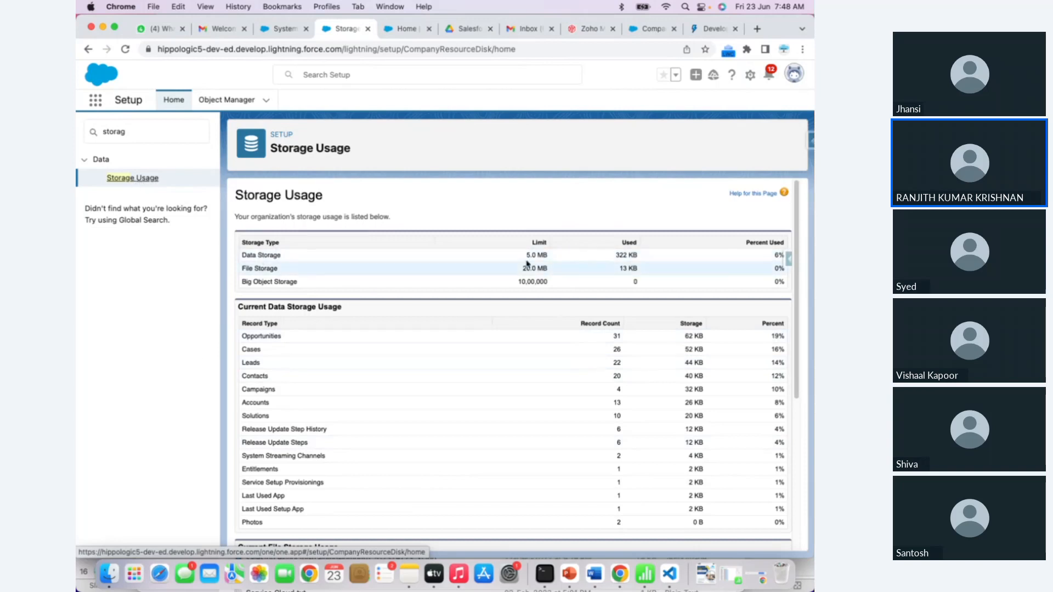
{"action": "left_click_drag", "start_coordinate": [535, 255], "coordinate": [635, 266]}
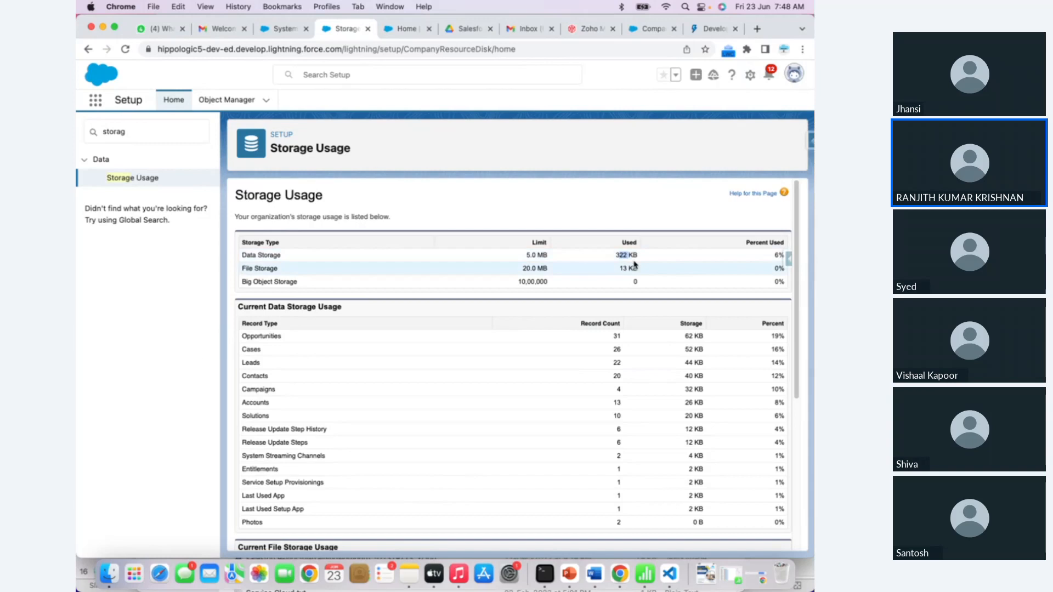
{"action": "left_click", "coordinate": [794, 77]}
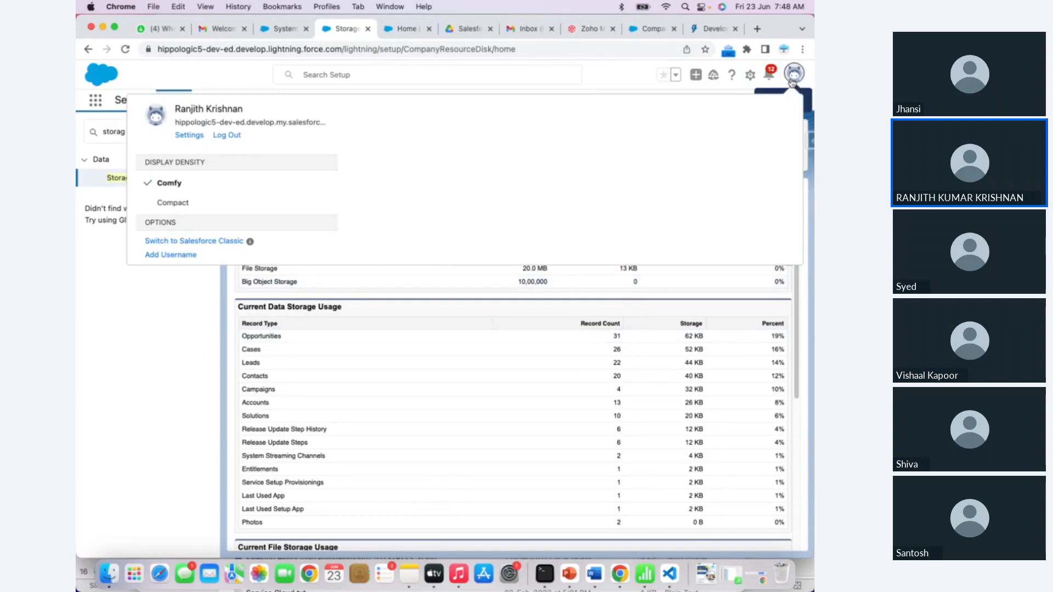
Close the profile menu so the file and big object storage tables are visible.
{"action": "left_click", "coordinate": [791, 82]}
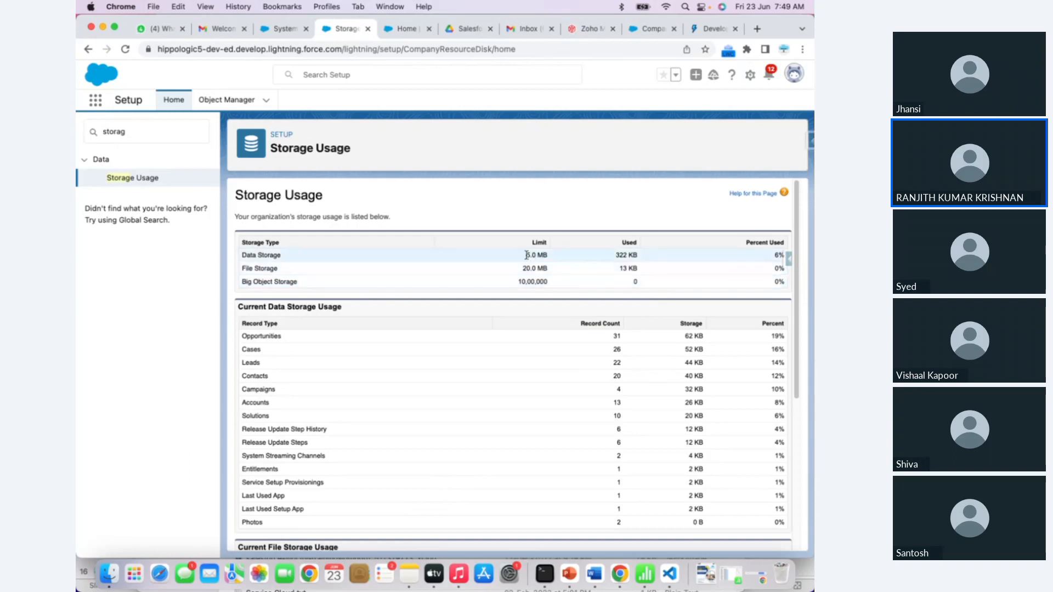
Highlight the 5.0 MB data limit, Big Object Storage limit, Opportunities row and 6% used figure.
{"action": "left_click_drag", "start_coordinate": [527, 253], "coordinate": [548, 256]}
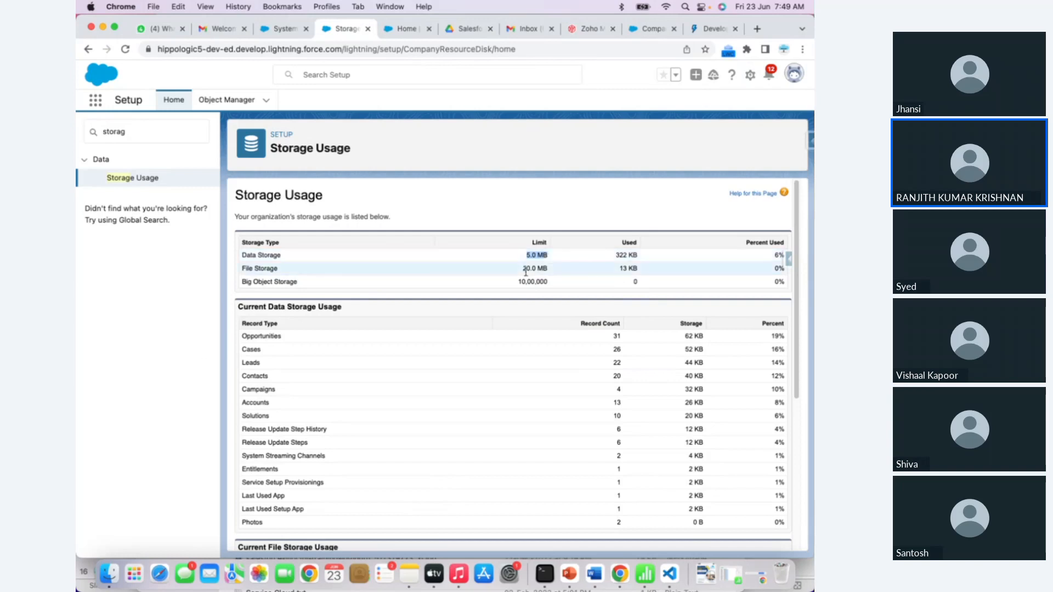
{"action": "left_click_drag", "start_coordinate": [517, 281], "coordinate": [566, 286]}
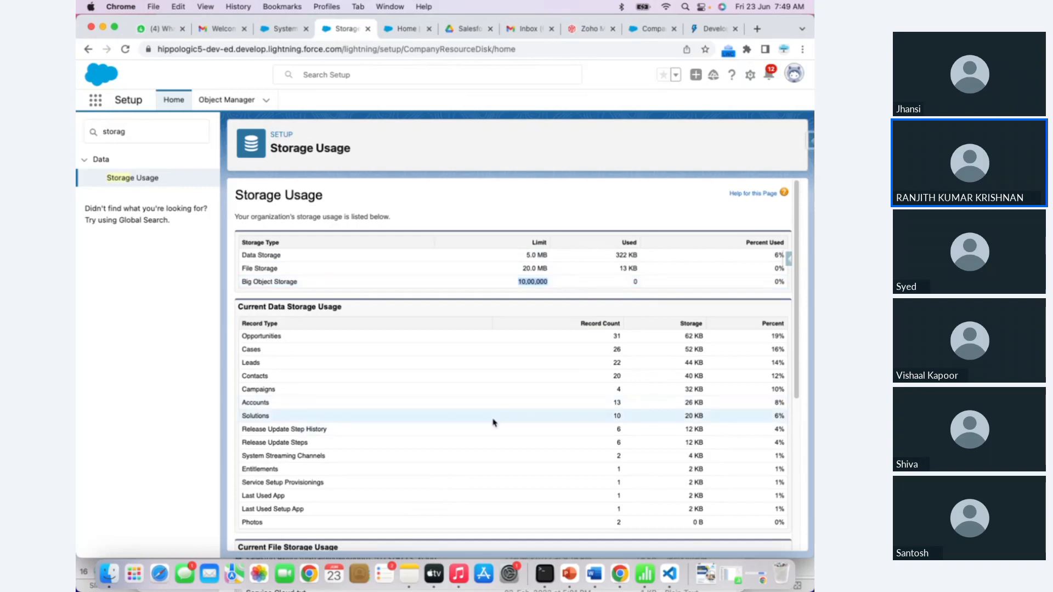
{"action": "scroll", "coordinate": [493, 419], "scroll_direction": "down", "scroll_amount": 2}
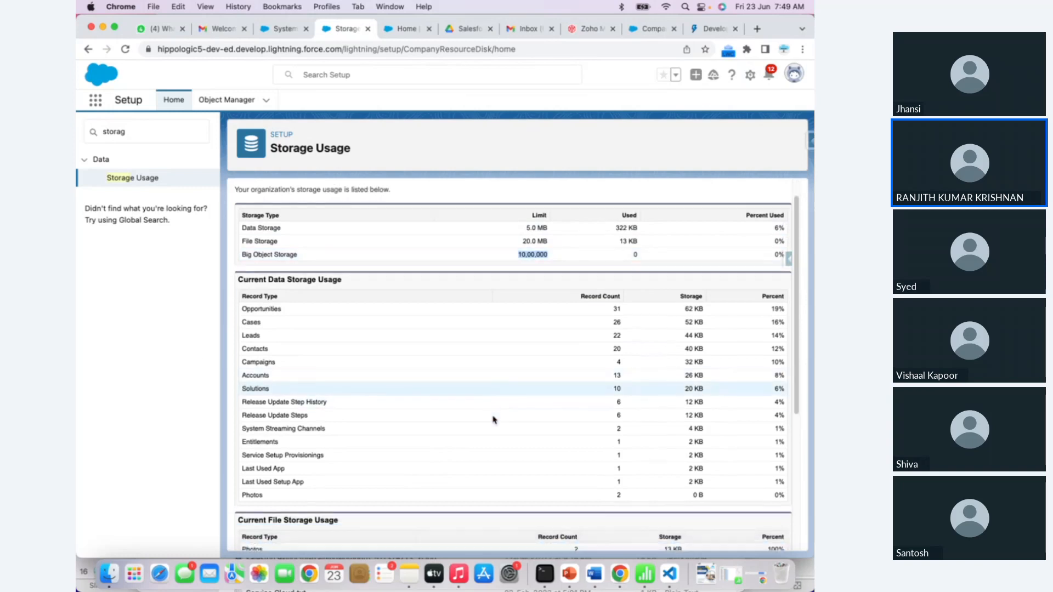
{"action": "left_click_drag", "start_coordinate": [242, 306], "coordinate": [282, 307]}
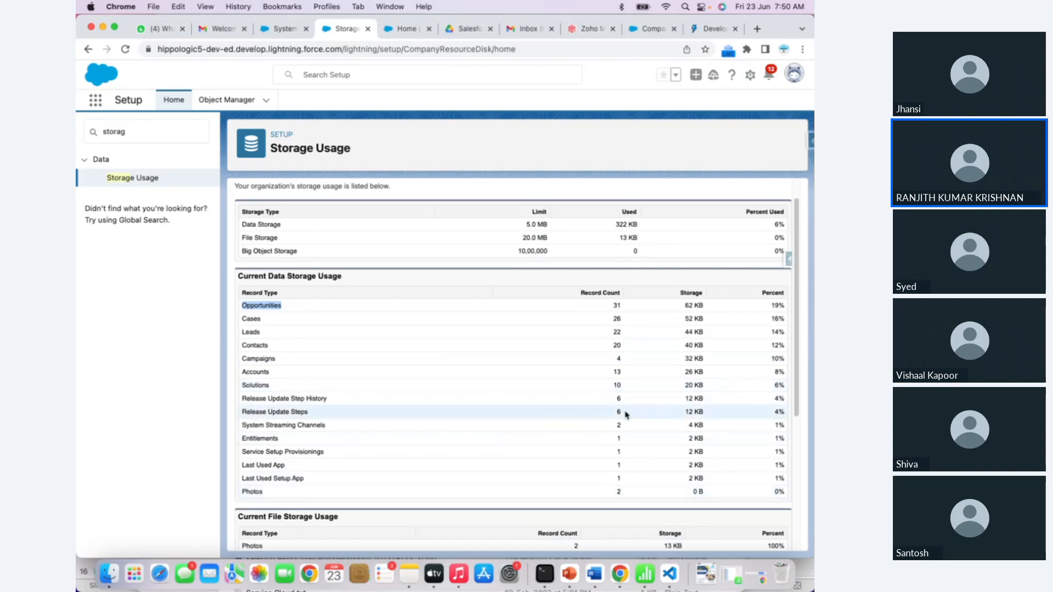
{"action": "left_click", "coordinate": [610, 310]}
{"action": "left_click", "coordinate": [782, 225]}
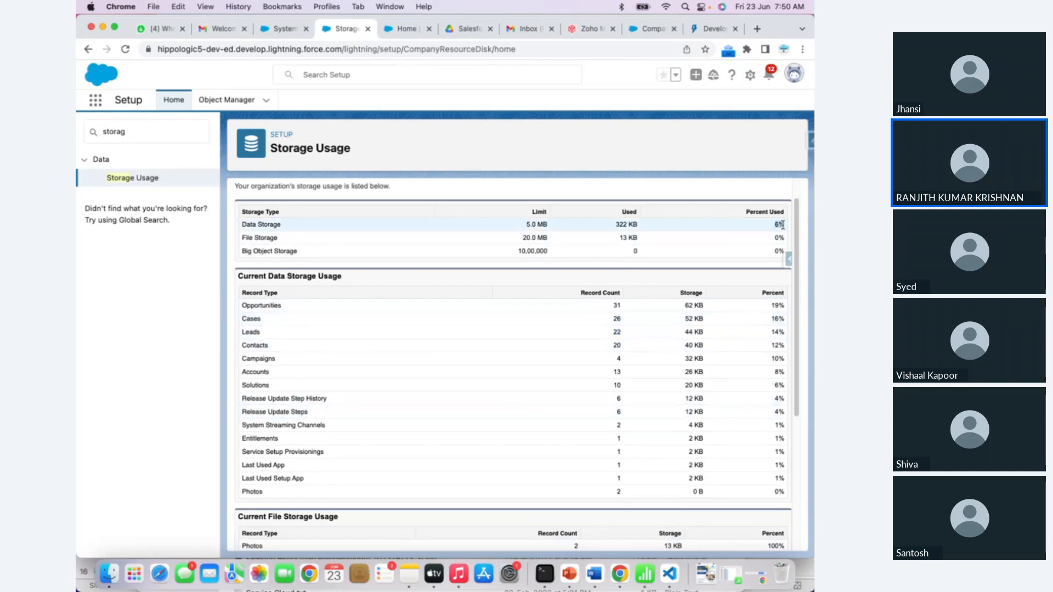
{"action": "double_click", "coordinate": [781, 225]}
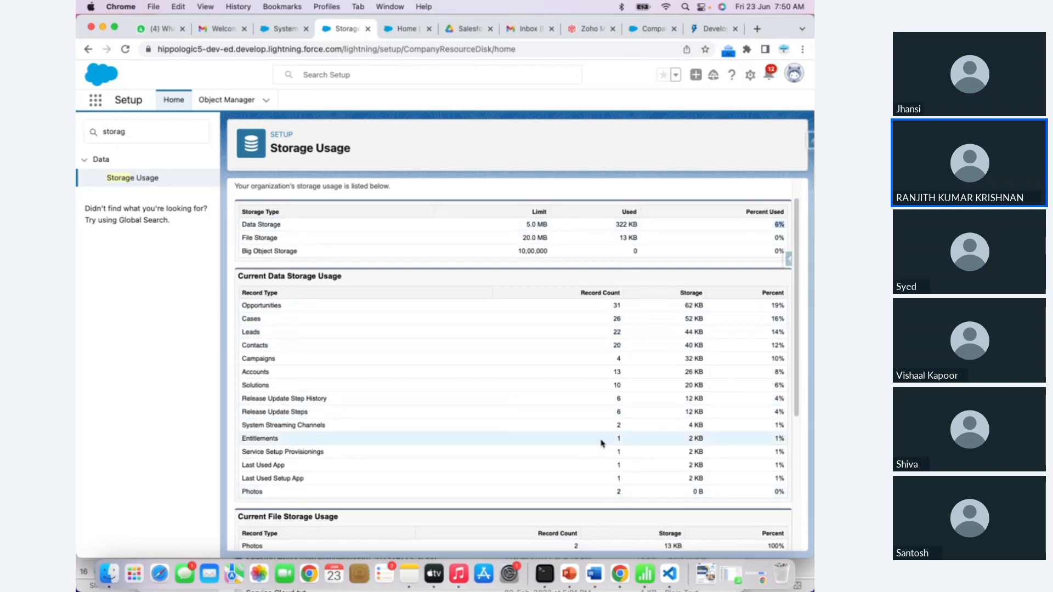
{"action": "scroll", "coordinate": [601, 442], "scroll_direction": "down", "scroll_amount": 1}
{"action": "scroll", "coordinate": [601, 442], "scroll_direction": "down", "scroll_amount": 2}
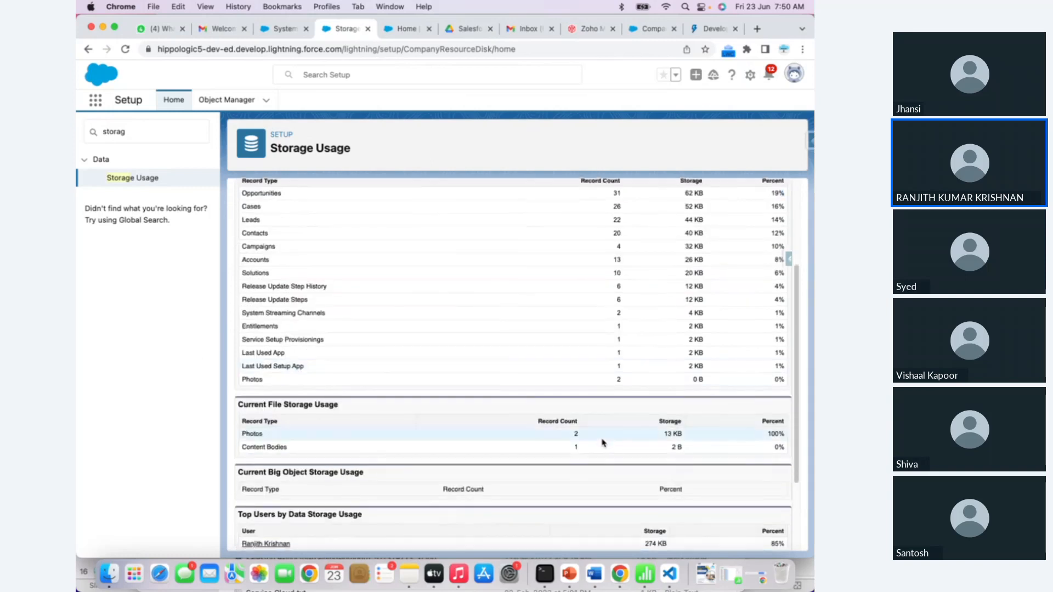
{"action": "scroll", "coordinate": [602, 442], "scroll_direction": "up", "scroll_amount": 4}
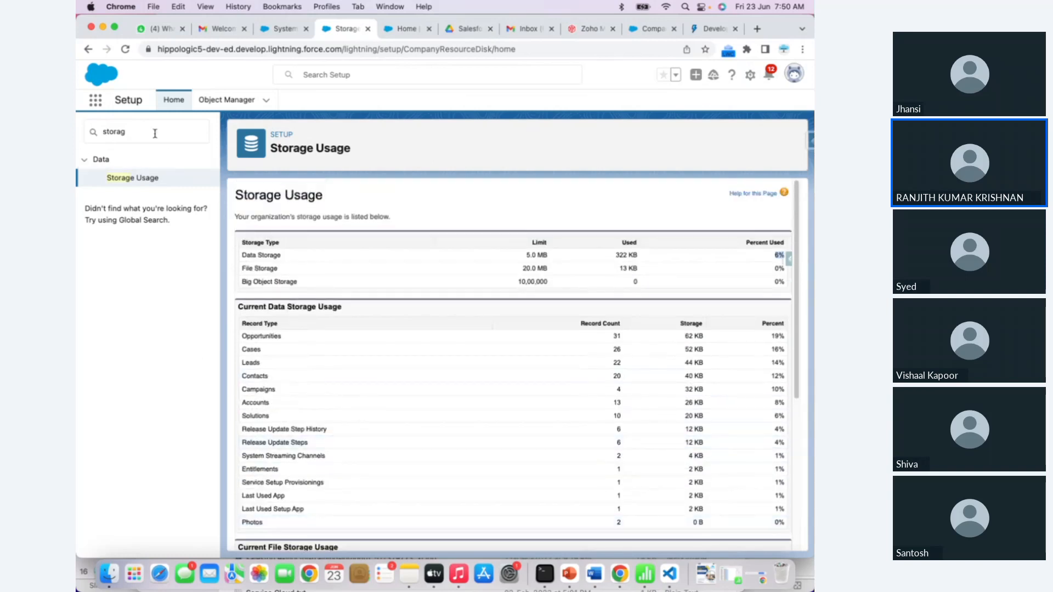
{"action": "left_click", "coordinate": [86, 134]}
Open Company Information via Quick Find 'company', then go back to the Sales Cloud pricing tab.
{"action": "type", "text": "company"}
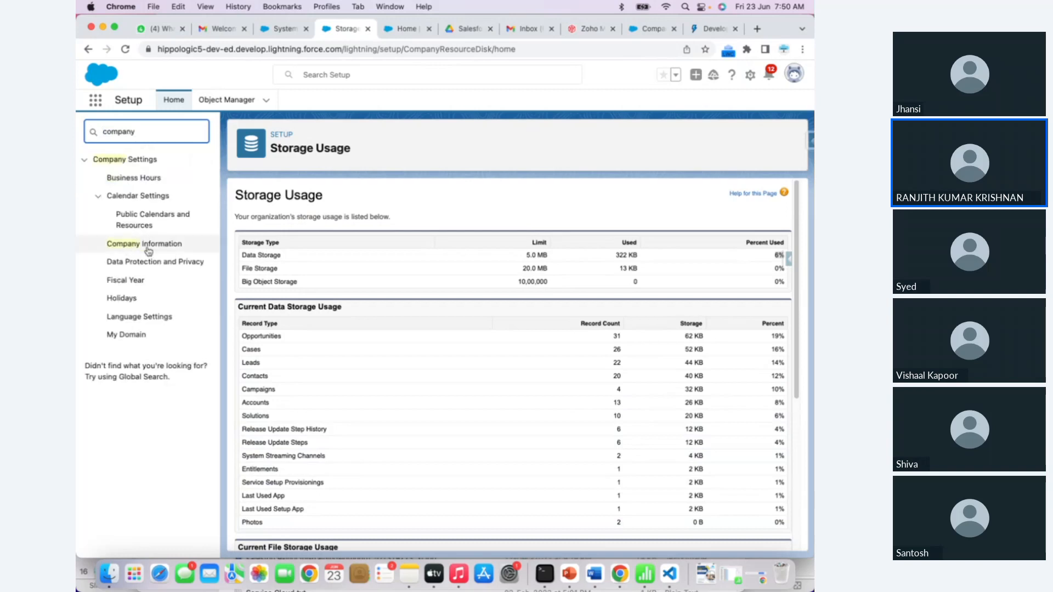
{"action": "left_click", "coordinate": [153, 246]}
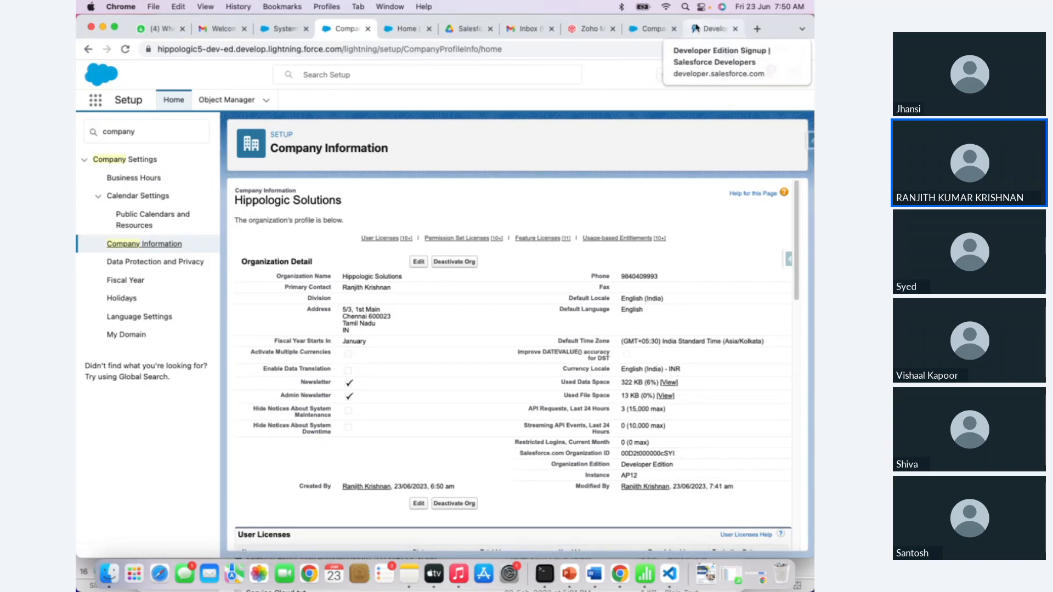
{"action": "left_click", "coordinate": [638, 33]}
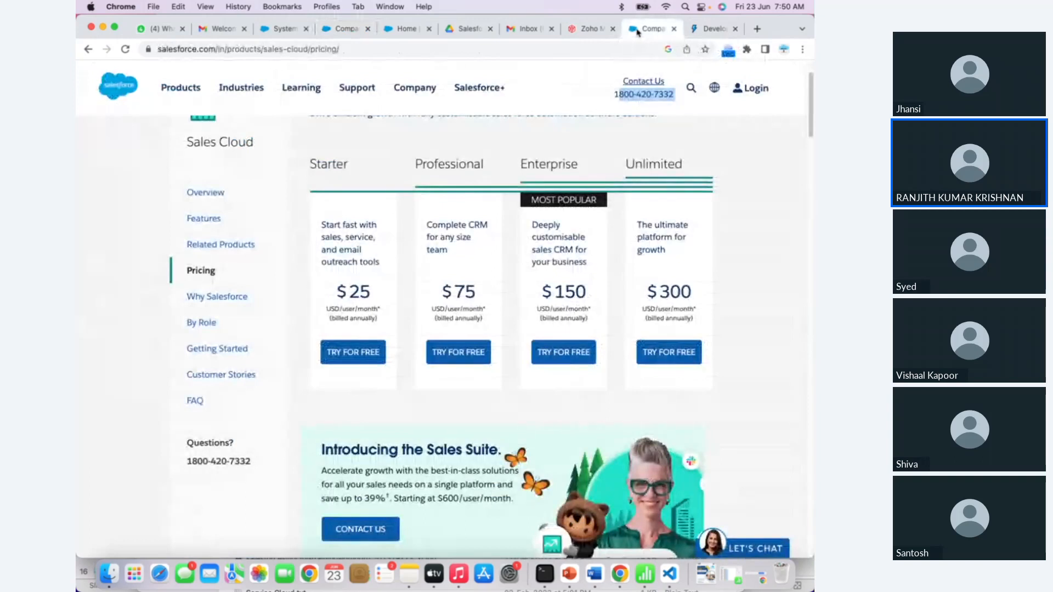
Move the Zoho Meeting tab into its own window and show Launchpad's second app page.
{"action": "left_click", "coordinate": [752, 279]}
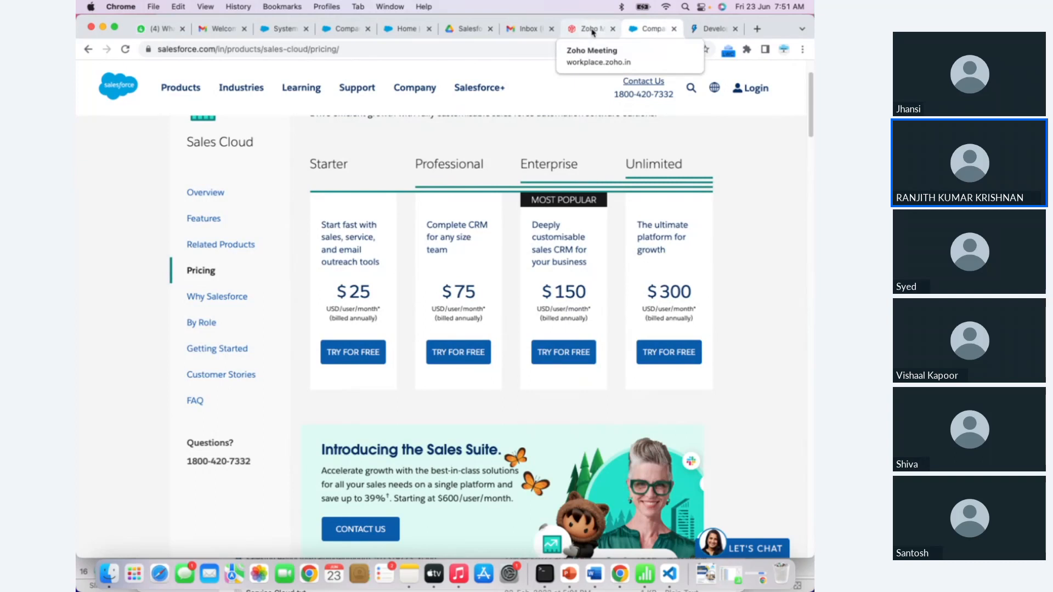
{"action": "left_click_drag", "start_coordinate": [592, 32], "coordinate": [779, 307]}
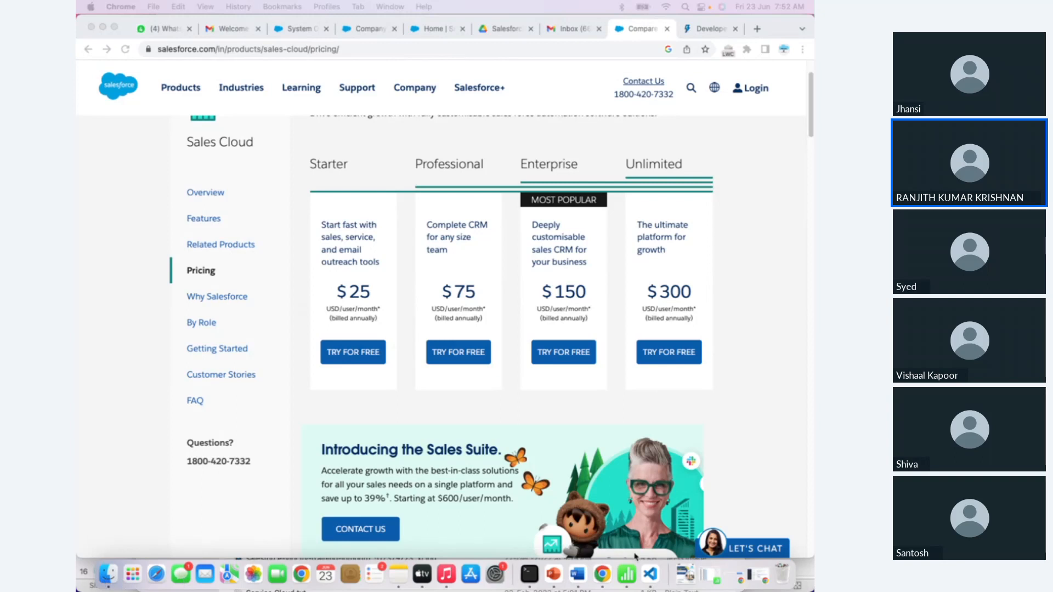
{"action": "left_click", "coordinate": [131, 583]}
{"action": "scroll", "coordinate": [529, 241], "scroll_direction": "right", "scroll_amount": 5}
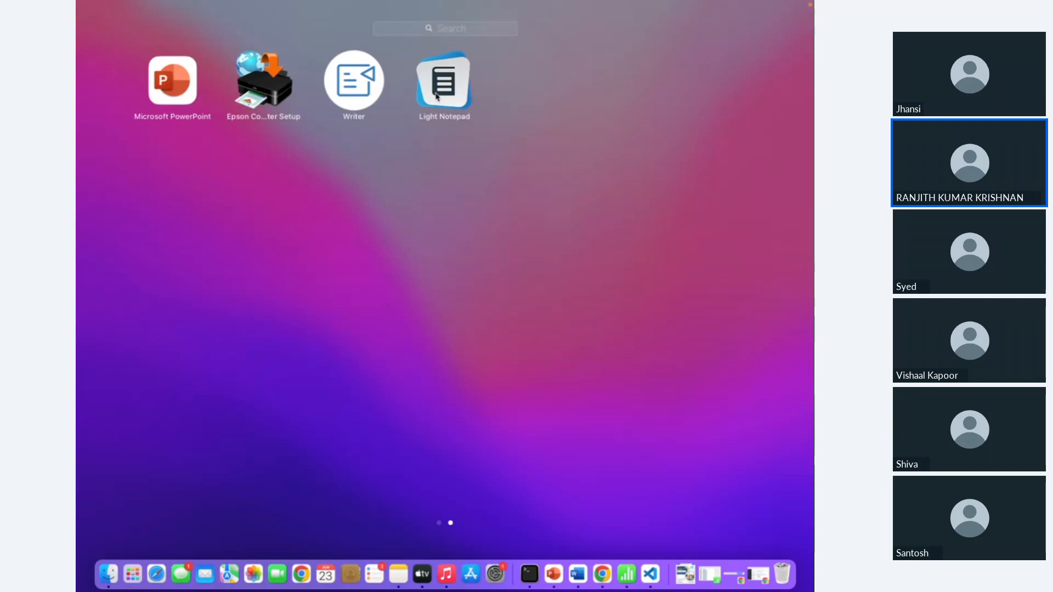
In Light Notepad, write item '1. Go through the demo video' and shrink the text size.
{"action": "left_click", "coordinate": [437, 96]}
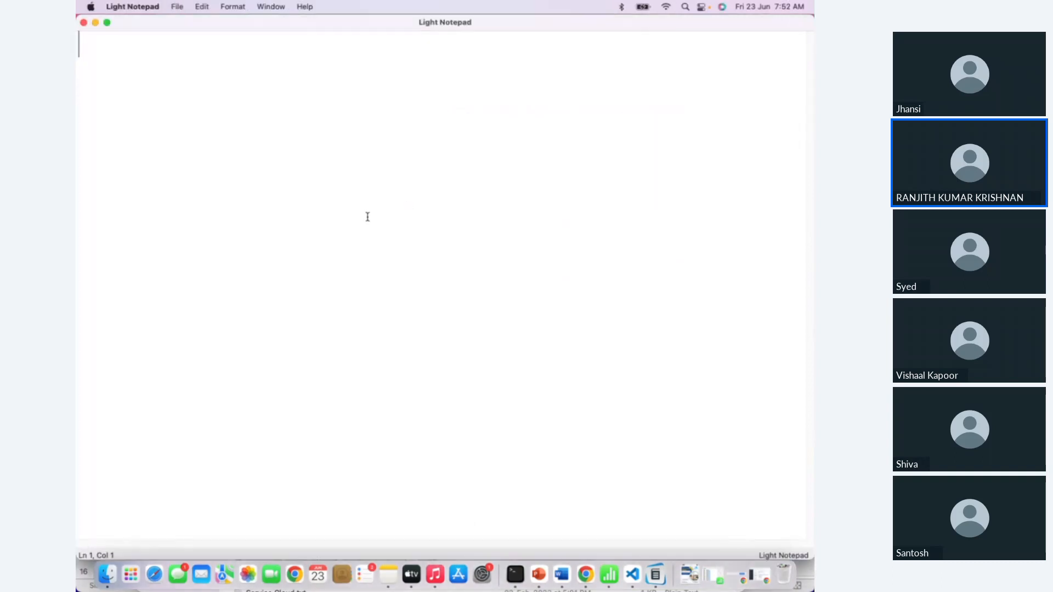
{"action": "type", "text": "Go"}
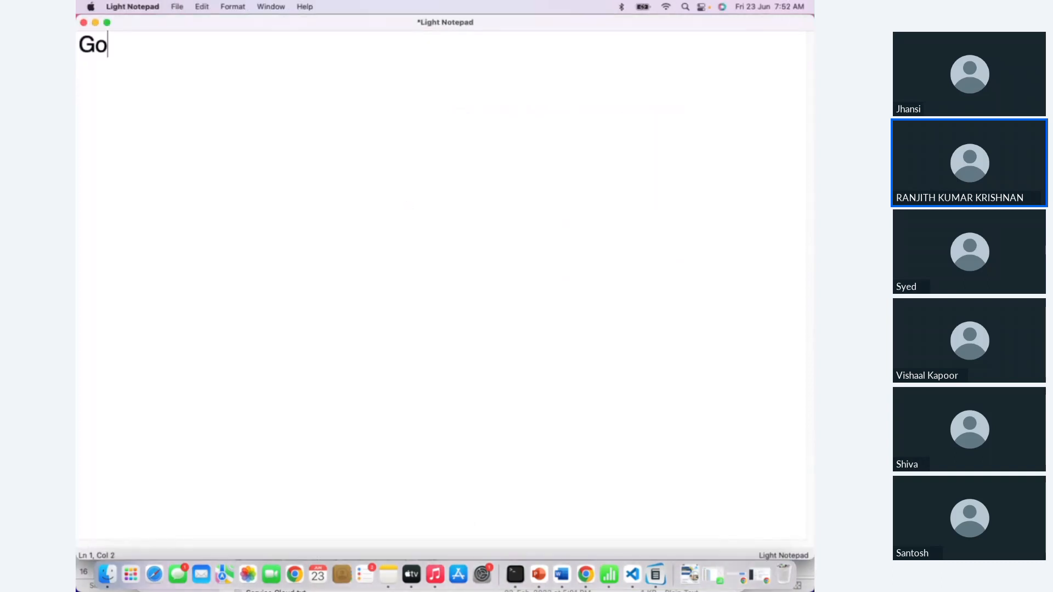
{"action": "type", "text": " thrugh the"}
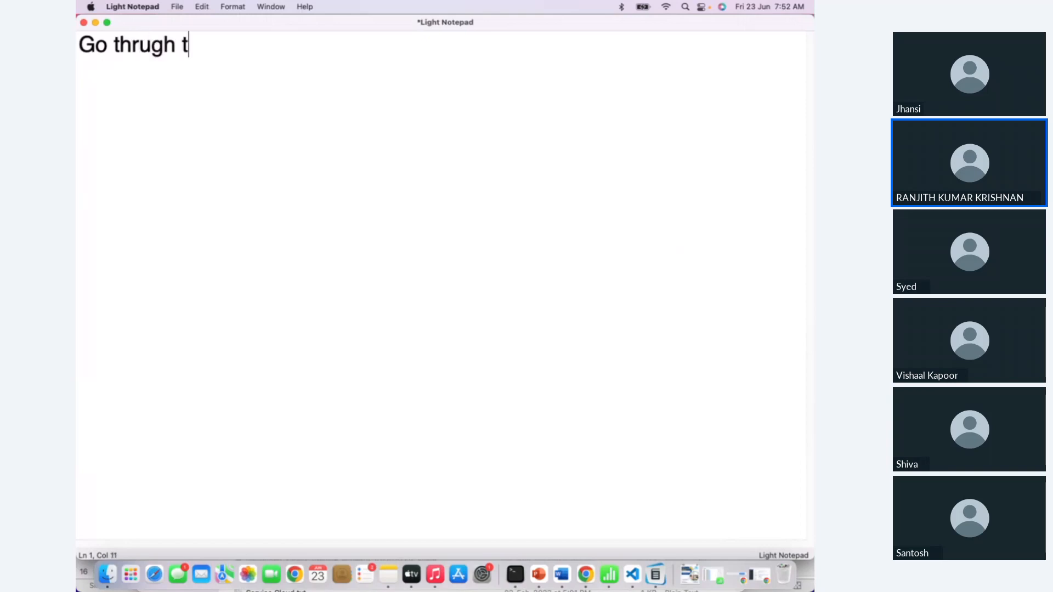
{"action": "key", "text": "Left"}
{"action": "key", "text": "Left"}
{"action": "key", "text": "Left"}
{"action": "key", "text": "Left"}
{"action": "key", "text": "Left"}
{"action": "key", "text": "Left"}
{"action": "key", "text": "Left"}
{"action": "key", "text": "Left"}
{"action": "type", "text": "o"}
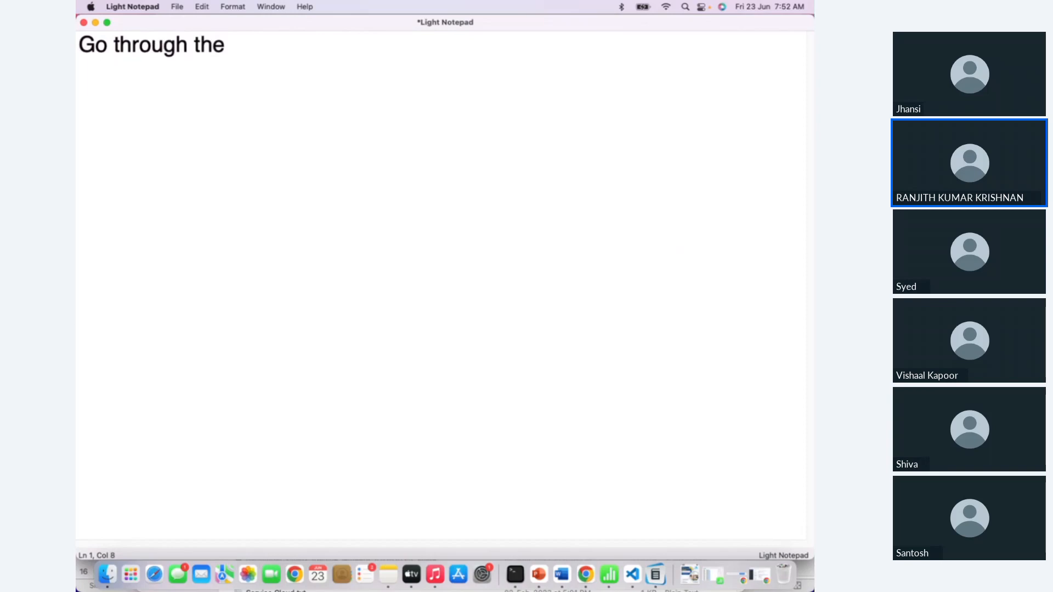
{"action": "left_click", "coordinate": [231, 44]}
{"action": "type", "text": "demo vide"}
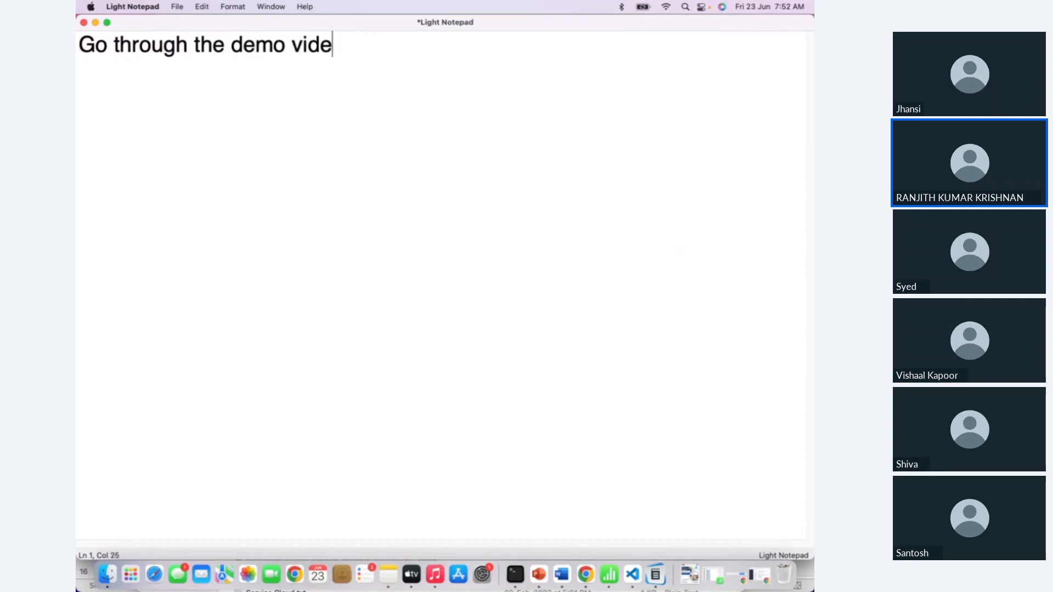
{"action": "type", "text": "o"}
{"action": "key", "text": "super+minus"}
{"action": "key", "text": "super+minus"}
{"action": "key", "text": "super+minus"}
{"action": "key", "text": "super+minus"}
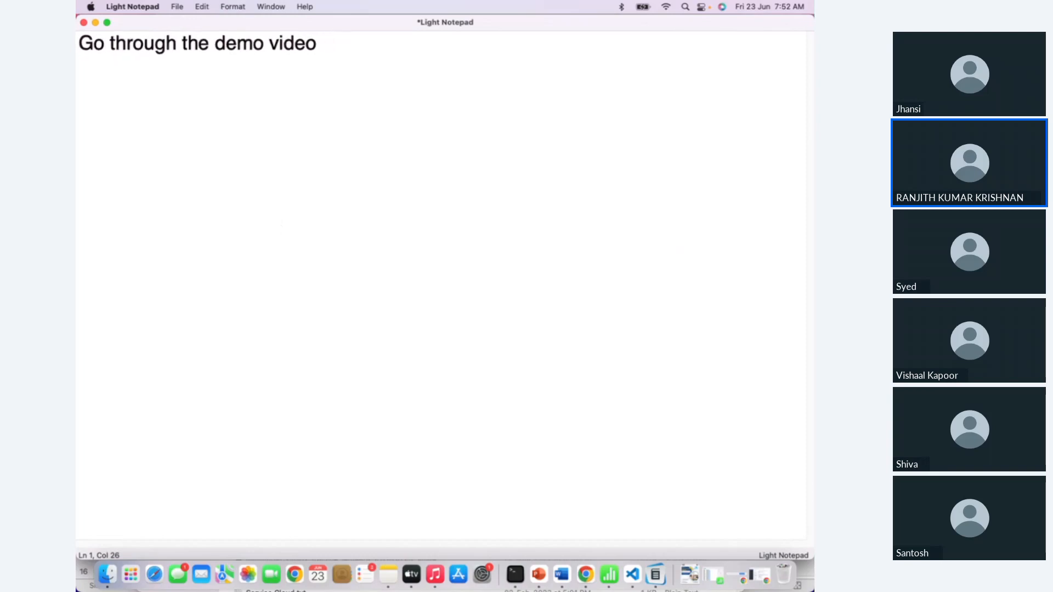
{"action": "key", "text": "super+minus"}
{"action": "key", "text": "Down"}
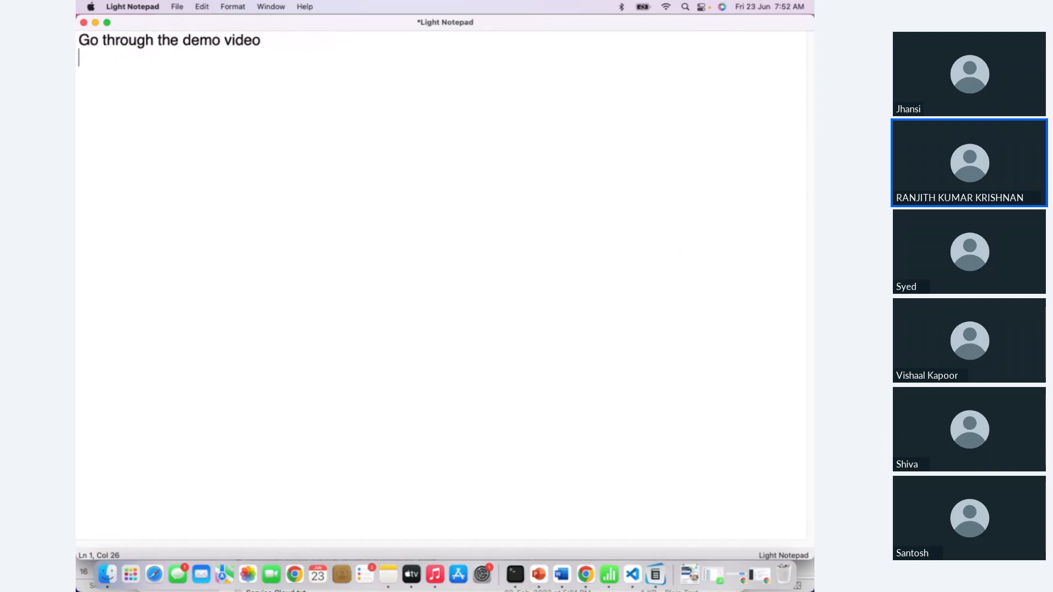
{"action": "key", "text": "Up"}
{"action": "type", "text": "1."}
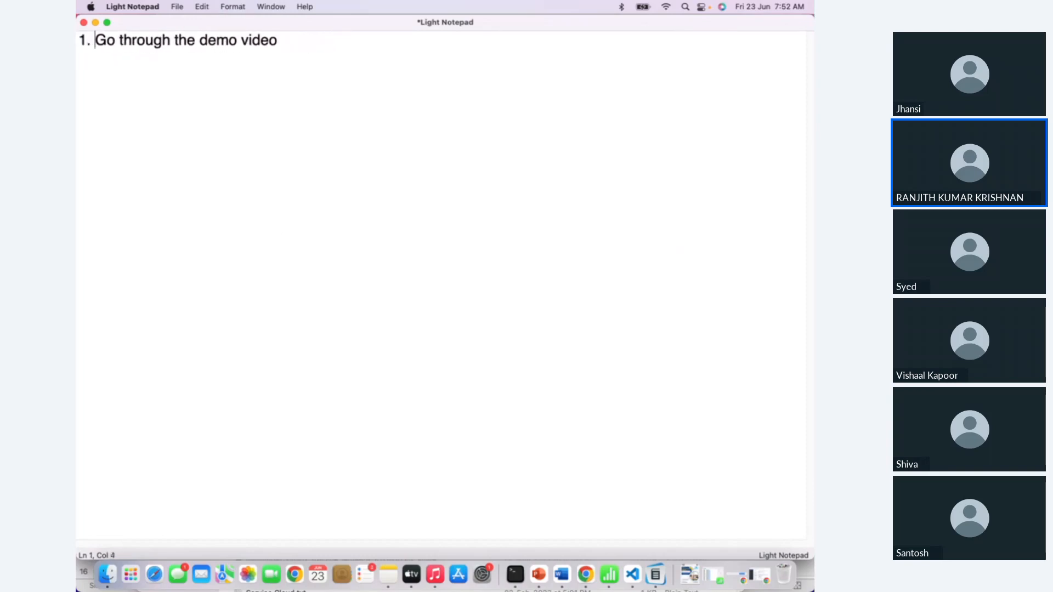
{"action": "key", "text": "Down"}
Add item '2. Visit the Salesforce.com site' with a '- Product' sub-point.
{"action": "type", "text": "2. Visit"}
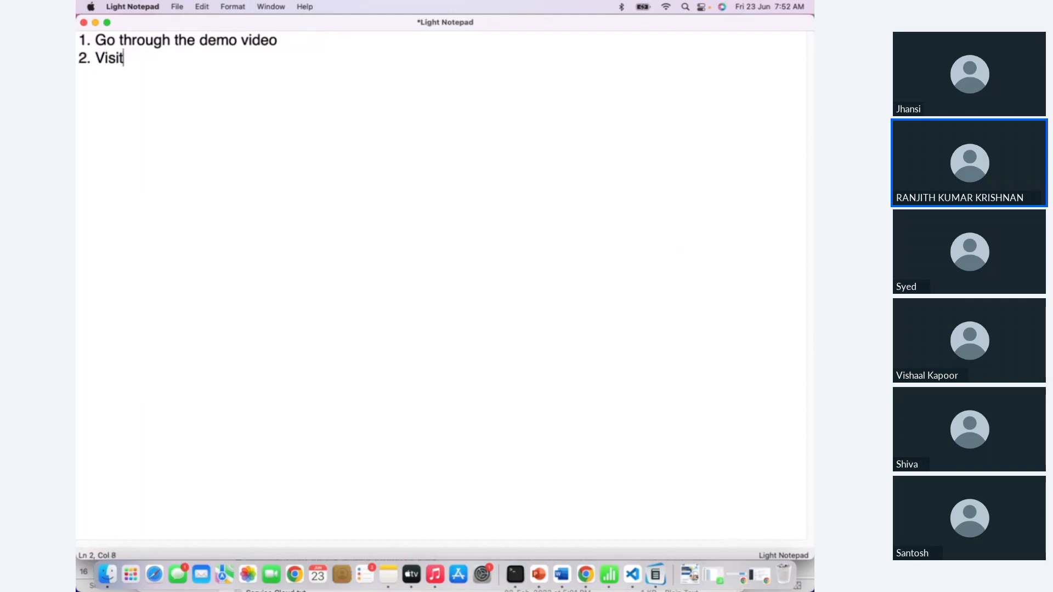
{"action": "type", "text": " the Sales"}
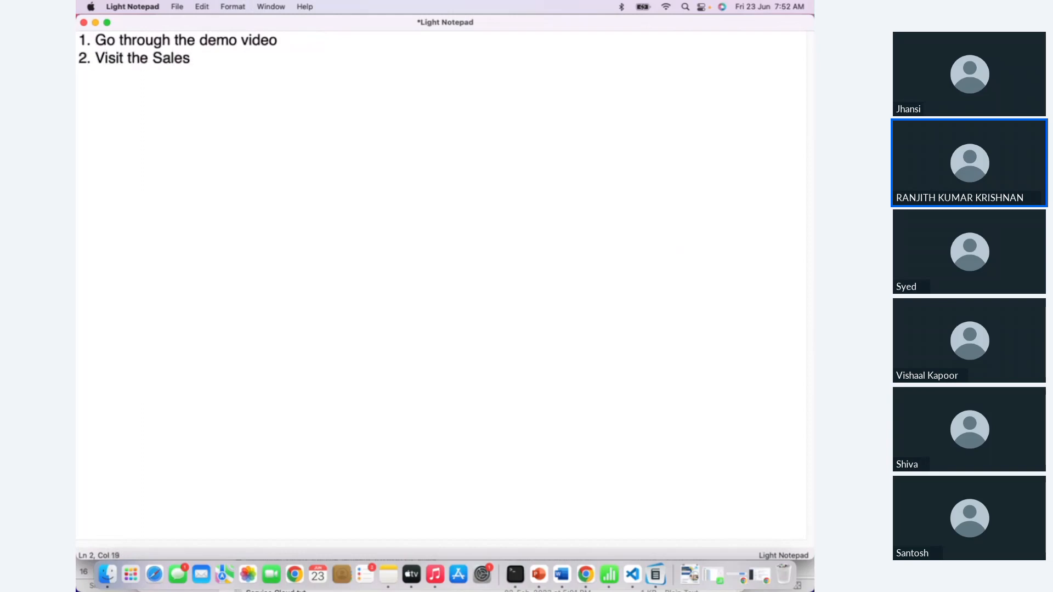
{"action": "type", "text": "force.com"}
{"action": "key", "text": "Left"}
{"action": "key", "text": "Left"}
{"action": "key", "text": "Left"}
{"action": "key", "text": "Left"}
{"action": "key", "text": "Left"}
{"action": "key", "text": "Left"}
{"action": "key", "text": "Left"}
{"action": "key", "text": "Left"}
{"action": "key", "text": "Left"}
{"action": "key", "text": "Left"}
{"action": "key", "text": "Left"}
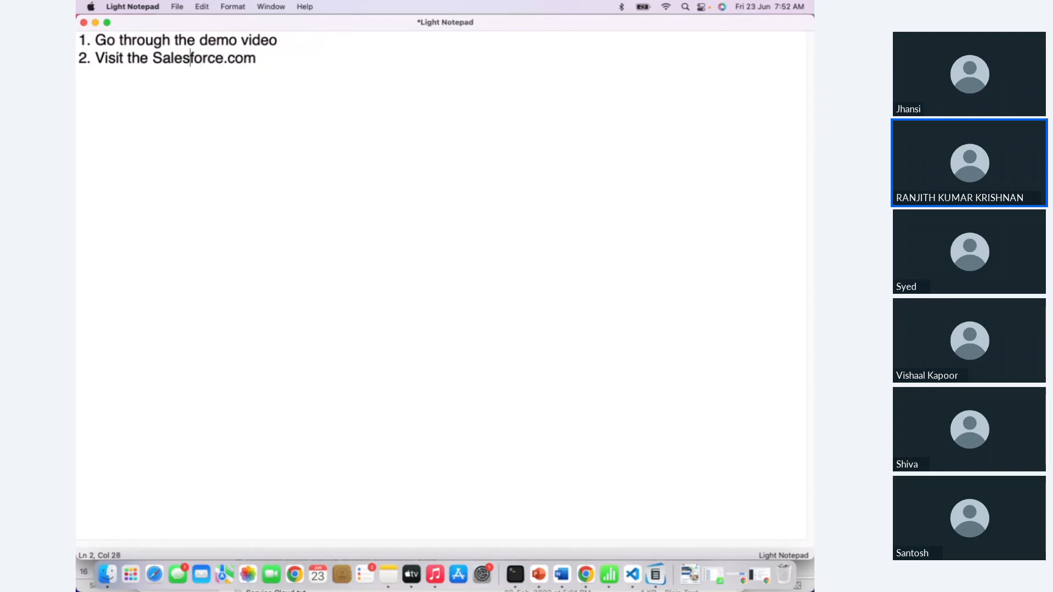
{"action": "key", "text": "Left"}
{"action": "key", "text": "Left"}
{"action": "key", "text": "Left"}
{"action": "type", "text": "site"}
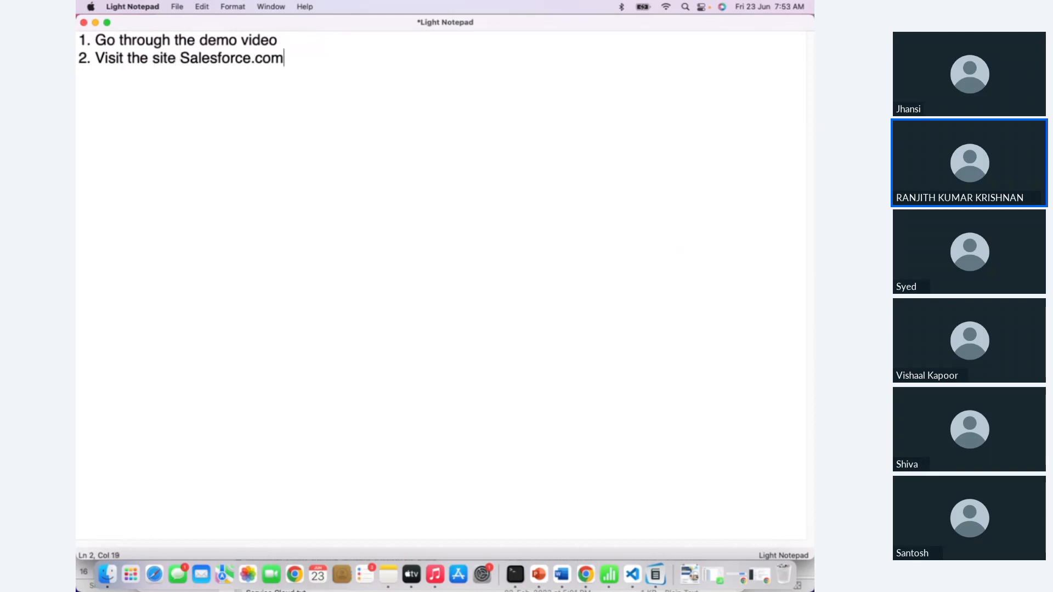
{"action": "key", "text": "Down"}
{"action": "type", "text": "- See"}
{"action": "key", "text": "BackSpace"}
{"action": "key", "text": "BackSpace"}
{"action": "key", "text": "BackSpace"}
{"action": "key", "text": "BackSpace"}
{"action": "type", "text": "Poeu"}
{"action": "key", "text": "BackSpace"}
{"action": "key", "text": "BackSpace"}
{"action": "key", "text": "BackSpace"}
{"action": "type", "text": "ro"}
{"action": "type", "text": "docut"}
{"action": "key", "text": "BackSpace"}
{"action": "key", "text": "BackSpace"}
{"action": "key", "text": "BackSpace"}
{"action": "key", "text": "BackSpace"}
{"action": "type", "text": "uct"}
Add a '- Pricing' sub-point under item 2.
{"action": "key", "text": "Return"}
{"action": "key", "text": "Up"}
{"action": "key", "text": "Right"}
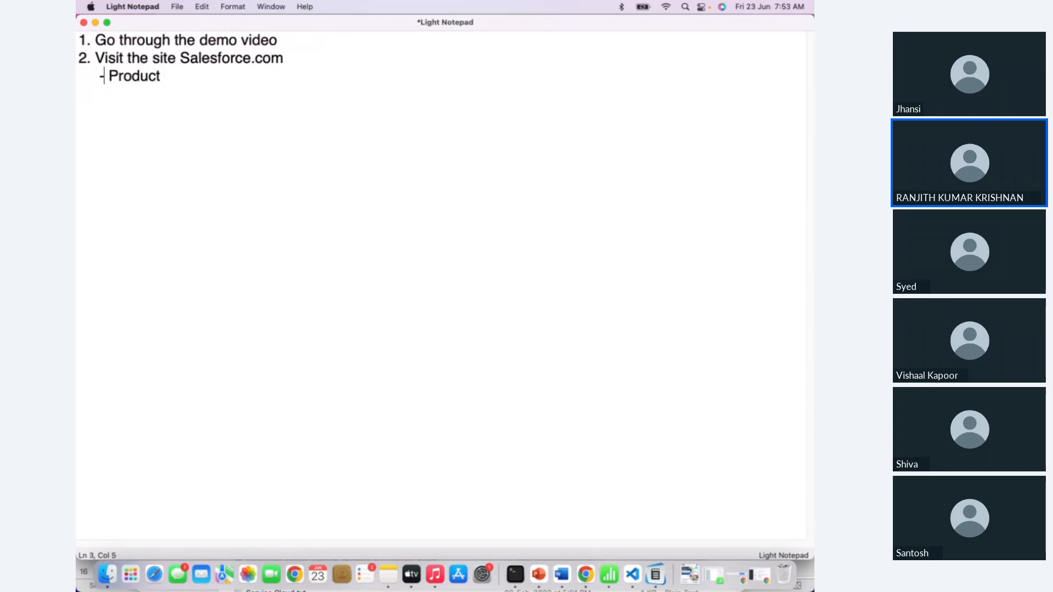
{"action": "key", "text": "super+Right"}
{"action": "type", "text": "- Pricing"}
{"action": "key", "text": "BackSpace"}
{"action": "key", "text": "BackSpace"}
{"action": "type", "text": "ng"}
Add '- Editions - Starter, Professional, Enterprise and Unlimited (Sales Cloud)' line.
{"action": "key", "text": "Return"}
{"action": "type", "text": "- Editions "}
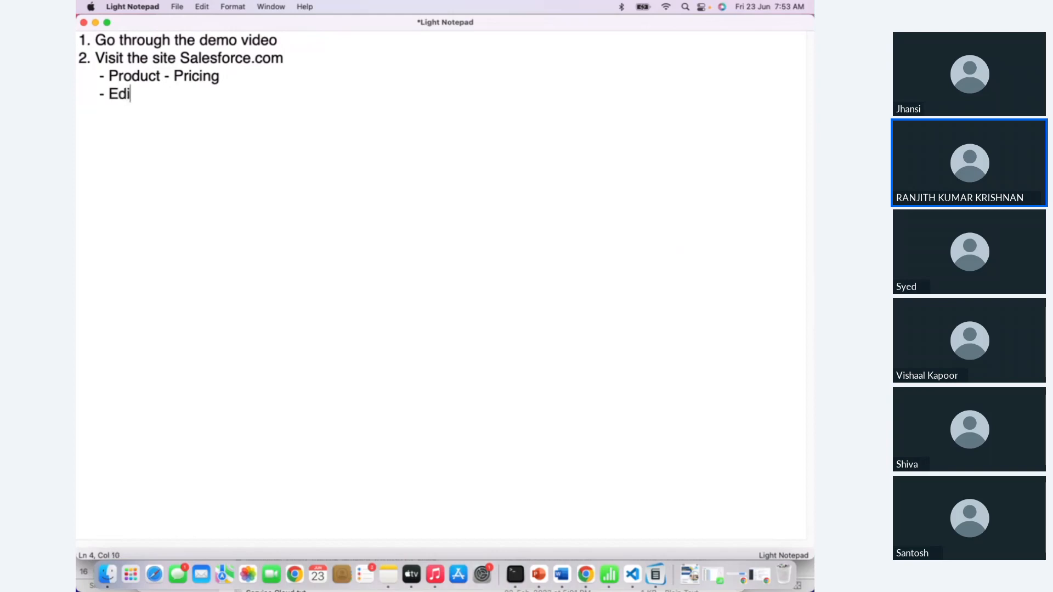
{"action": "type", "text": "- Started"}
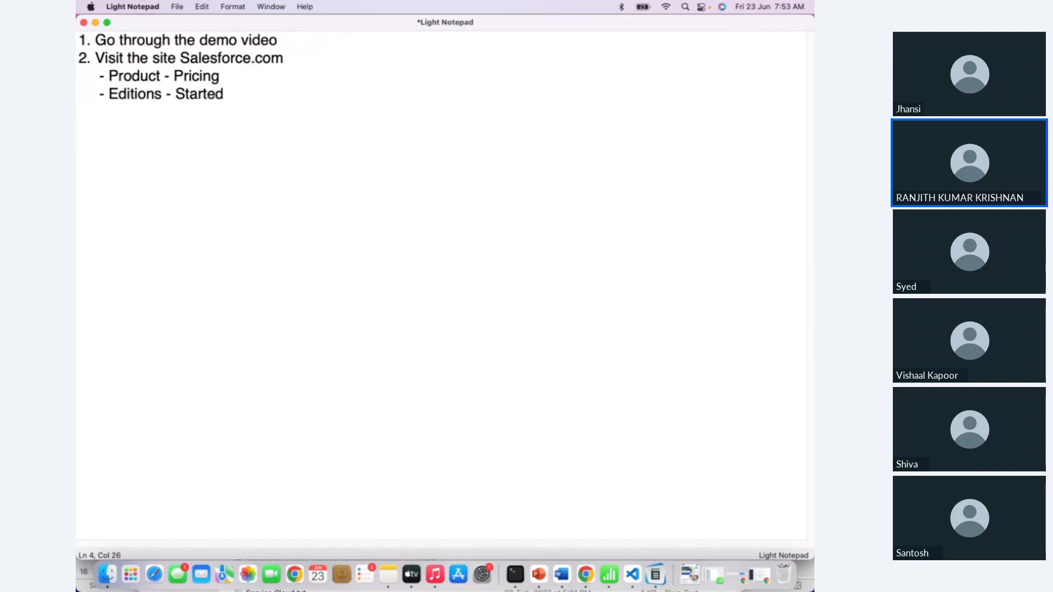
{"action": "key", "text": "BackSpace"}
{"action": "type", "text": "r, Professional"}
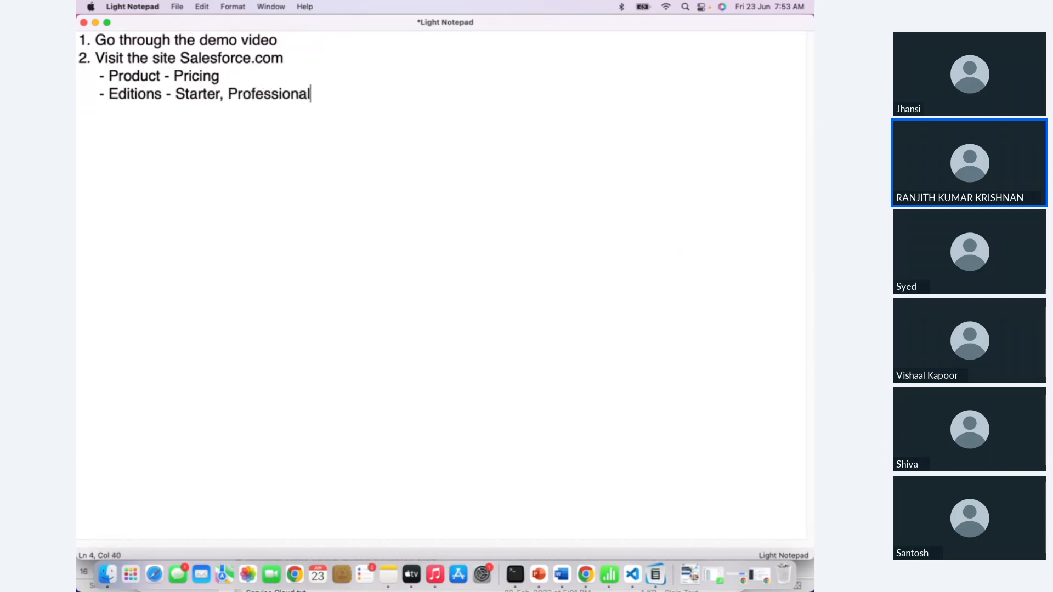
{"action": "type", "text": ", Enterpri"}
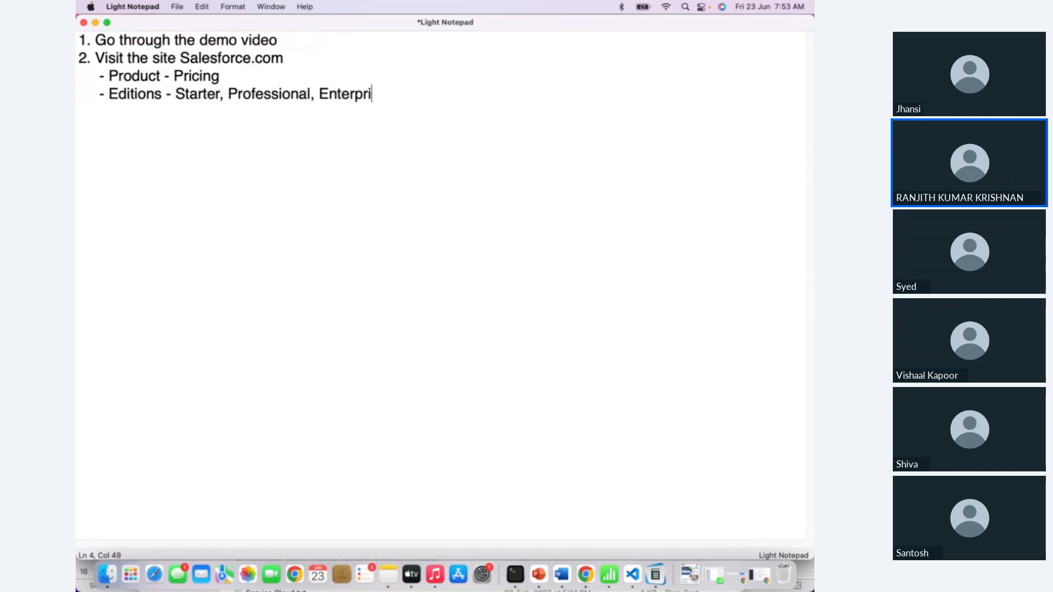
{"action": "type", "text": "se and Unlimit"}
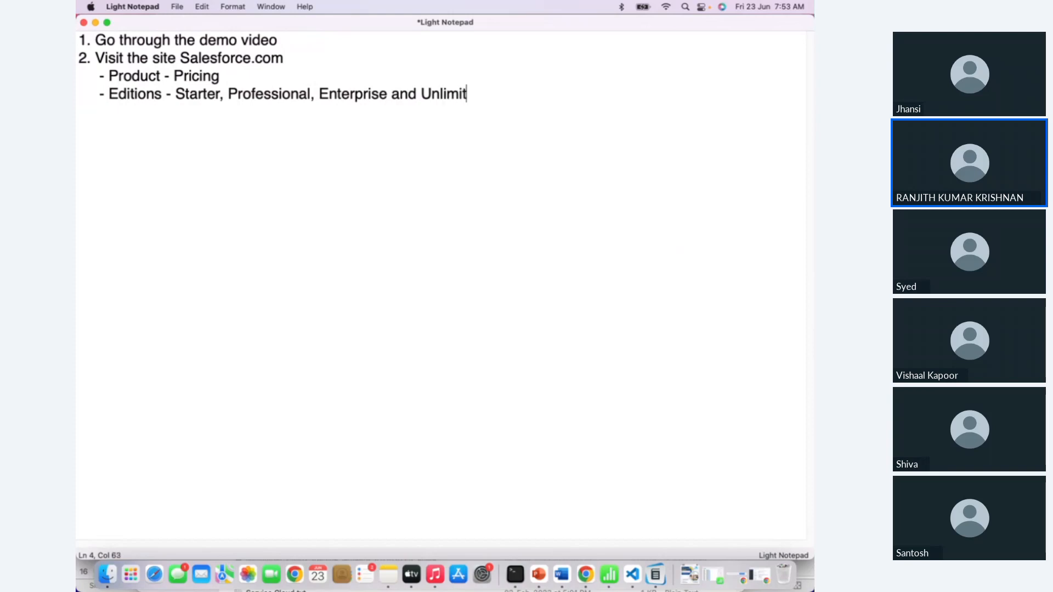
{"action": "type", "text": "ed (Sales"}
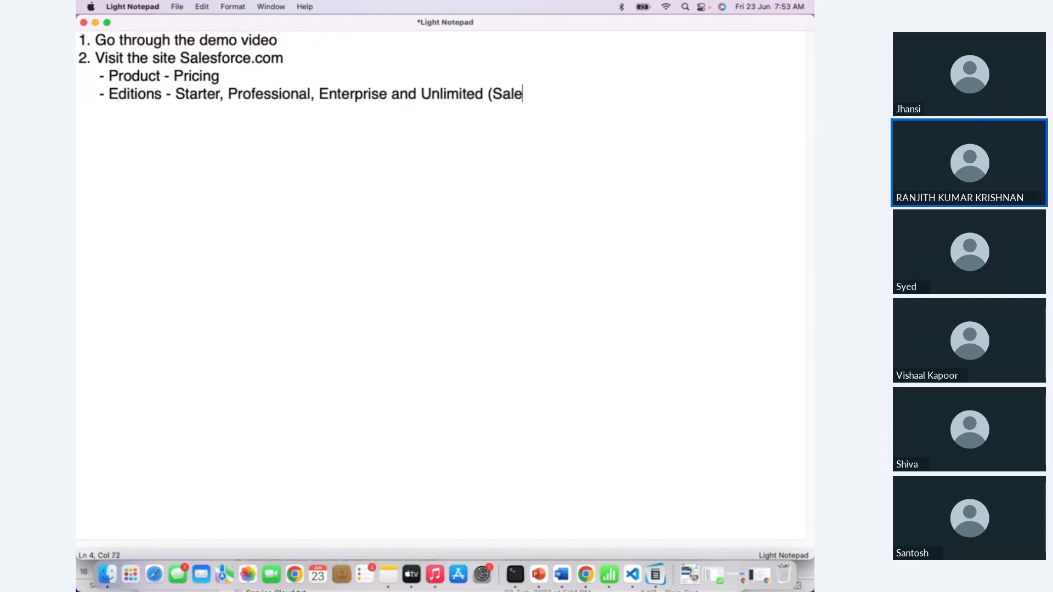
{"action": "key", "text": "BackSpace"}
{"action": "type", "text": "s Cloud)"}
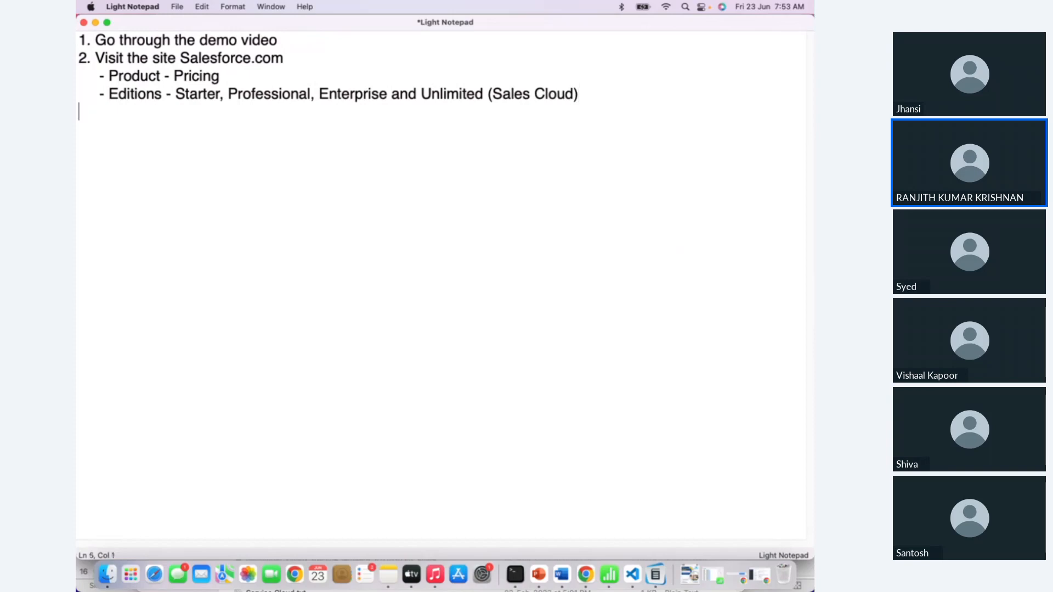
Add an 'Editions' heading with 'Pay' and 'Free (Developer Edition)' lines beneath.
{"action": "key", "text": "Return"}
{"action": "type", "text": "Editiona"}
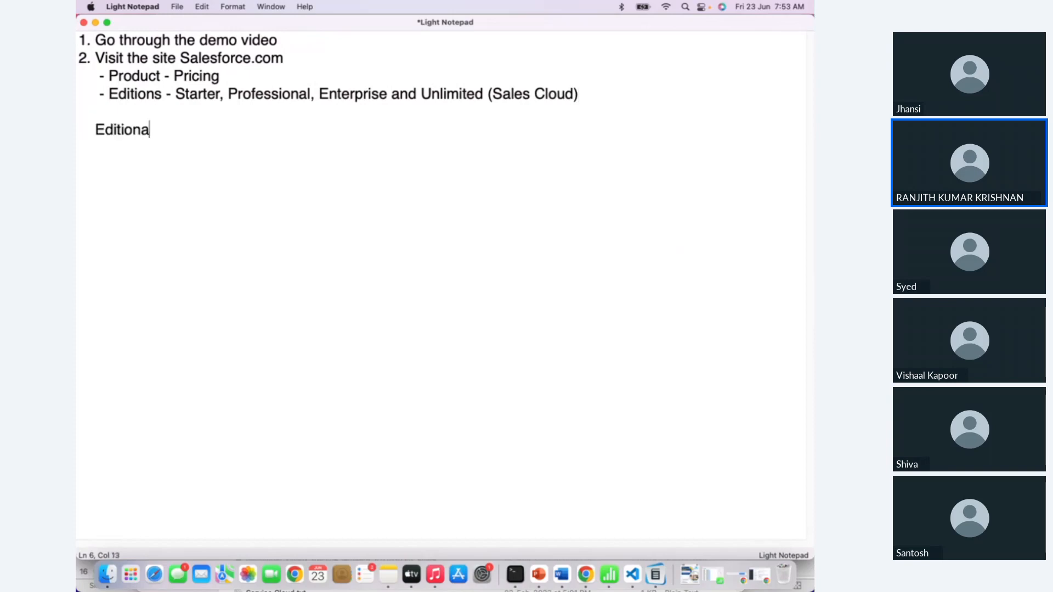
{"action": "key", "text": "Return"}
{"action": "key", "text": "BackSpace"}
{"action": "key", "text": "BackSpace"}
{"action": "type", "text": "s"}
{"action": "key", "text": "Return"}
{"action": "type", "text": "Pa"}
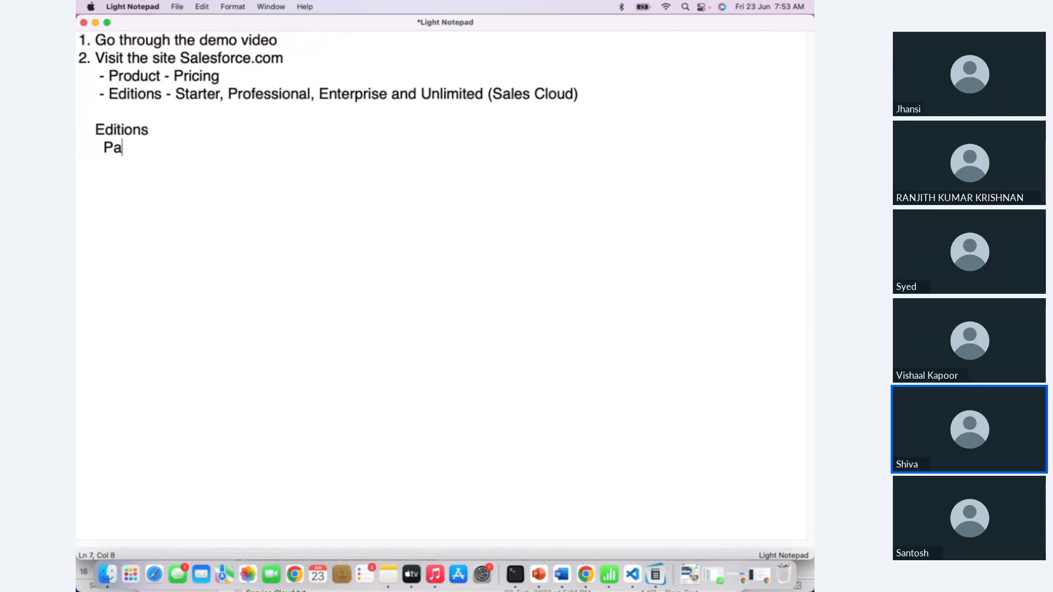
{"action": "type", "text": "y"}
{"action": "key", "text": "Return"}
{"action": "type", "text": "Free "}
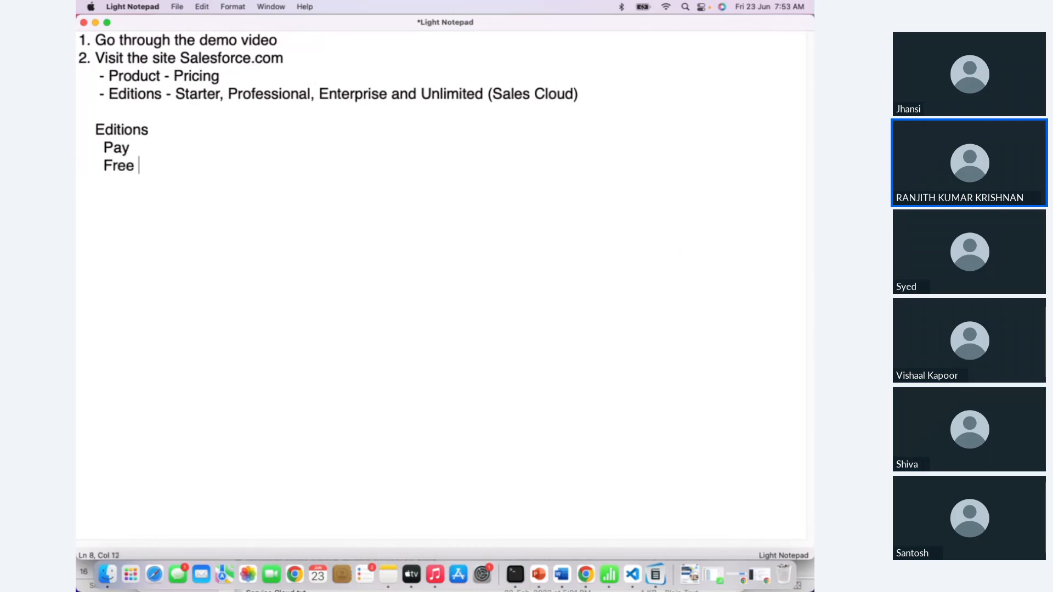
{"action": "type", "text": "(Developer Ed"}
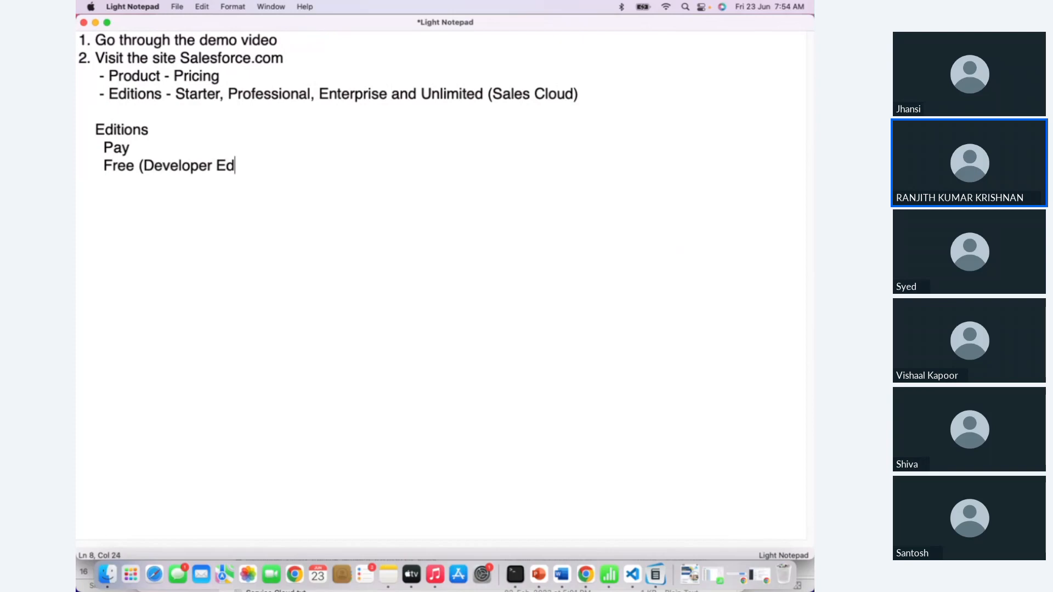
{"action": "type", "text": "ition)"}
Copy the paid editions list and paste it in parentheses after 'Pay'.
{"action": "key", "text": "Up"}
{"action": "key", "text": "Up"}
{"action": "key", "text": "Up"}
{"action": "key", "text": "Up"}
{"action": "key", "text": "Right"}
{"action": "key", "text": "Left"}
{"action": "key", "text": "Left"}
{"action": "key", "text": "Left"}
{"action": "key", "text": "Left"}
{"action": "key", "text": "Left"}
{"action": "key", "text": "Left"}
{"action": "key", "text": "Left"}
{"action": "key", "text": "Left"}
{"action": "key", "text": "Left"}
{"action": "key", "text": "Left"}
{"action": "key", "text": "Left"}
{"action": "key", "text": "Left"}
{"action": "key", "text": "Left"}
{"action": "key", "text": "Left"}
{"action": "key", "text": "super+shift+Right"}
{"action": "key", "text": "super+c"}
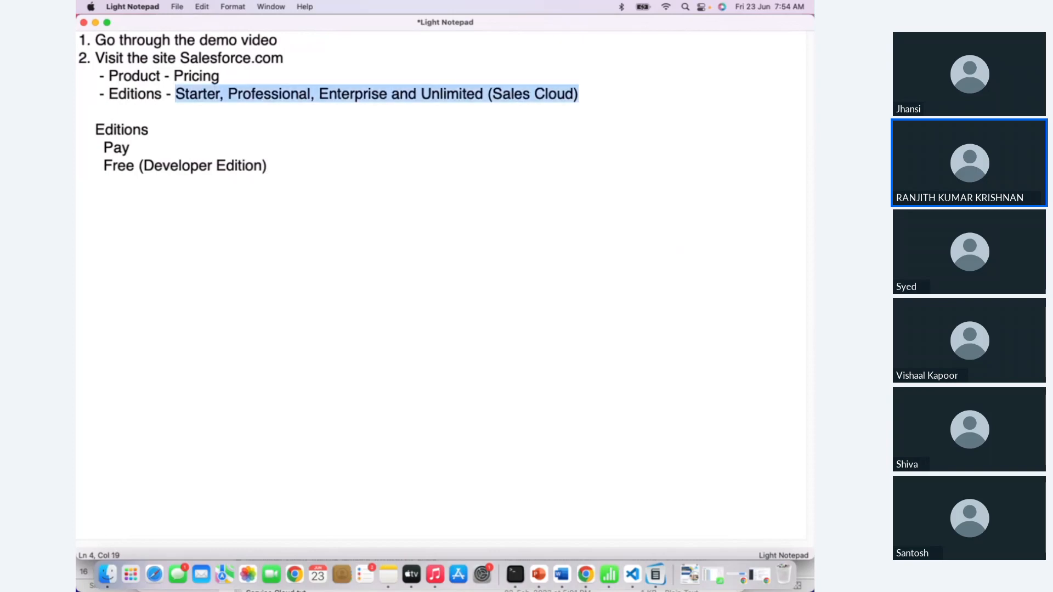
{"action": "key", "text": "Down"}
{"action": "key", "text": "Down"}
{"action": "key", "text": "Down"}
{"action": "type", "text": "("}
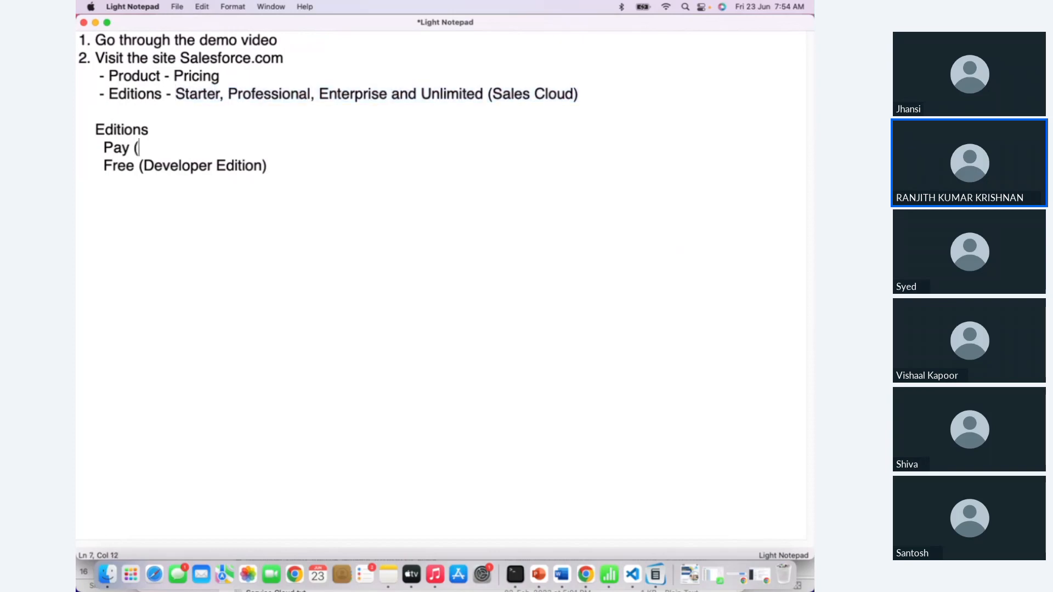
{"action": "key", "text": "super+v"}
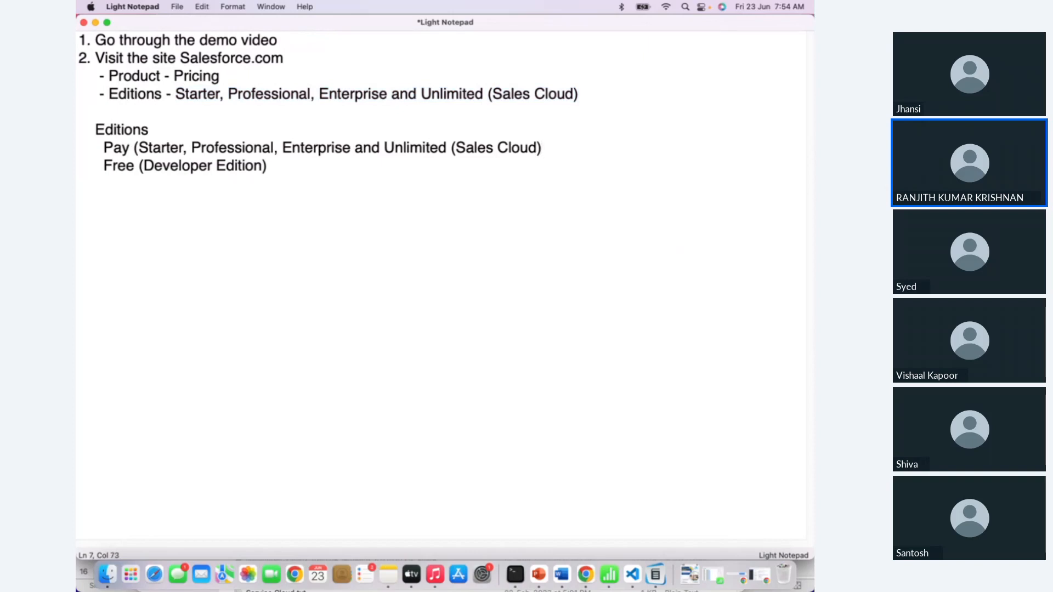
{"action": "type", "text": ")"}
Begin item '3. Sigup Dev Ed' below the Editions section.
{"action": "key", "text": "Down"}
{"action": "key", "text": "Return"}
{"action": "key", "text": "Return"}
{"action": "type", "text": "3. Sigup"}
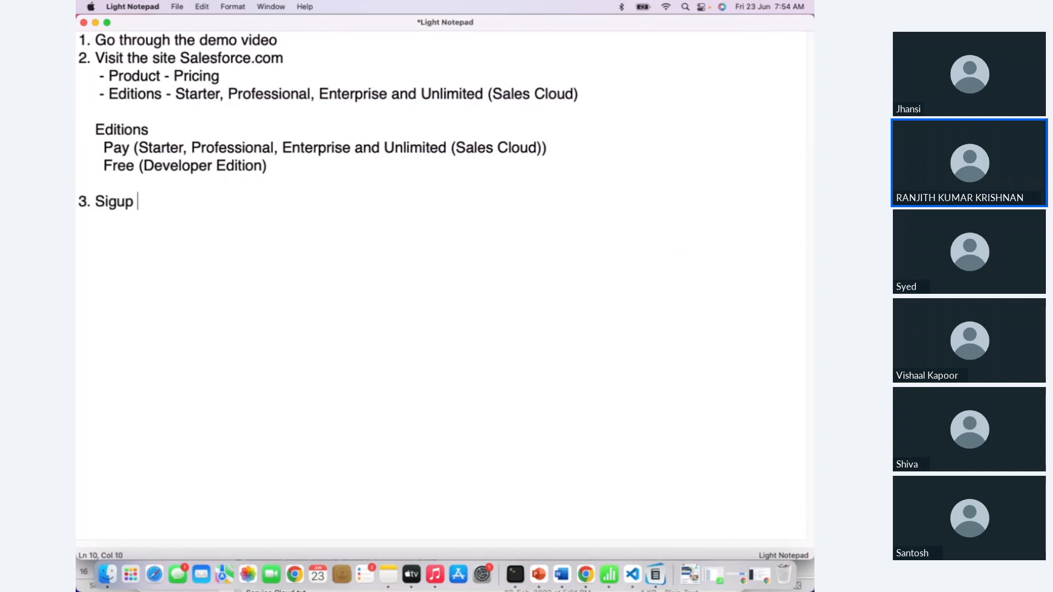
{"action": "type", "text": " Dev Ed"}
Complete item 3 as 'Sigup Dev Org / Developer Edition' and paste the developer signup URL beneath.
{"action": "key", "text": "BackSpace"}
{"action": "key", "text": "BackSpace"}
{"action": "key", "text": "BackSpace"}
{"action": "type", "text": "Org /"}
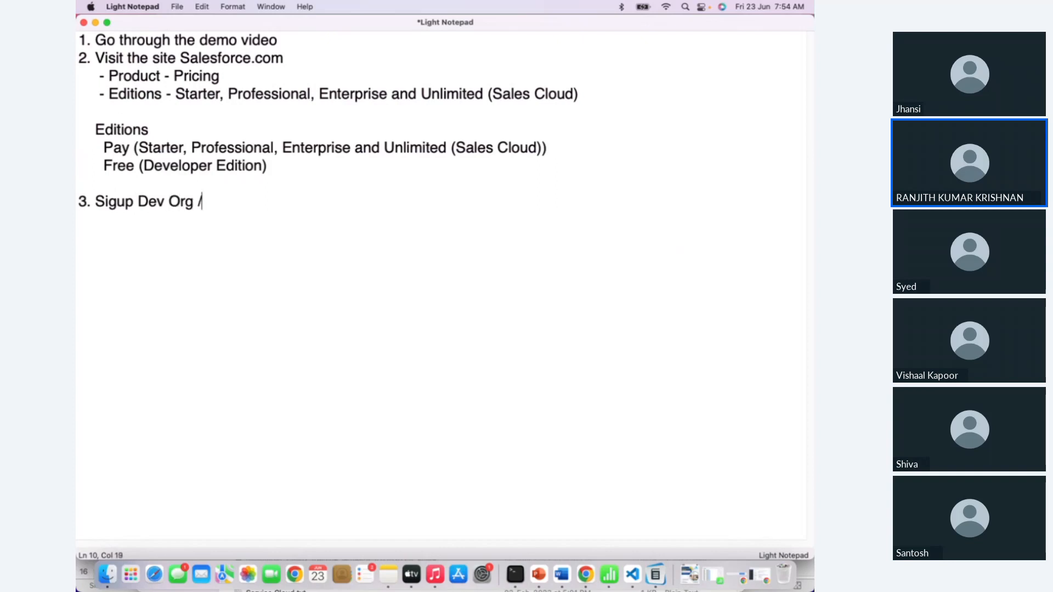
{"action": "type", "text": " Developer "}
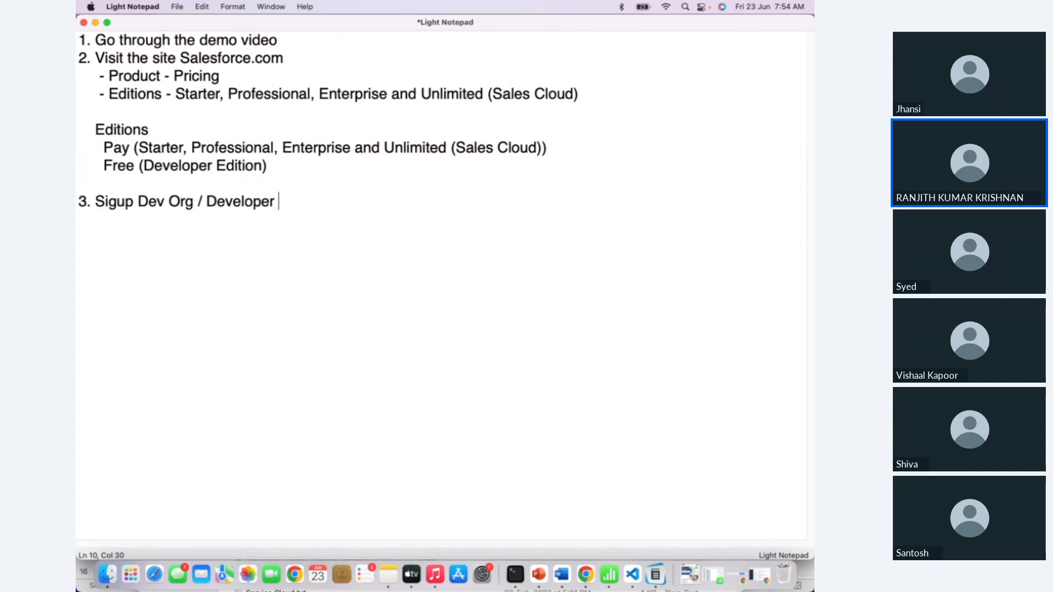
{"action": "type", "text": "Edition"}
{"action": "key", "text": "Return"}
{"action": "key", "text": "Return"}
{"action": "key", "text": "super+v"}
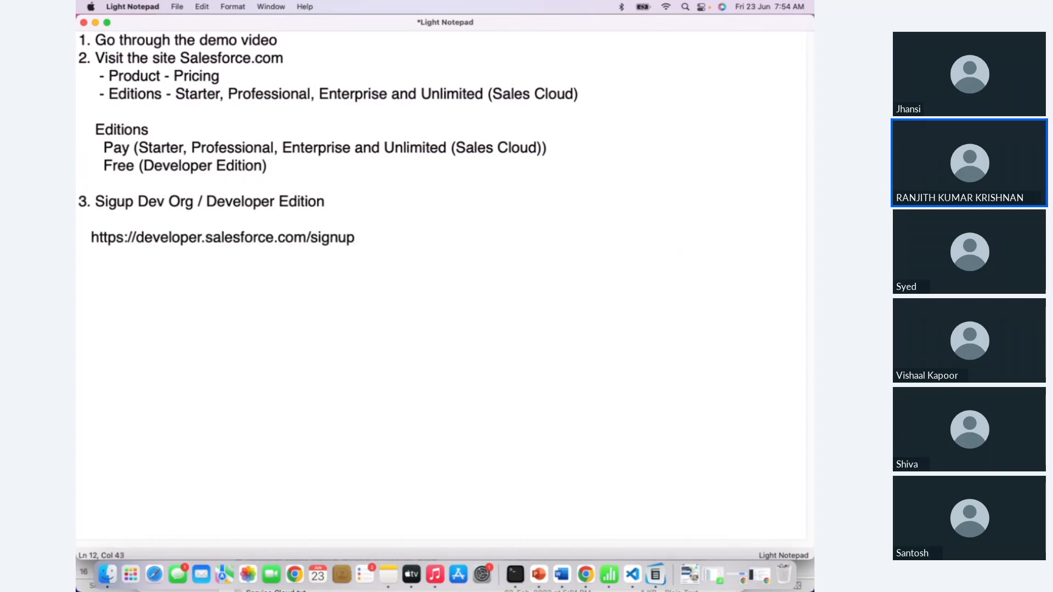
{"action": "key", "text": "Return"}
Add item '4. Reset the password', removing the extra blank line above it.
{"action": "type", "text": "4."}
{"action": "key", "text": "Up"}
{"action": "key", "text": "Up"}
{"action": "key", "text": "Up"}
{"action": "key", "text": "Delete"}
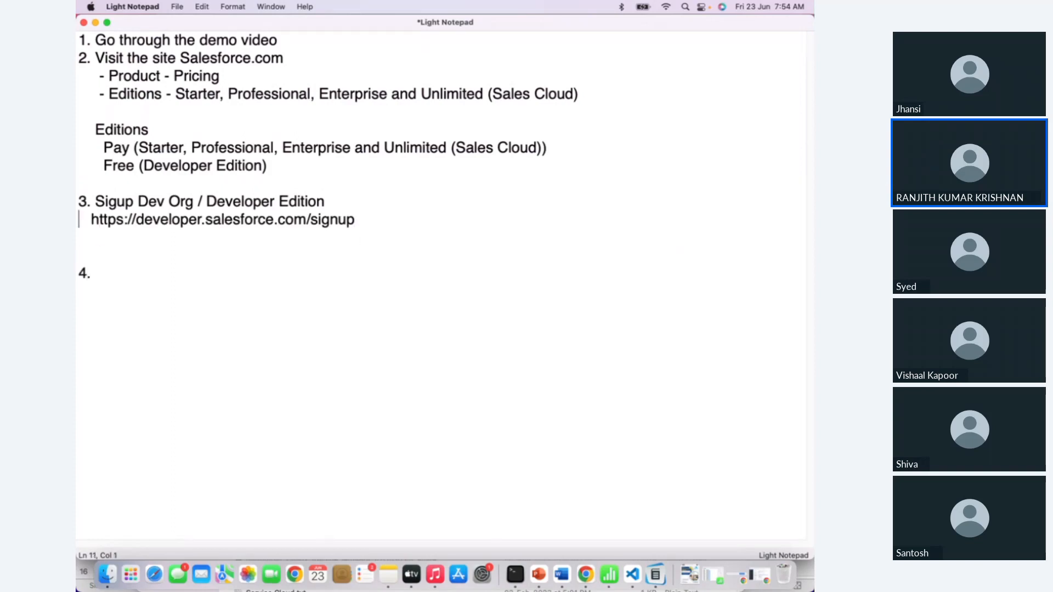
{"action": "key", "text": "Down"}
{"action": "key", "text": "Down"}
{"action": "key", "text": "Right"}
{"action": "key", "text": "Right"}
{"action": "type", "text": "Expe"}
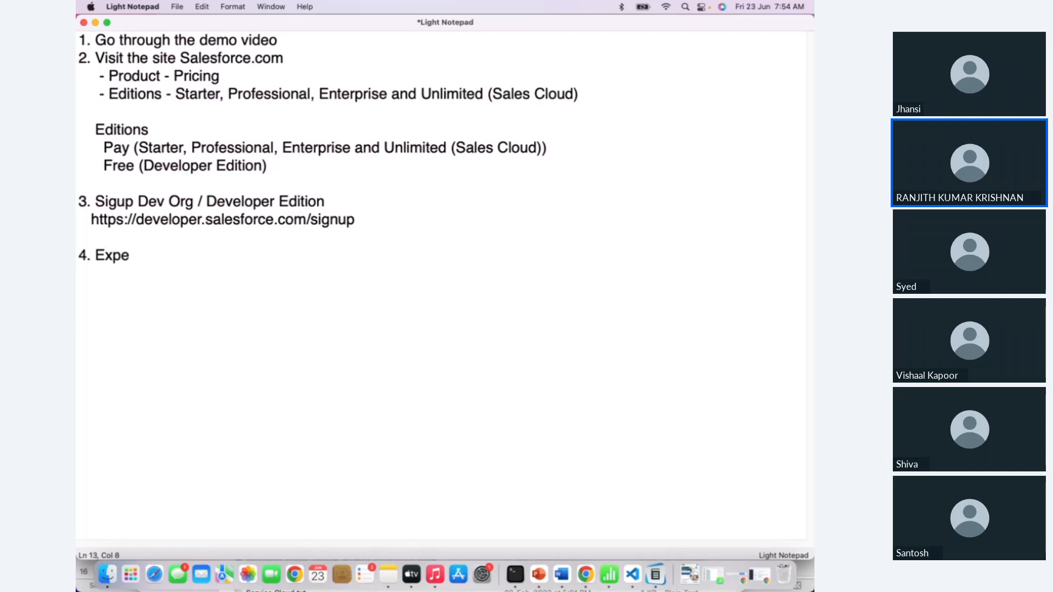
{"action": "key", "text": "BackSpace"}
{"action": "key", "text": "BackSpace"}
{"action": "key", "text": "BackSpace"}
{"action": "key", "text": "BackSpace"}
{"action": "type", "text": "Reset the passwor"}
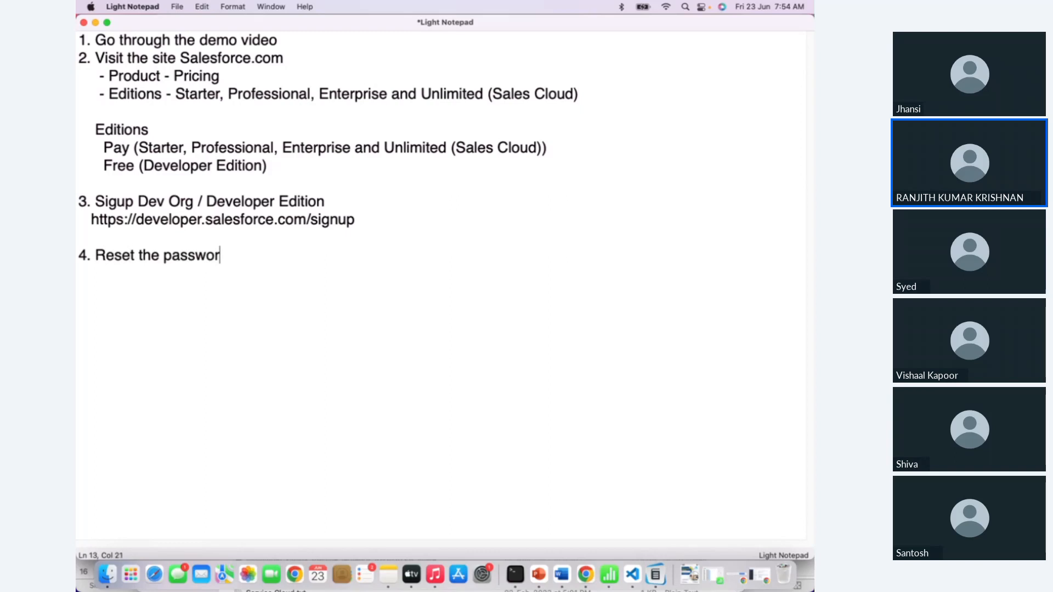
{"action": "type", "text": "d"}
Add the parenthesised user-name format note below the signup URL.
{"action": "key", "text": "Up"}
{"action": "type", "text": "(user name - yo"}
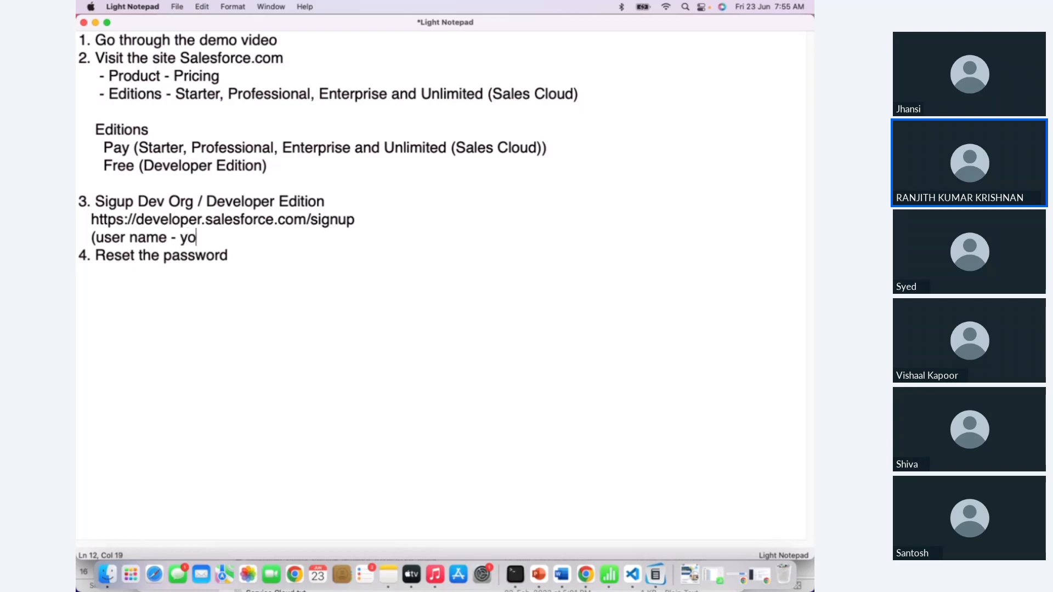
{"action": "type", "text": "urname@b"}
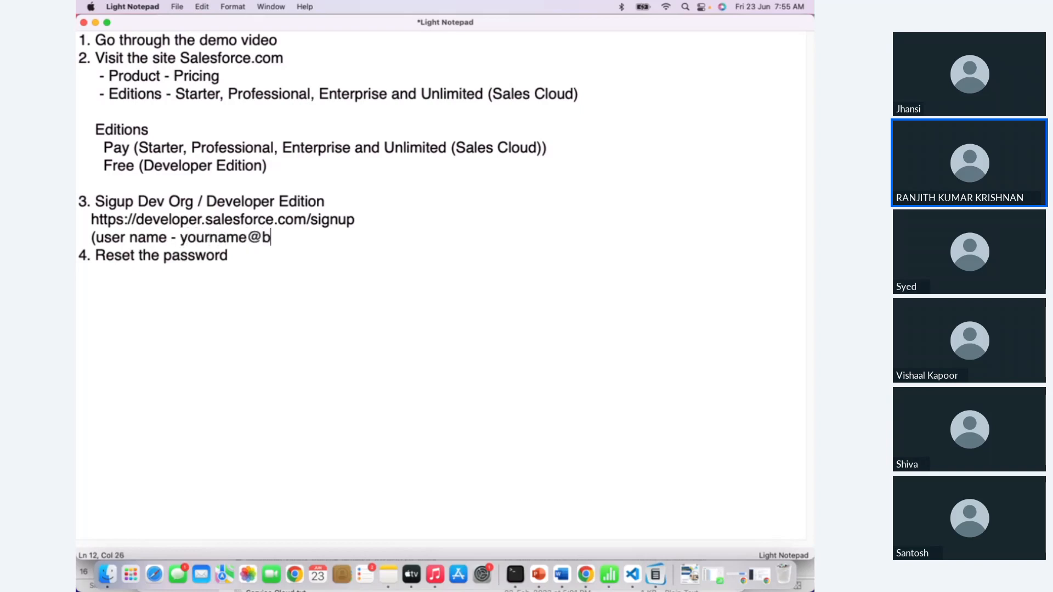
{"action": "type", "text": "atch113.com)"}
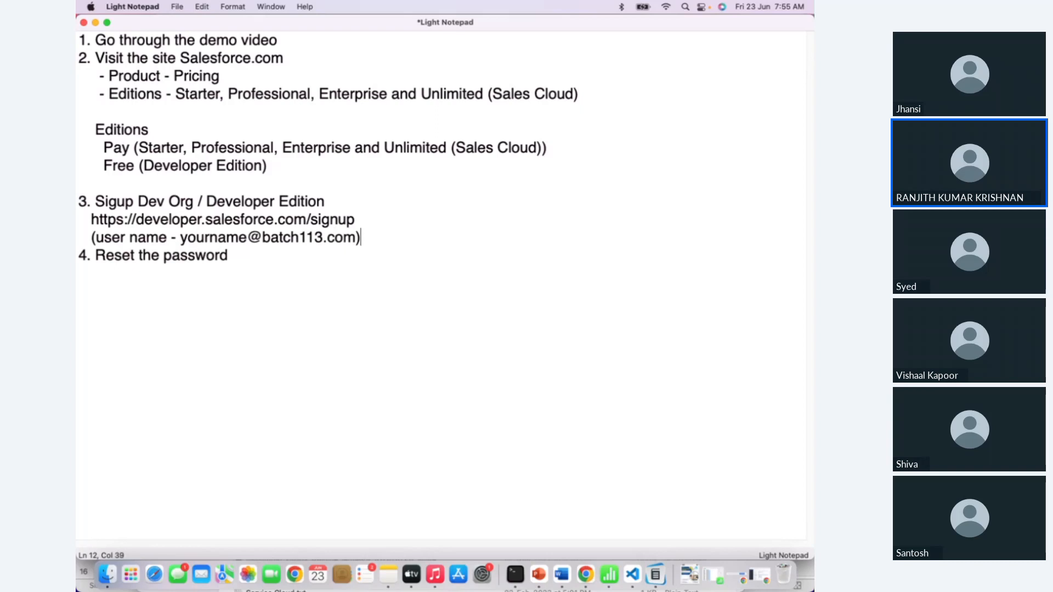
{"action": "key", "text": "Return"}
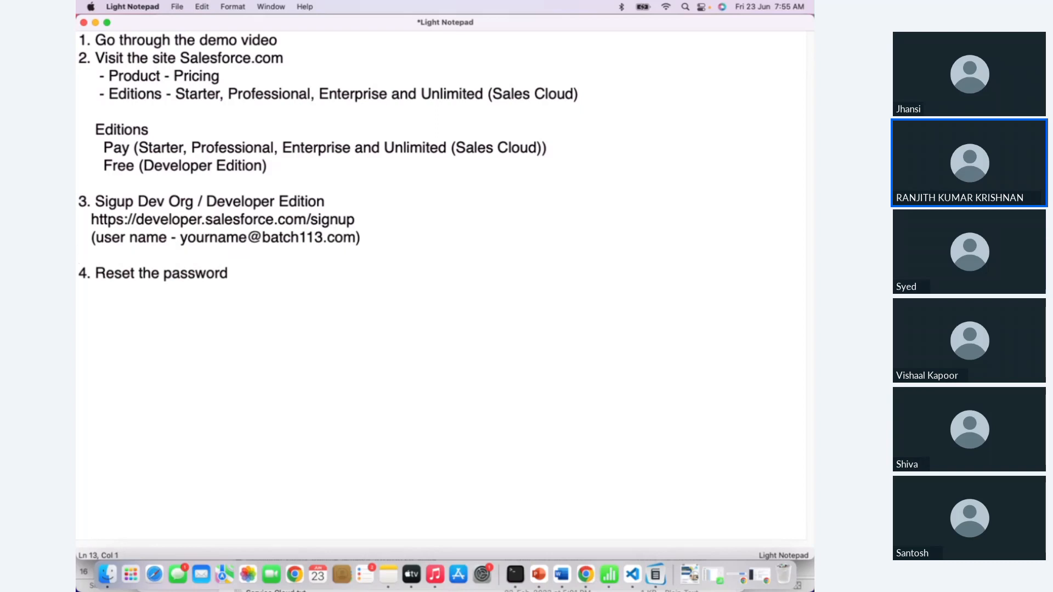
Start item '5.' on a new line after item 4.
{"action": "left_click", "coordinate": [150, 291]}
{"action": "key", "text": "Return"}
{"action": "key", "text": "Return"}
{"action": "type", "text": "5."}
{"action": "left_click", "coordinate": [78, 291]}
{"action": "left_click", "coordinate": [237, 274]}
{"action": "left_click", "coordinate": [140, 308]}
Write item 5 as 'Switch Lightning Experience <——> Salesforce Classic'.
{"action": "type", "text": "Swtich"}
{"action": "key", "text": "BackSpace"}
{"action": "key", "text": "BackSpace"}
{"action": "key", "text": "BackSpace"}
{"action": "key", "text": "BackSpace"}
{"action": "type", "text": "itch "}
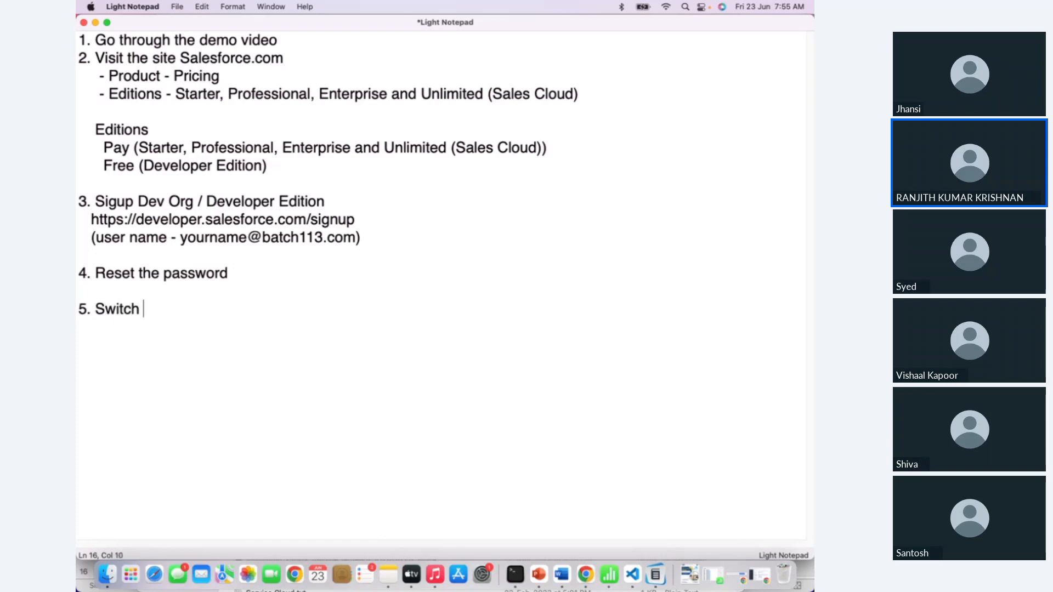
{"action": "type", "text": "Lightning "}
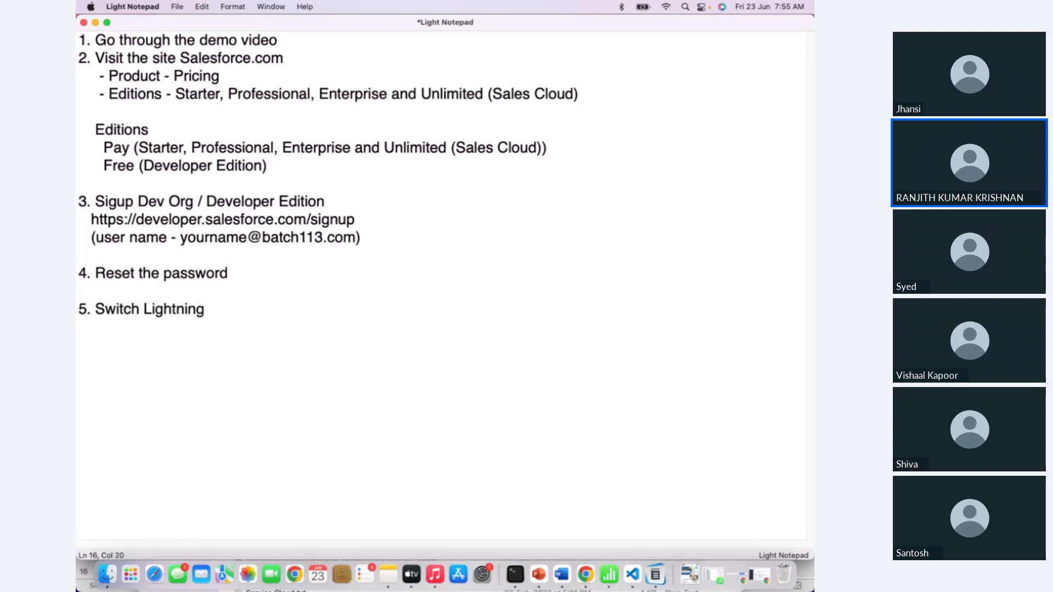
{"action": "type", "text": "Experienc"}
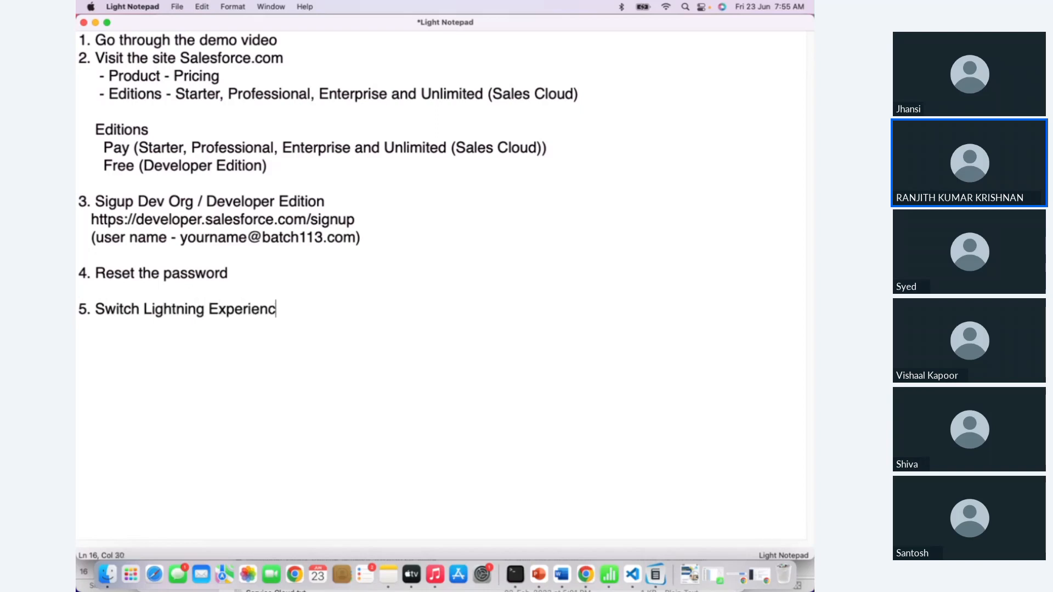
{"action": "type", "text": "e -->"}
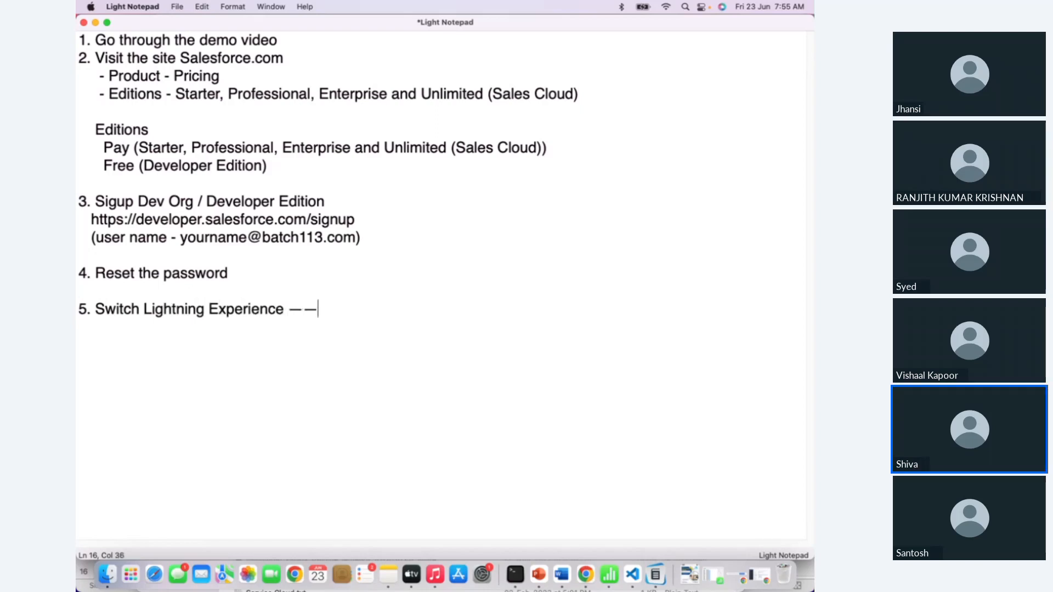
{"action": "key", "text": "Left"}
{"action": "key", "text": "Left"}
{"action": "key", "text": "Left"}
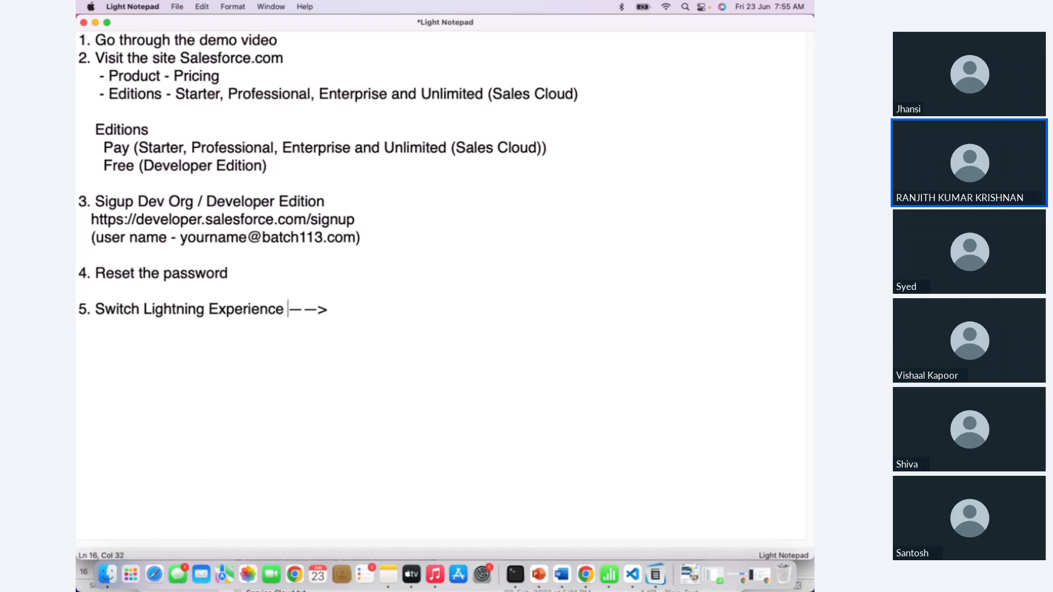
{"action": "type", "text": "<——>  Salesforce Classoc"}
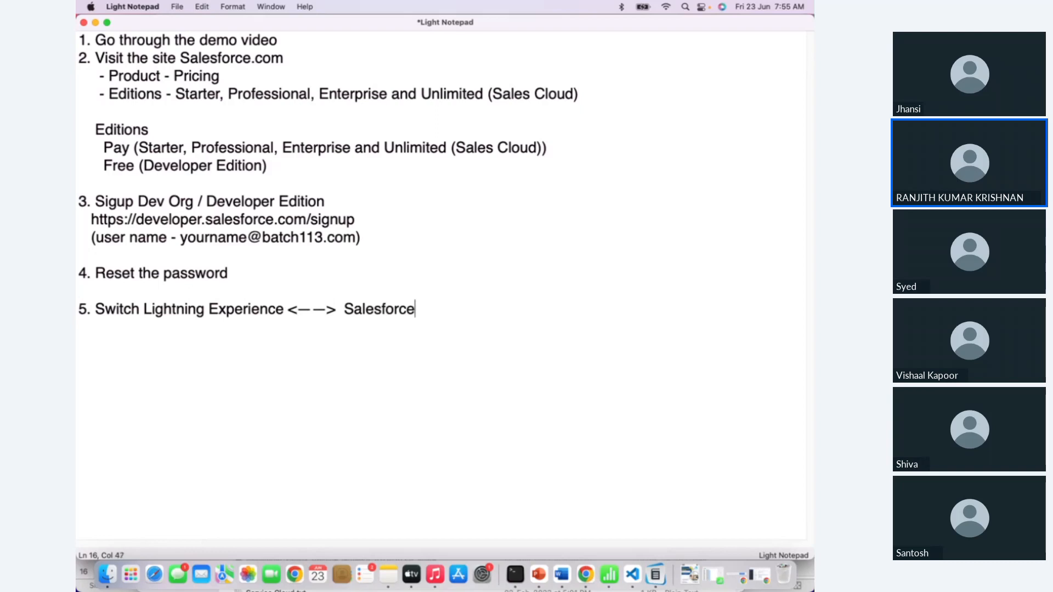
{"action": "key", "text": "BackSpace"}
{"action": "key", "text": "BackSpace"}
{"action": "type", "text": "ic"}
{"action": "key", "text": "Return"}
Add item '6. Setup' with 'Company Settings' and 'Company Information' sub-lines.
{"action": "type", "text": "6. Setup"}
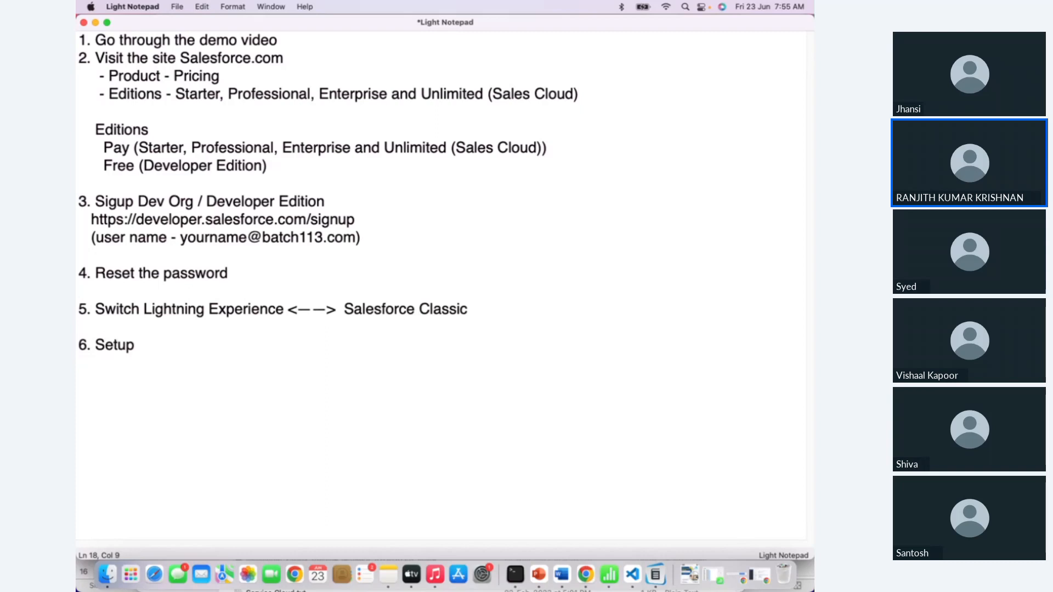
{"action": "key", "text": "Return"}
{"action": "type", "text": "I.  - Company Settings"}
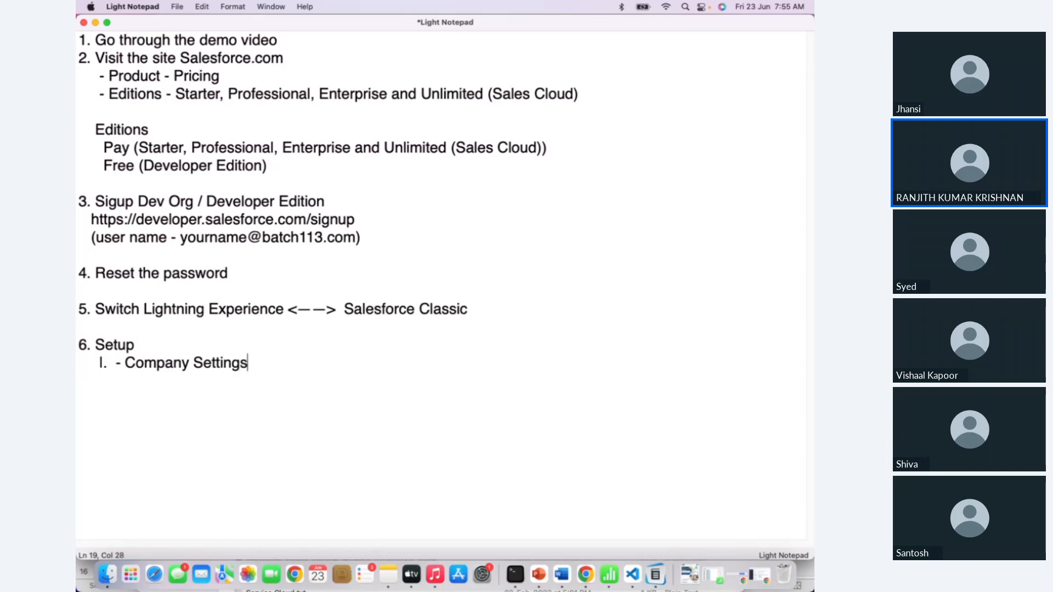
{"action": "key", "text": "Return"}
{"action": "type", "text": "I — Comp"}
{"action": "type", "text": "any In"}
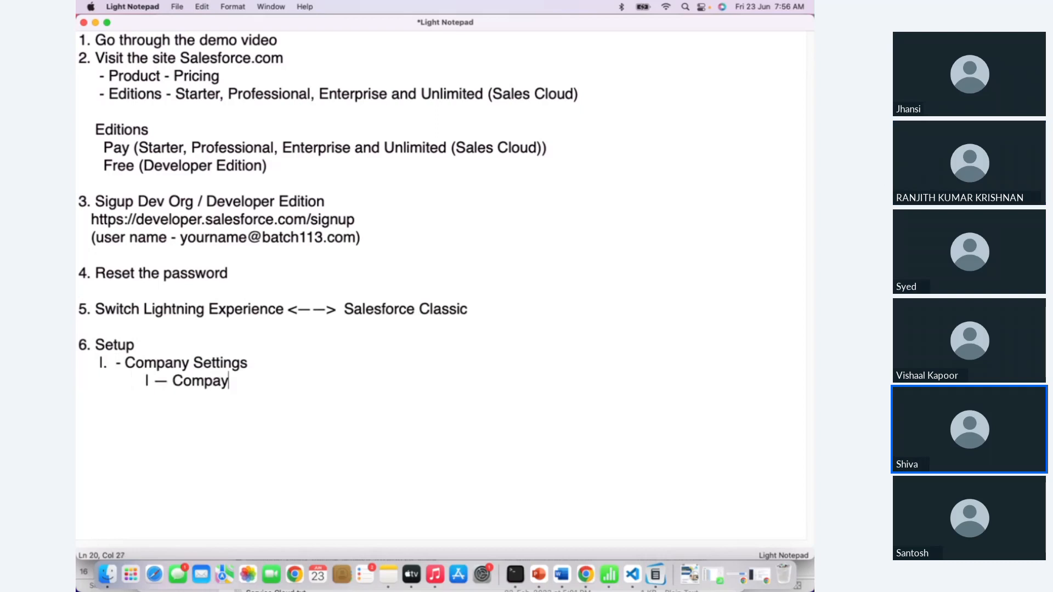
{"action": "type", "text": "formation"}
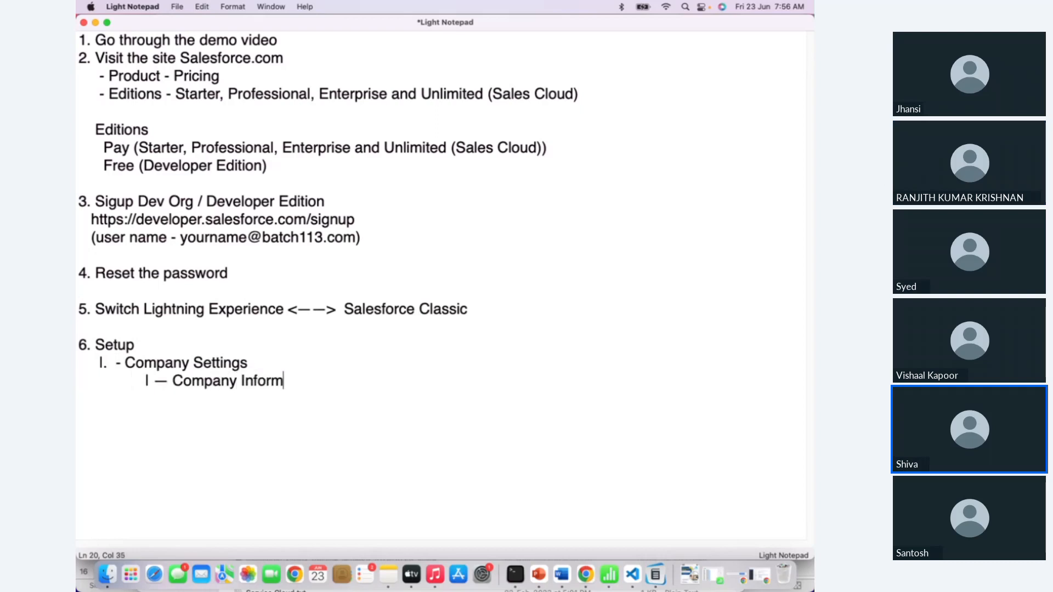
Add item '7. Company Information' with 'Organization Id' and 'Storage' lines.
{"action": "key", "text": "Return"}
{"action": "key", "text": "Return"}
{"action": "type", "text": "Com"}
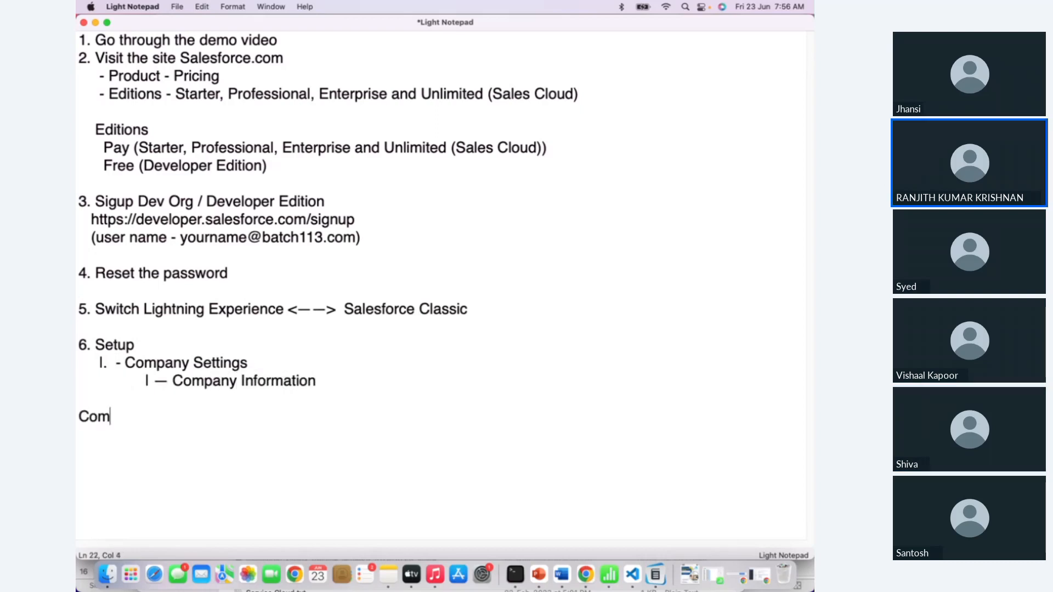
{"action": "type", "text": "pany Information"}
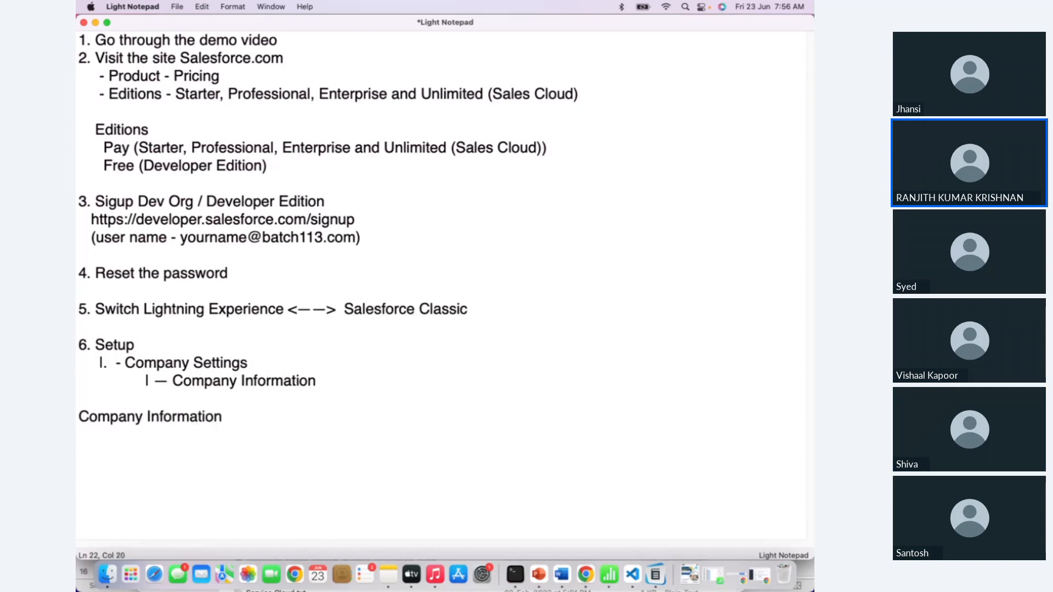
{"action": "left_click", "coordinate": [78, 416]}
{"action": "type", "text": "7."}
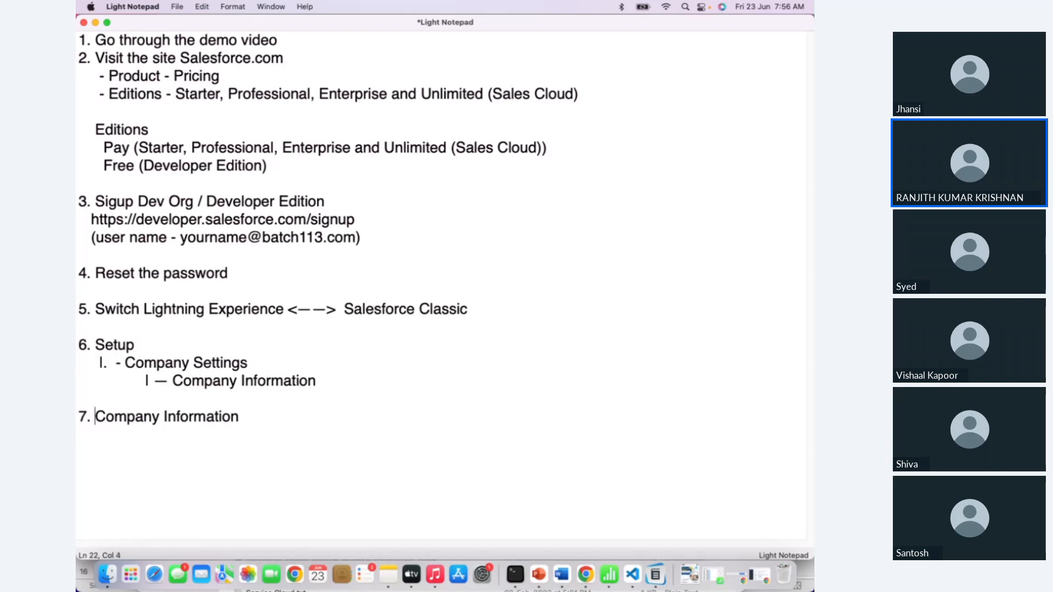
{"action": "key", "text": "super+Right"}
{"action": "key", "text": "Return"}
{"action": "type", "text": "Organization If"}
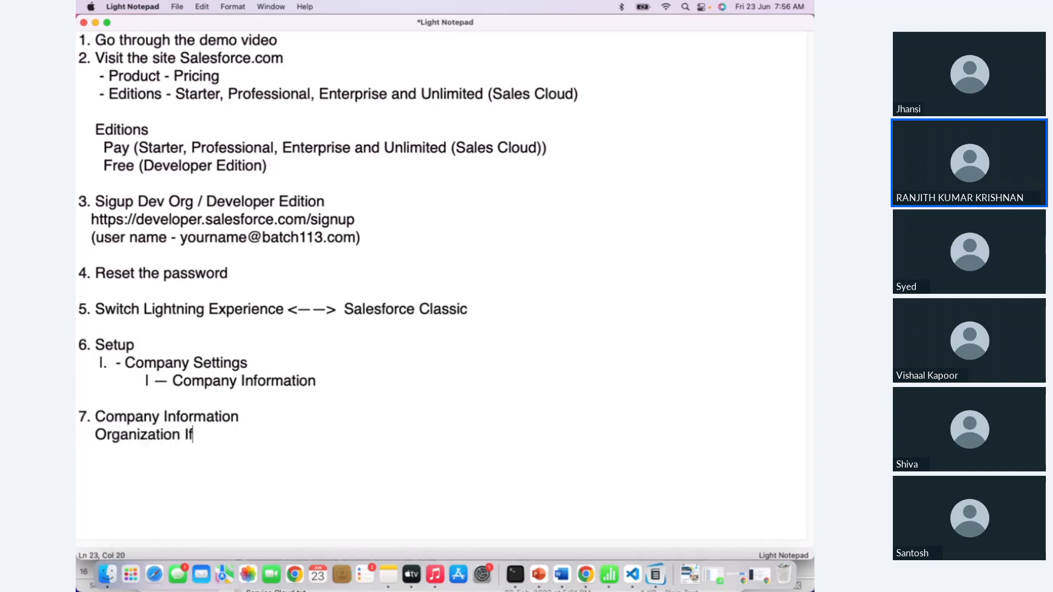
{"action": "key", "text": "BackSpace"}
{"action": "type", "text": "d"}
{"action": "key", "text": "Return"}
{"action": "type", "text": "Storage"}
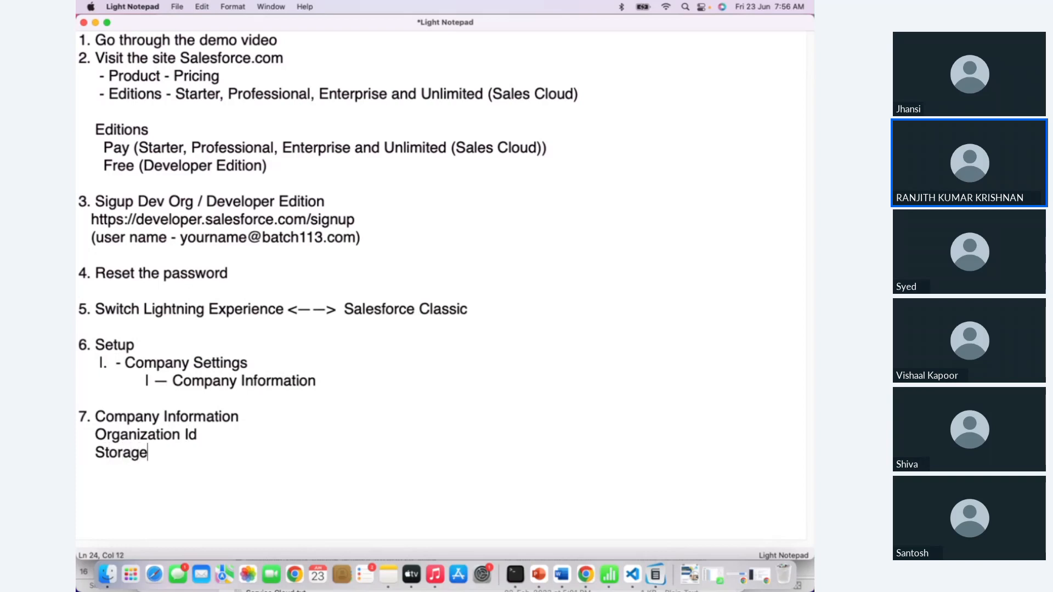
Add item '8. System Overview' followed by a blank line.
{"action": "key", "text": "Return"}
{"action": "type", "text": "8. System"}
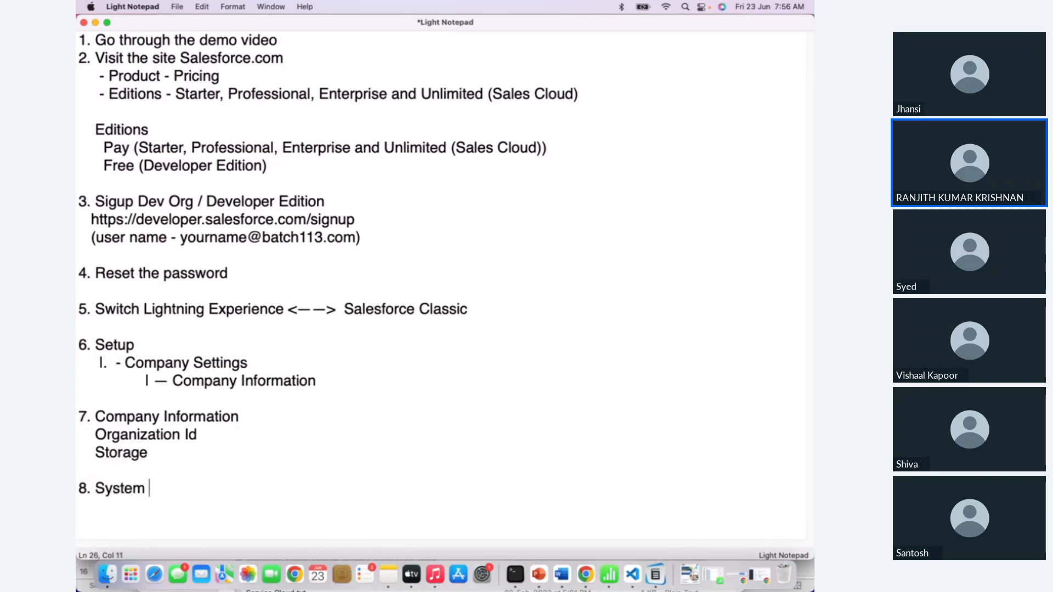
{"action": "type", "text": " Overview"}
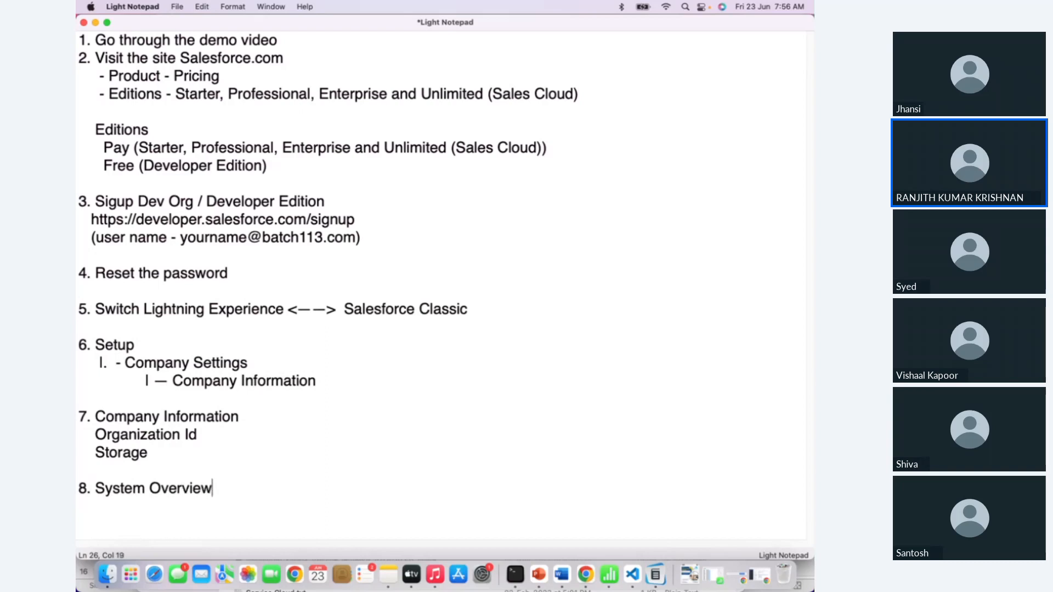
{"action": "key", "text": "Return"}
Replace the period after 'I' in the Company Settings line with an em dash, then show all open windows.
{"action": "left_click", "coordinate": [107, 363]}
{"action": "key", "text": "BackSpace"}
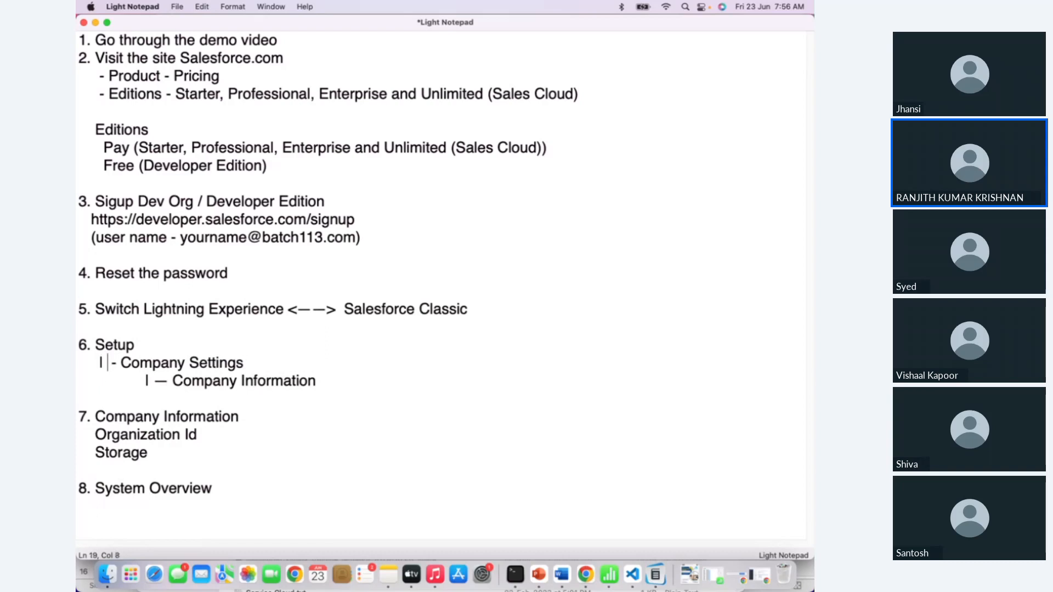
{"action": "key", "text": "Right"}
{"action": "type", "text": "-"}
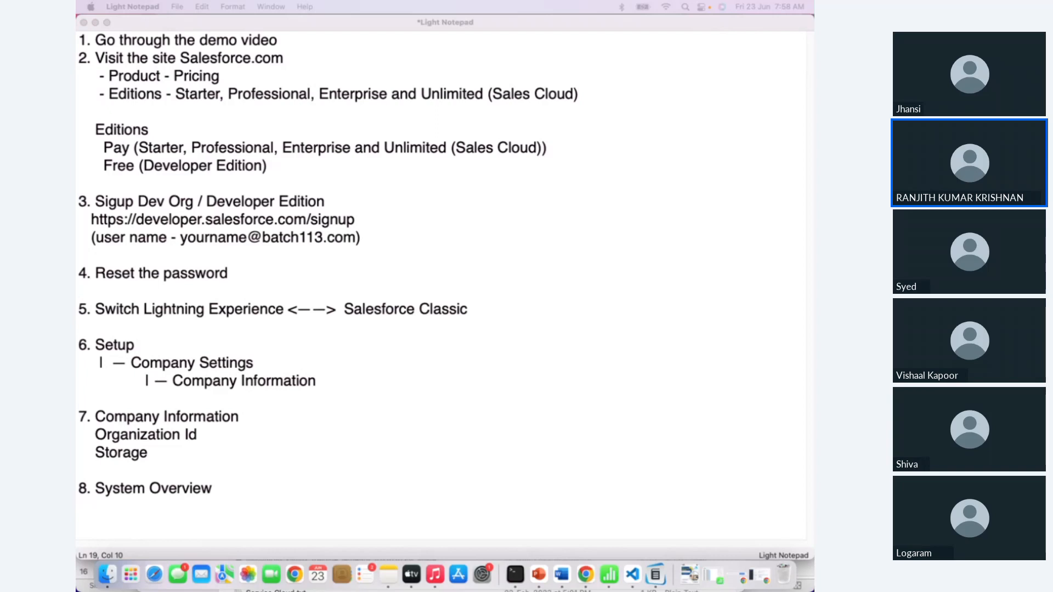
{"action": "key", "text": "ctrl+Up"}
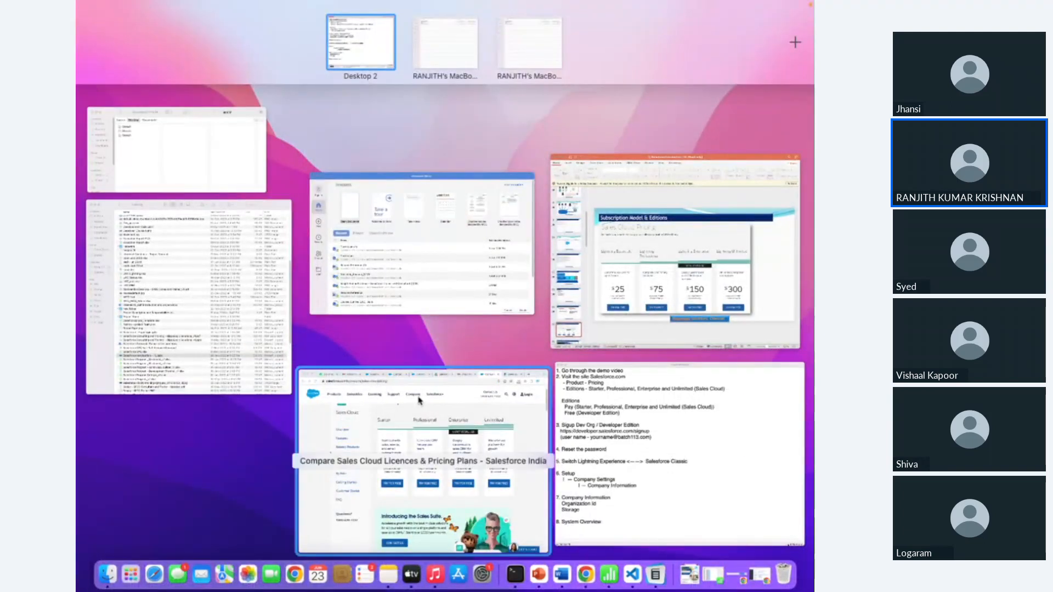
Bring Chrome forward and open My Drive in the Google Drive tab.
{"action": "left_click", "coordinate": [418, 398]}
{"action": "left_click", "coordinate": [499, 28]}
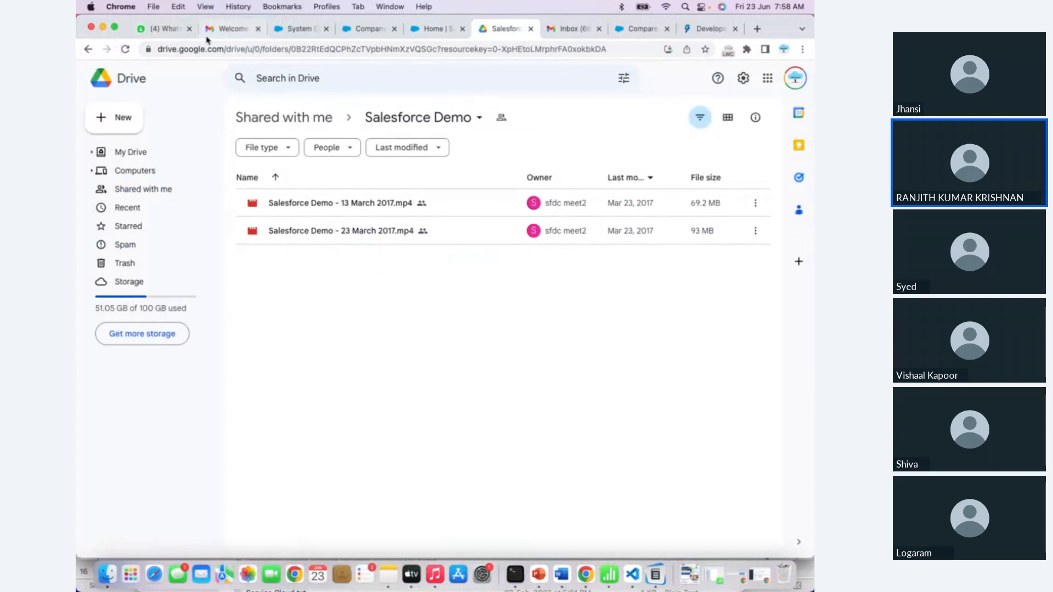
{"action": "left_click", "coordinate": [228, 28]}
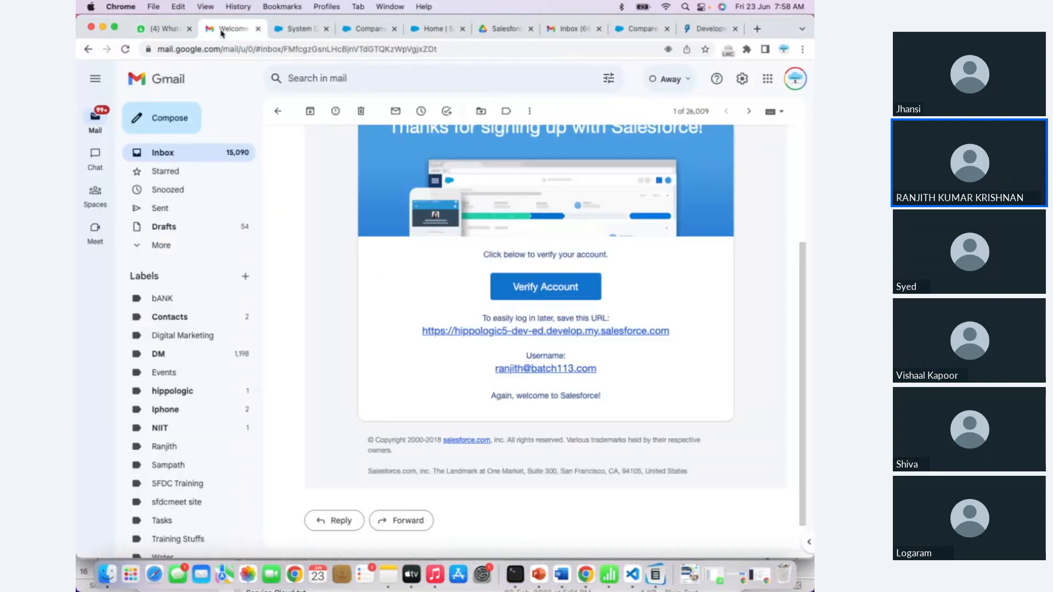
{"action": "left_click", "coordinate": [478, 32]}
{"action": "left_click", "coordinate": [142, 157]}
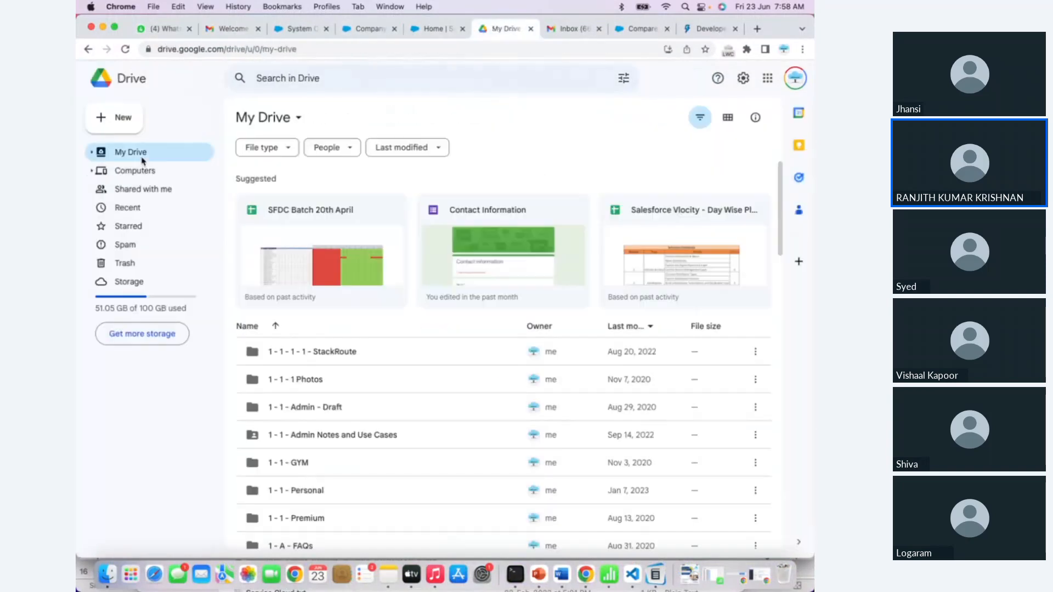
Look inside the 1 - Batch 115 - Integration folder, return to My Drive, and show the signed-in accounts.
{"action": "scroll", "coordinate": [328, 441], "scroll_direction": "down", "scroll_amount": 3}
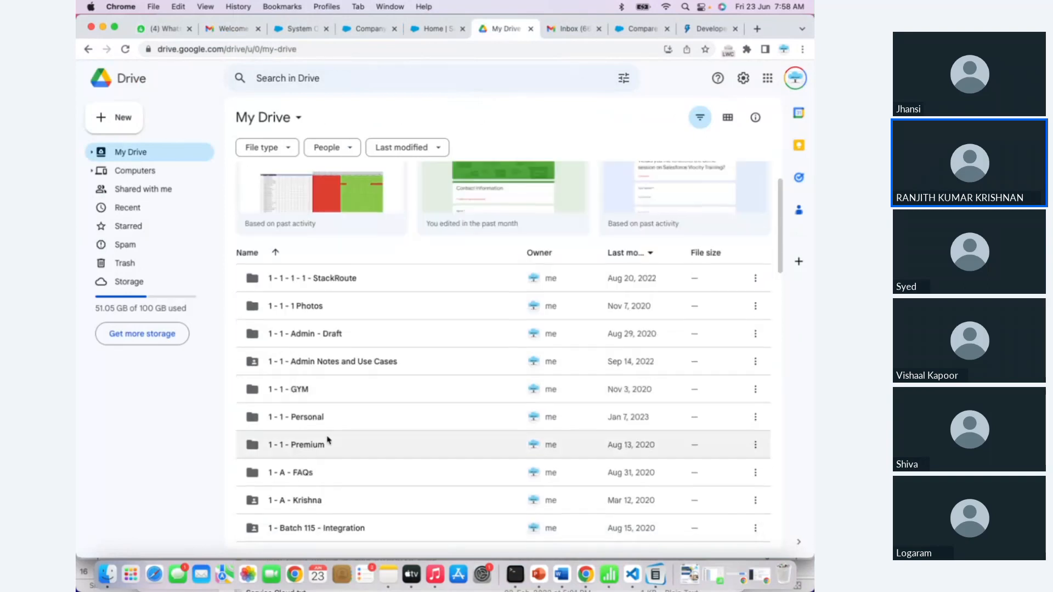
{"action": "scroll", "coordinate": [328, 440], "scroll_direction": "down", "scroll_amount": 5}
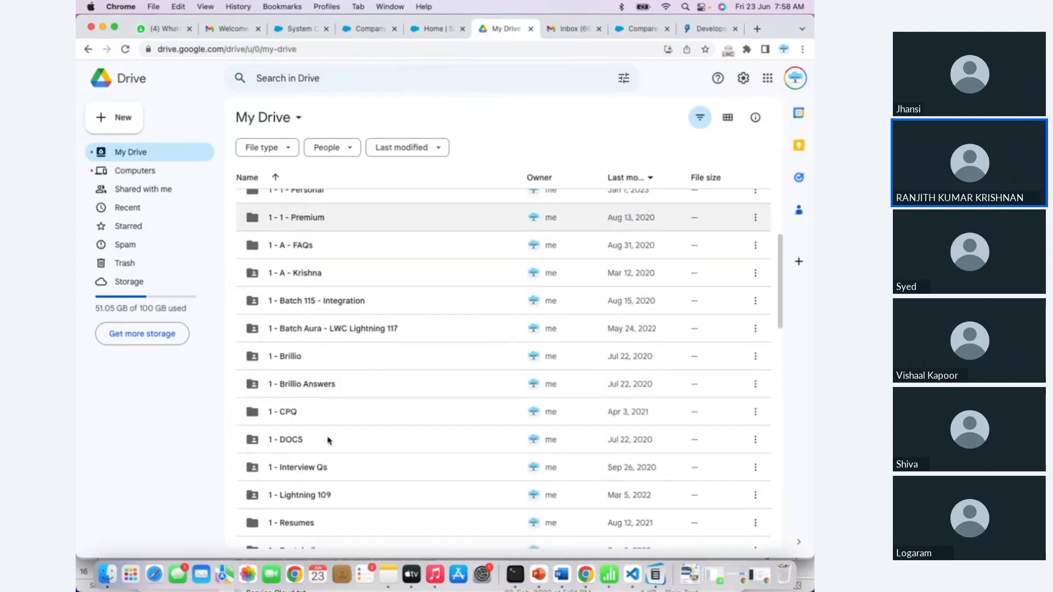
{"action": "double_click", "coordinate": [323, 301]}
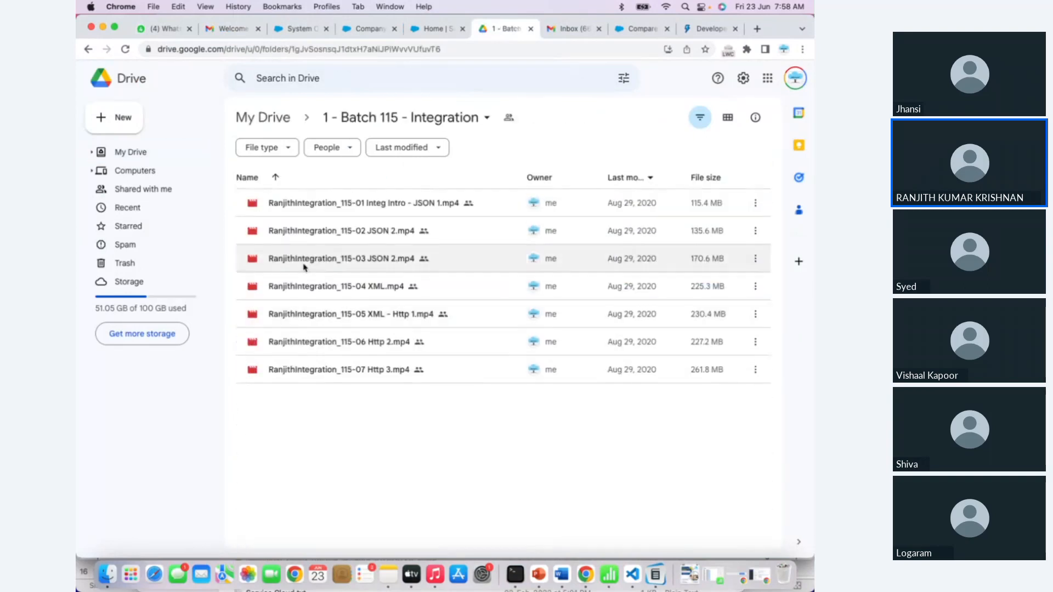
{"action": "left_click", "coordinate": [284, 122]}
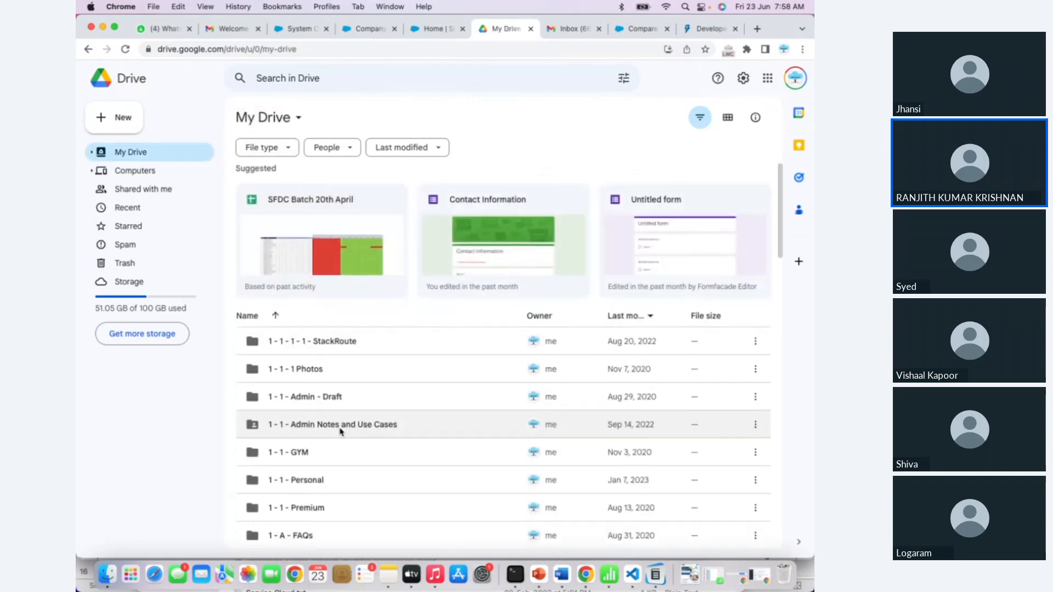
{"action": "scroll", "coordinate": [340, 431], "scroll_direction": "down", "scroll_amount": 5}
{"action": "scroll", "coordinate": [453, 393], "scroll_direction": "down", "scroll_amount": 5}
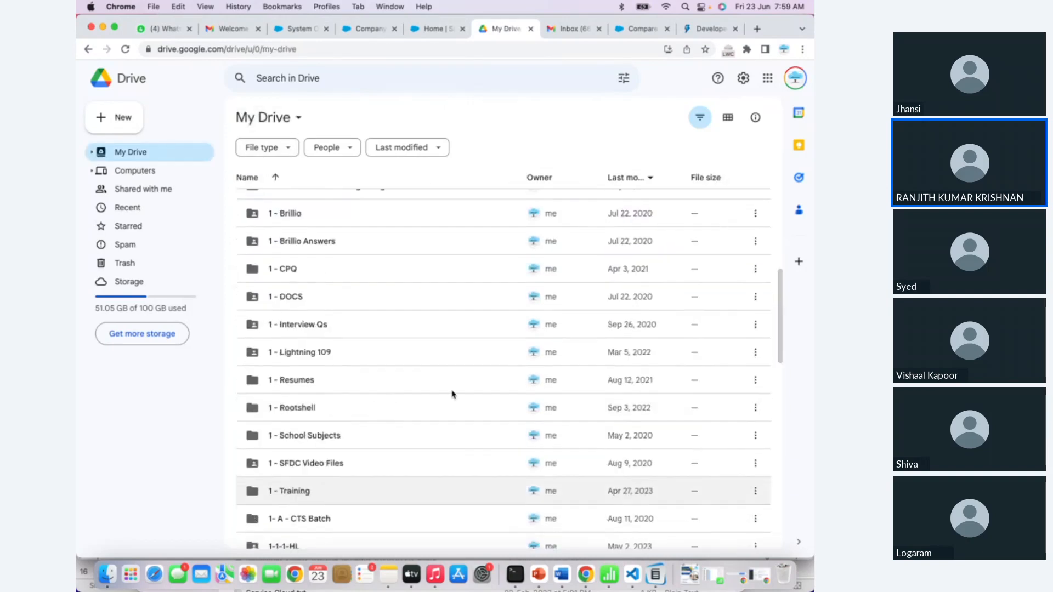
{"action": "left_click", "coordinate": [796, 81]}
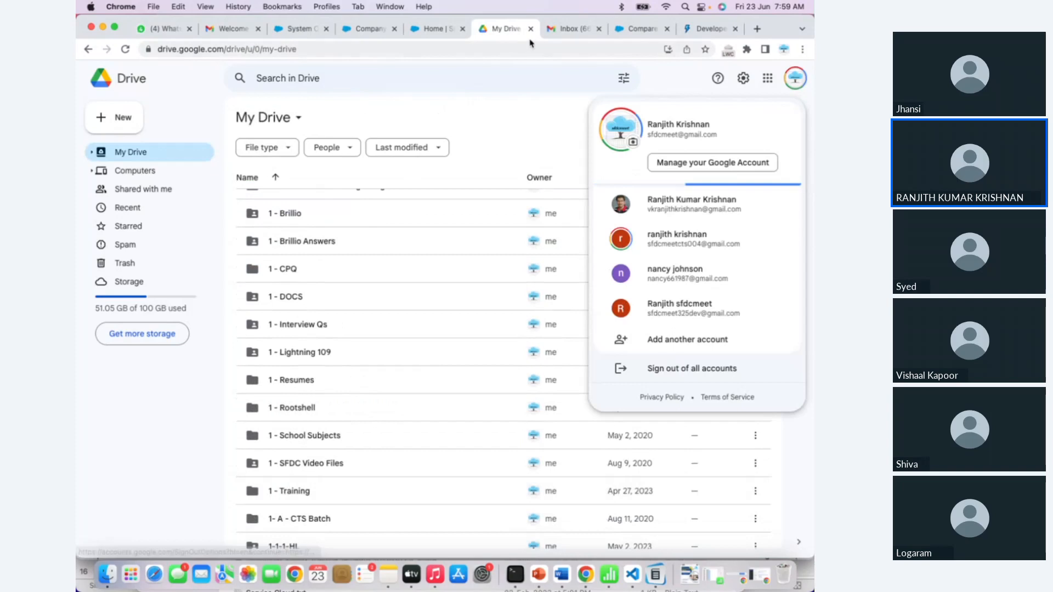
Open the second account's Google Drive in a new tab from its Gmail inbox.
{"action": "left_click", "coordinate": [570, 29]}
{"action": "left_click", "coordinate": [767, 78]}
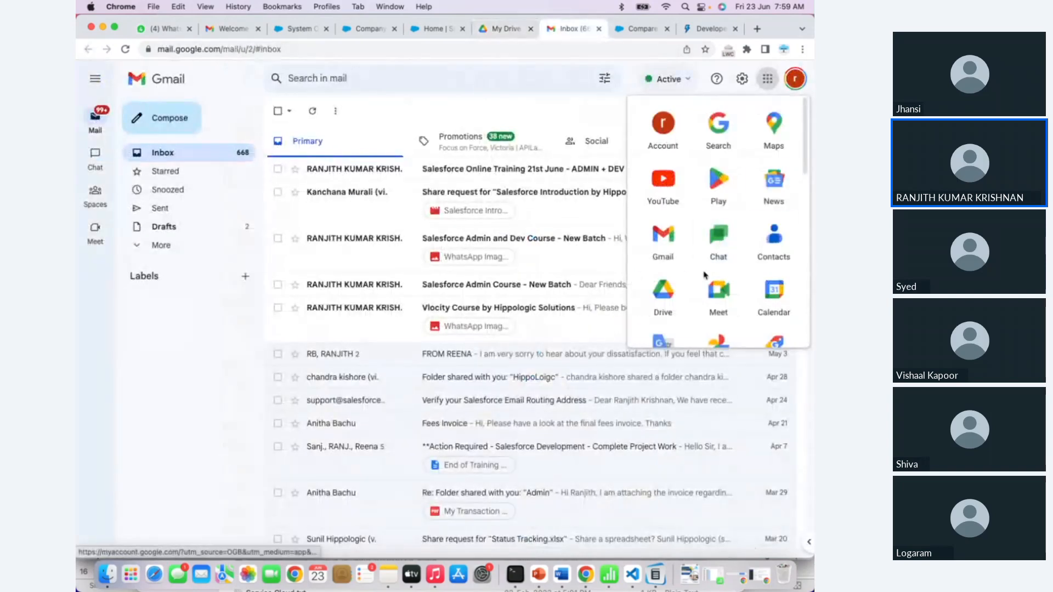
{"action": "left_click", "coordinate": [662, 294]}
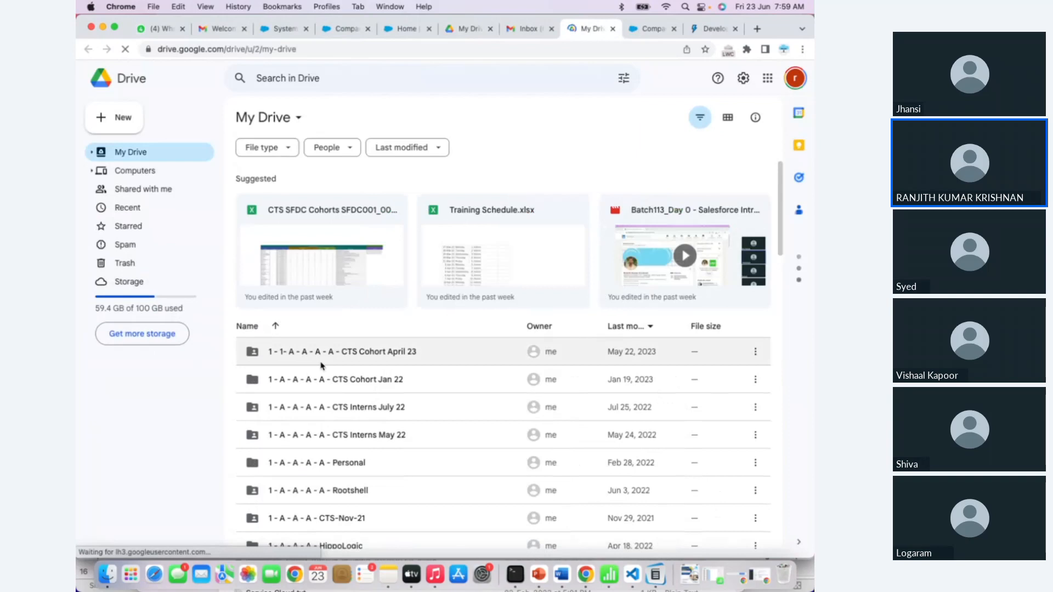
Browse HippoLogic > Admin > Videos, then go back up to the Admin folder.
{"action": "scroll", "coordinate": [323, 368], "scroll_direction": "down", "scroll_amount": 5}
{"action": "double_click", "coordinate": [337, 322]}
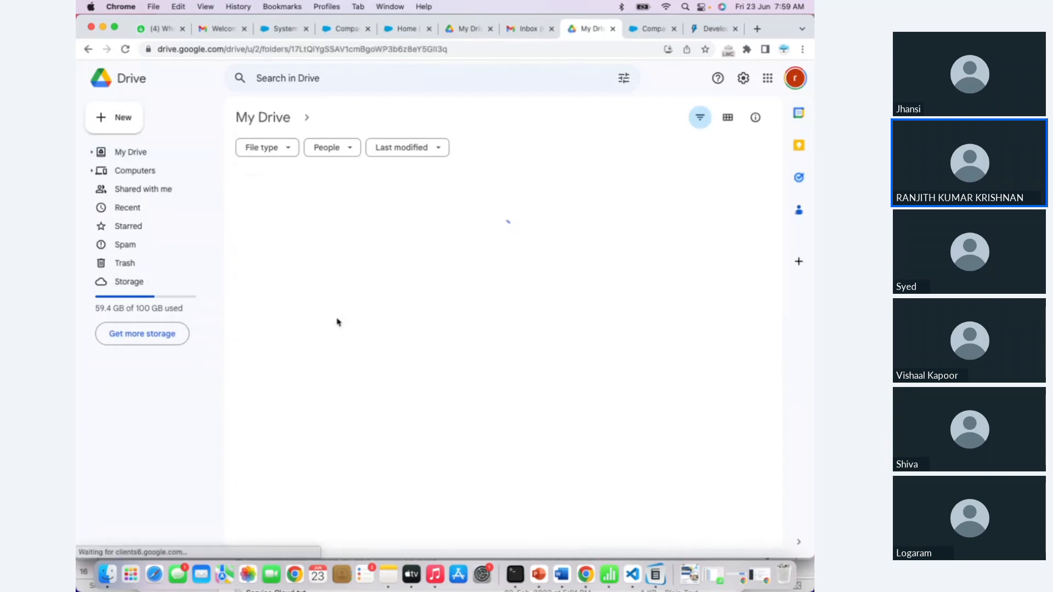
{"action": "double_click", "coordinate": [303, 205]}
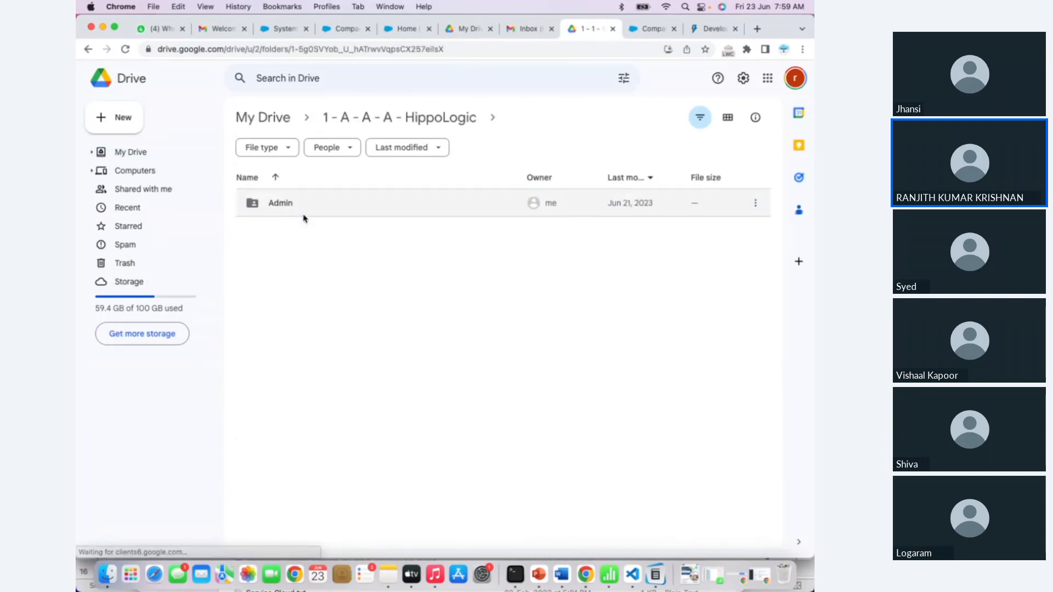
{"action": "double_click", "coordinate": [289, 210]}
{"action": "left_click", "coordinate": [289, 210]}
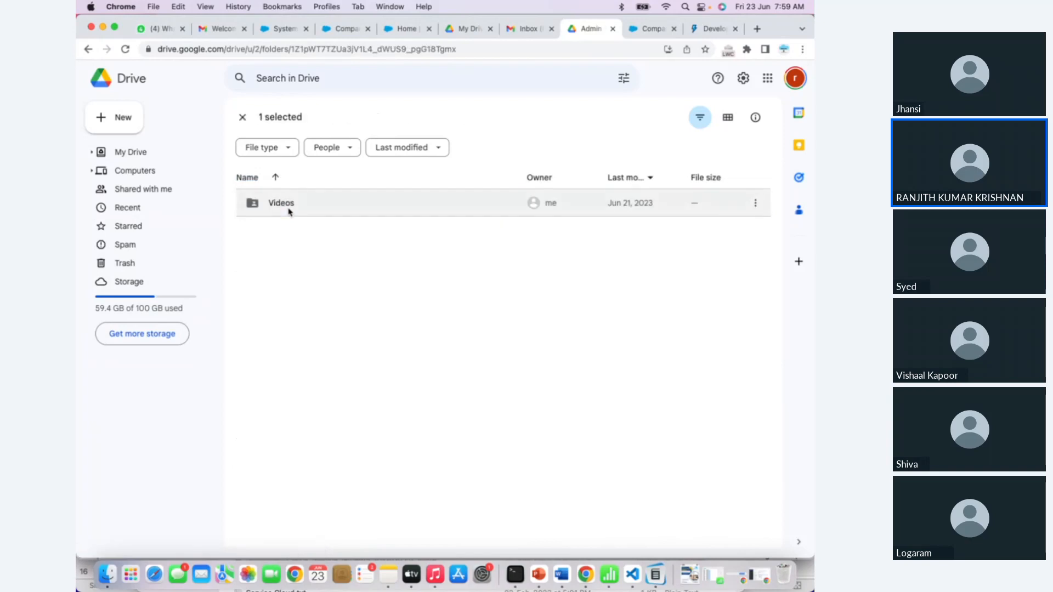
{"action": "double_click", "coordinate": [289, 211]}
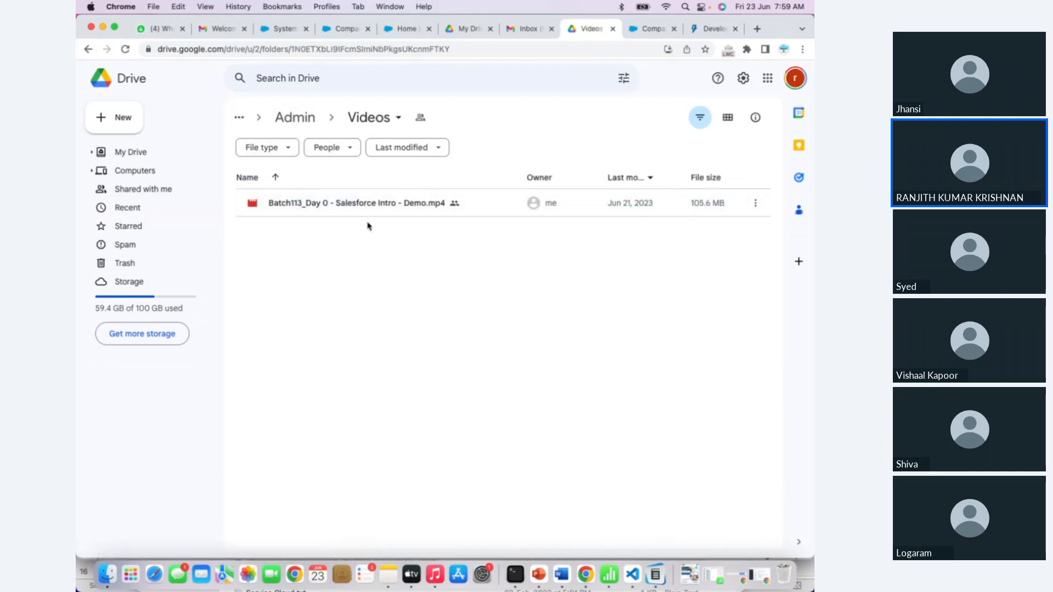
{"action": "left_click", "coordinate": [305, 126]}
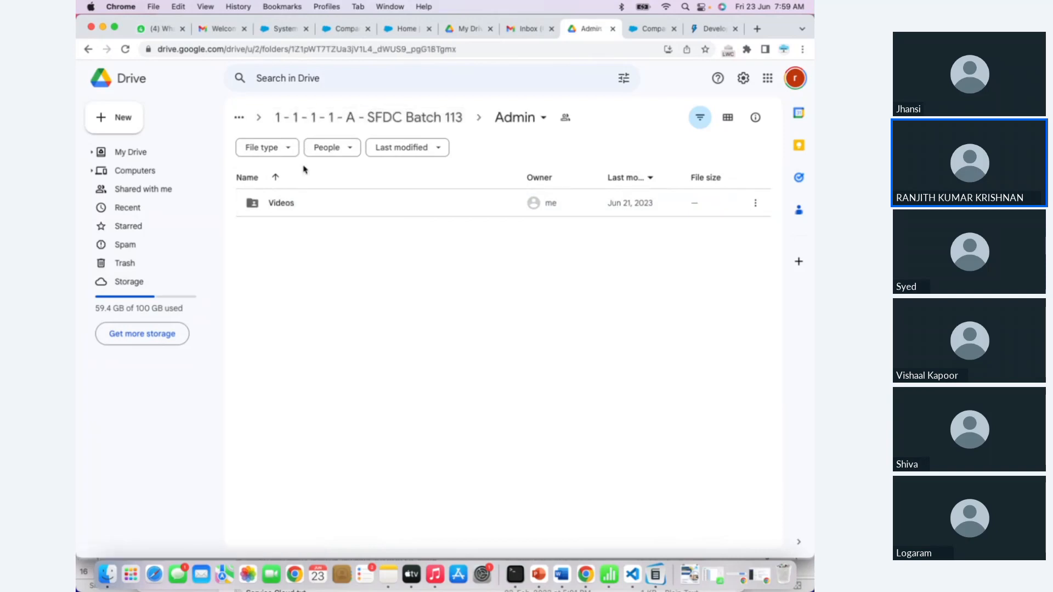
Create a Notes folder inside the Admin folder.
{"action": "left_click", "coordinate": [132, 125]}
{"action": "left_click", "coordinate": [129, 116]}
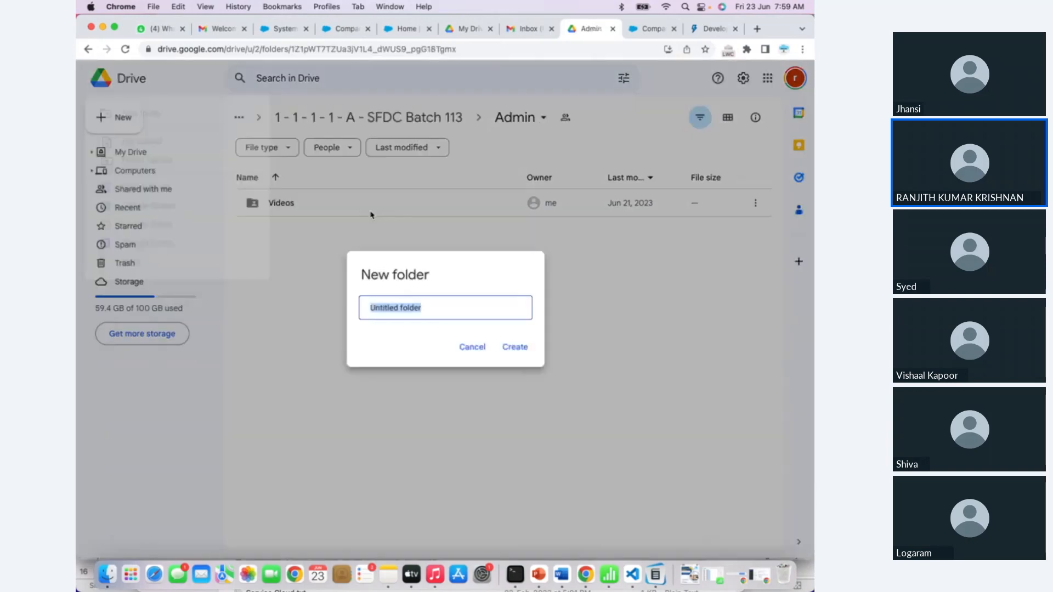
{"action": "type", "text": "Testing"}
{"action": "key", "text": "Return"}
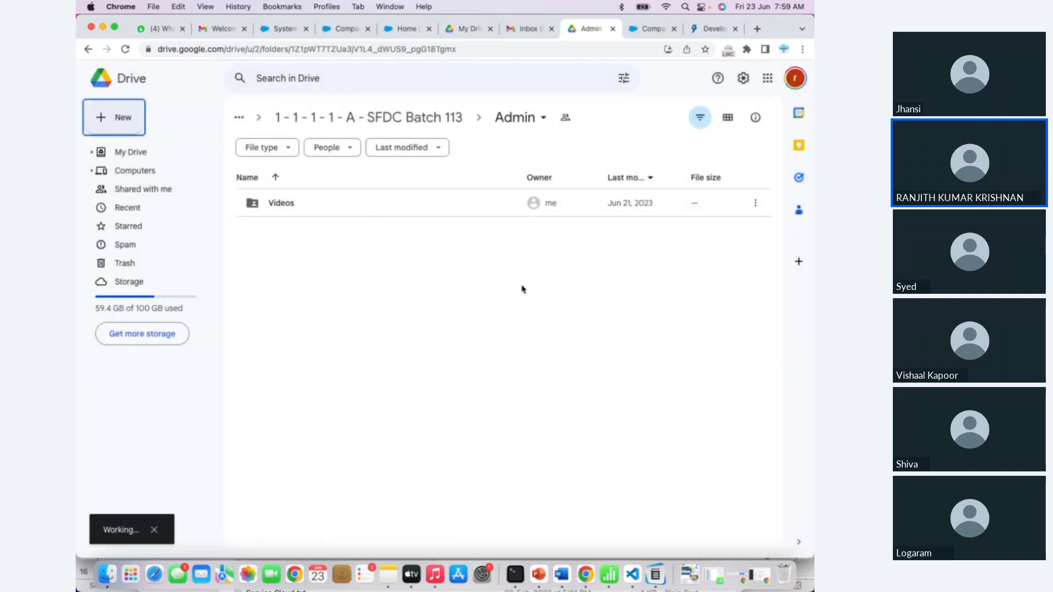
Create a Use Cases folder inside Admin, then go back to My Drive.
{"action": "left_click", "coordinate": [124, 127]}
{"action": "left_click", "coordinate": [137, 125]}
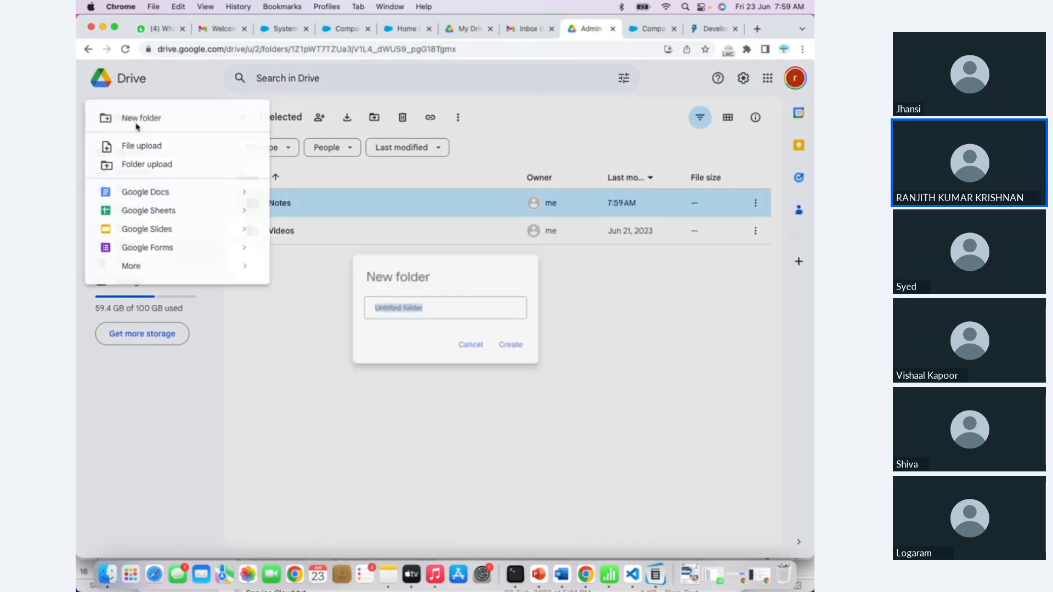
{"action": "type", "text": "No"}
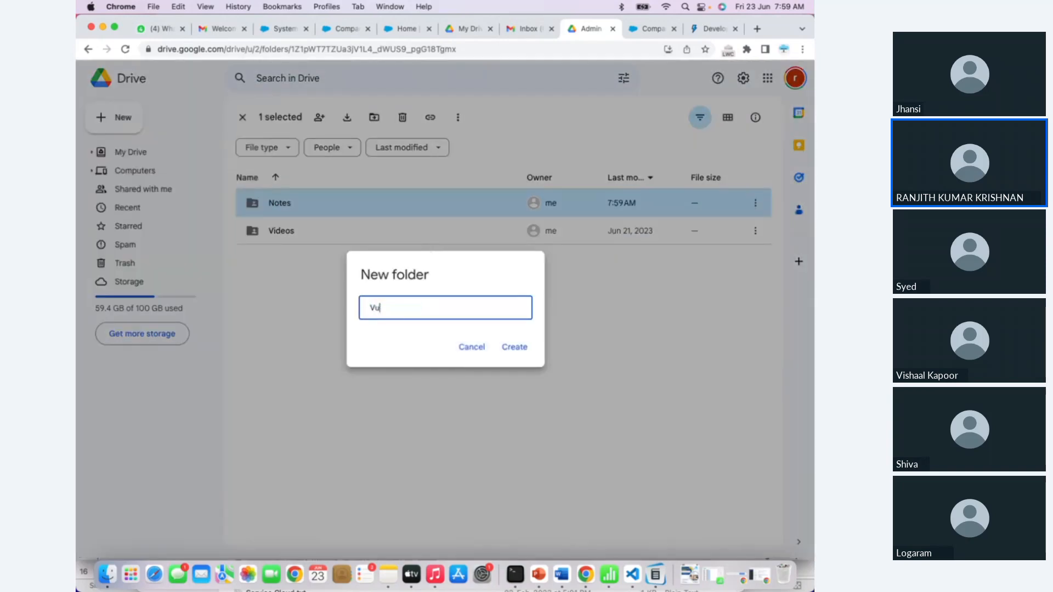
{"action": "key", "text": "BackSpace"}
{"action": "type", "text": "o"}
{"action": "key", "text": "BackSpace"}
{"action": "key", "text": "BackSpace"}
{"action": "type", "text": "Use Cases"}
{"action": "key", "text": "Return"}
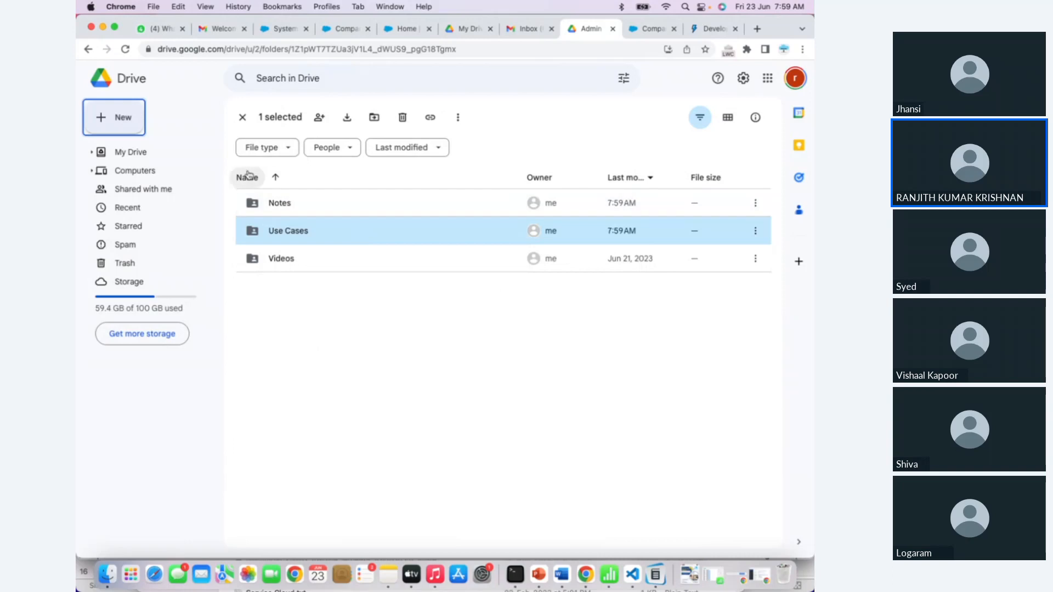
{"action": "left_click", "coordinate": [141, 158]}
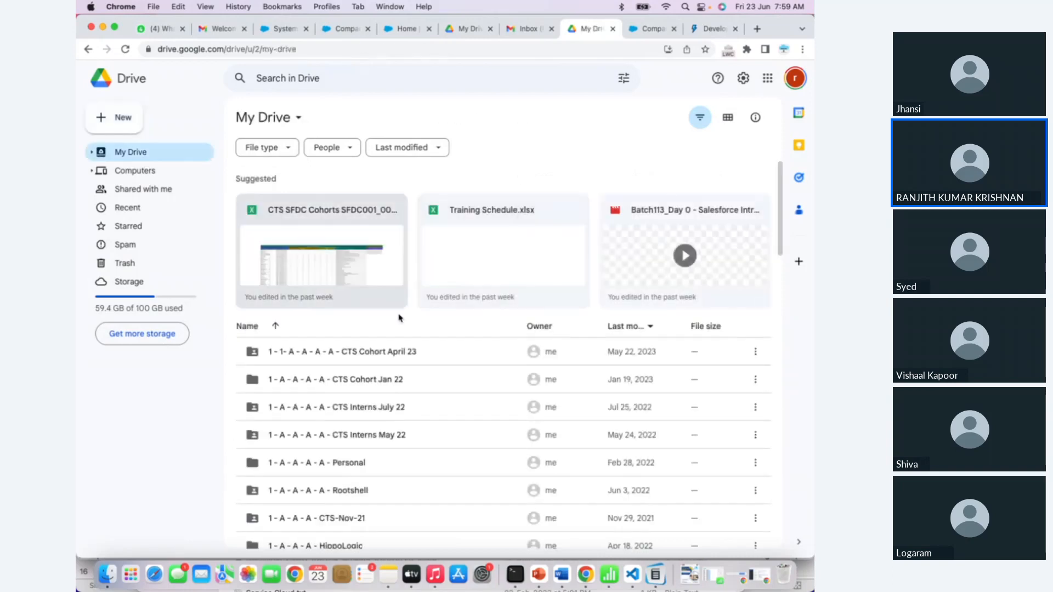